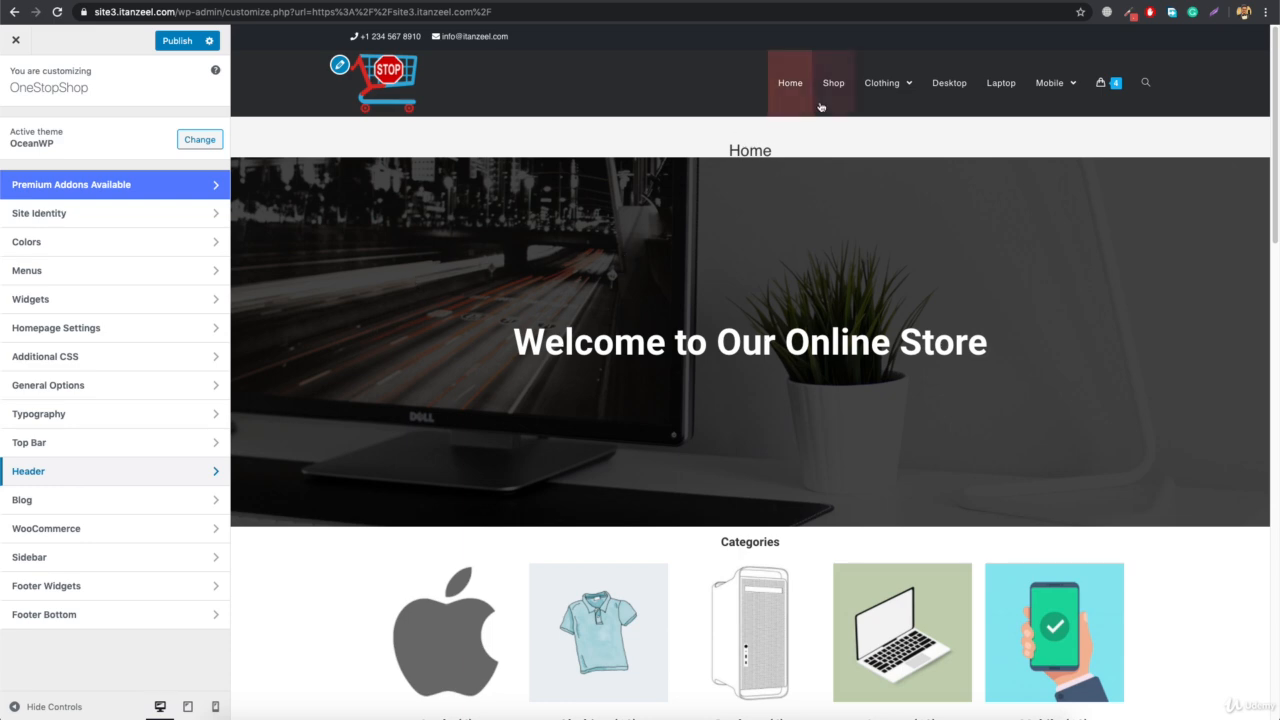
Inspect the menu and cart dropdown colors in the store preview and open the theme's general styling color settings
mouse_move(1108, 84)
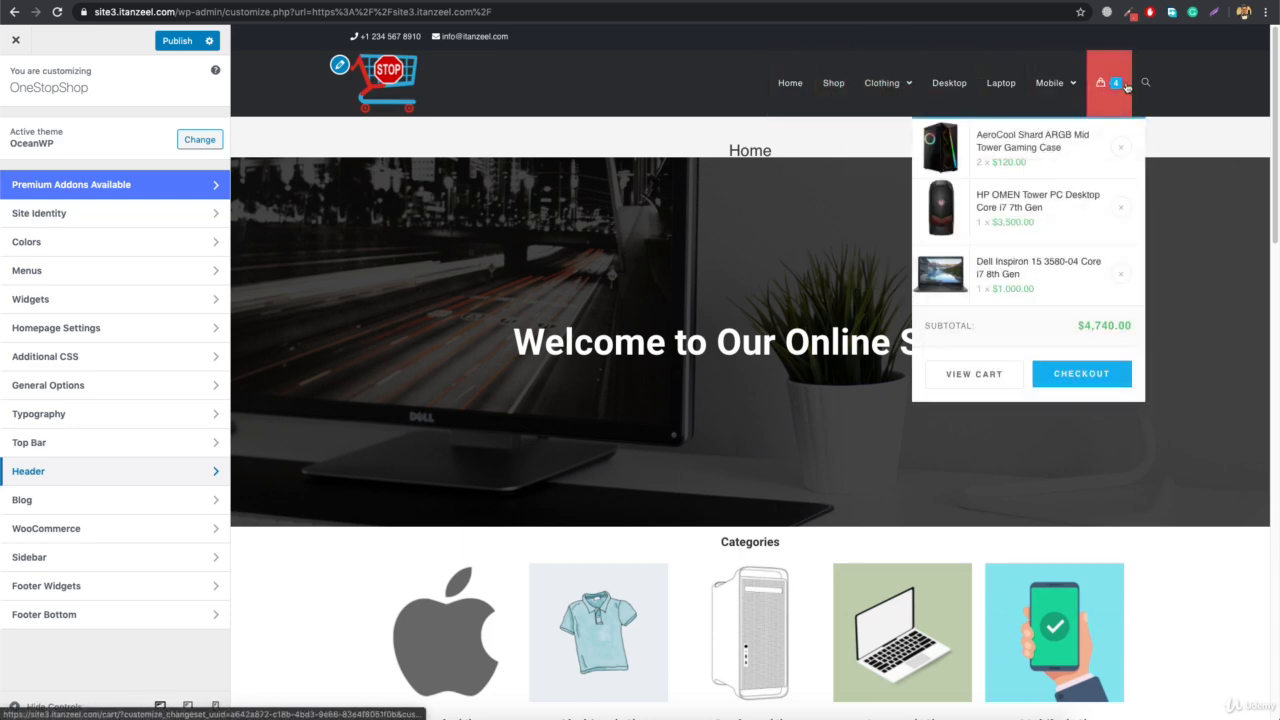
mouse_move(900, 92)
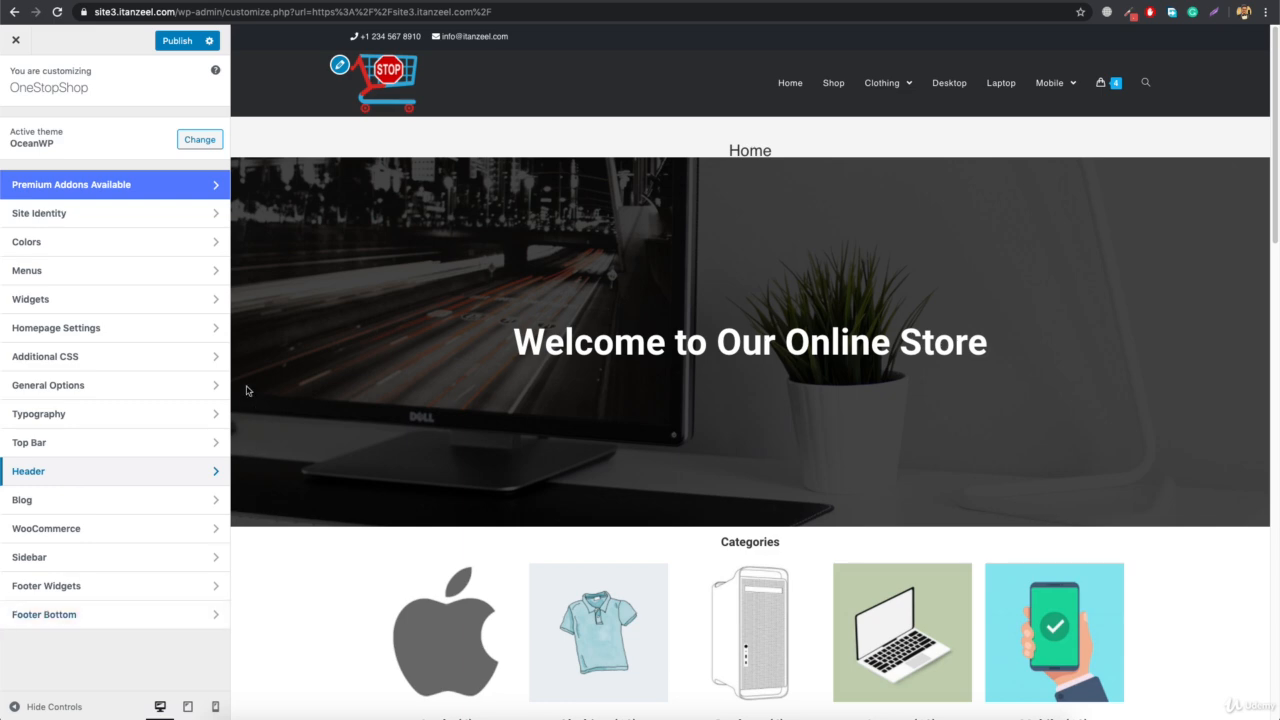
click(51, 389)
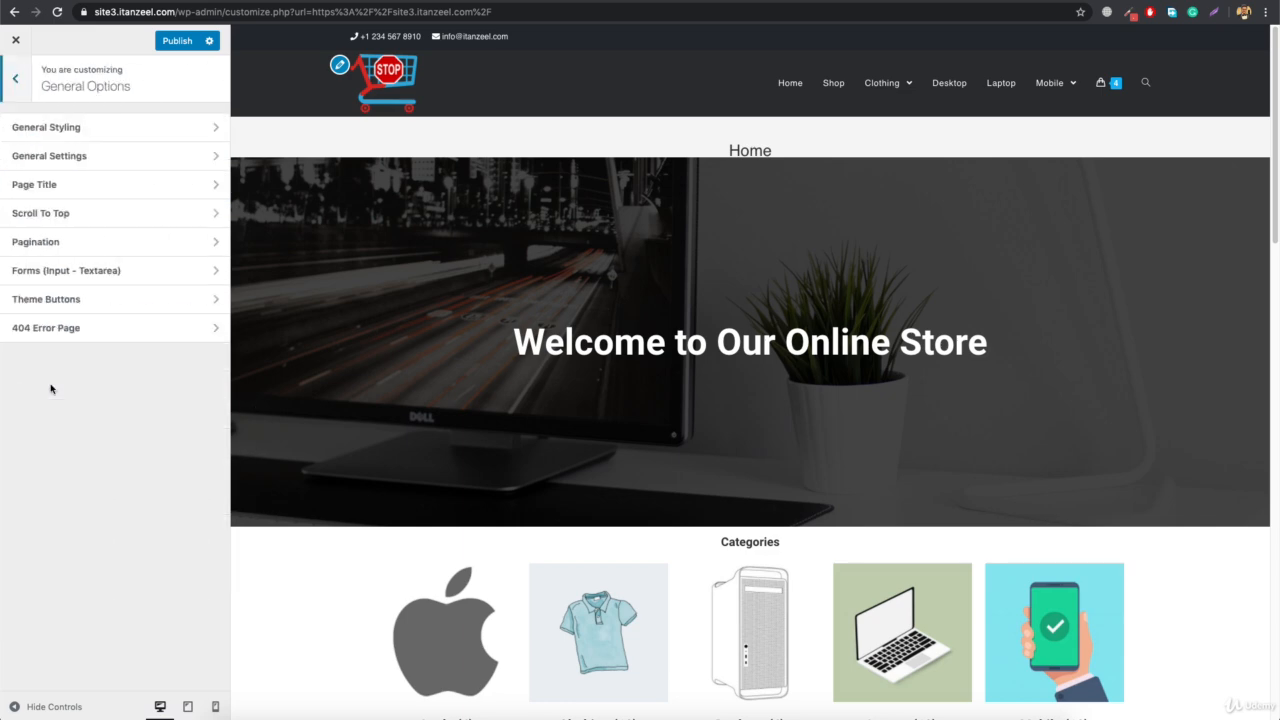
click(91, 124)
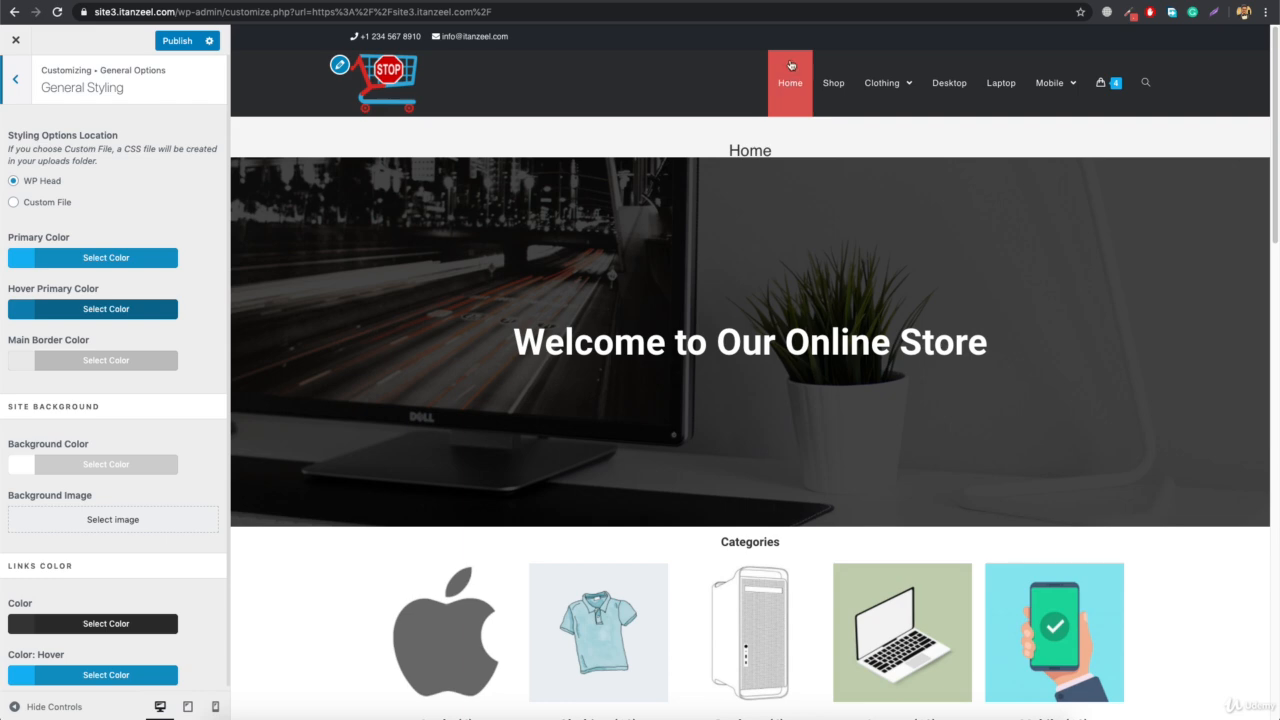
Copy the hex code of the link background hover color from the header's menu styling settings
click(16, 80)
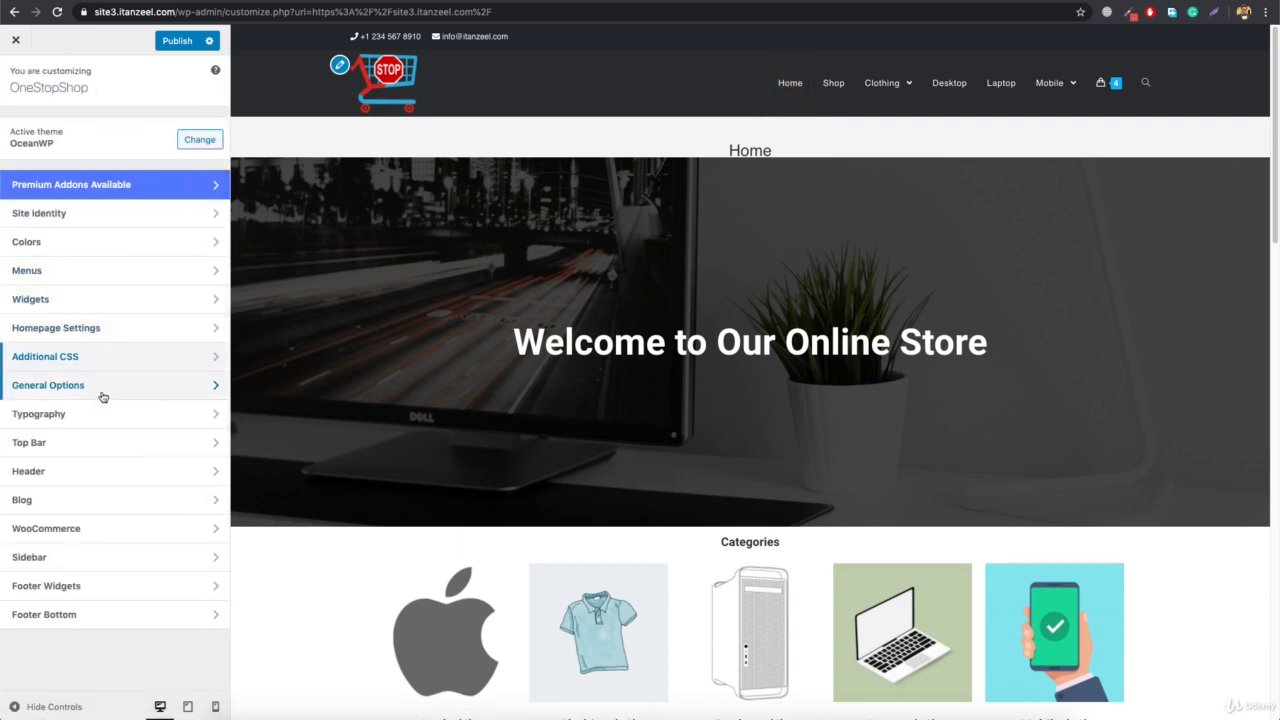
click(117, 479)
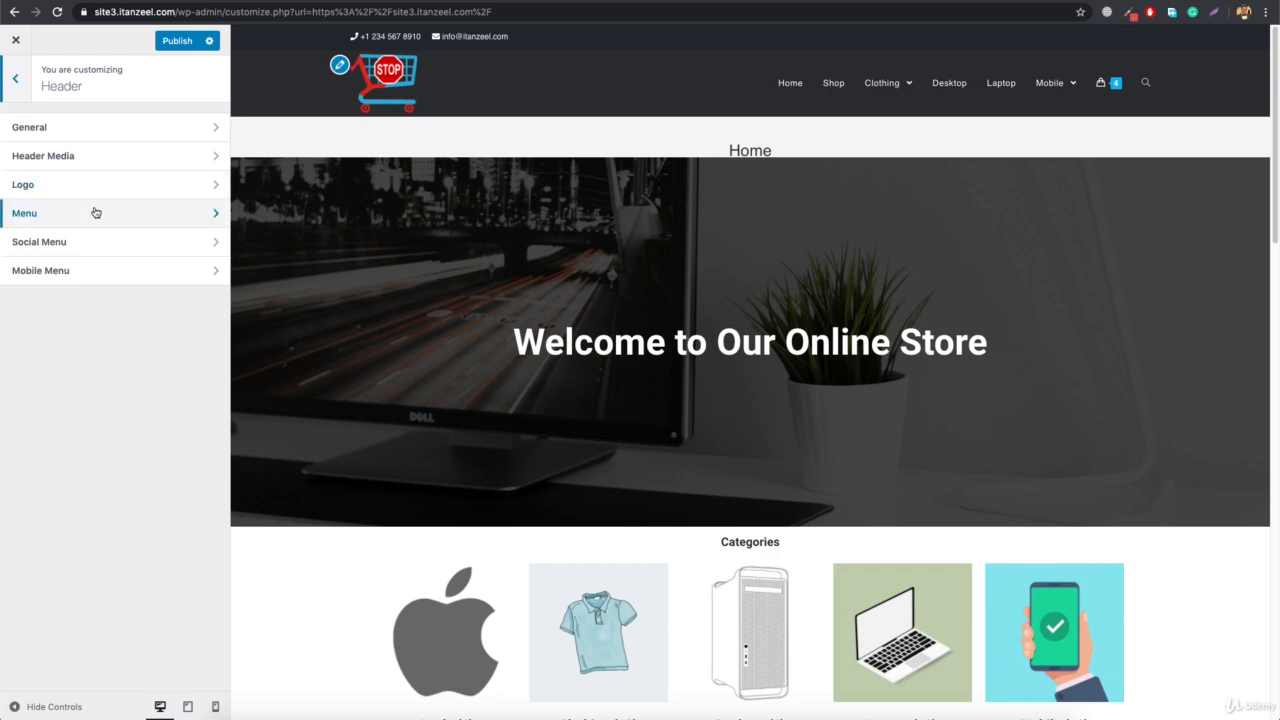
click(95, 210)
scroll(106, 478, down, 5)
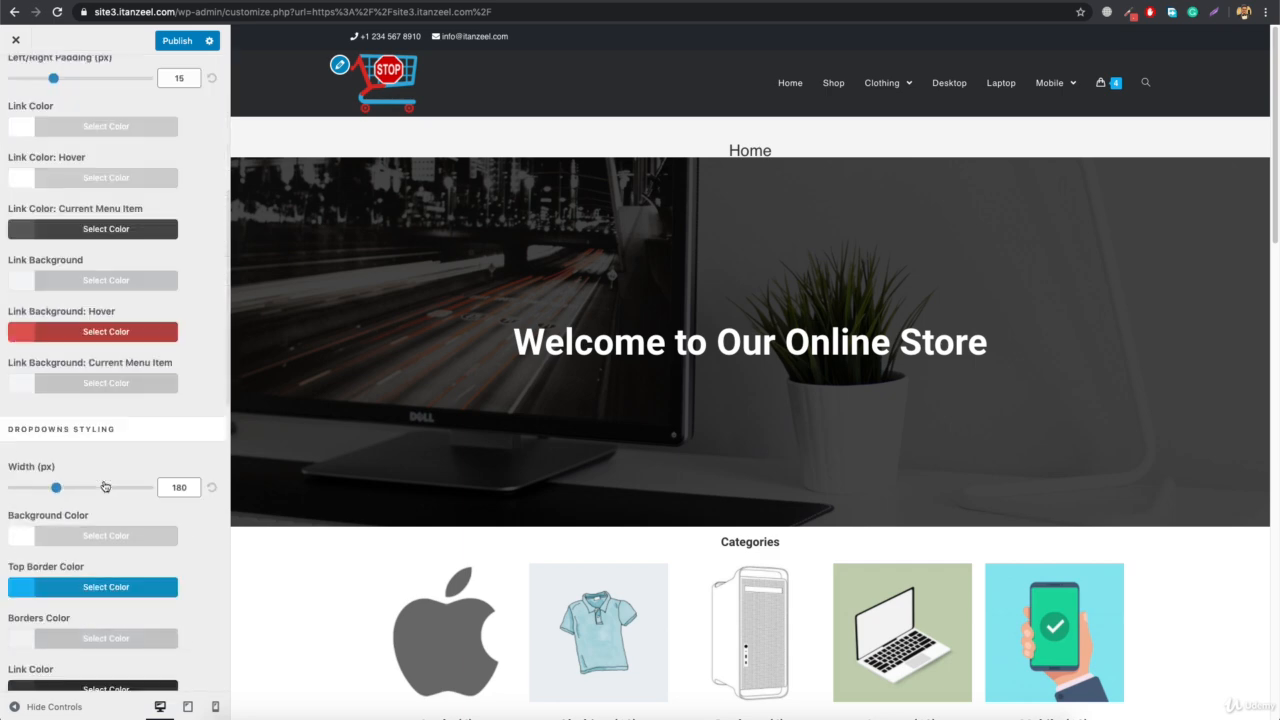
click(105, 335)
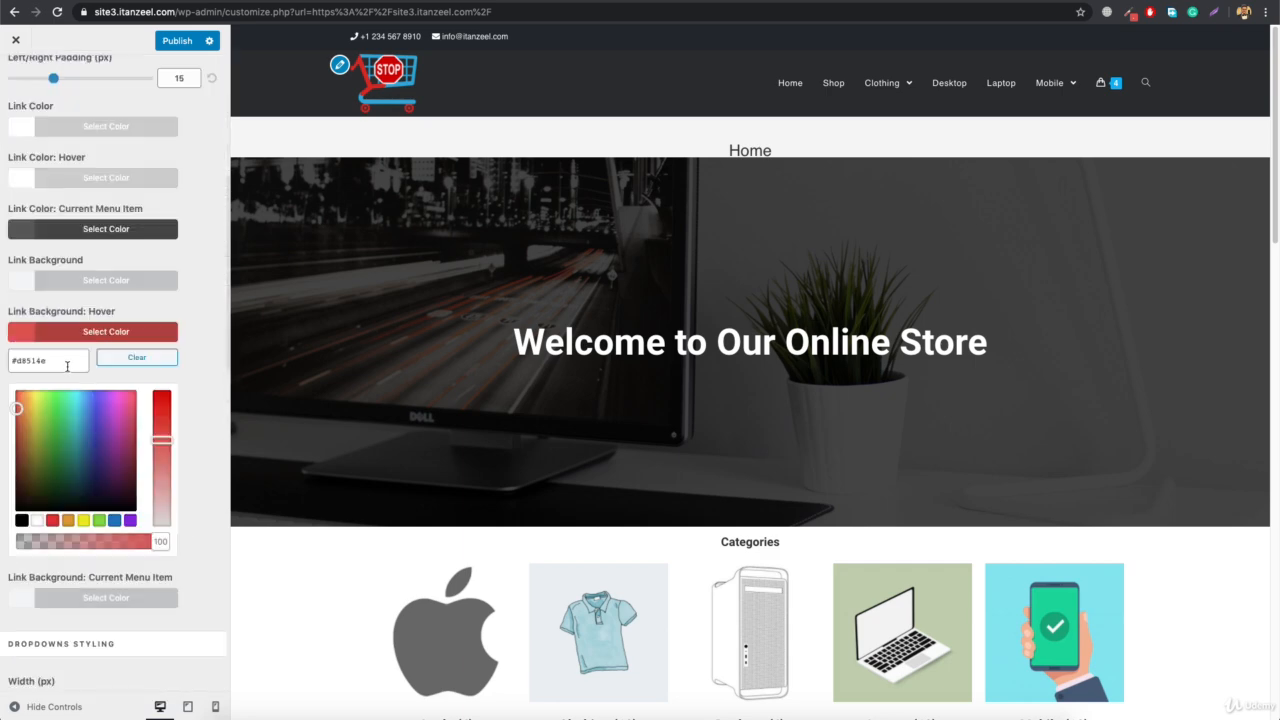
click(67, 366)
key(ctrl+c)
scroll(67, 366, up, 5)
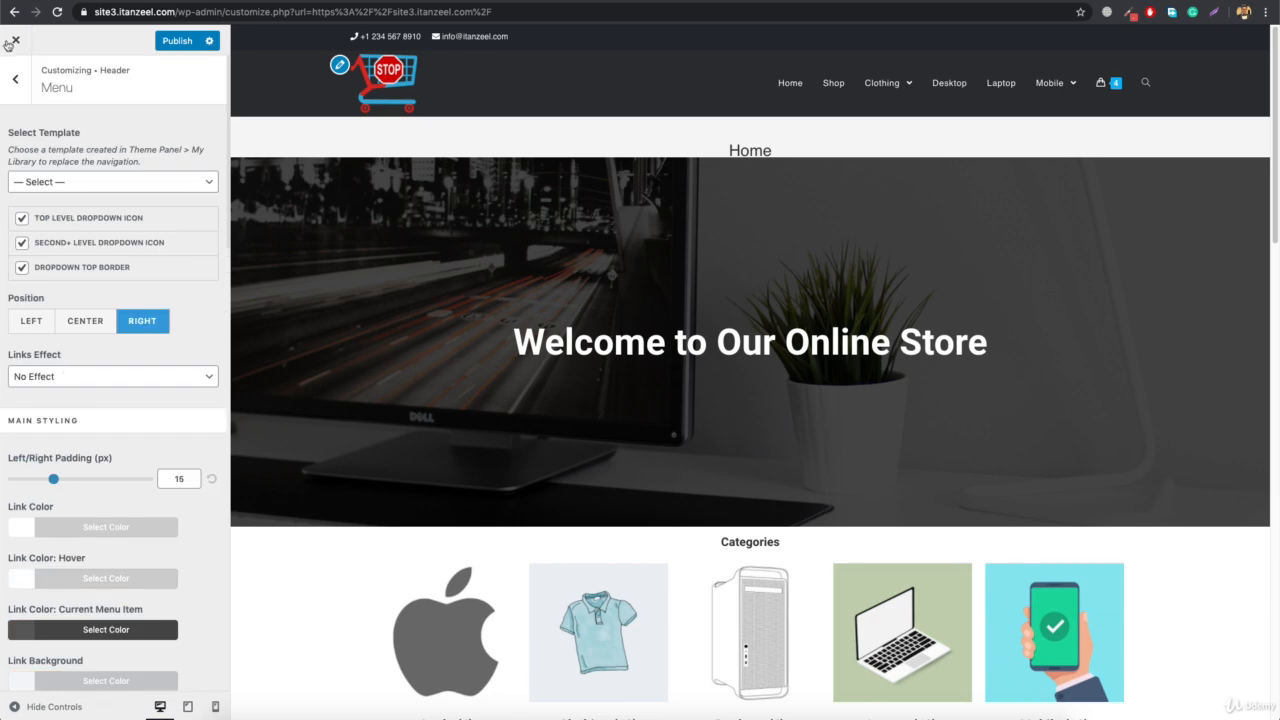
click(15, 97)
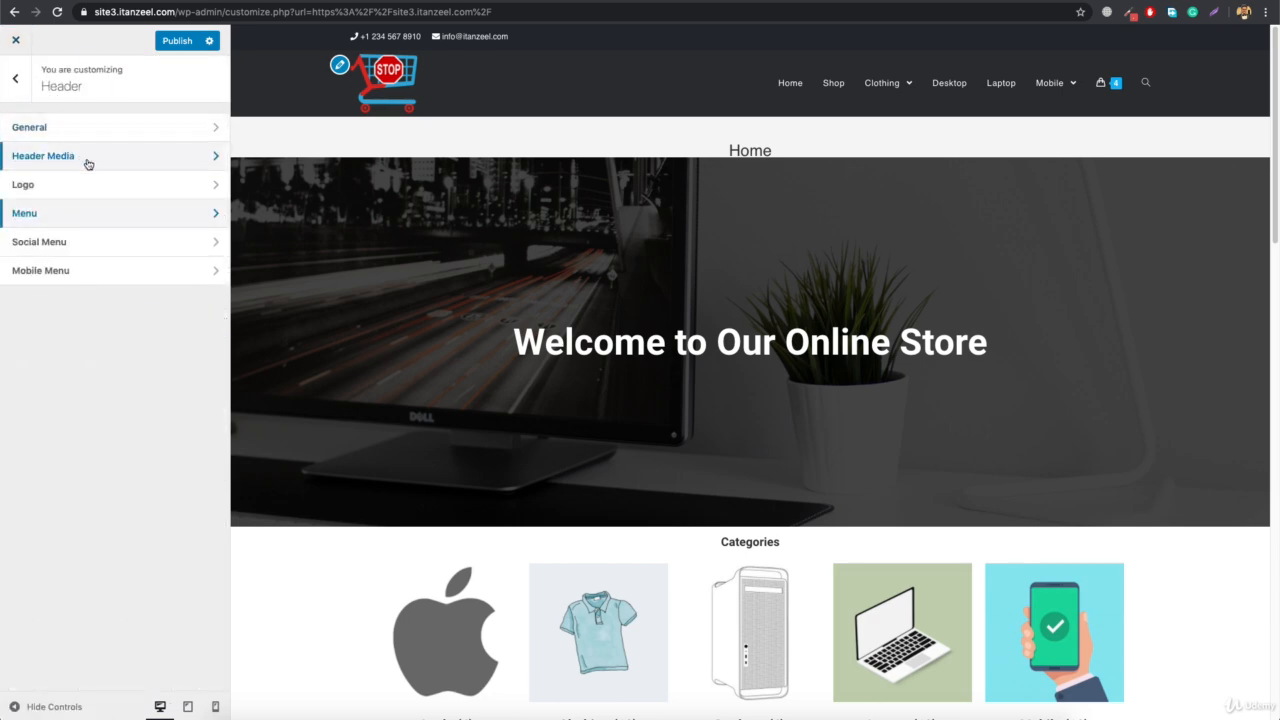
click(16, 80)
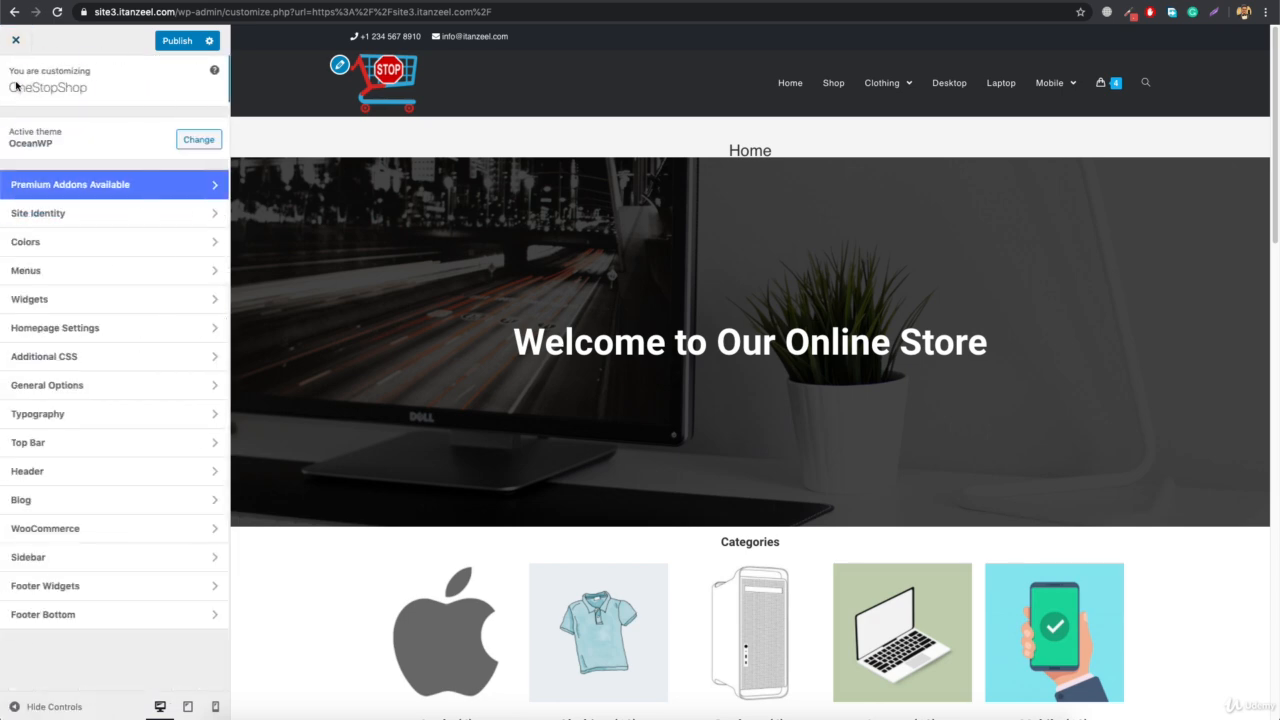
Set the theme's primary color to #d8514e in the general styling options
click(83, 382)
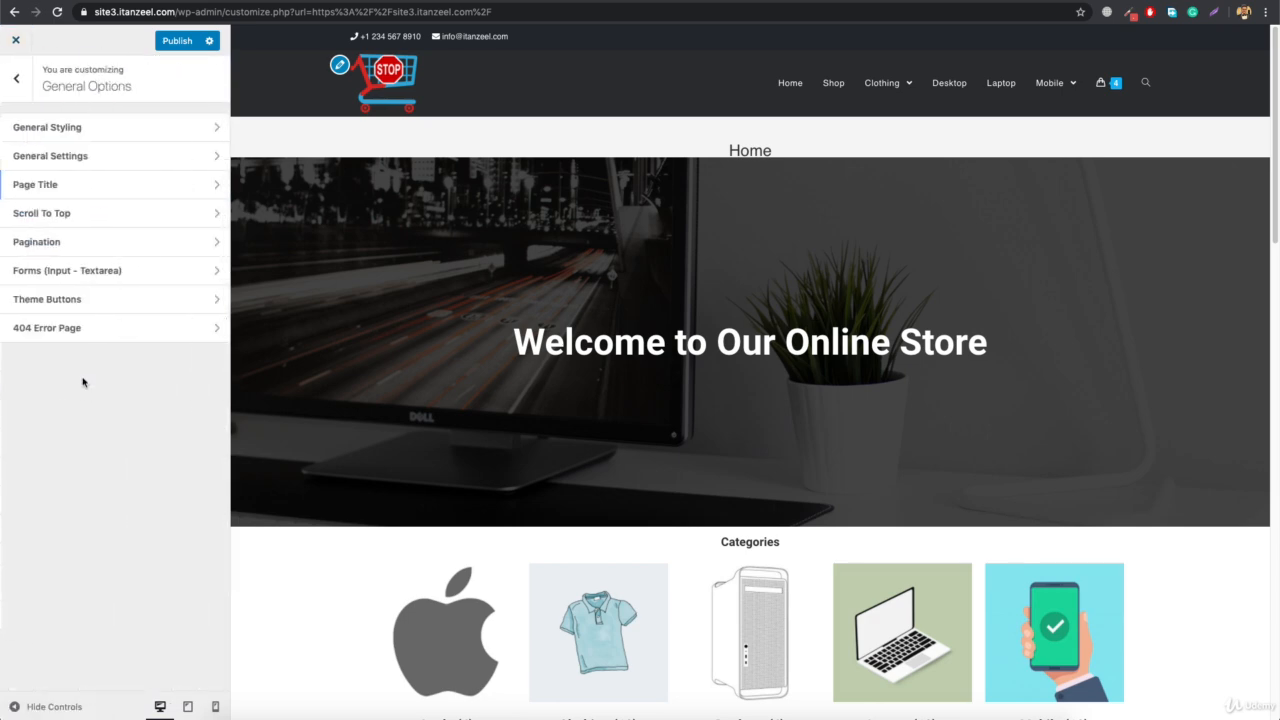
click(77, 130)
click(71, 258)
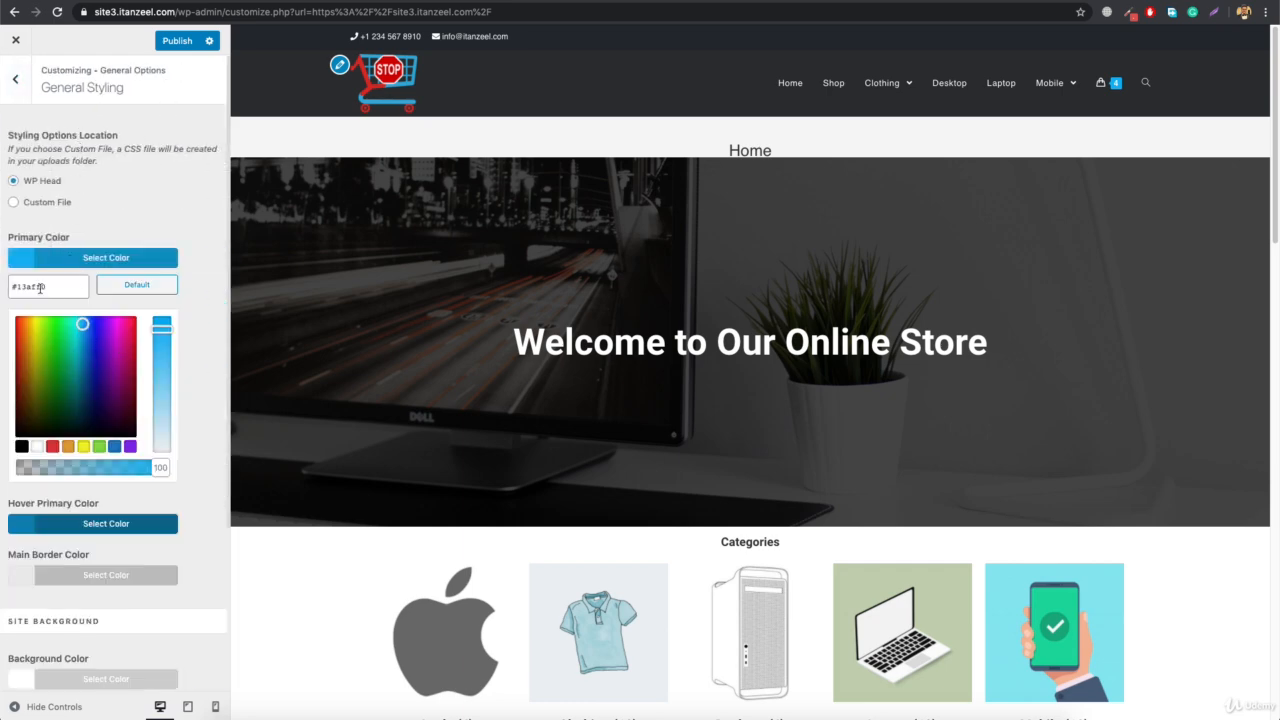
triple_click(40, 287)
text(#dd3333)
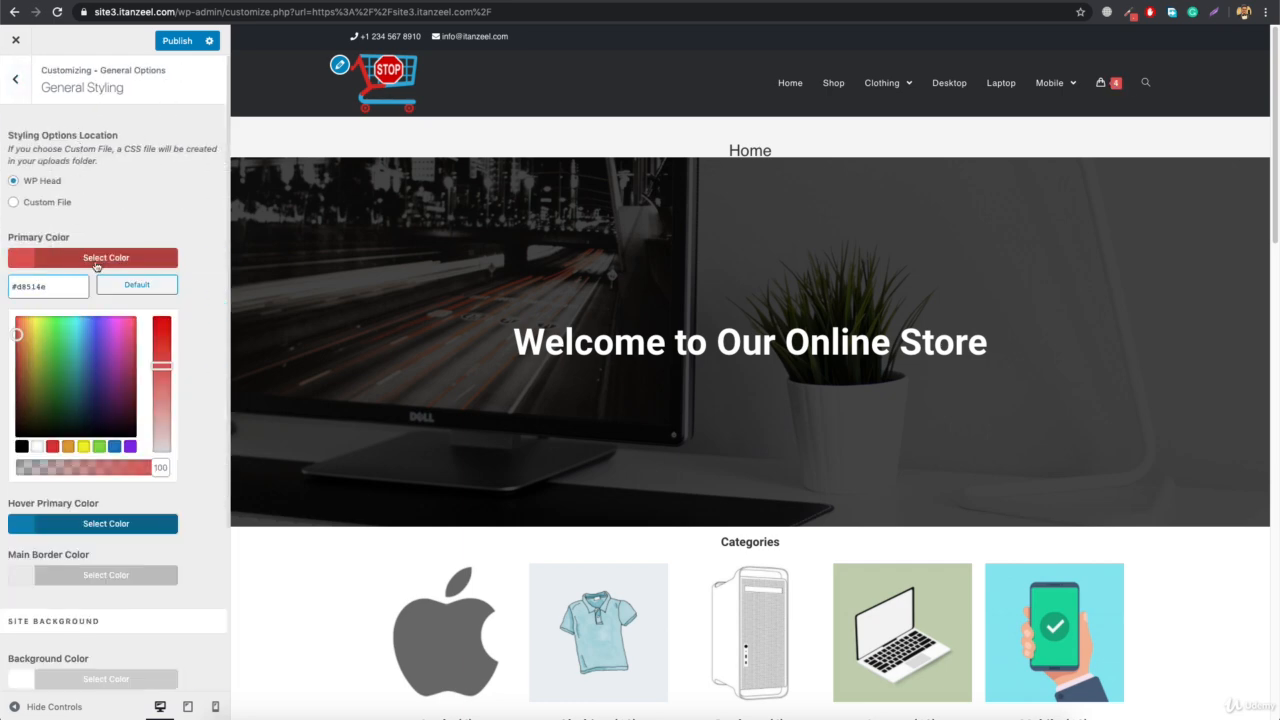
click(100, 262)
Set the hover primary color to #d86c6a by lightening the copied red
click(83, 313)
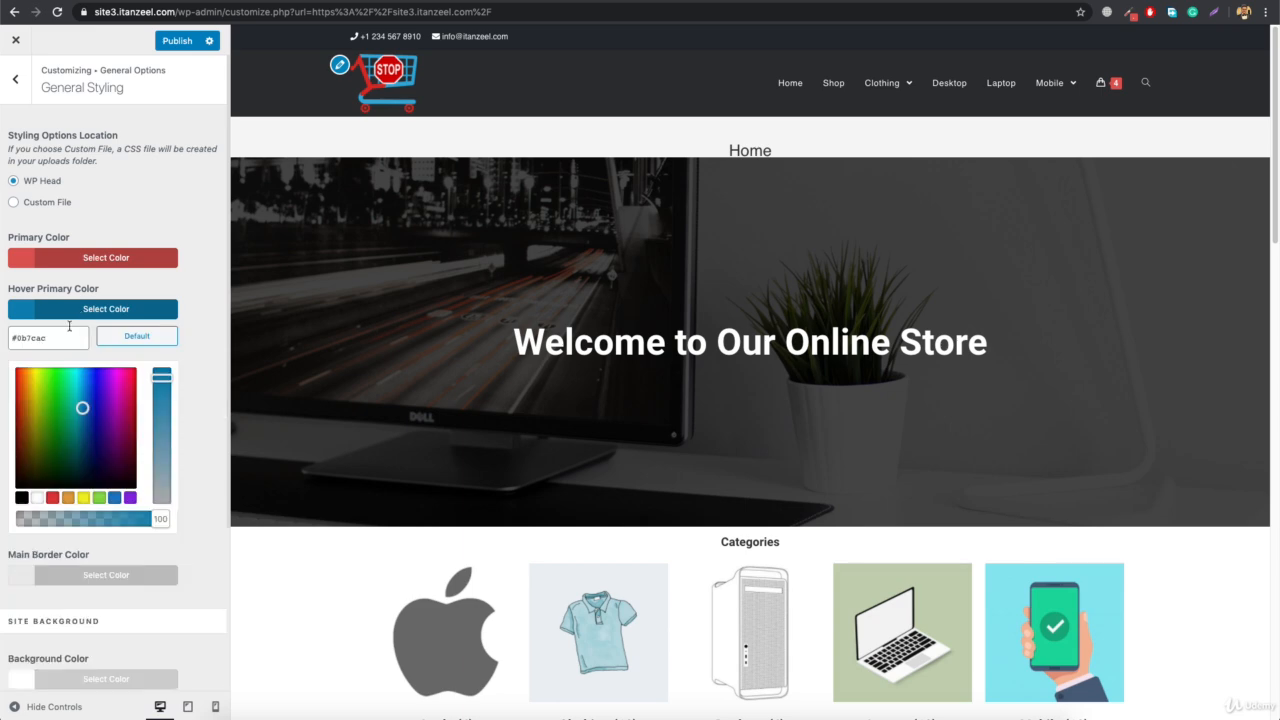
triple_click(63, 333)
key(ctrl+v)
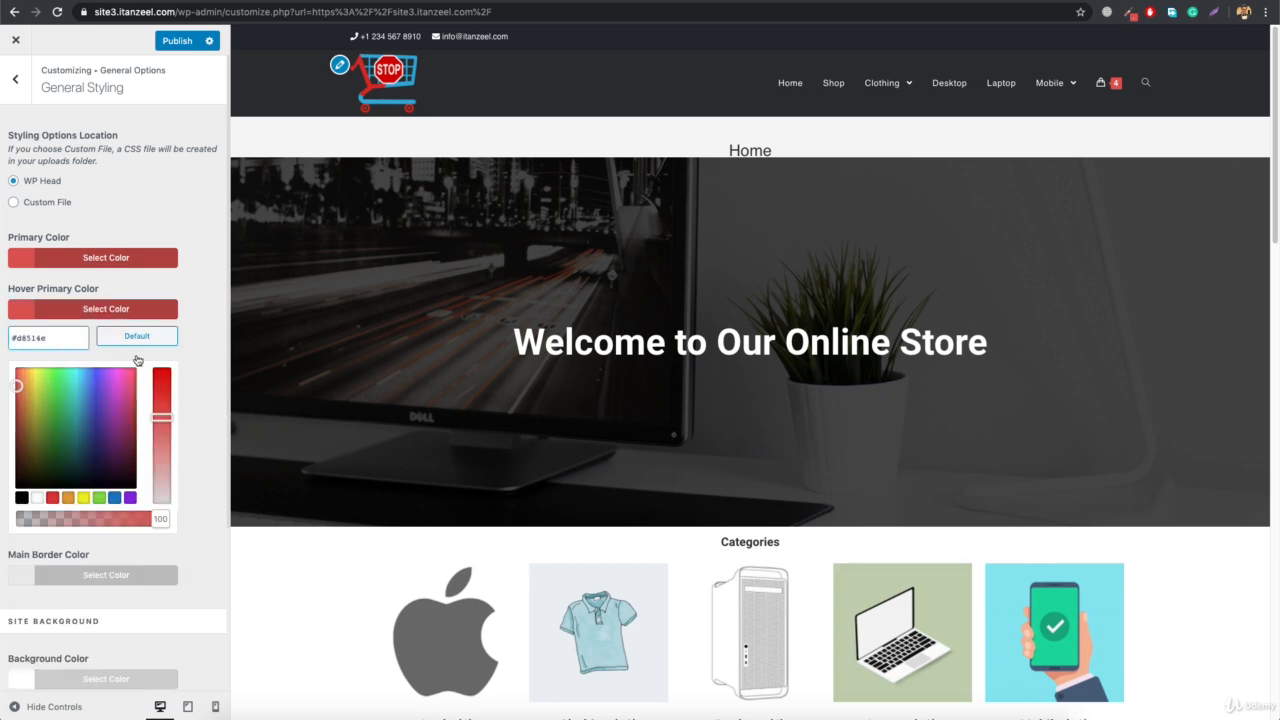
drag(162, 418, 161, 436)
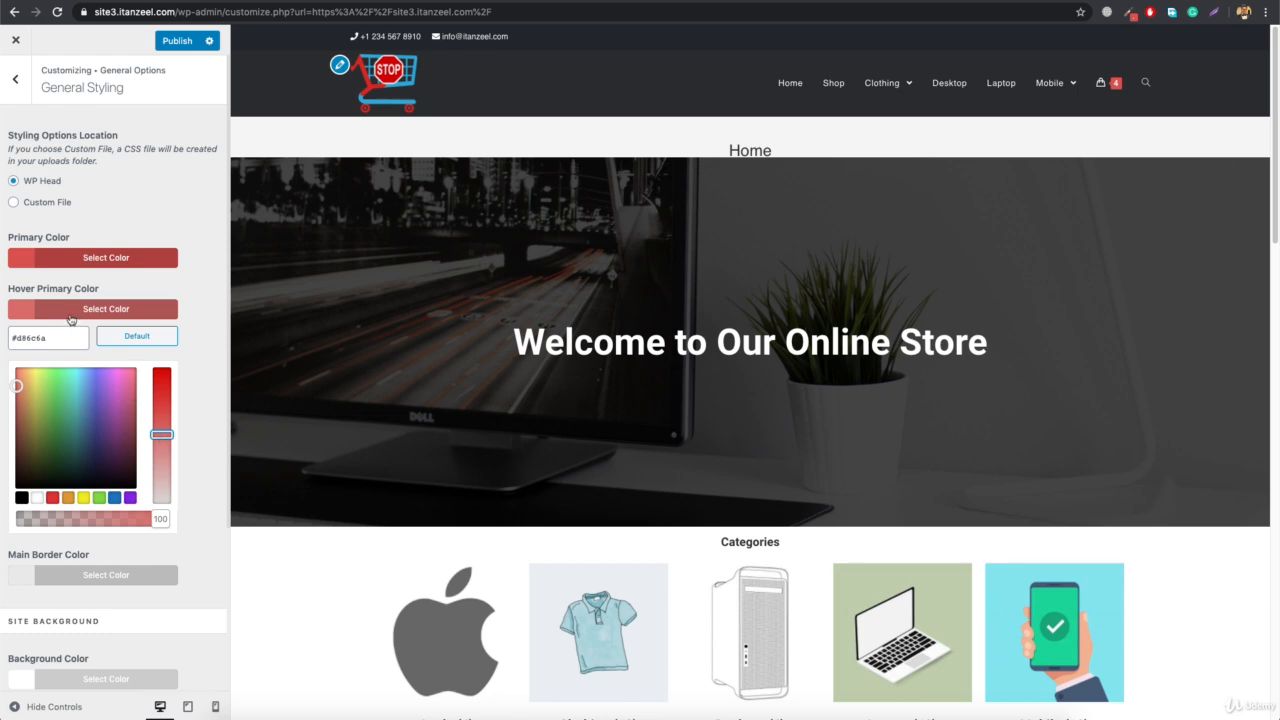
Set the background color of the theme buttons to the copied red, #d8514e
click(20, 85)
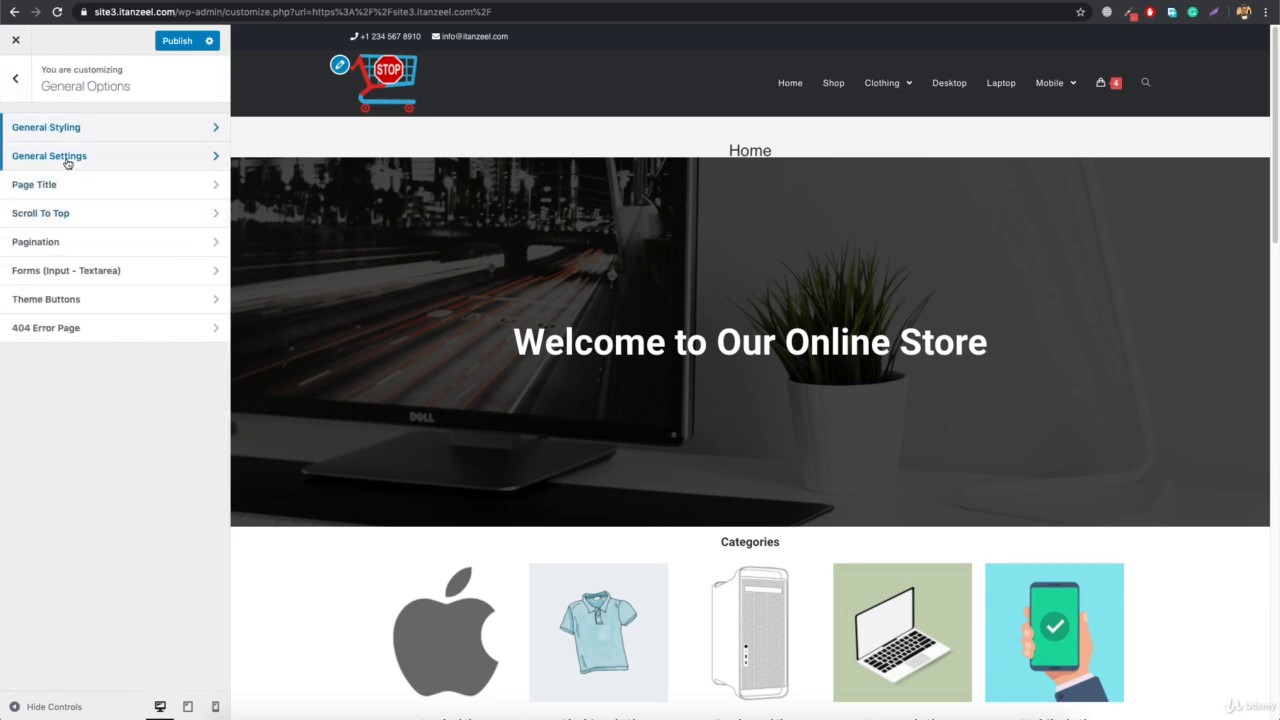
click(87, 302)
click(92, 274)
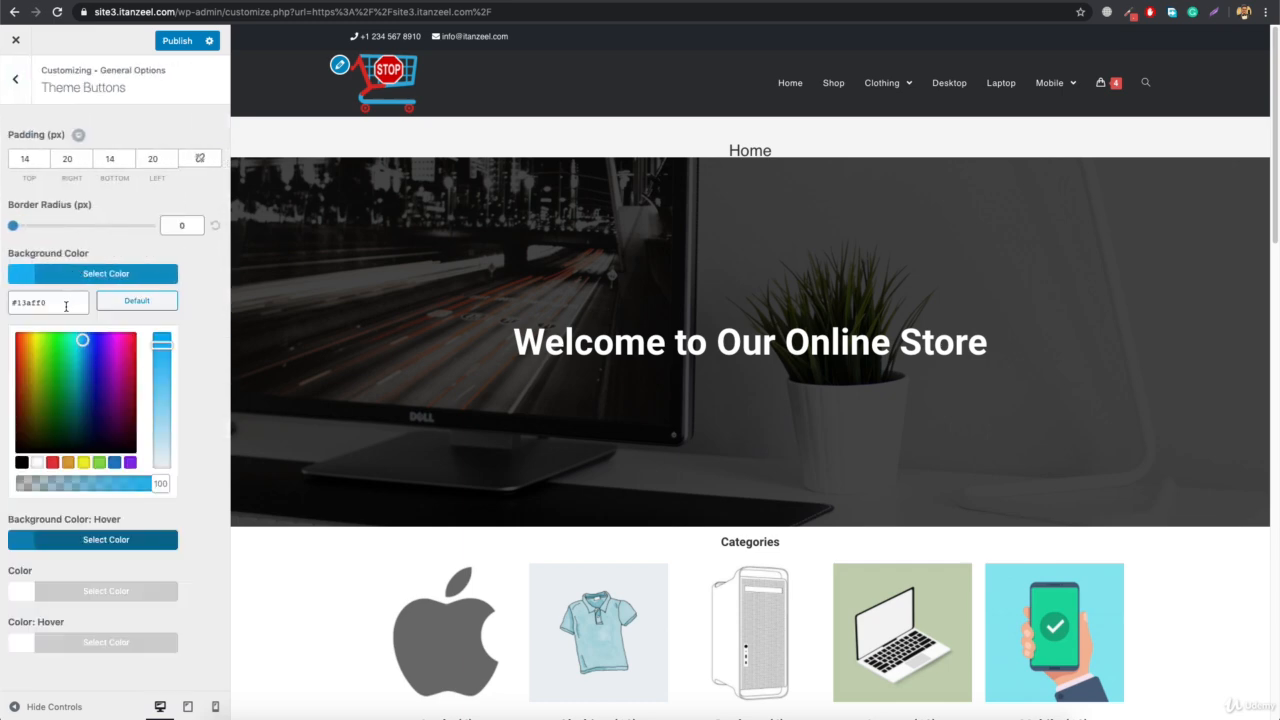
triple_click(61, 302)
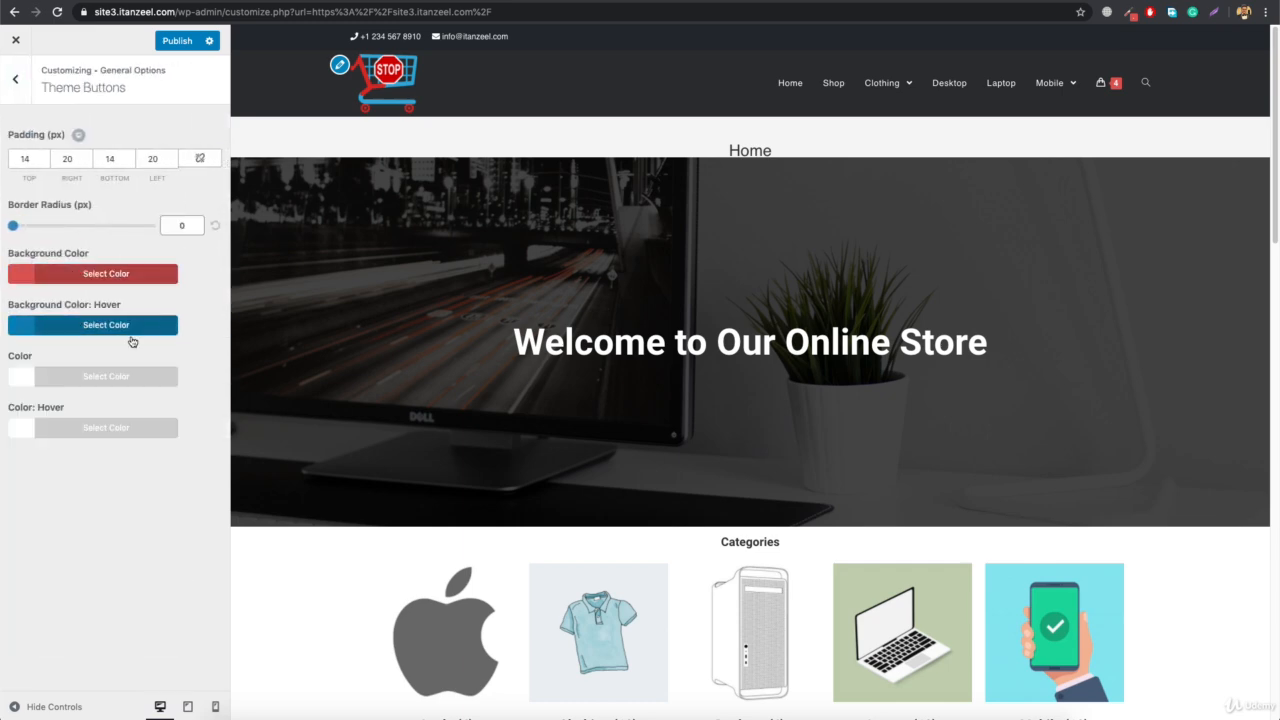
Set the theme buttons' hover background color to #d85d5b, a slightly lighter shade of the copied red
click(121, 331)
triple_click(65, 358)
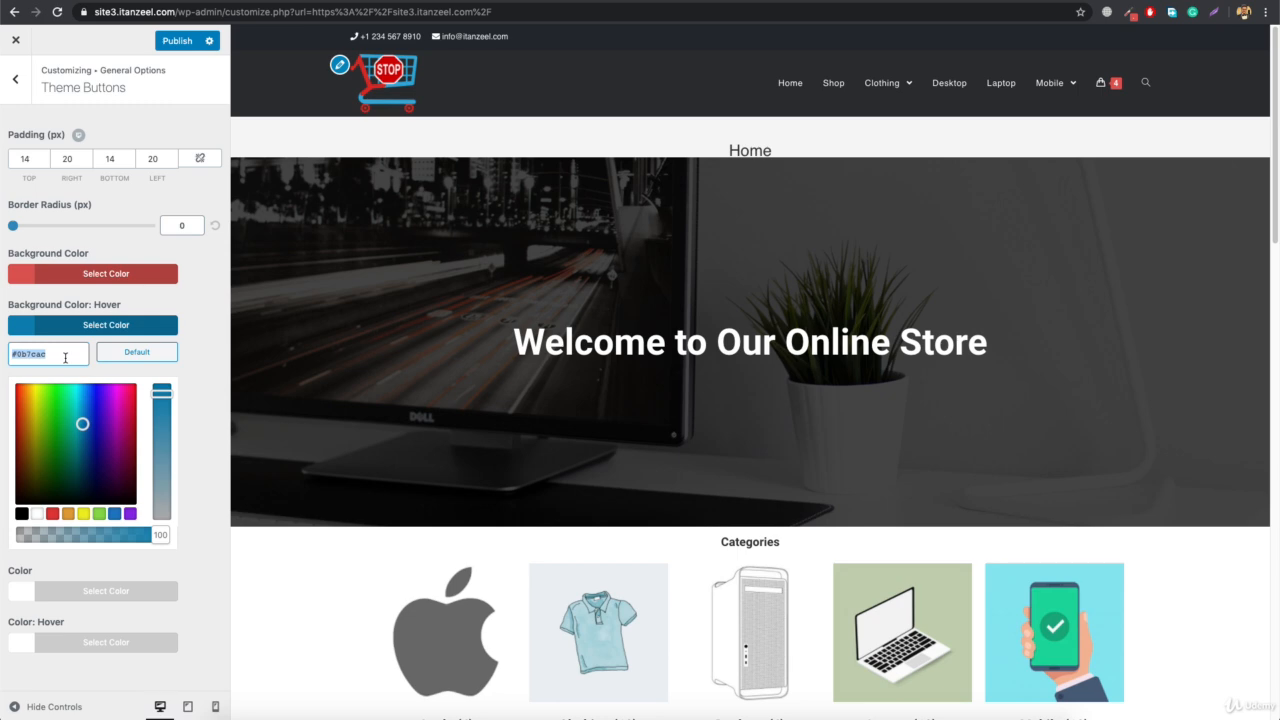
key(ctrl+v)
drag(161, 432, 161, 441)
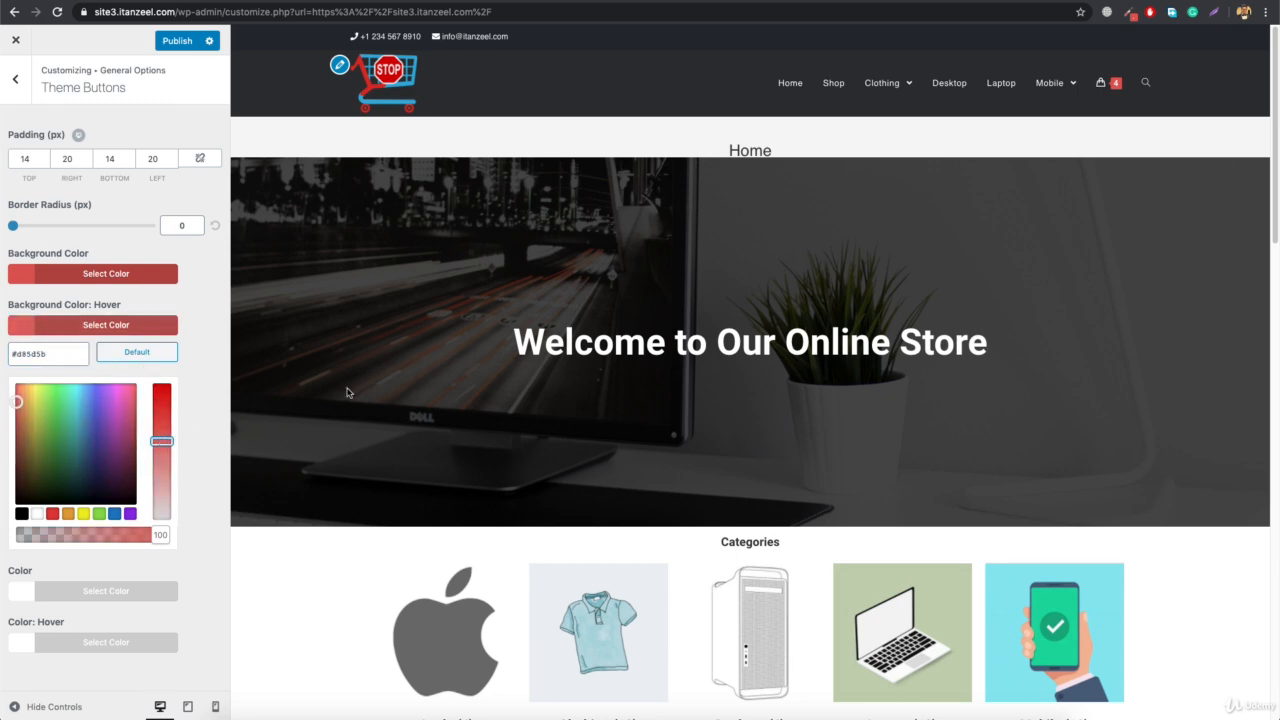
Preview the shop page and the cart page to check the colors of their buttons and controls
click(830, 83)
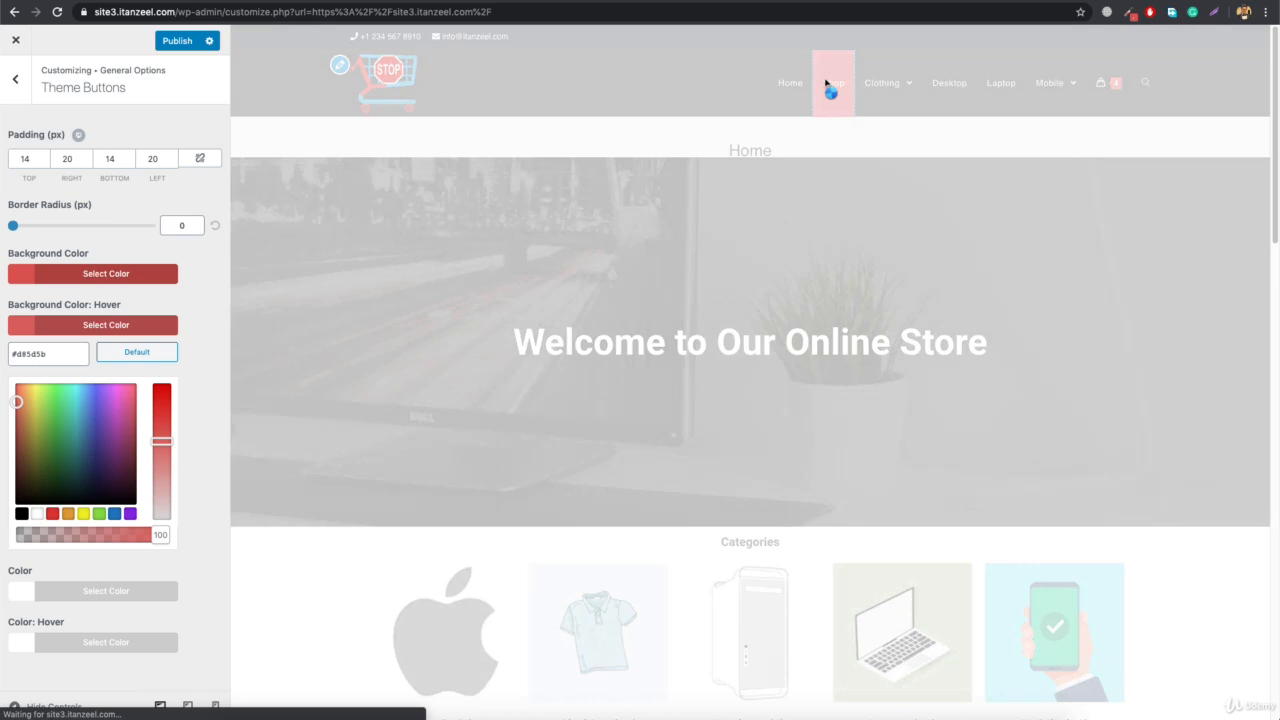
scroll(462, 432, down, 6)
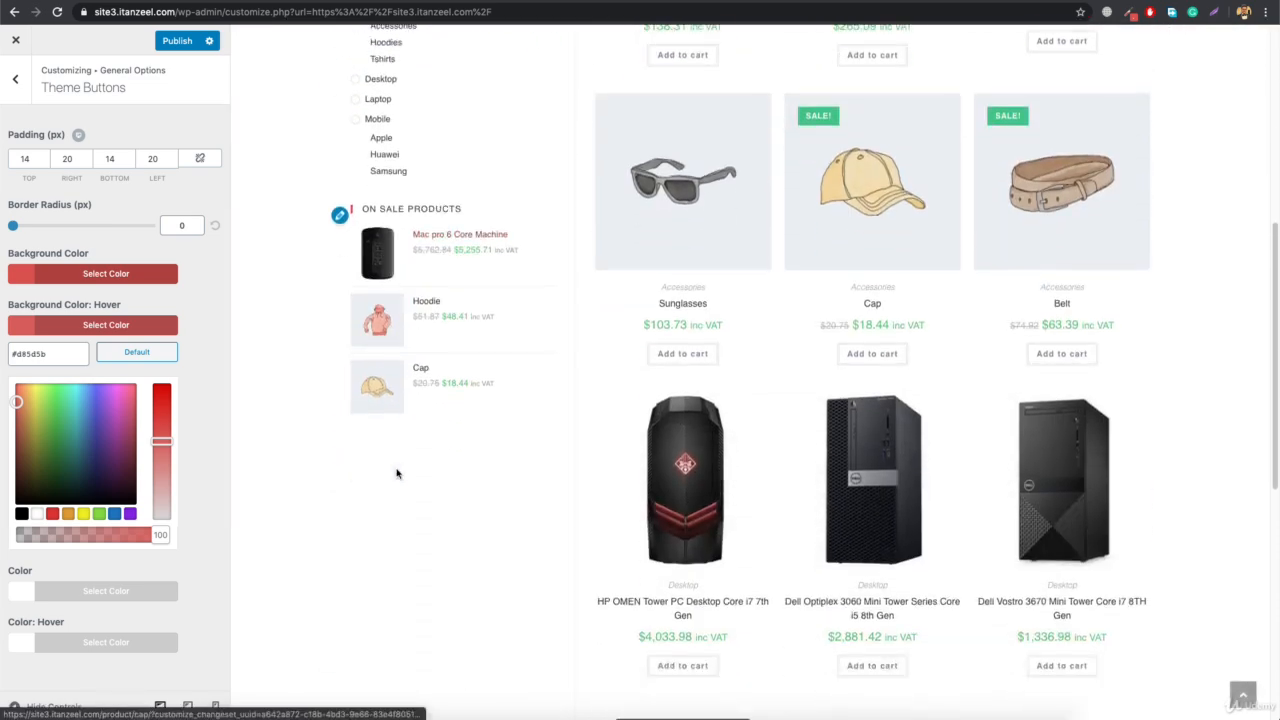
scroll(498, 340, up, 6)
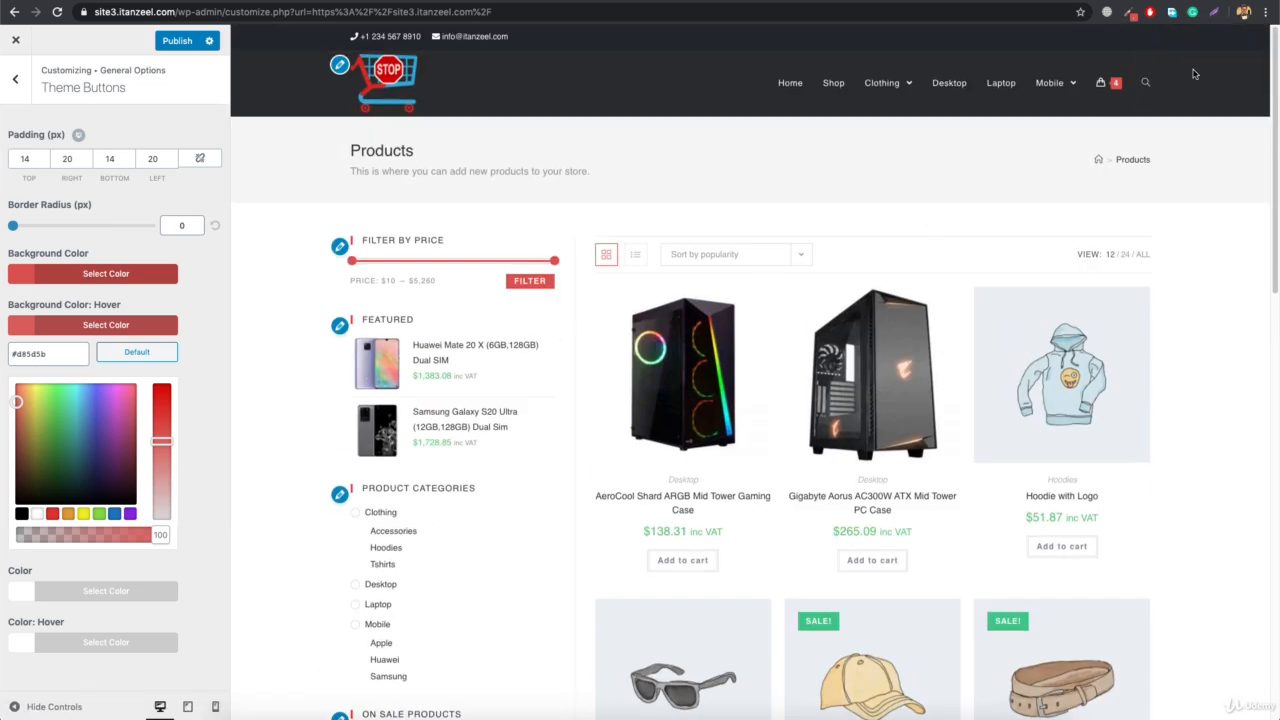
mouse_move(1110, 82)
click(980, 374)
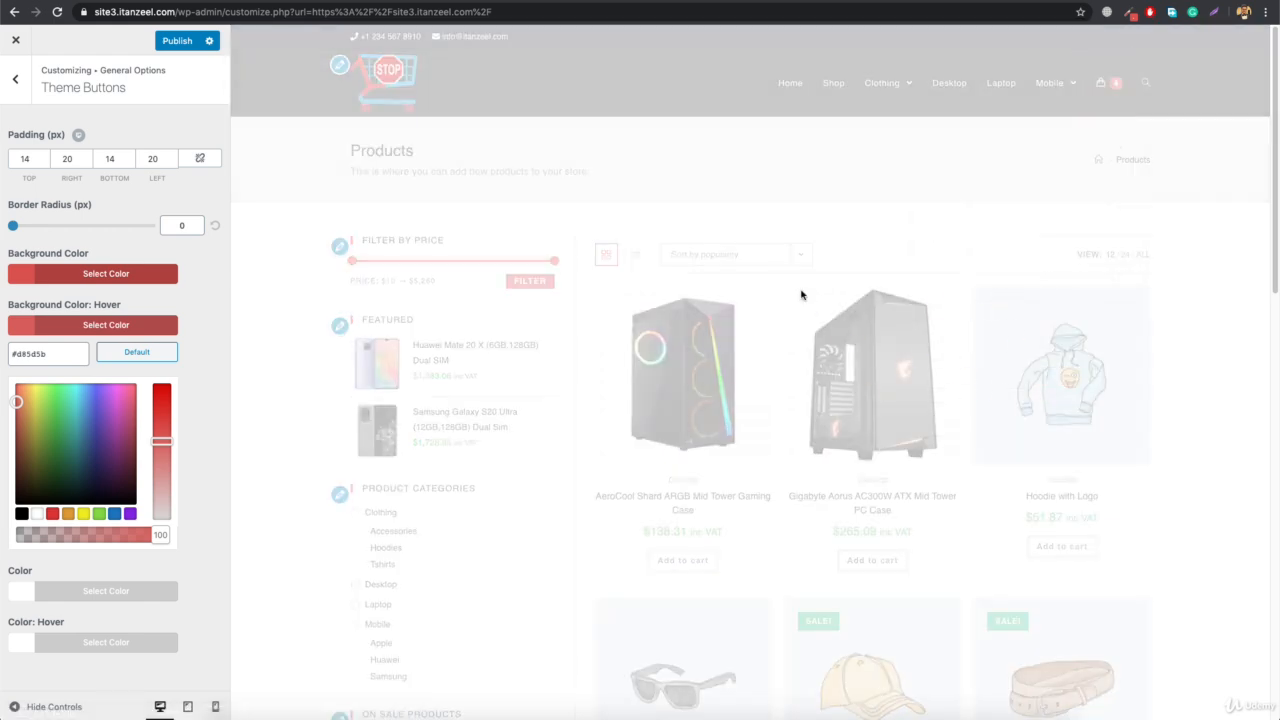
scroll(524, 502, down, 3)
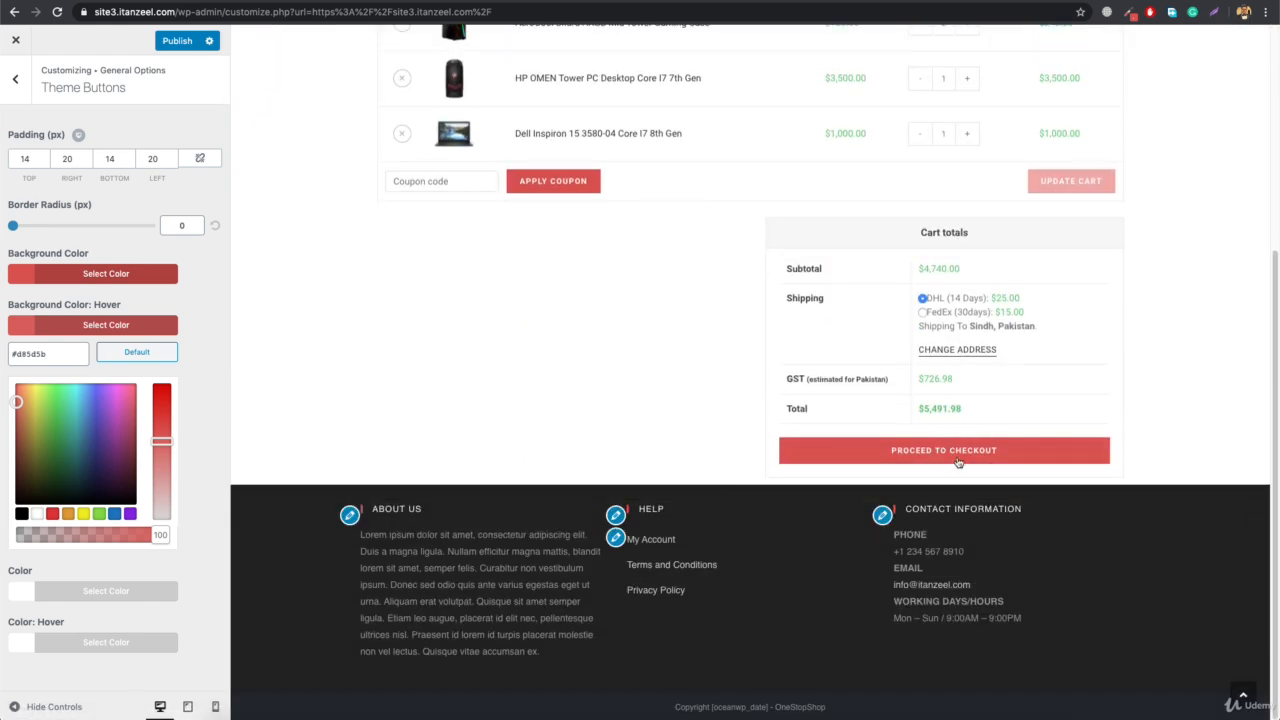
Preview the checkout page and the AeroCool Shard ARGB Mid Tower Gaming Case product page to check their colors
click(786, 458)
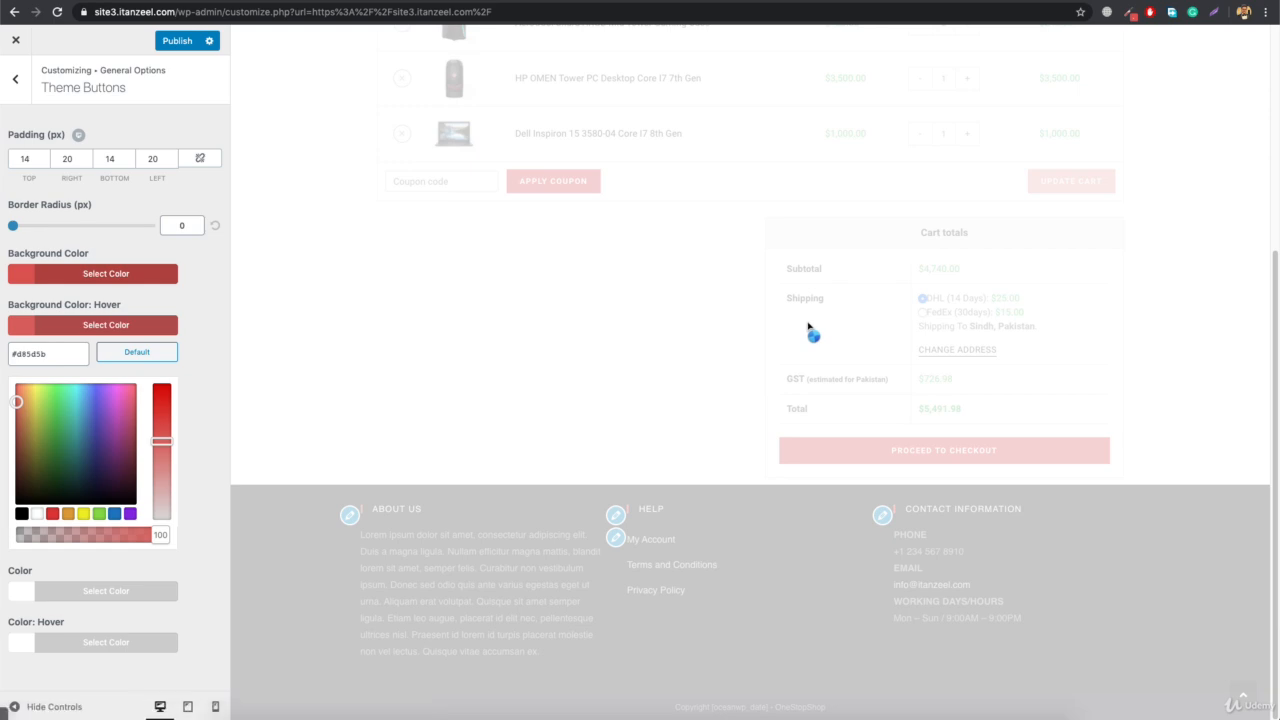
scroll(741, 337, up, 1)
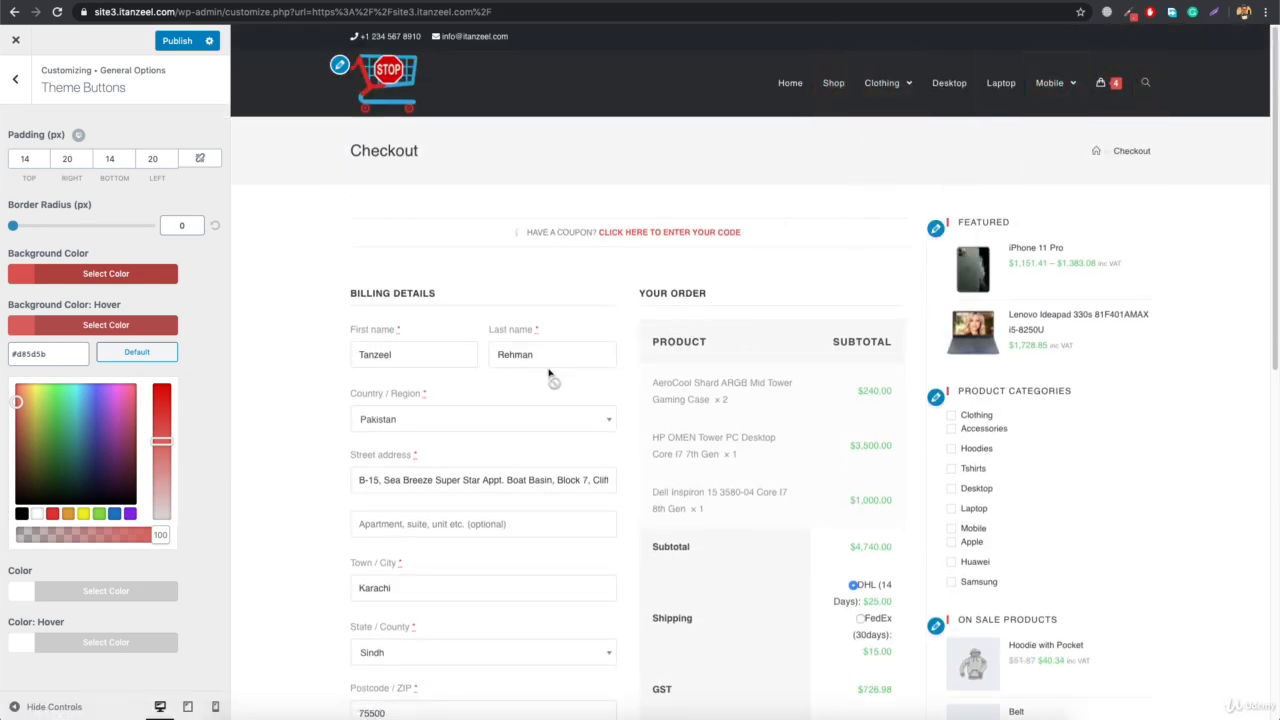
click(686, 381)
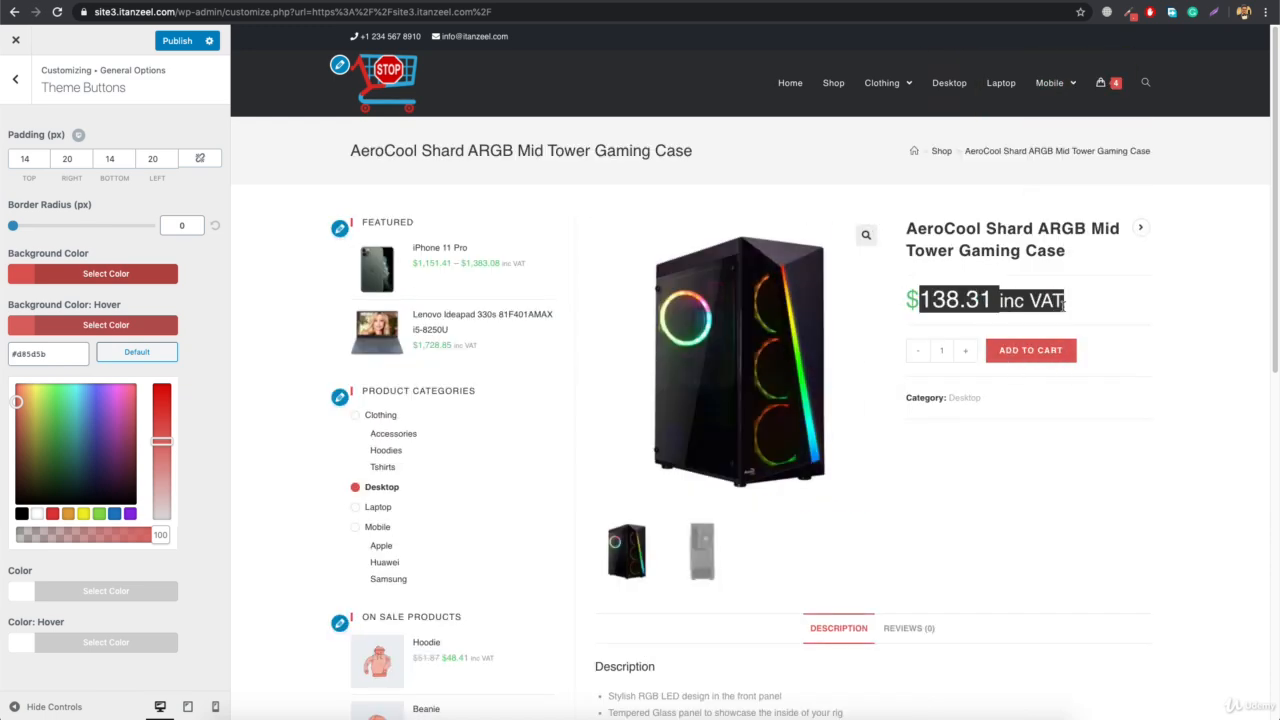
scroll(923, 485, down, 4)
scroll(923, 485, up, 4)
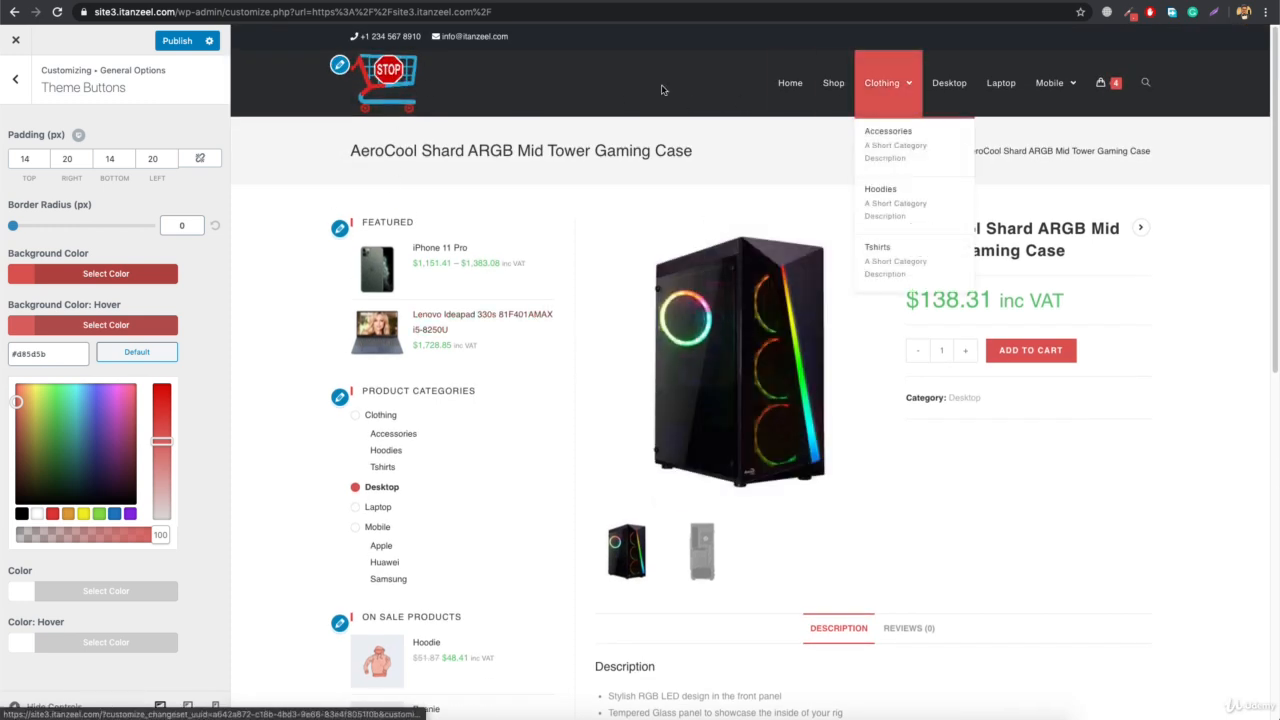
Enable the site-wide store notice in the WooCommerce customization settings
click(7, 100)
click(7, 100)
click(8, 101)
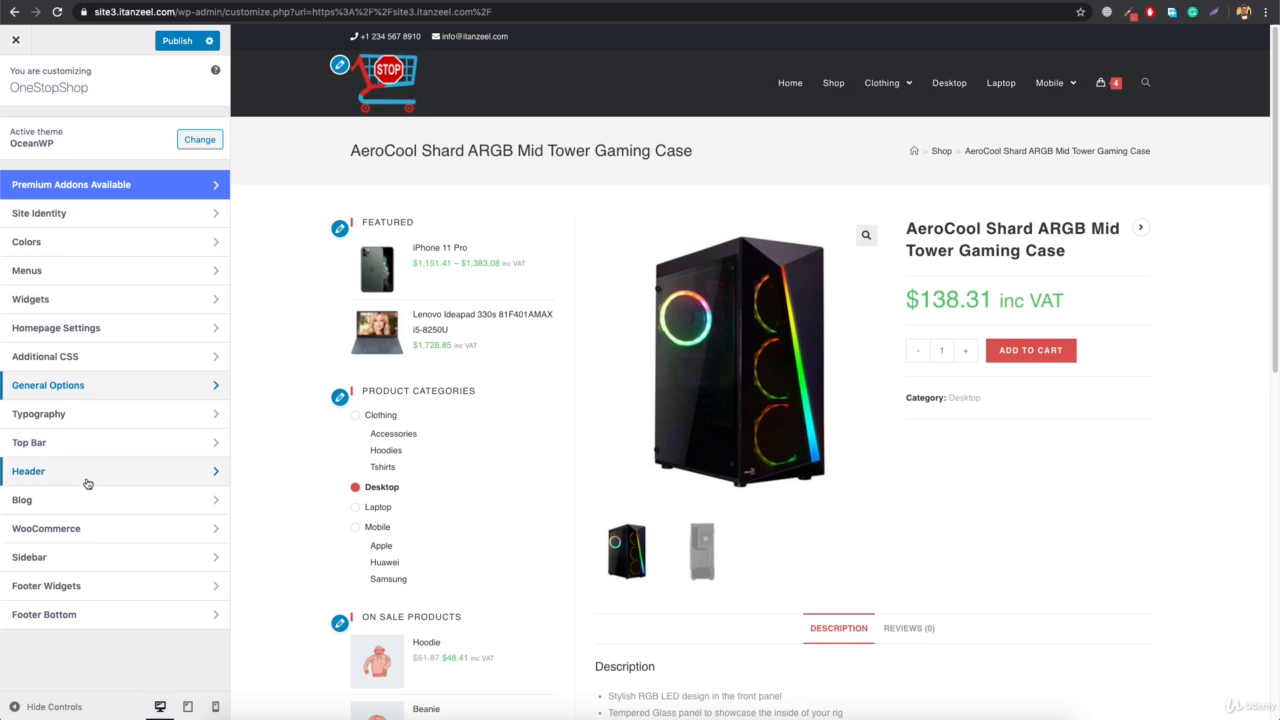
click(79, 528)
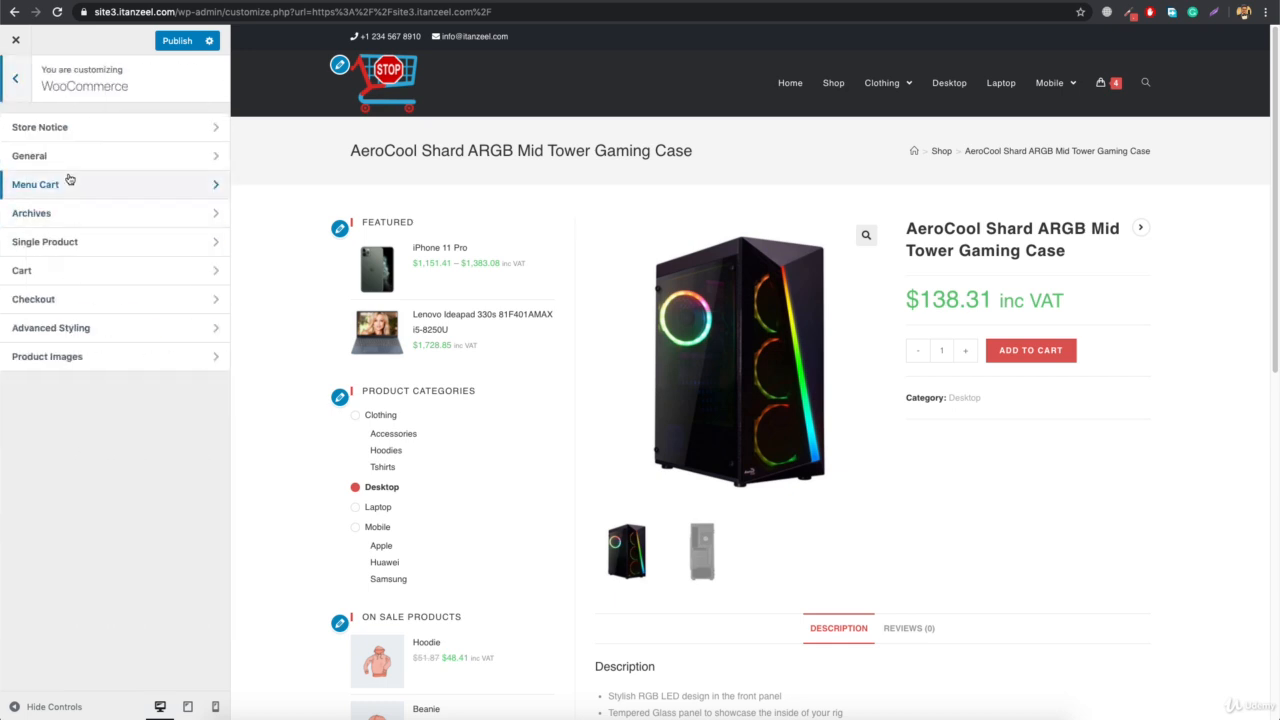
click(84, 126)
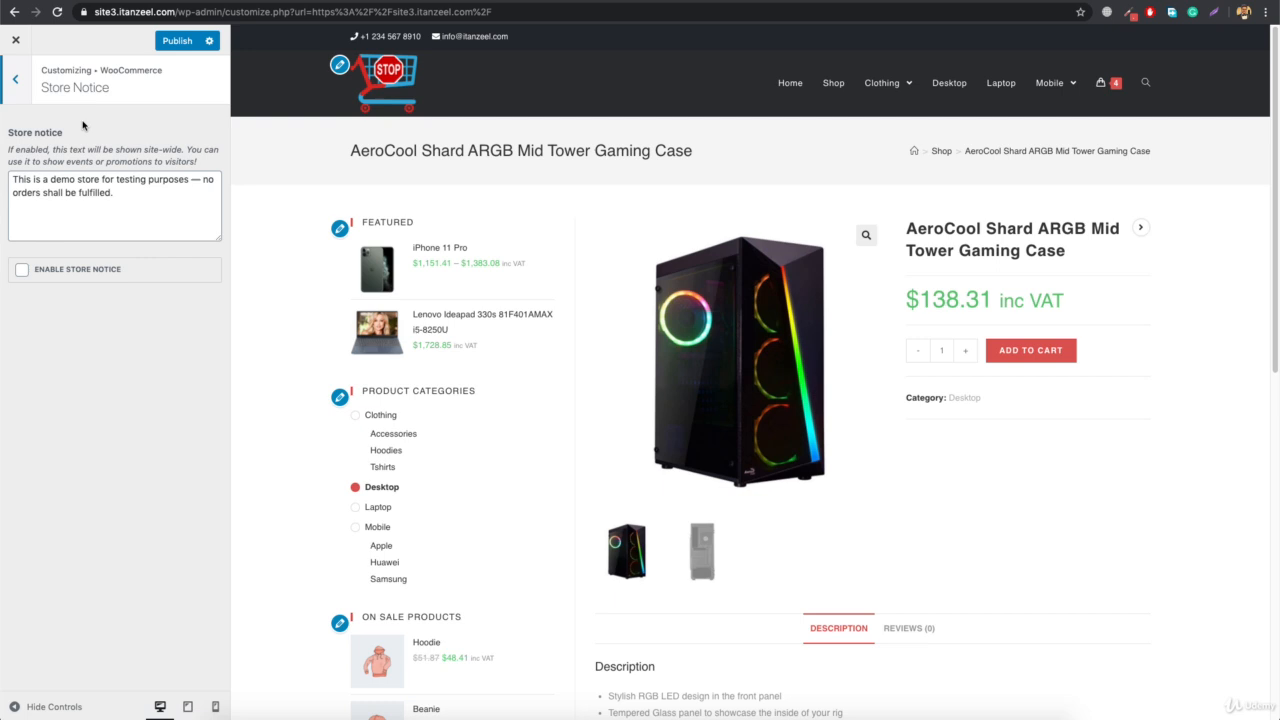
click(22, 270)
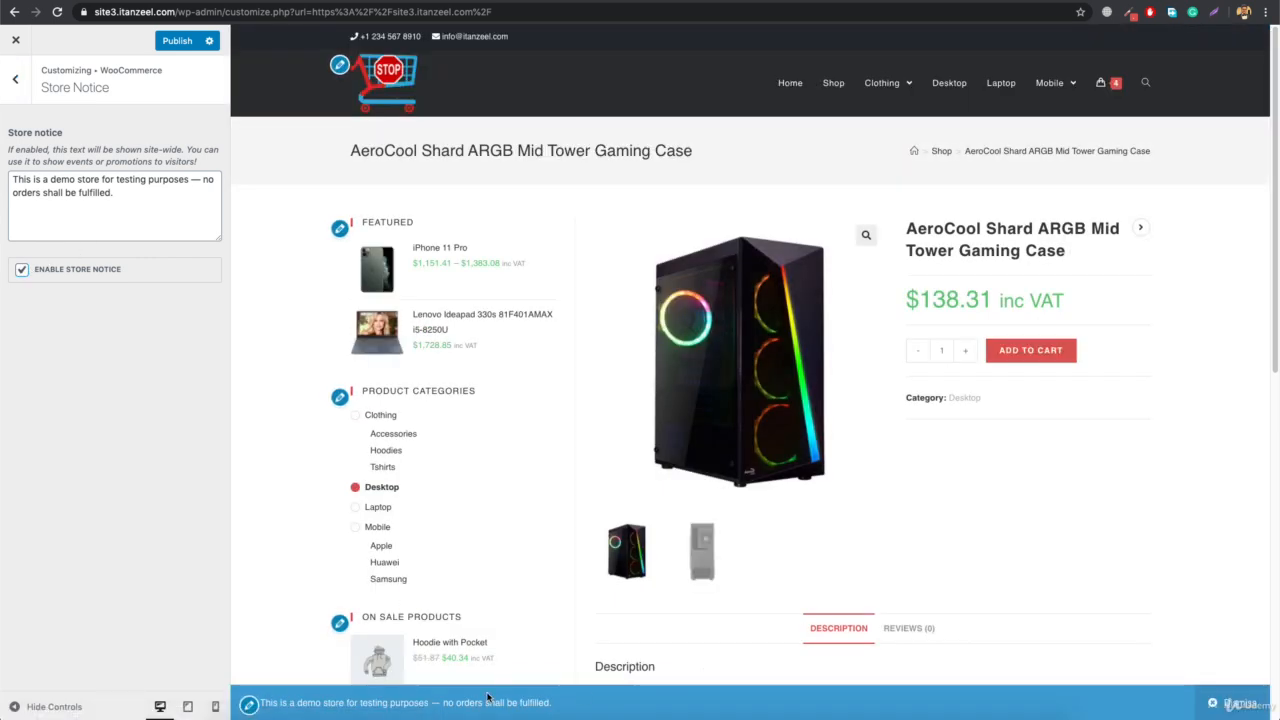
Disable the site-wide store notice and open the General section of the WooCommerce customization settings
click(22, 270)
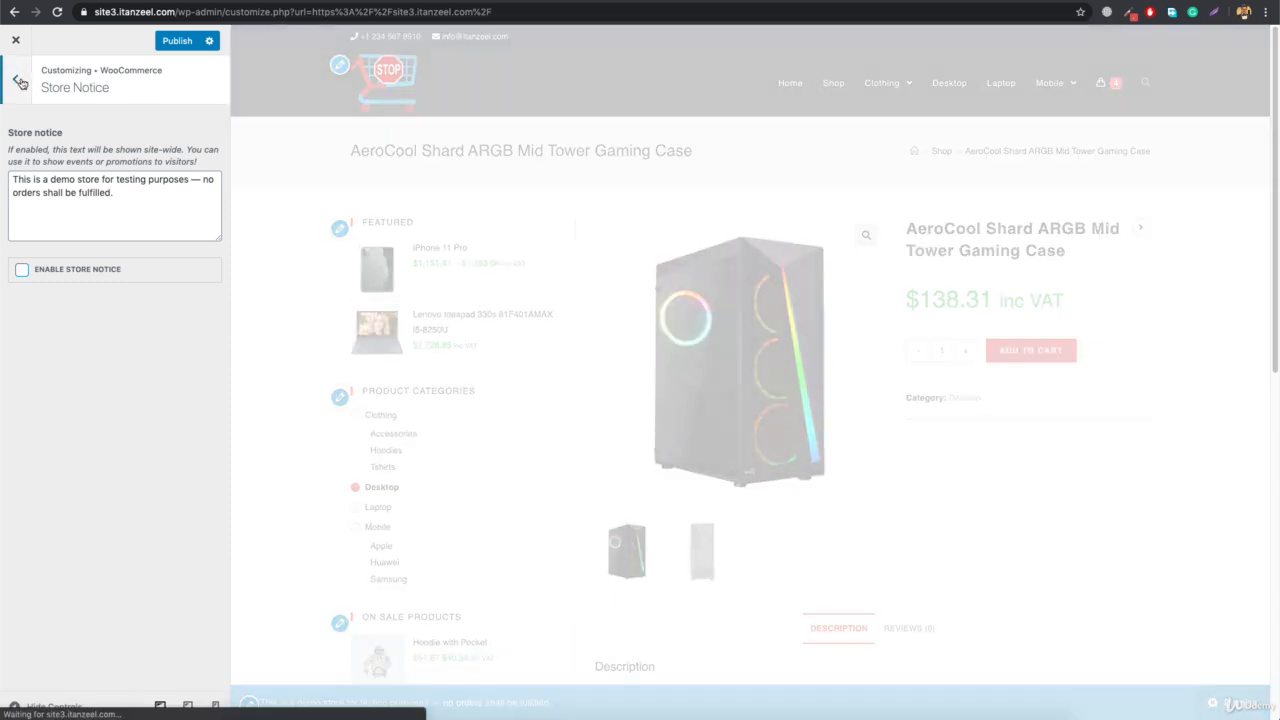
click(20, 82)
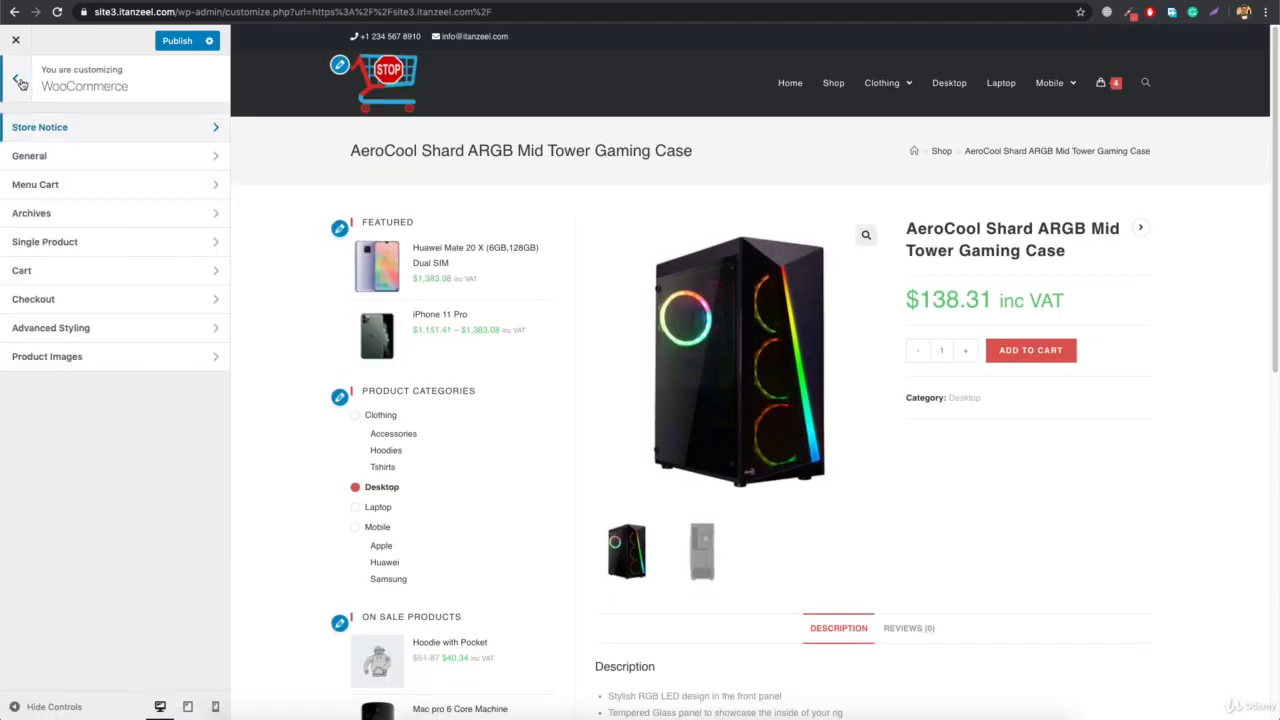
click(93, 160)
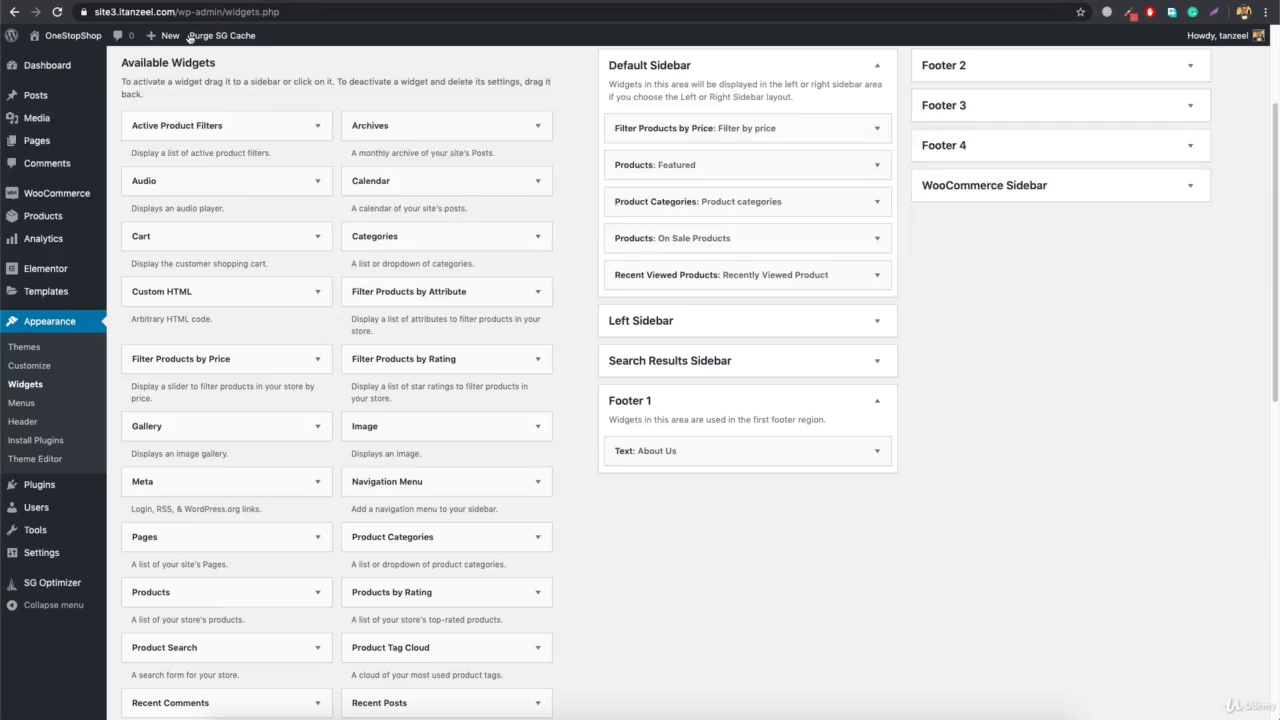
Reload the site's widgets page and expand the WooCommerce Sidebar area to examine its contents
click(330, 14)
key(Return)
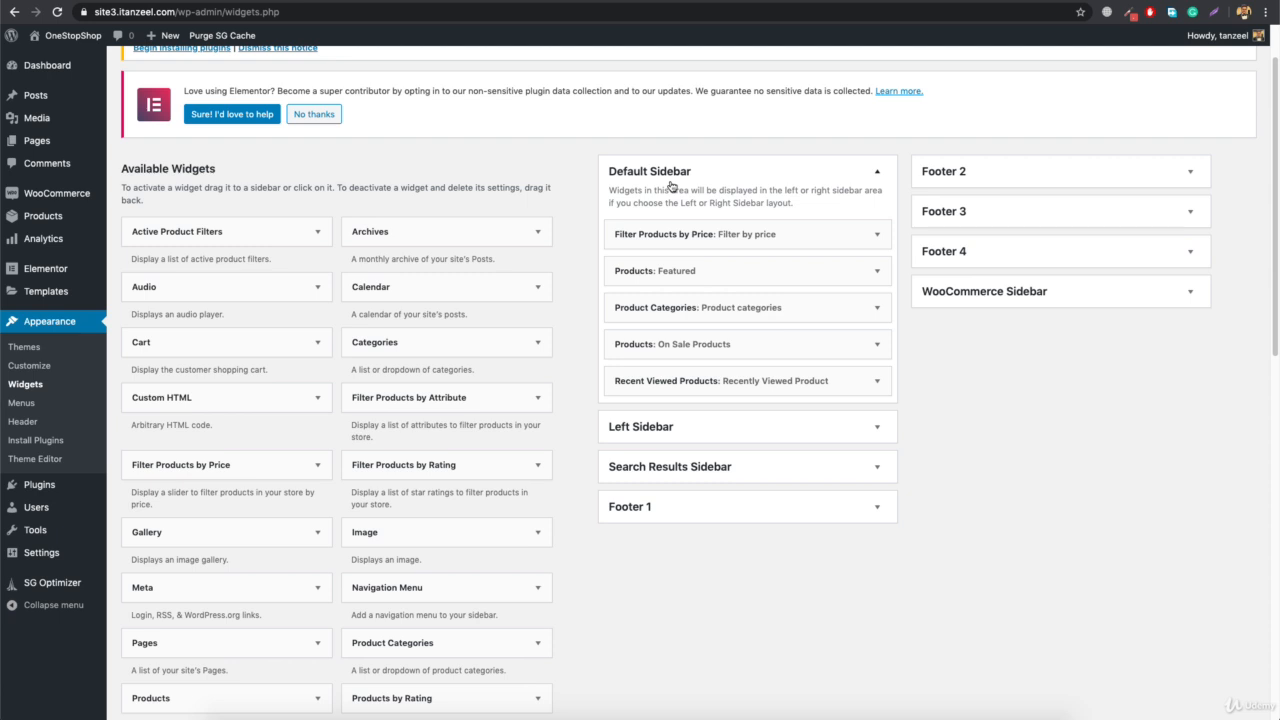
click(1066, 295)
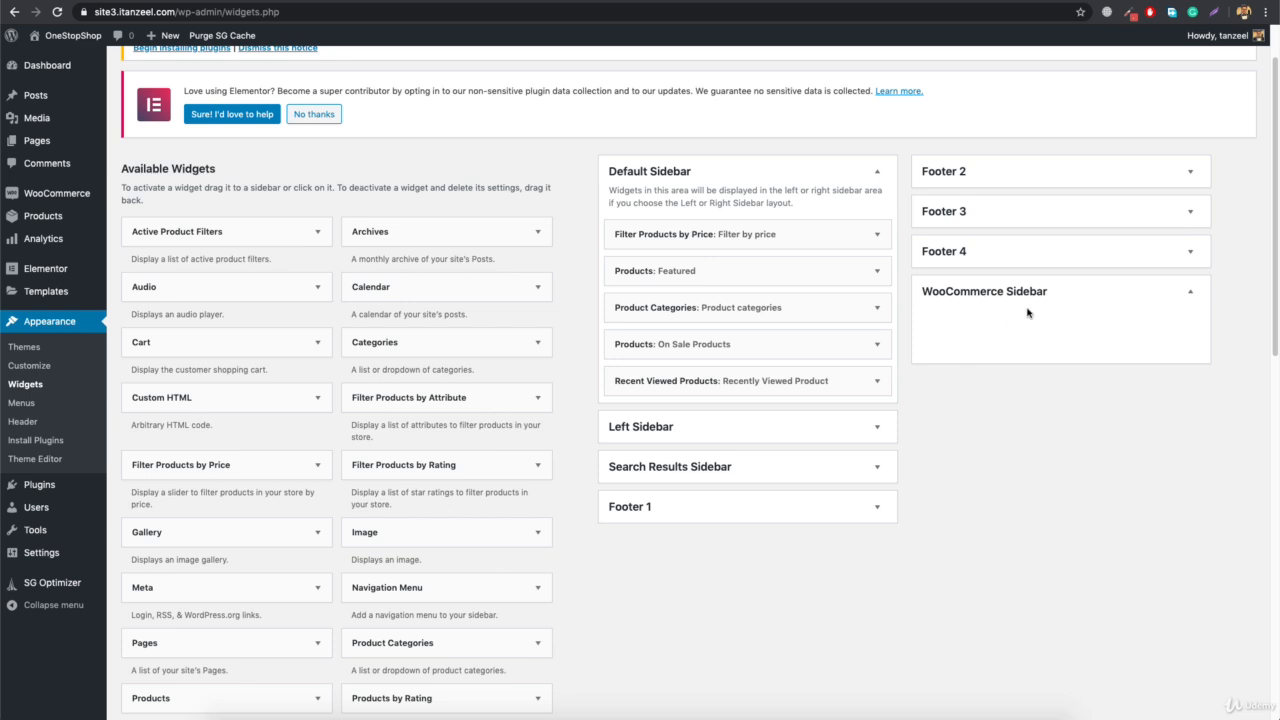
scroll(700, 320, up, 2)
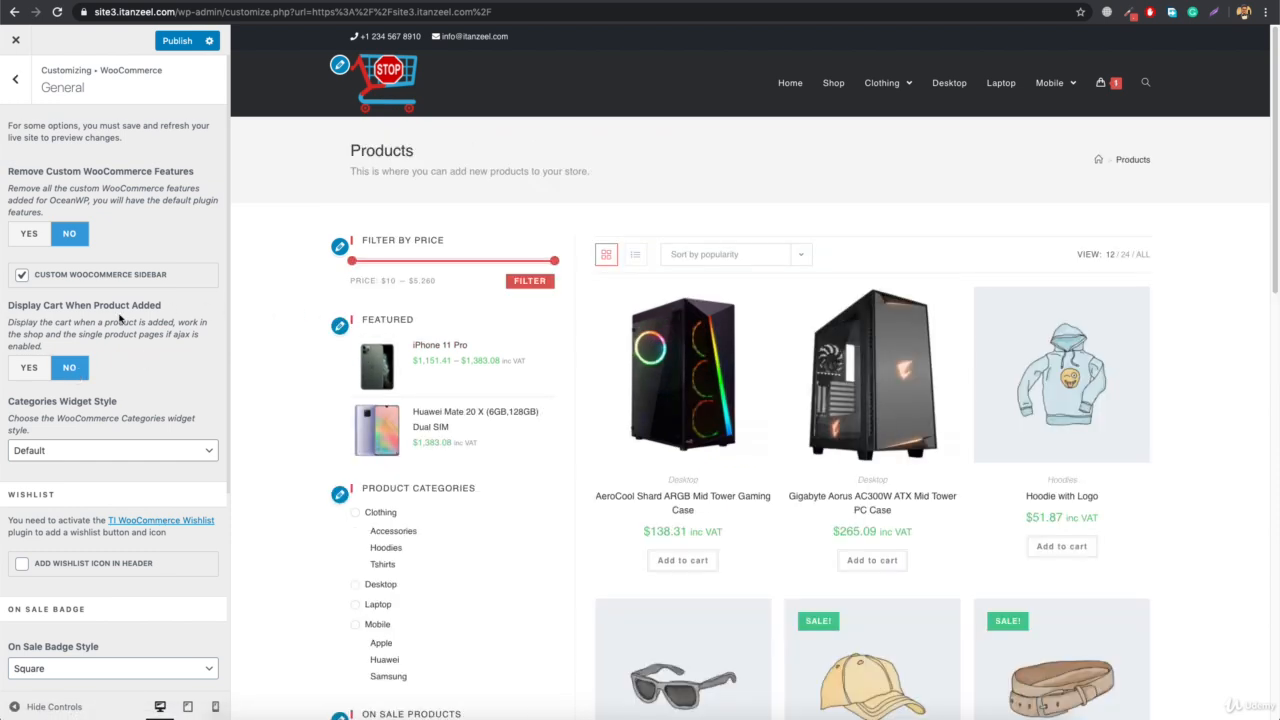
Set Display Cart When Product Added to Yes in the General WooCommerce settings and publish the change
click(28, 372)
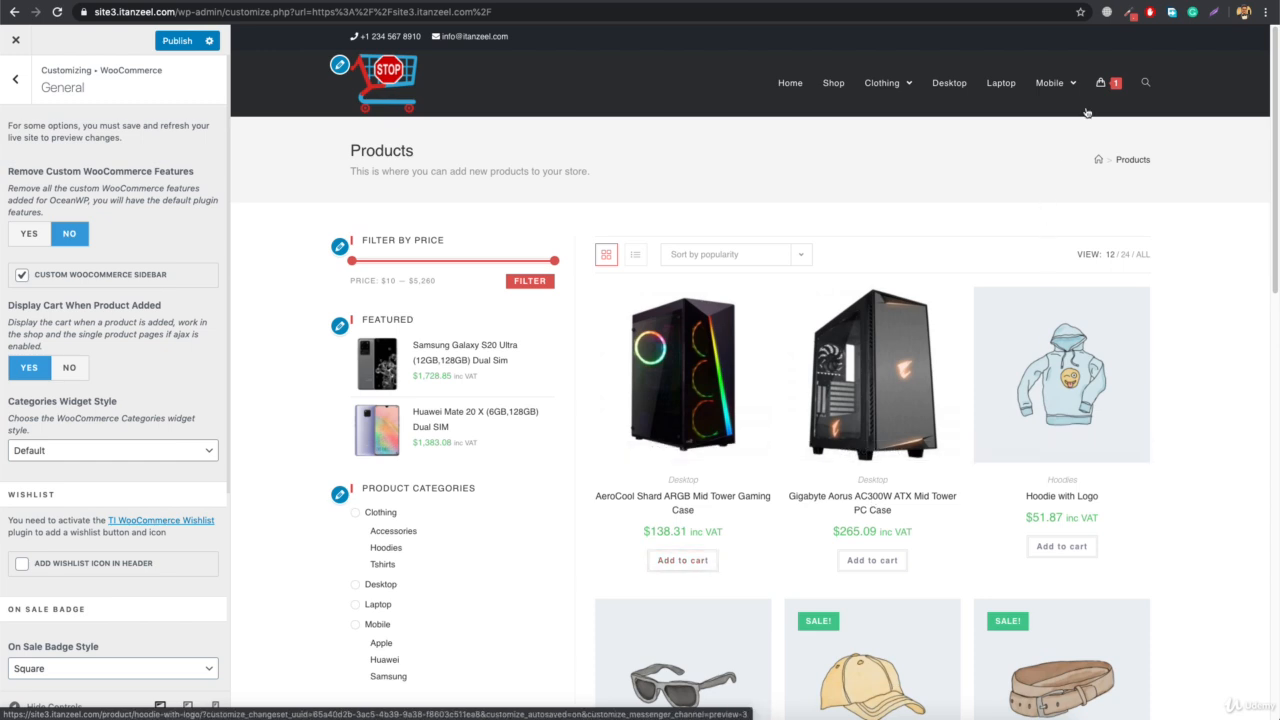
mouse_move(1110, 100)
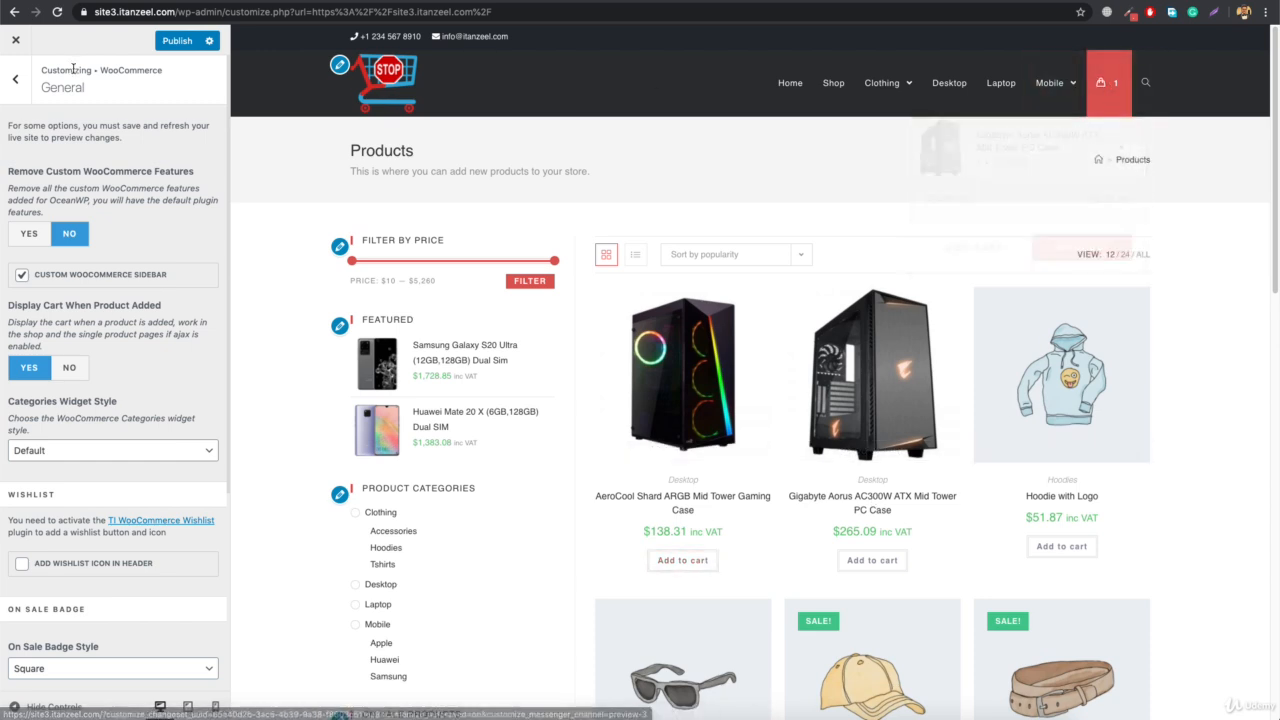
click(170, 44)
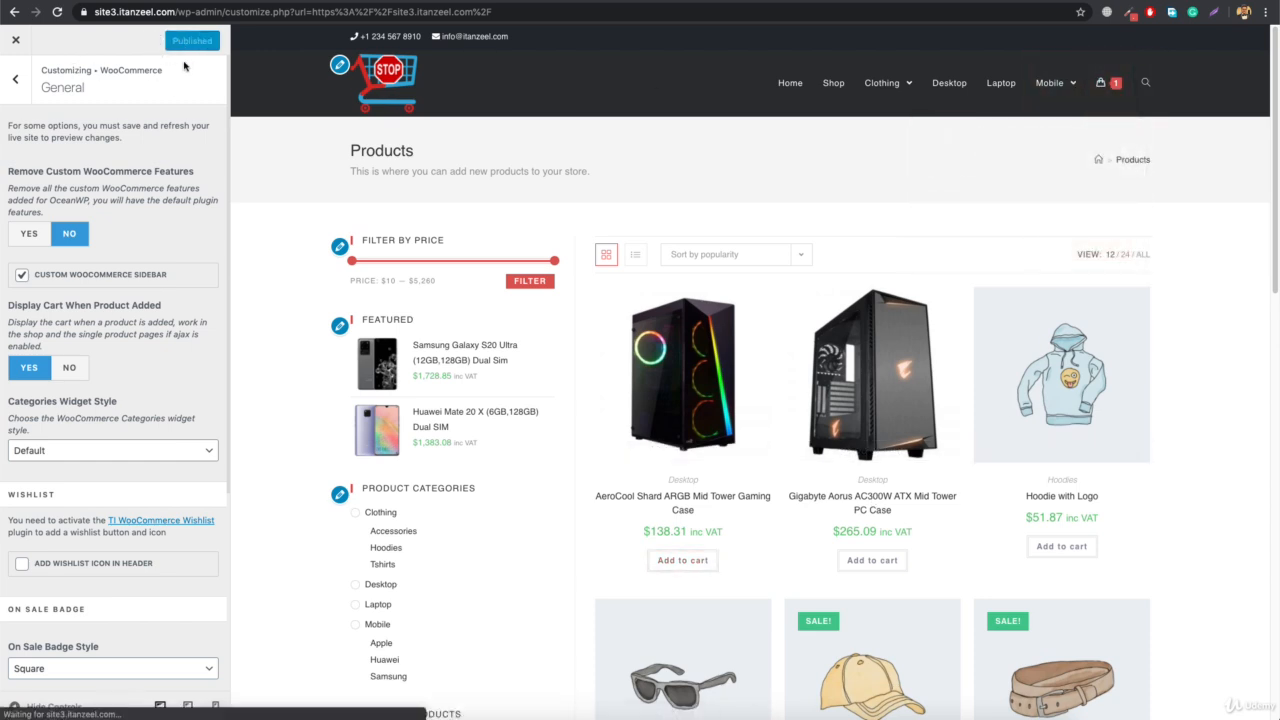
Reload the live shop page and add the HP OMEN Tower PC Desktop to the cart to test the cart display
click(308, 1)
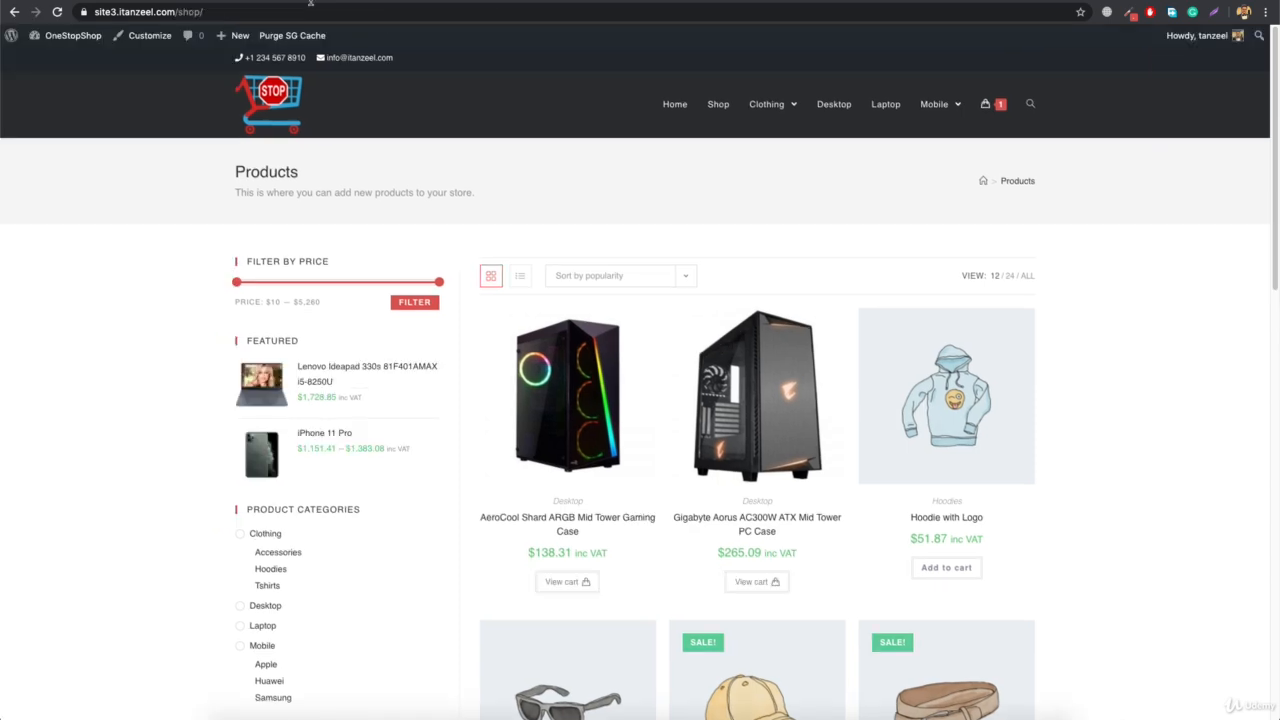
click(322, 12)
key(Return)
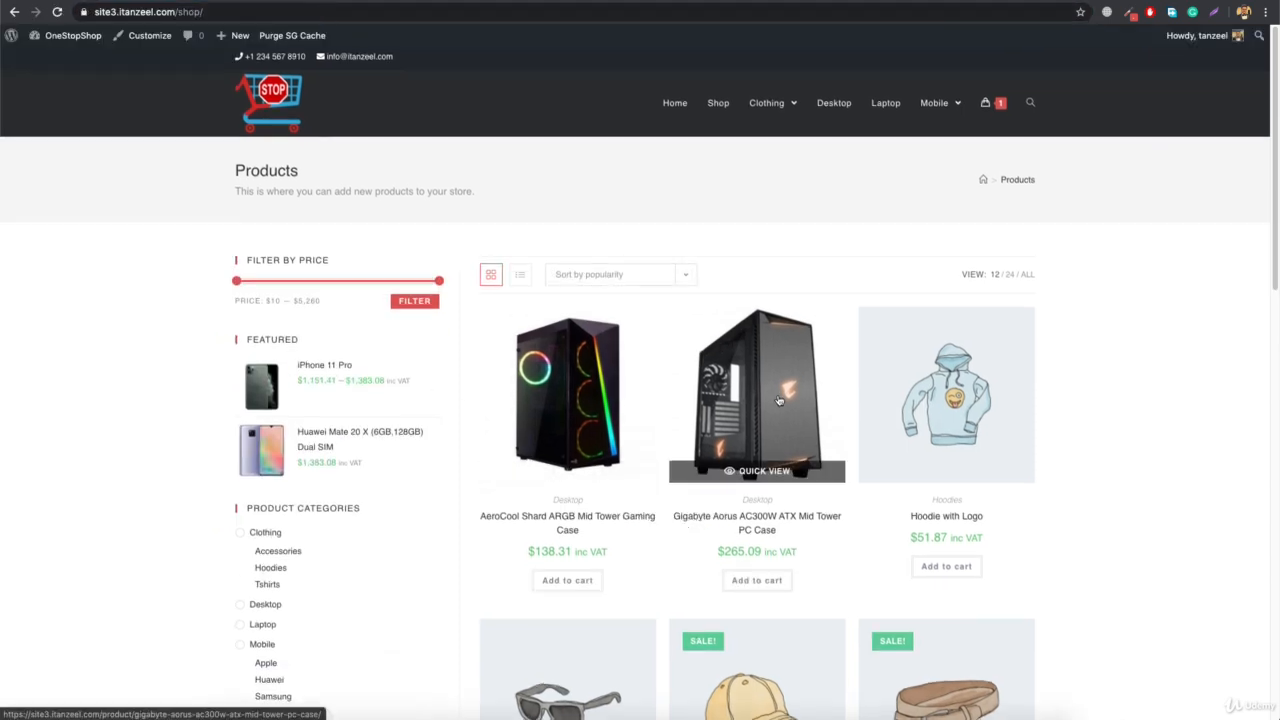
scroll(779, 401, down, 10)
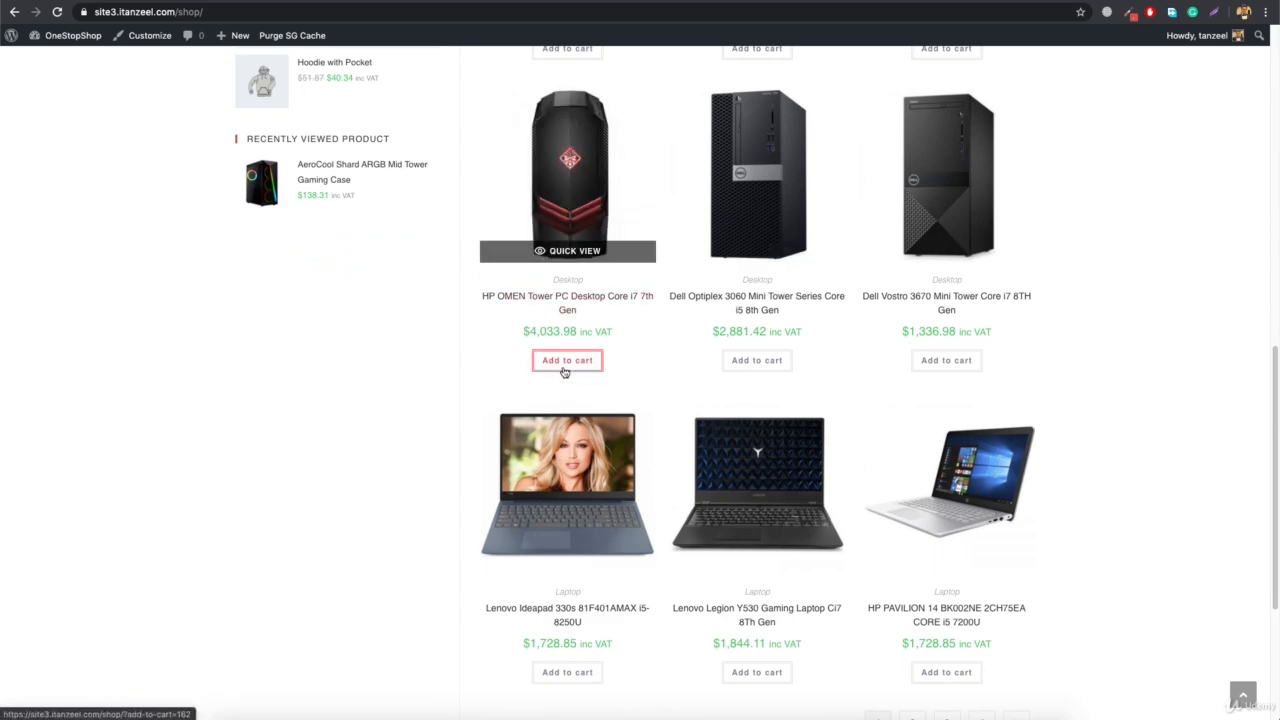
click(565, 363)
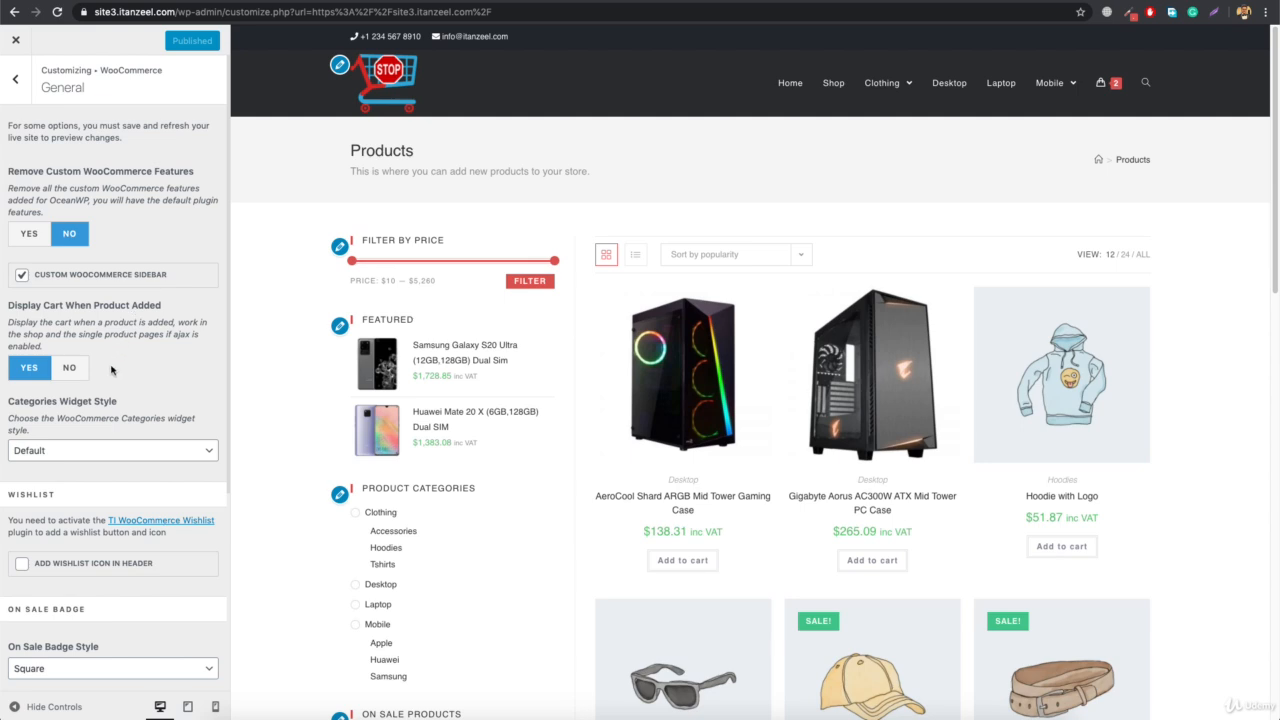
Set the Categories Widget Style to Dropdown and publish the change
scroll(117, 381, down, 2)
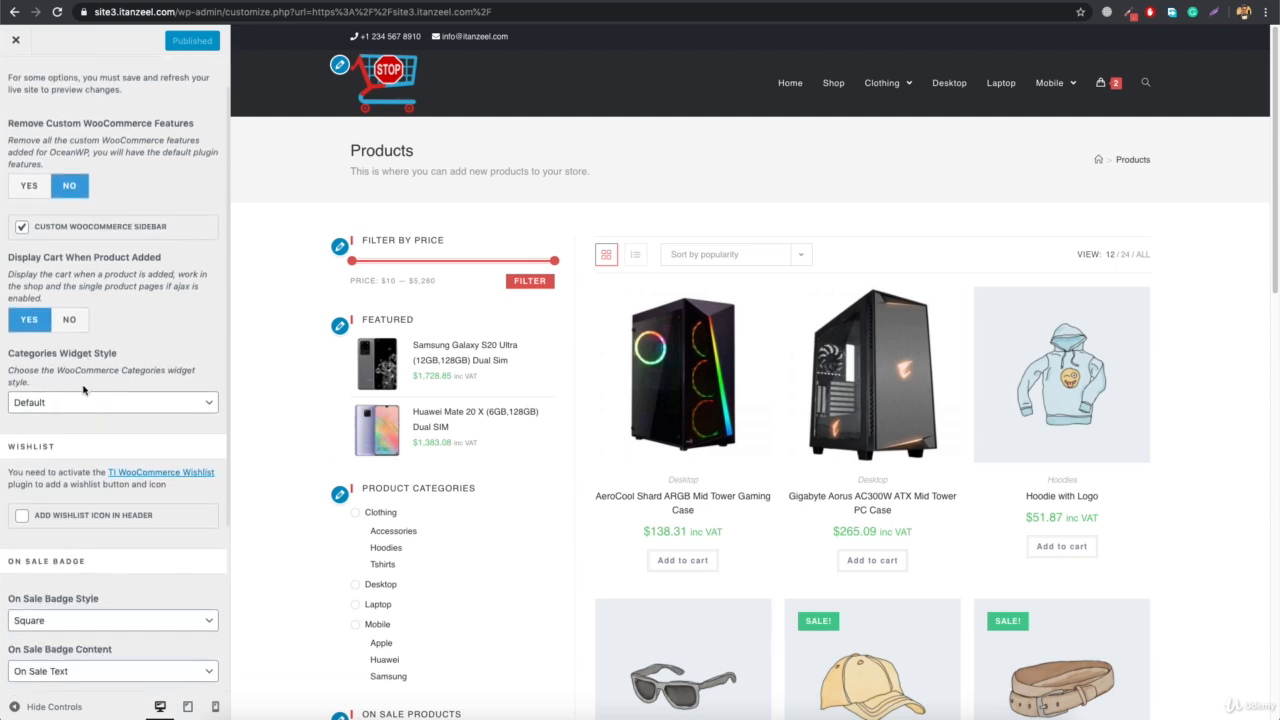
scroll(95, 385, down, 3)
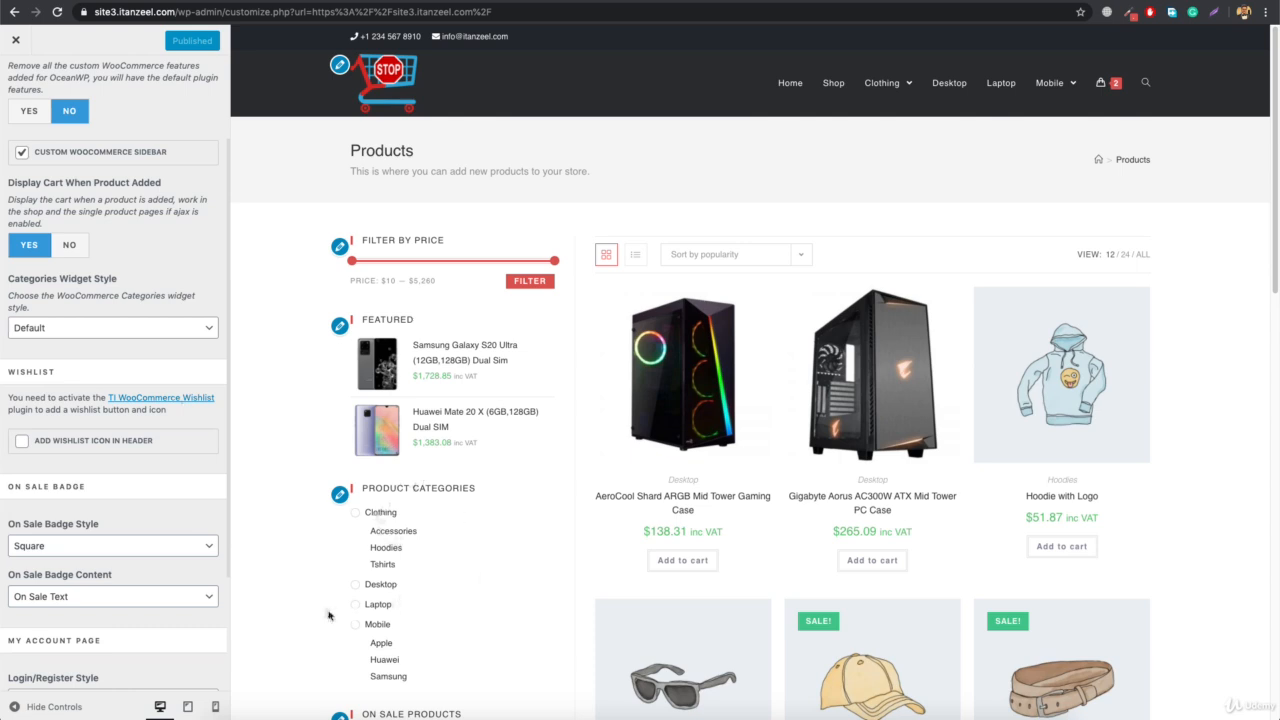
click(142, 332)
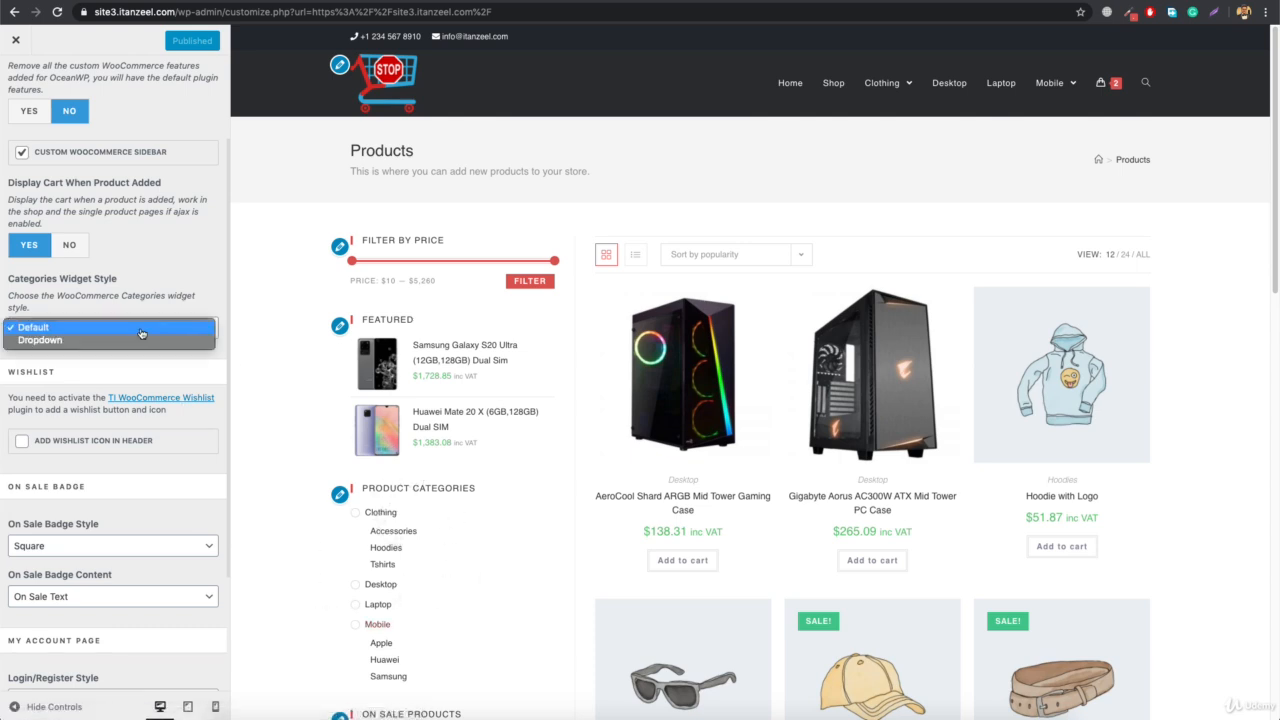
click(115, 341)
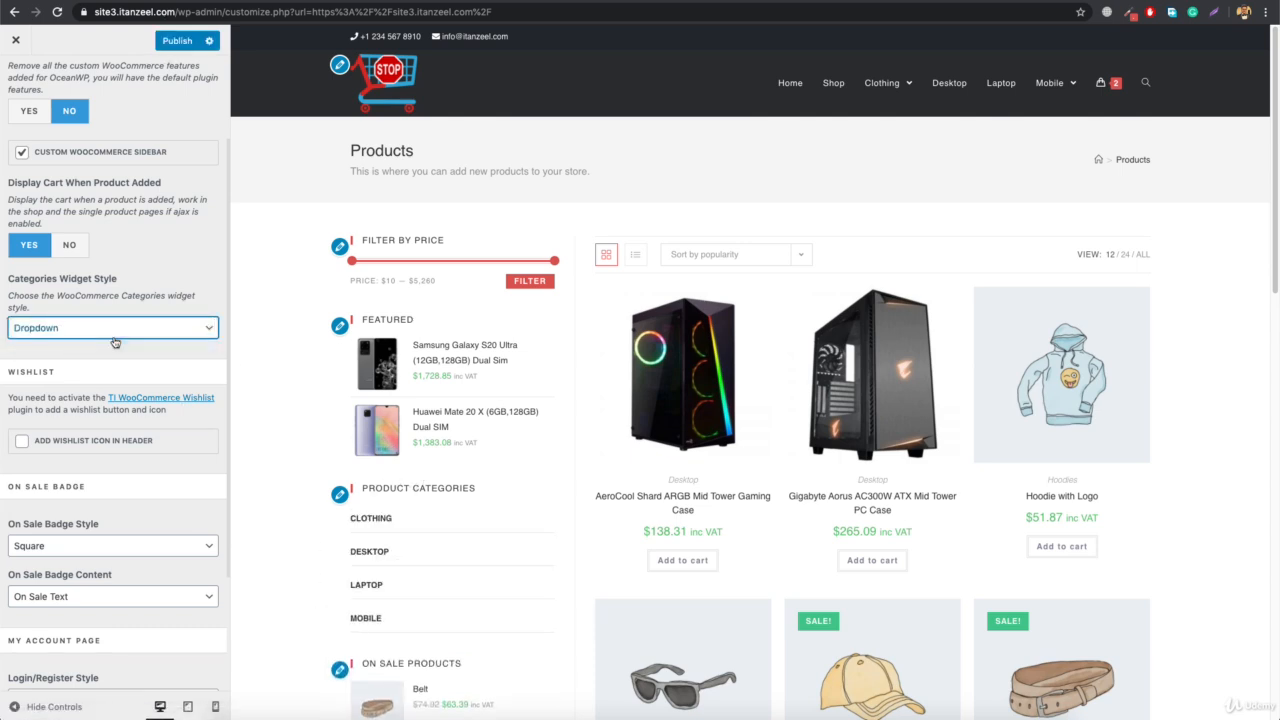
scroll(115, 341, down, 1)
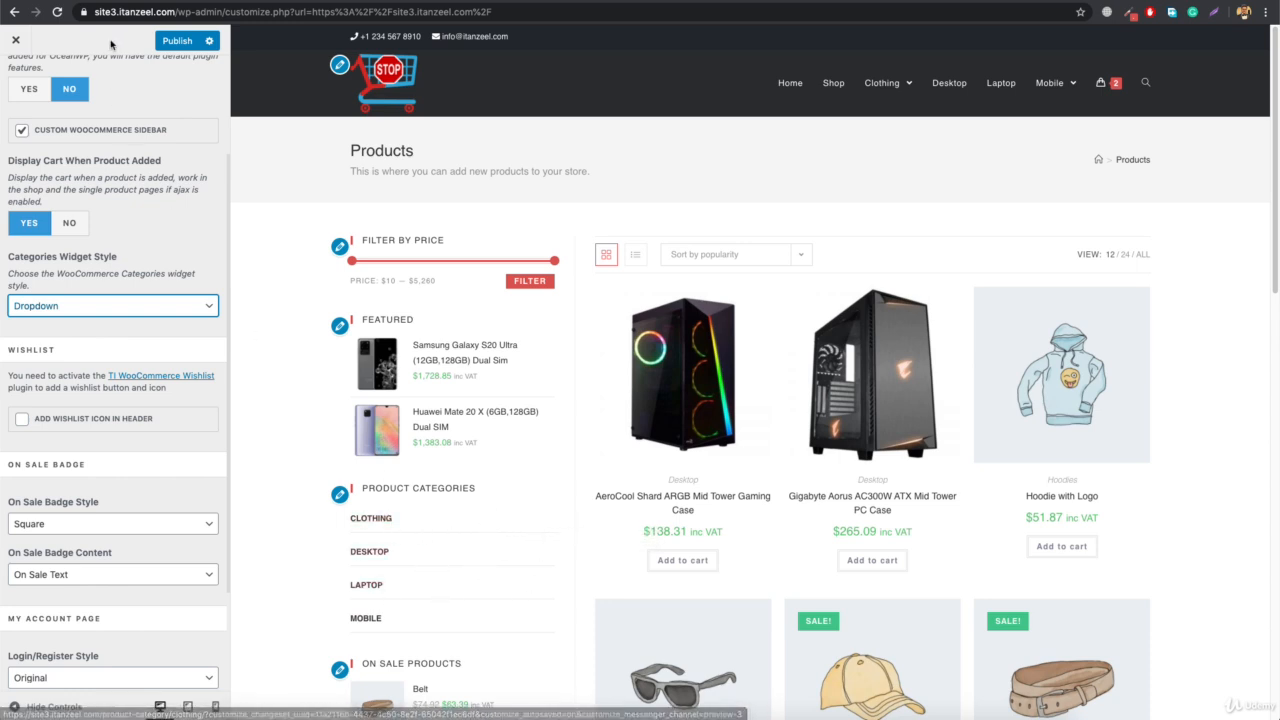
click(187, 44)
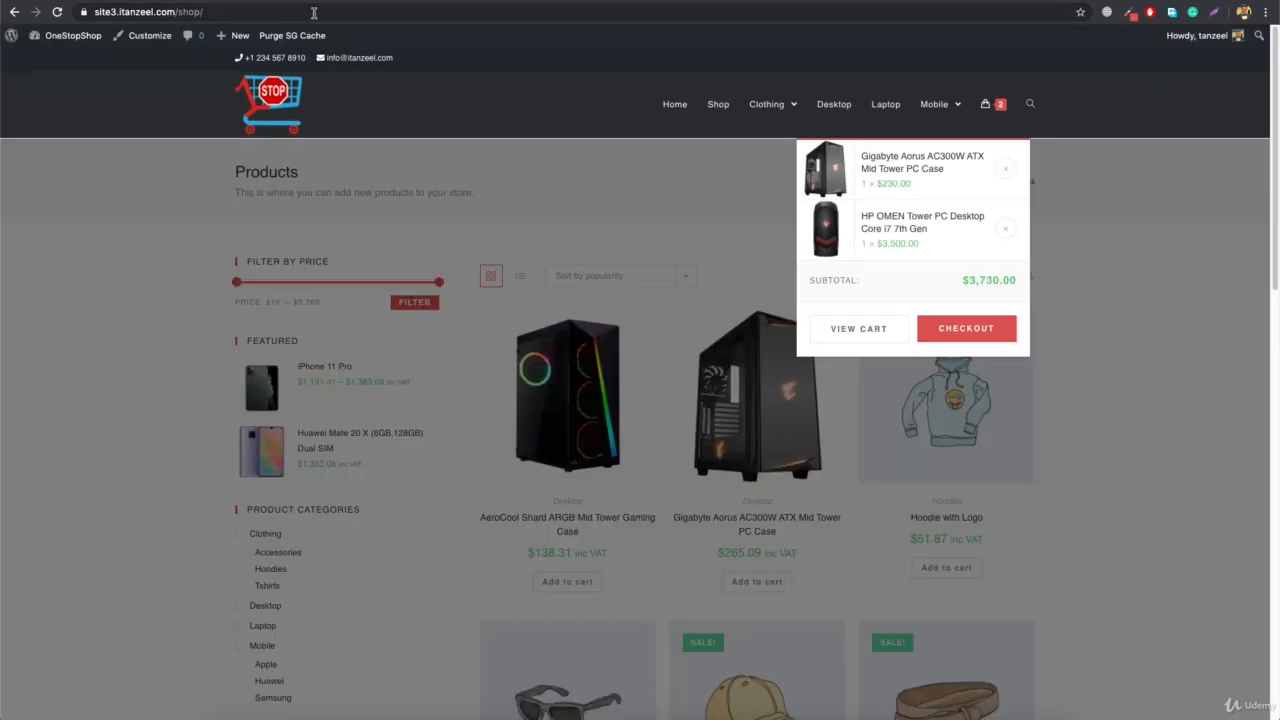
Reload the live shop page and check how the Clothing and Mobile product categories expand and collapse
click(313, 13)
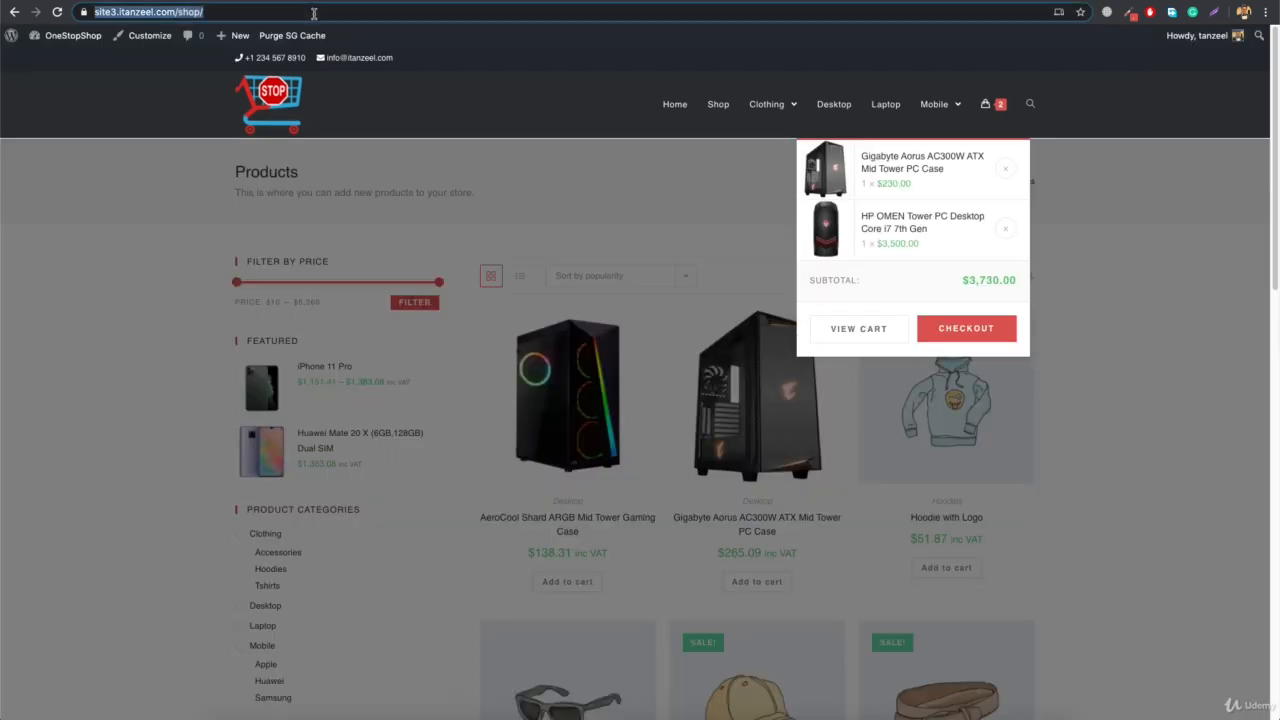
key(Return)
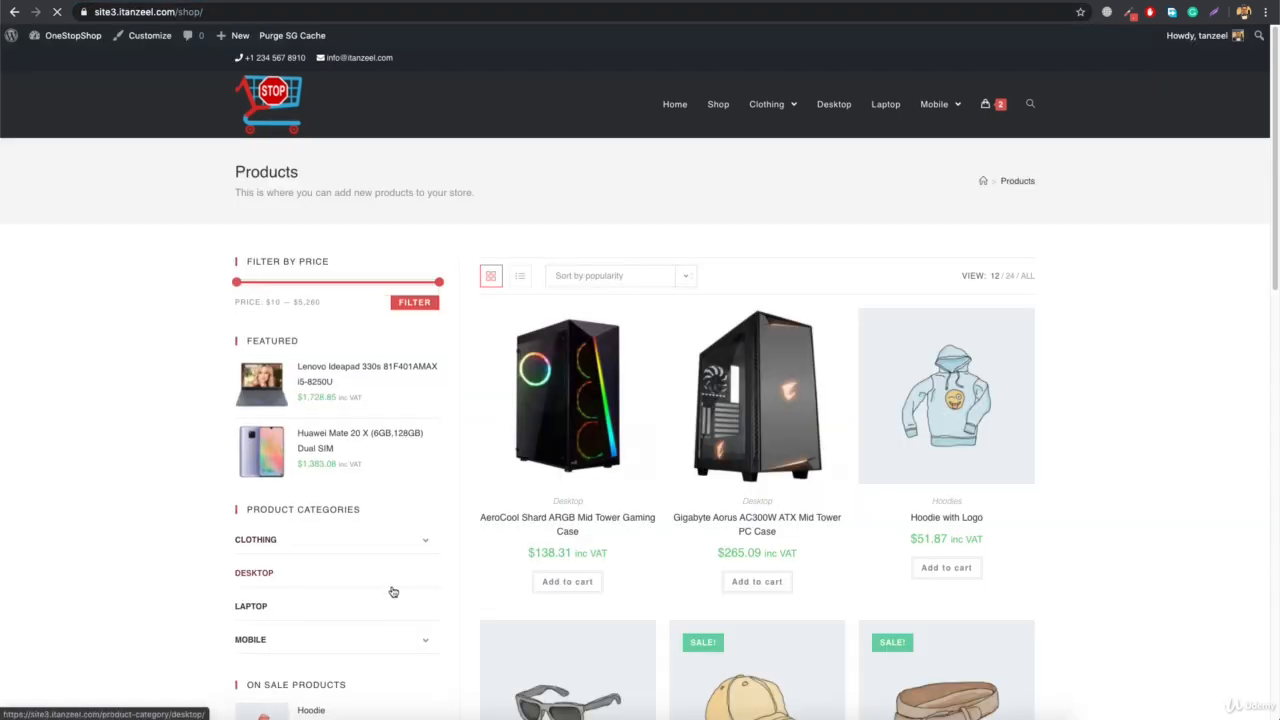
click(426, 541)
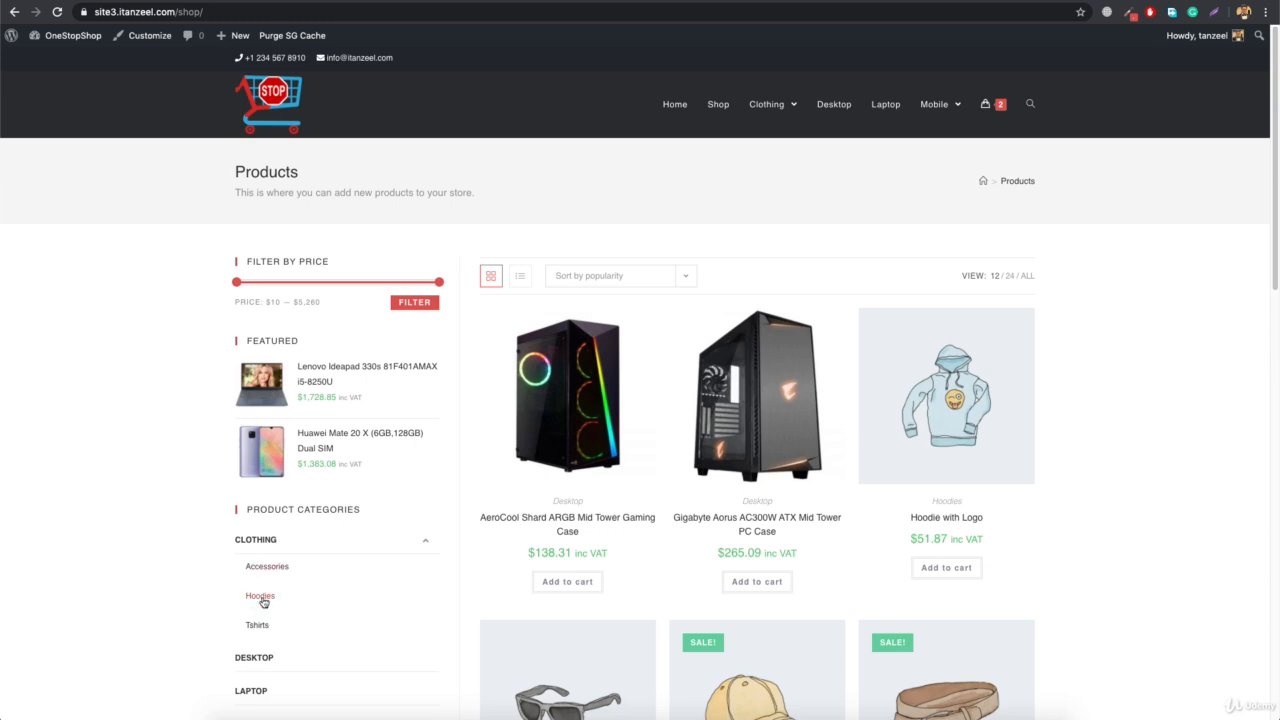
click(428, 545)
scroll(423, 549, down, 2)
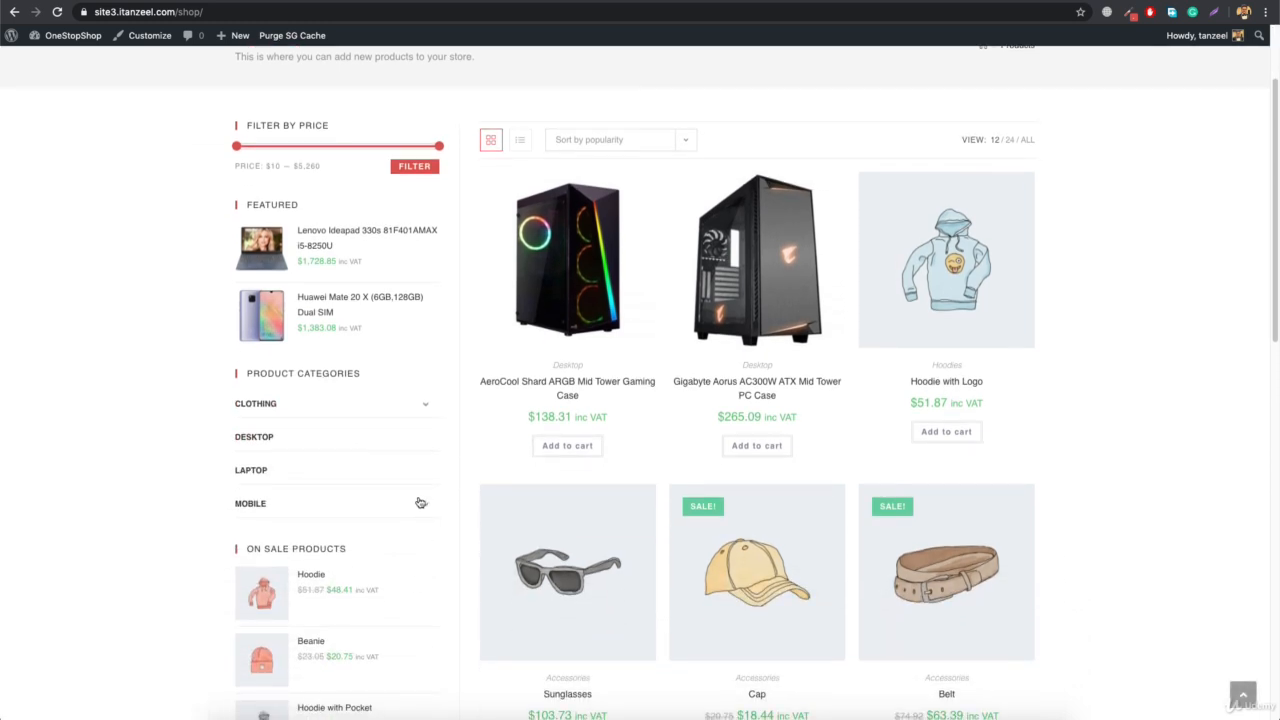
click(421, 503)
click(421, 503)
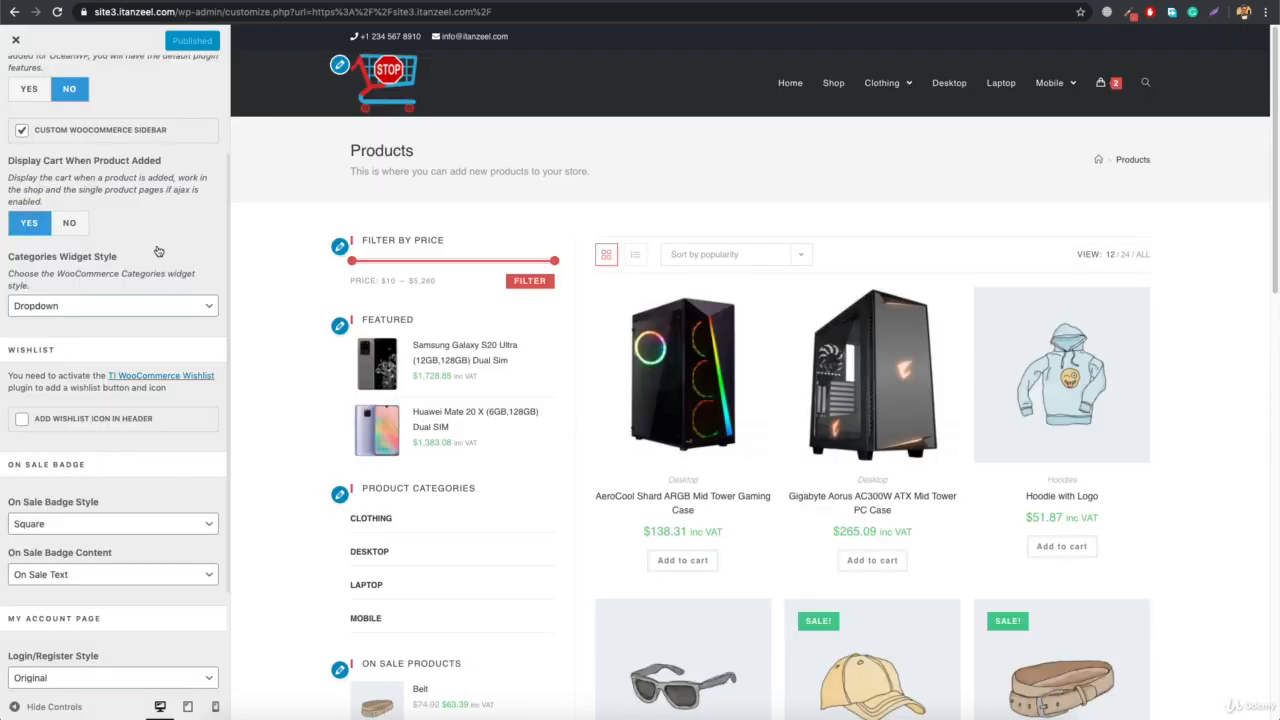
Keep the on sale badge style Square, set the On Sale Badge Content to Percentage, and publish the change
scroll(104, 368, down, 1)
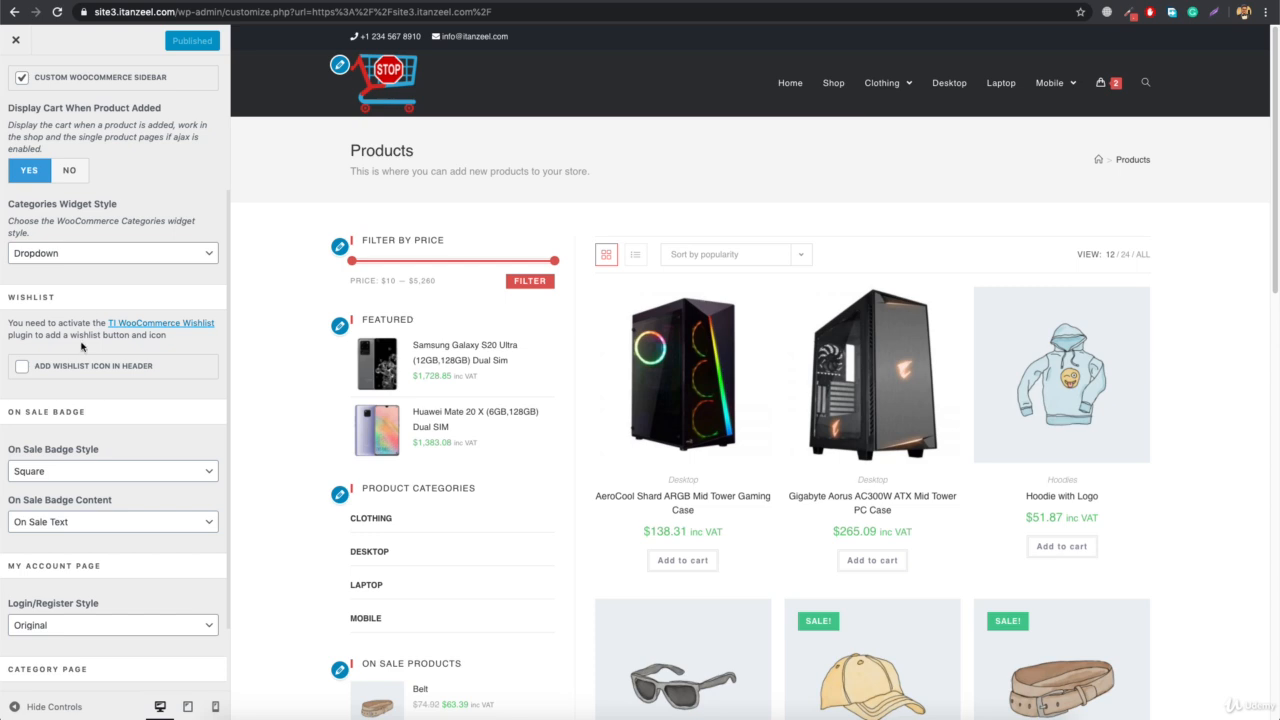
scroll(85, 348, down, 2)
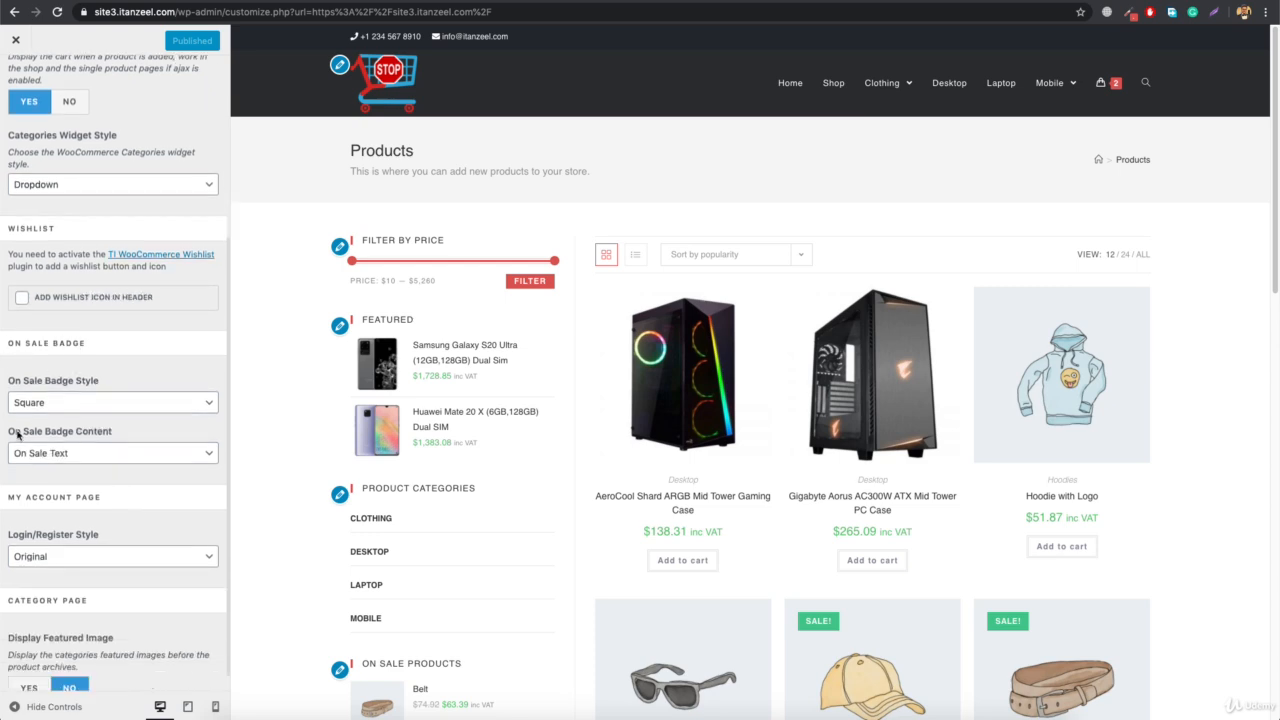
scroll(820, 378, down, 5)
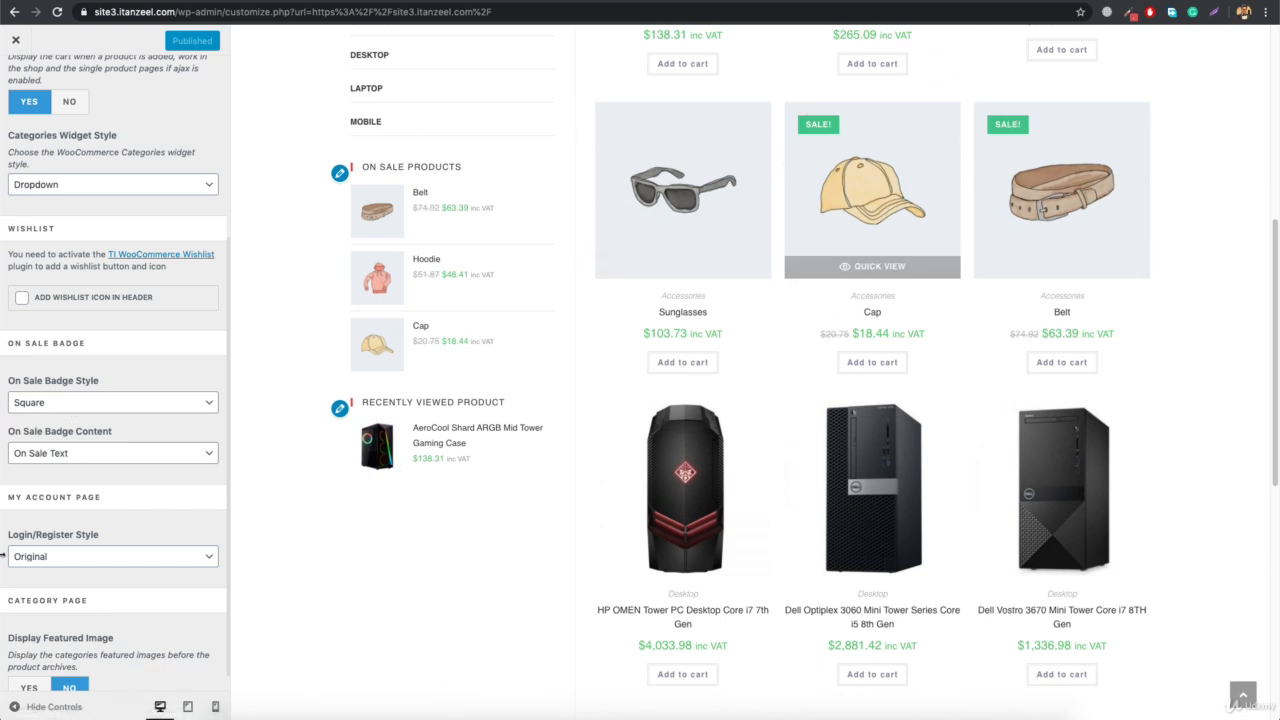
click(121, 405)
click(109, 384)
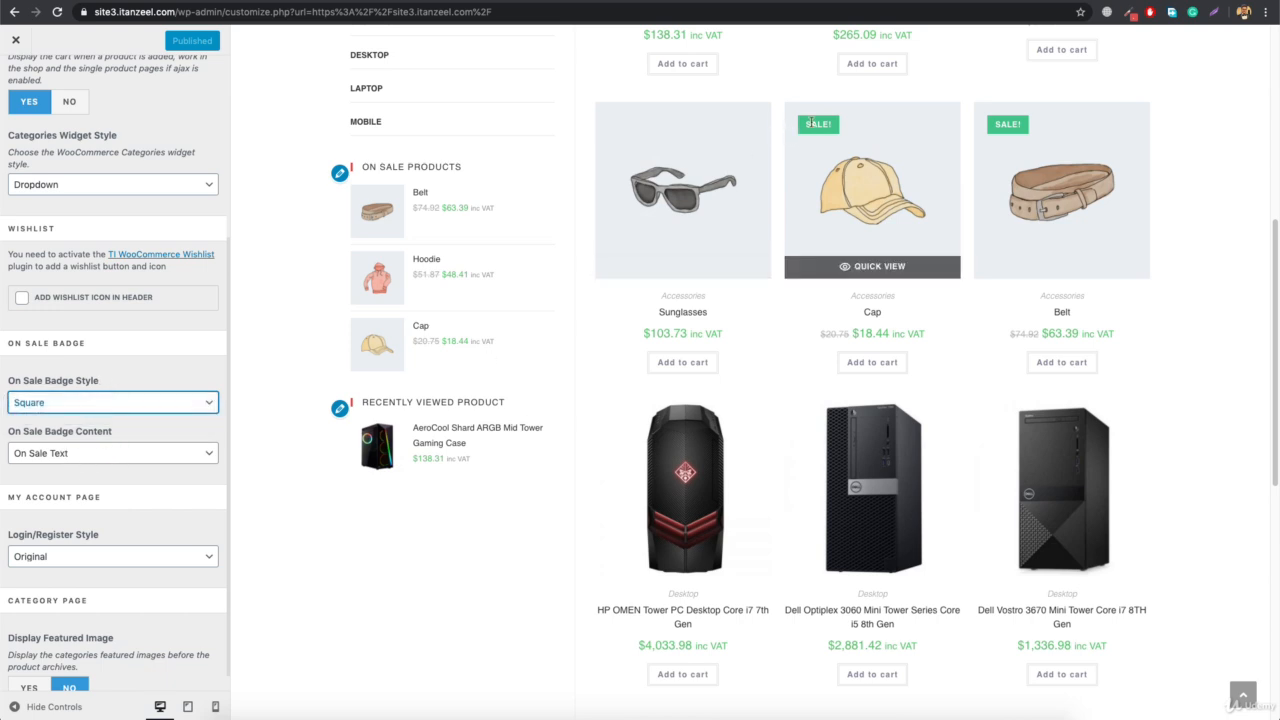
click(67, 462)
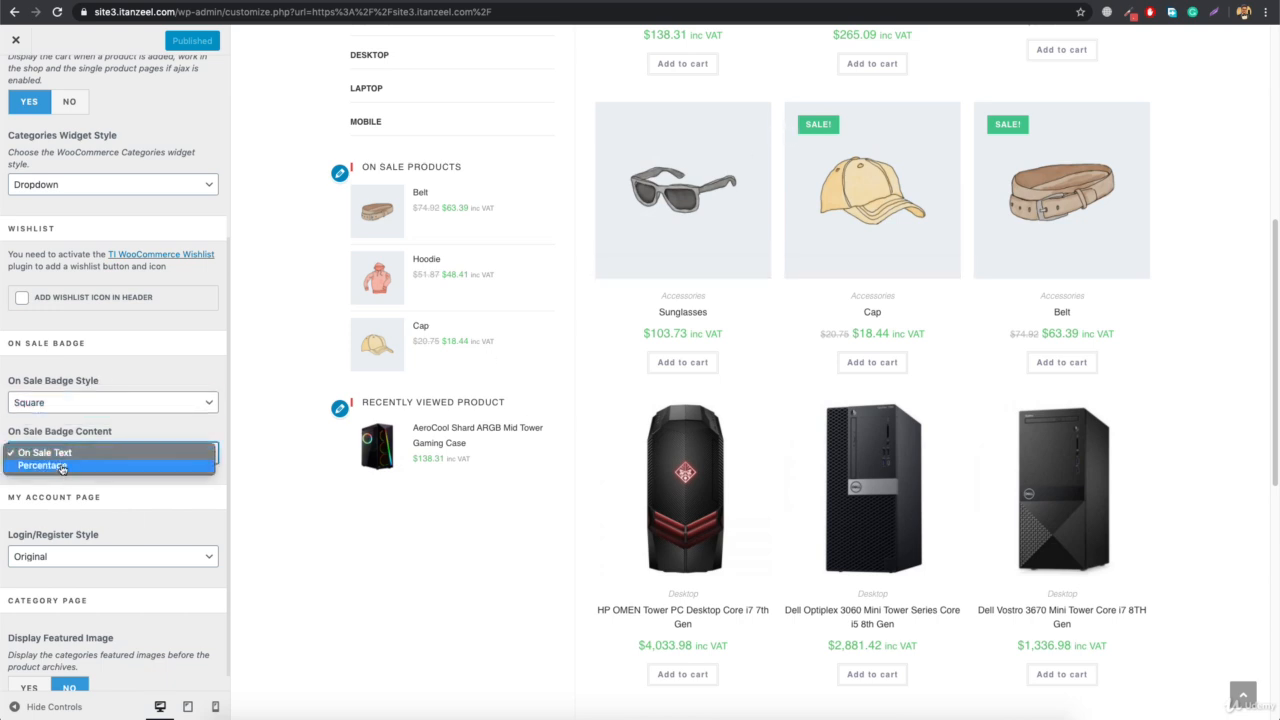
click(63, 468)
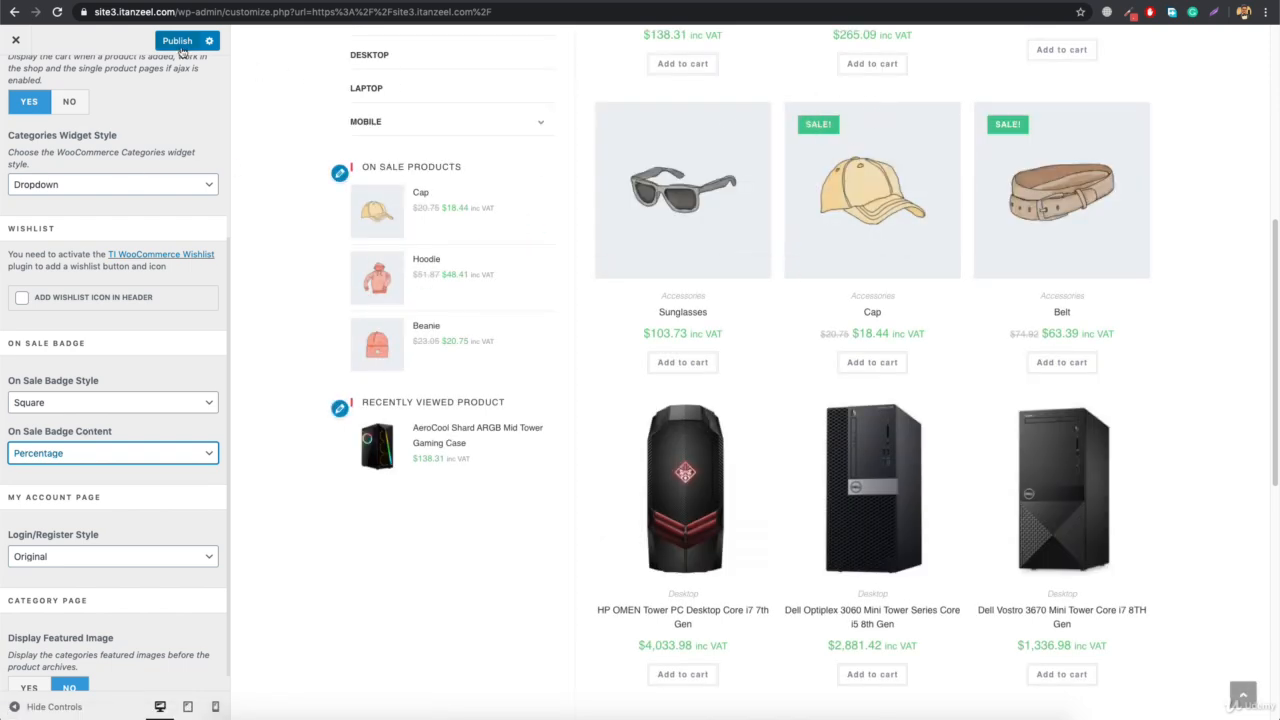
click(179, 43)
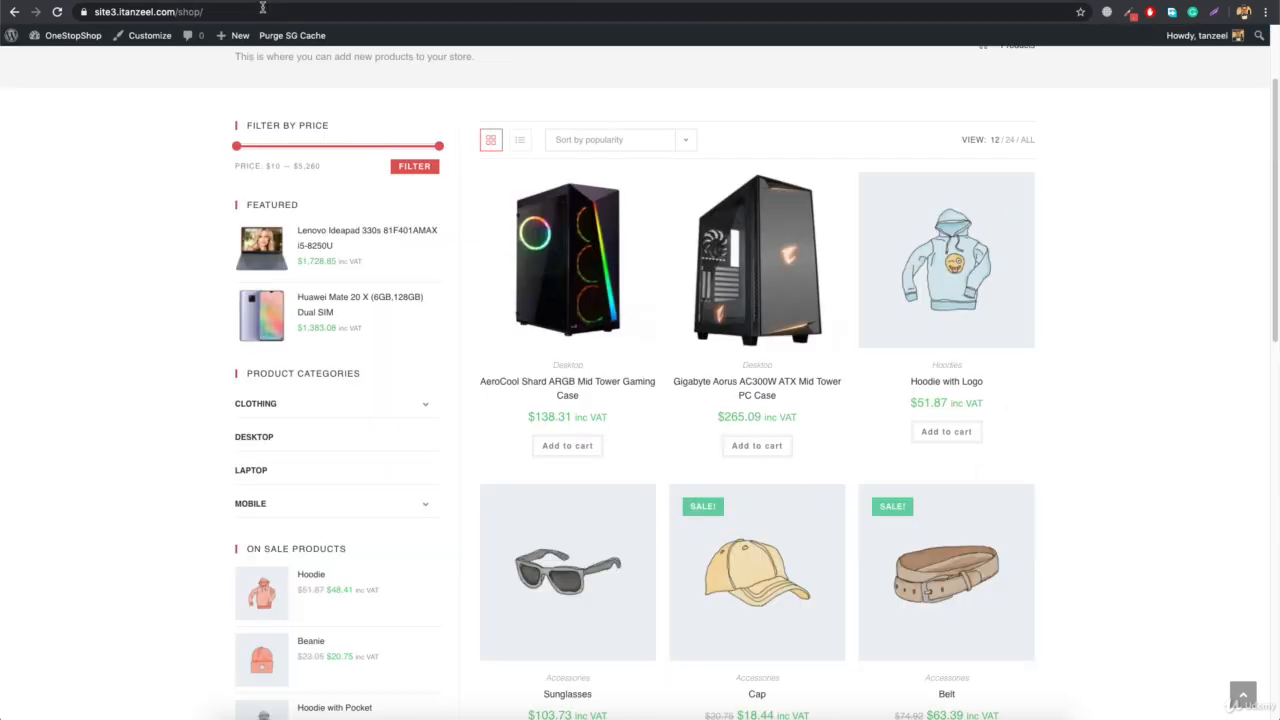
Reload the shop page on the live site and in the customizer preview to check the sale badges
click(267, 12)
key(Return)
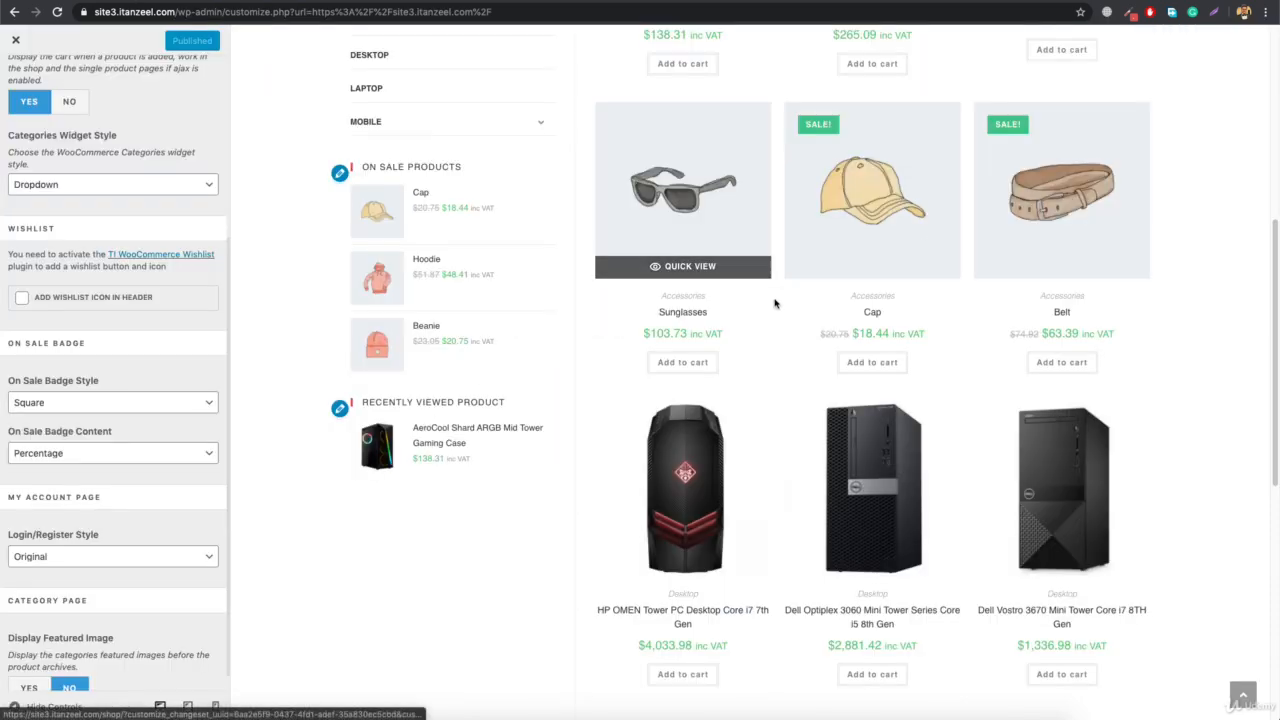
scroll(774, 303, up, 5)
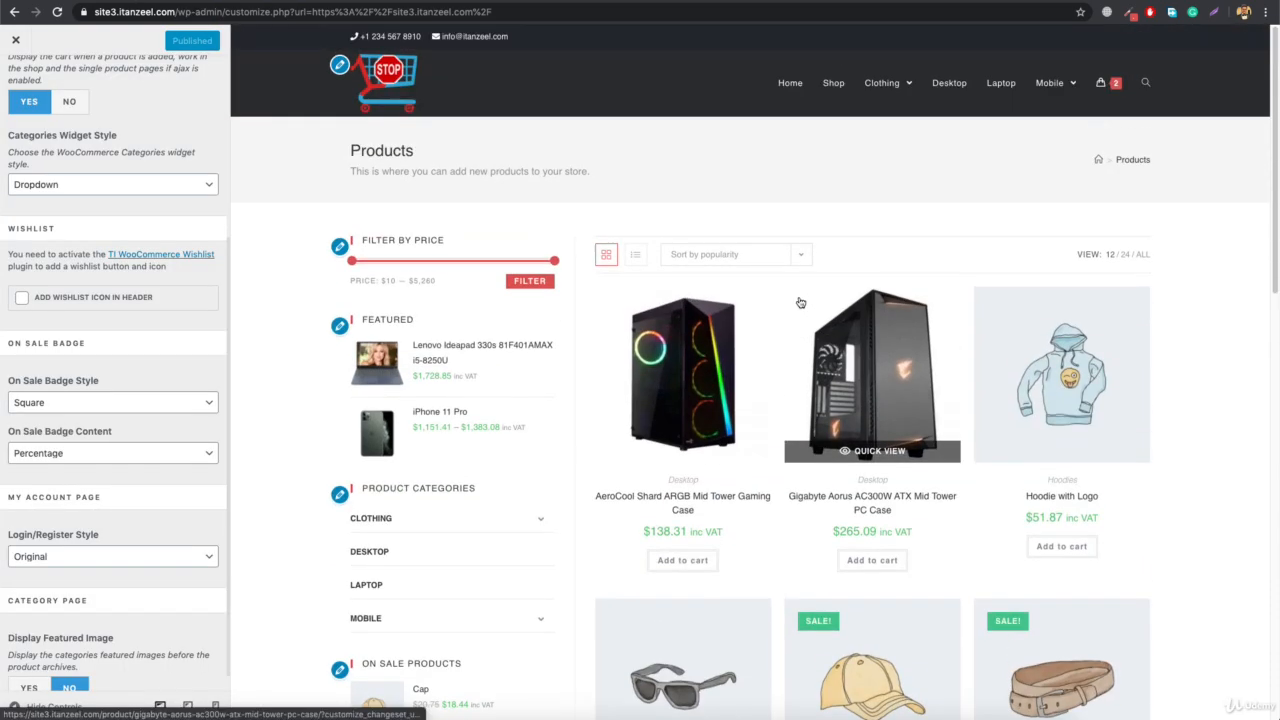
click(829, 88)
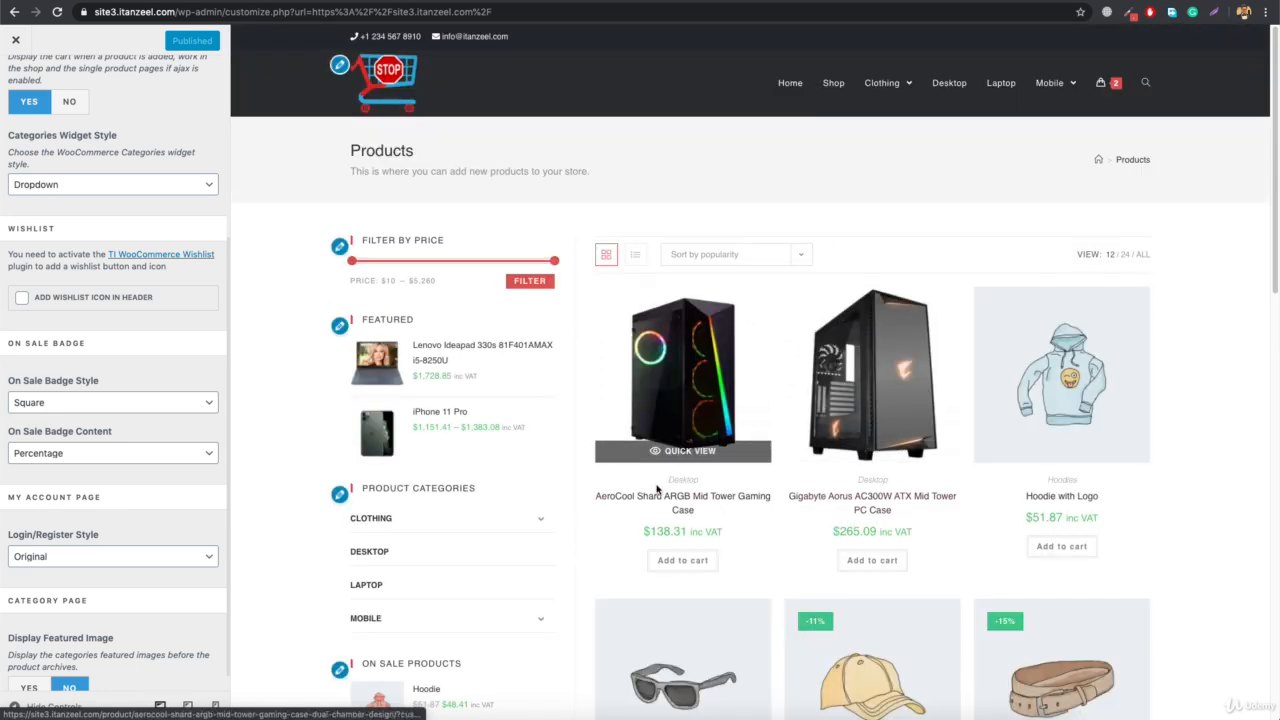
scroll(822, 621, down, 3)
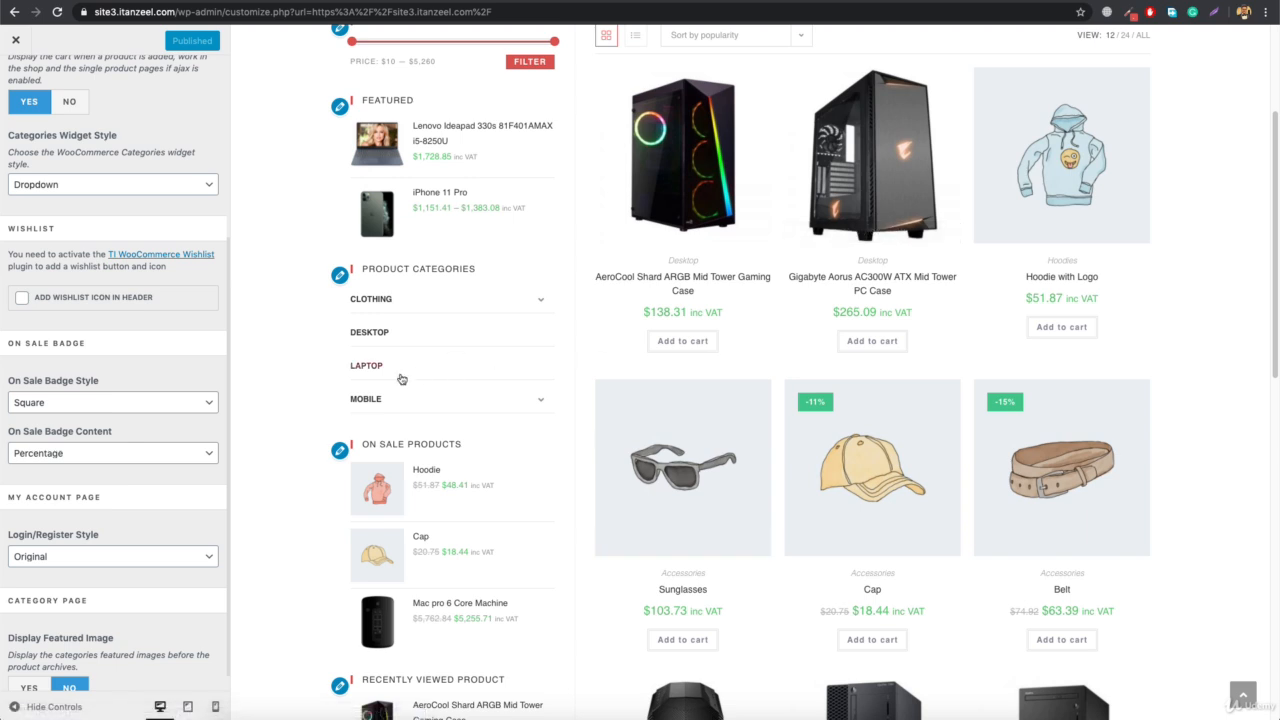
Open a new incognito window and load the OneStopShop site3 home page in it
scroll(143, 450, down, 1)
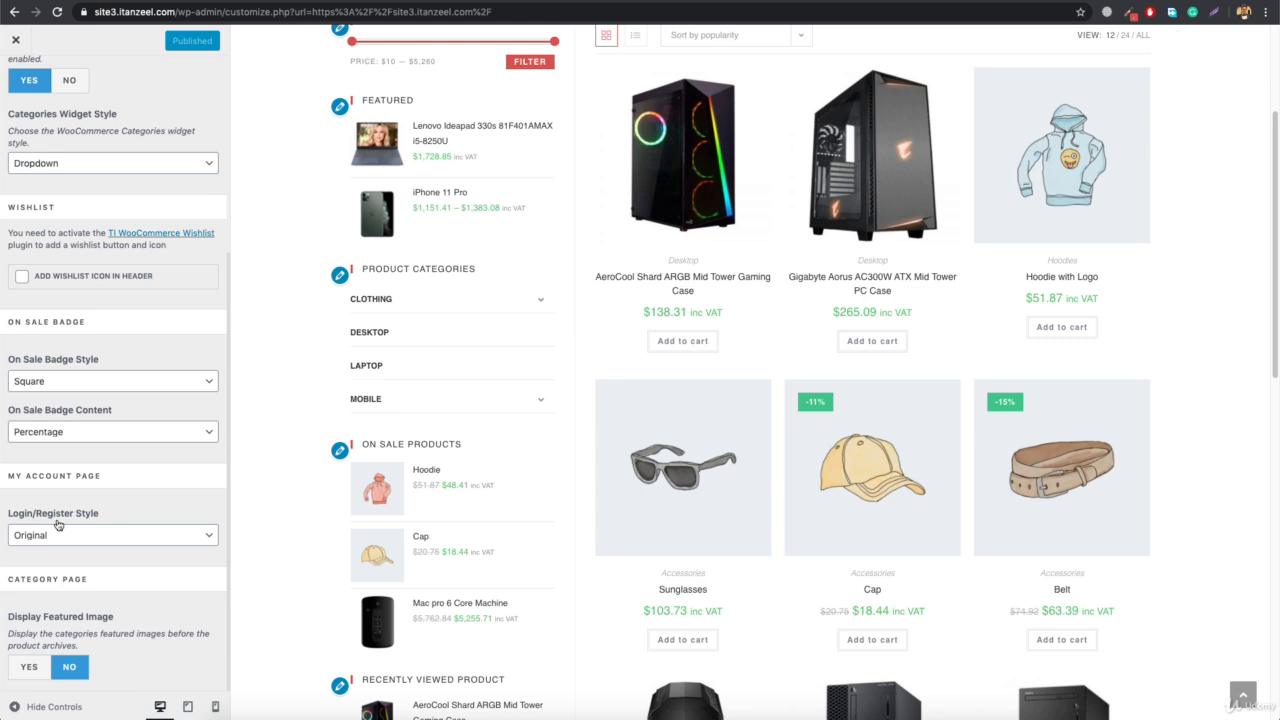
click(1265, 12)
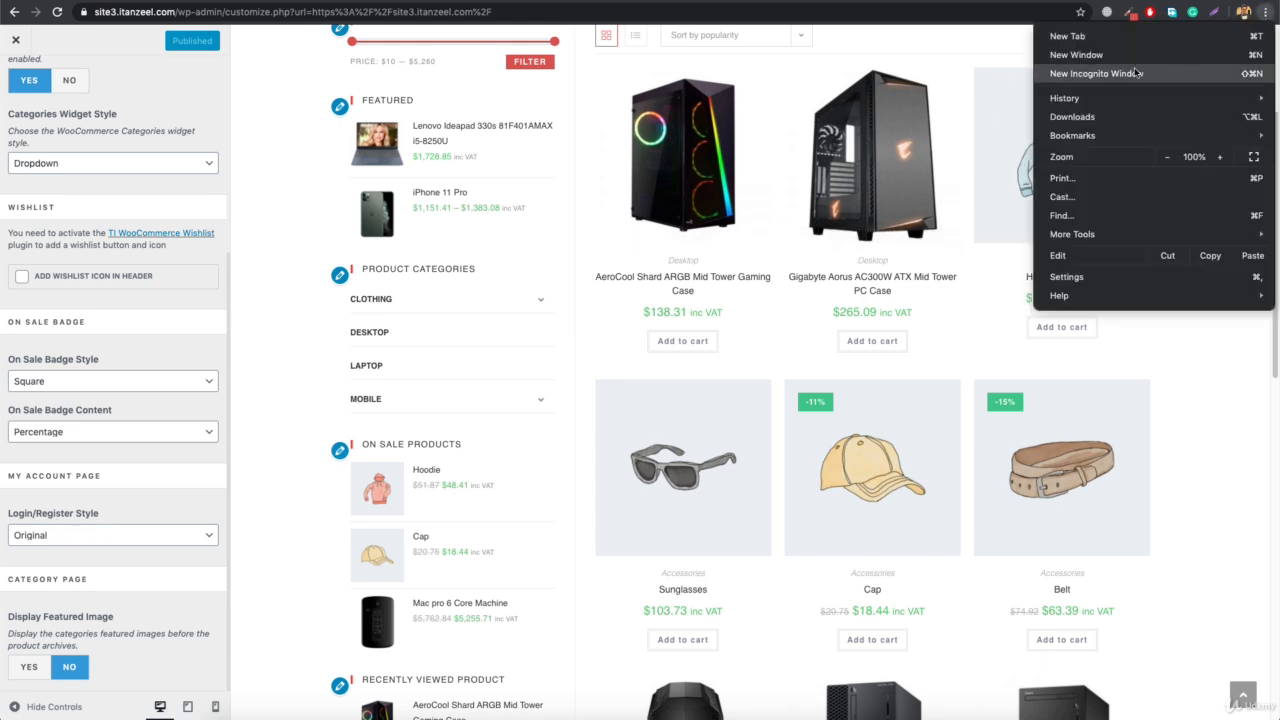
click(1100, 74)
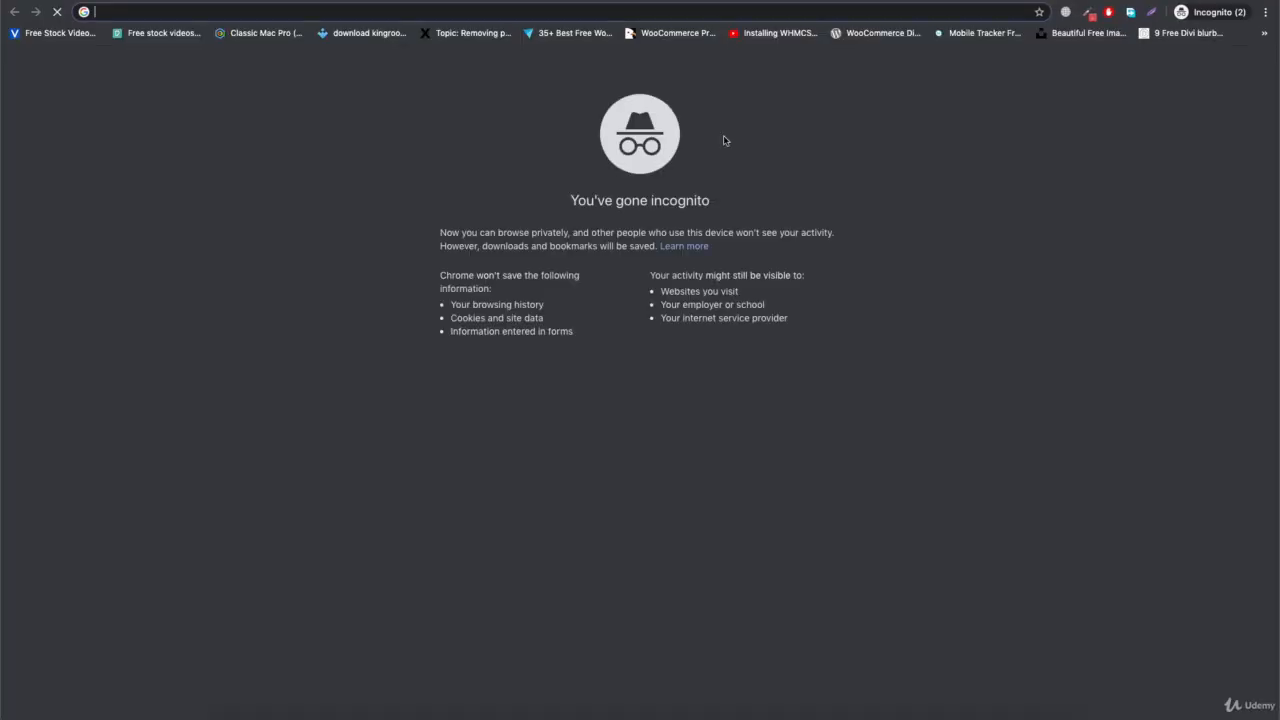
text(si)
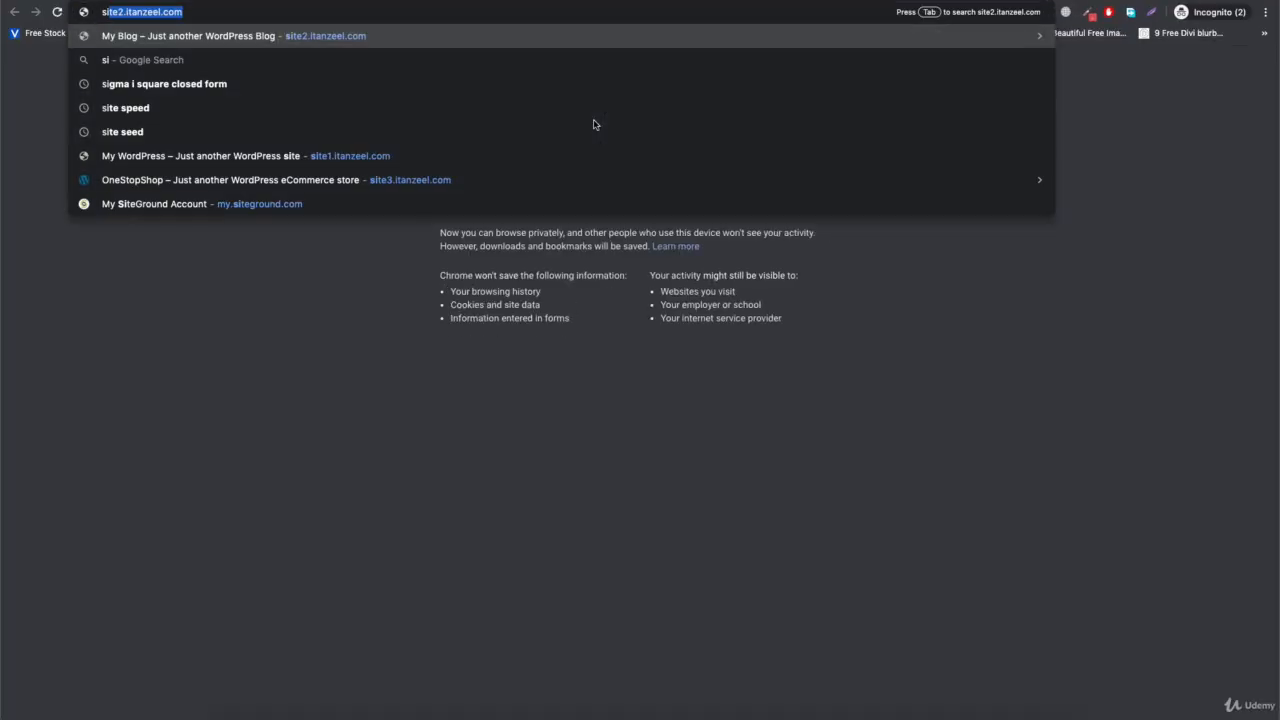
text(te3)
key(Return)
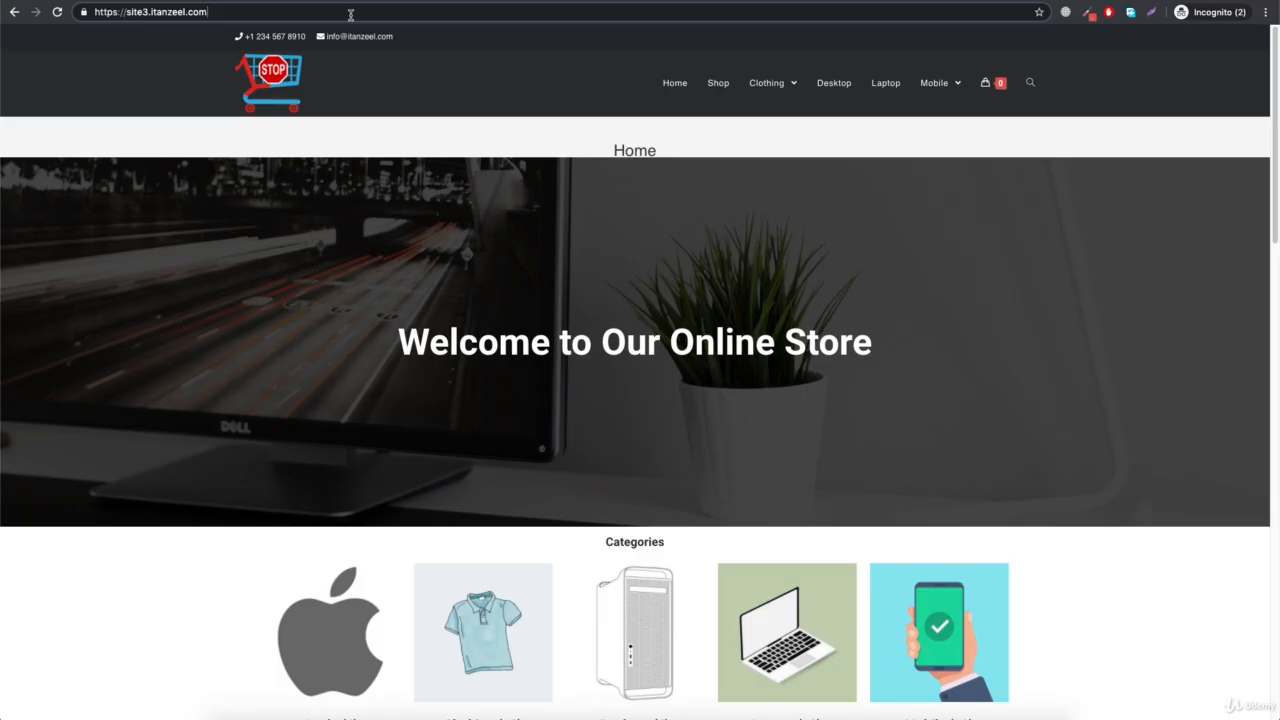
Open the store's /my-account/ page as a logged-out visitor and check the Register and Login forms
text(/my)
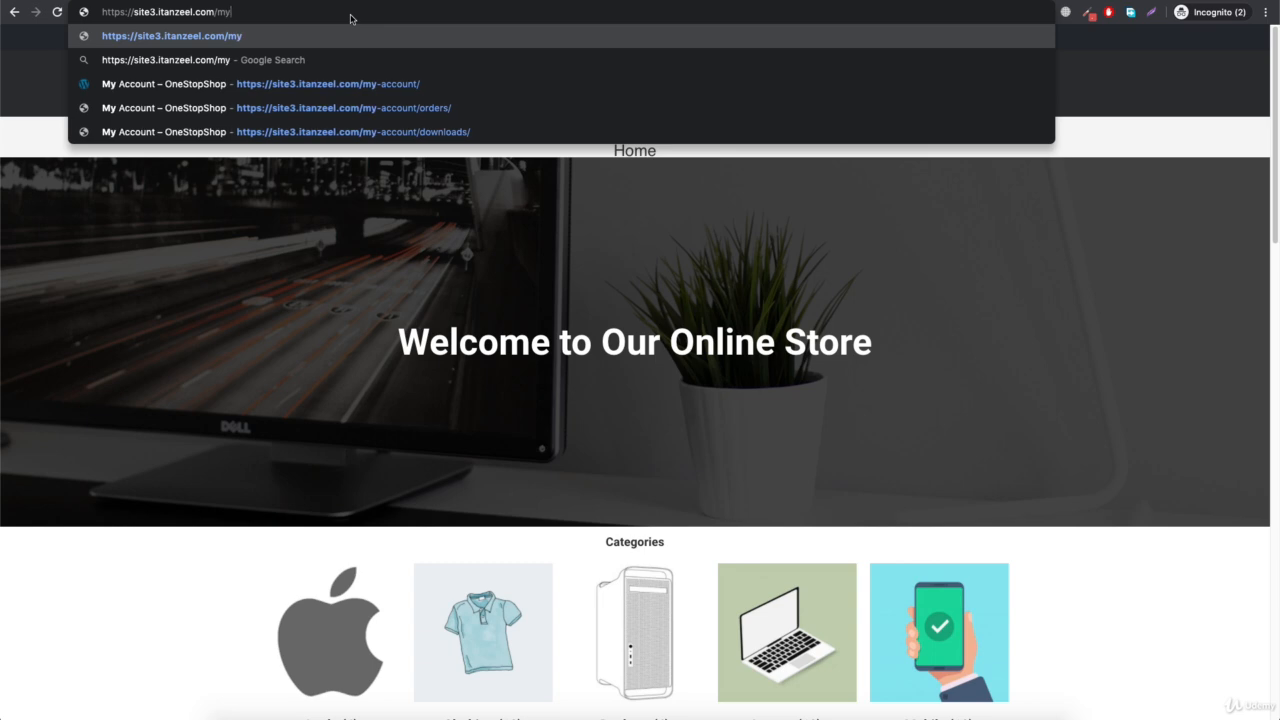
key(Down)
key(Down)
key(Return)
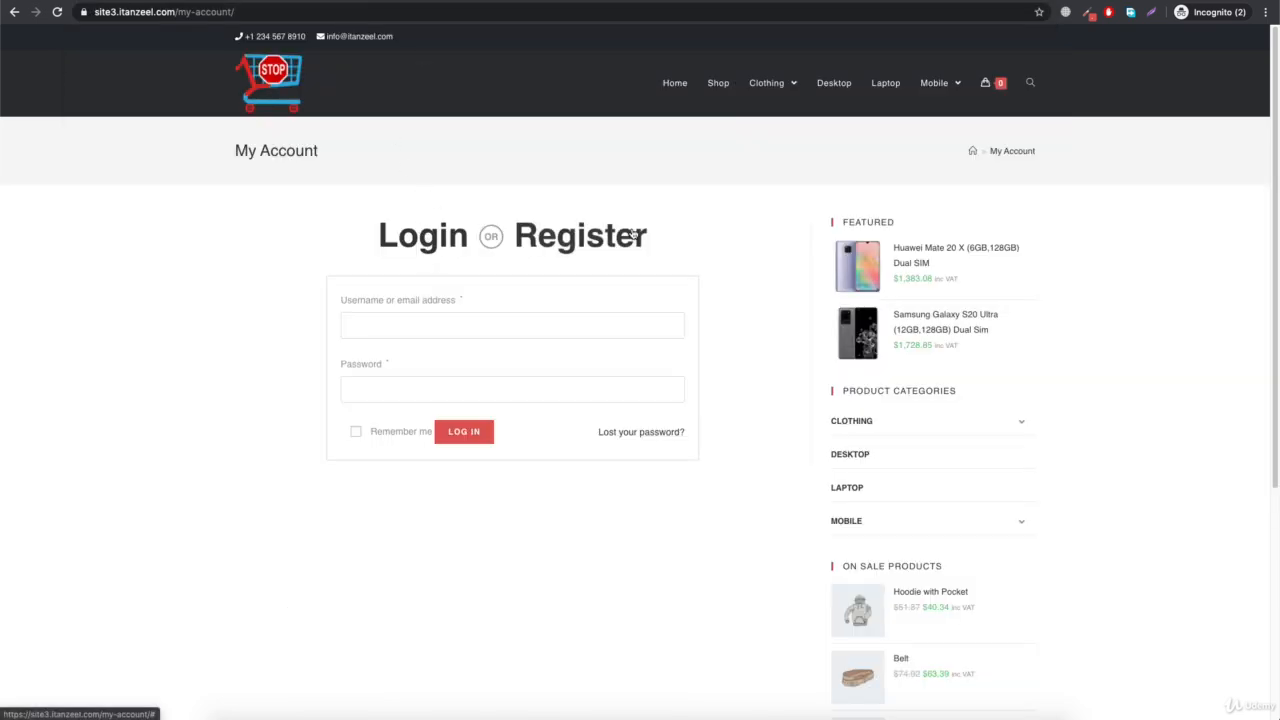
click(580, 236)
click(441, 248)
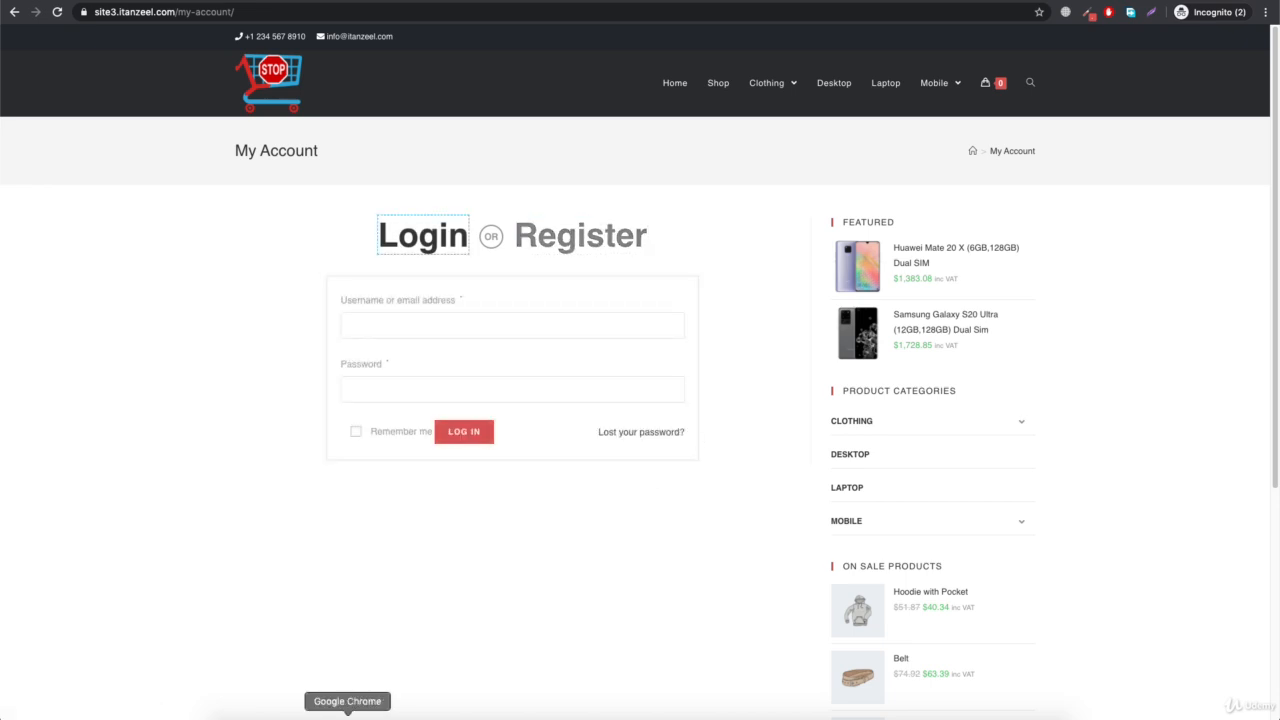
Return to the customizer window, set the My Account Login/Register Style to Side by Side, and publish the change
right_click(348, 714)
click(454, 567)
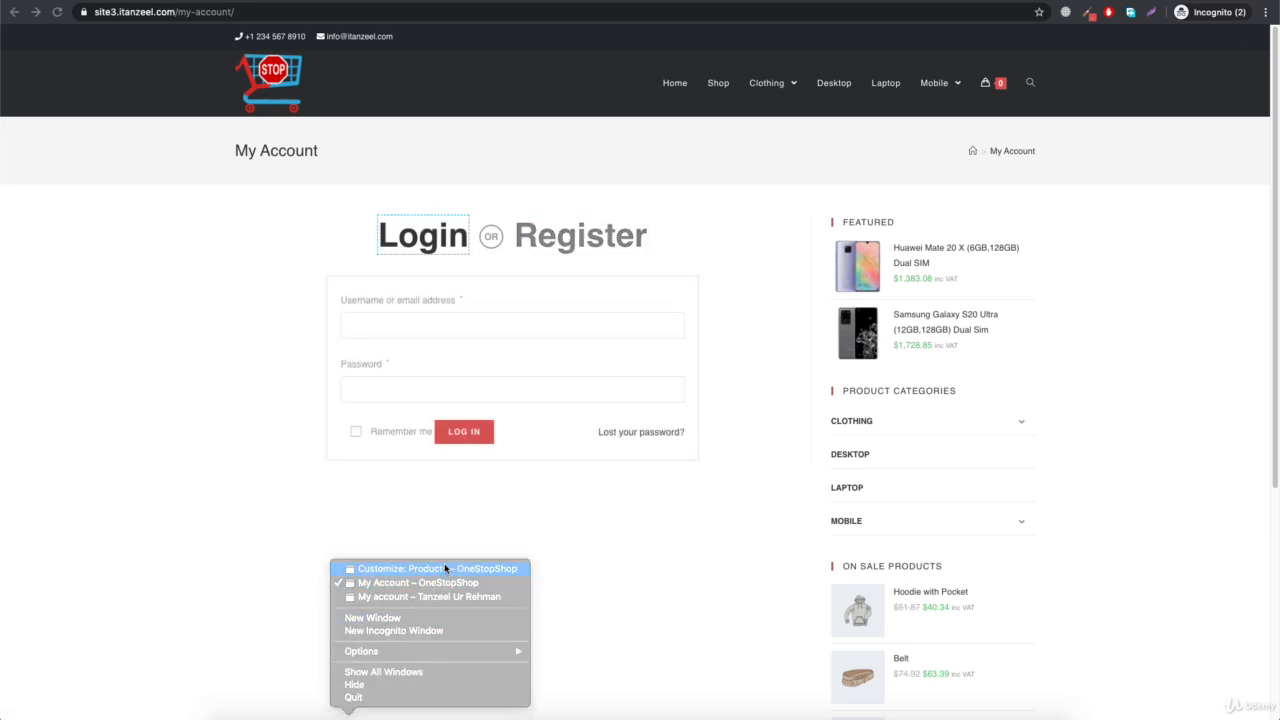
click(123, 535)
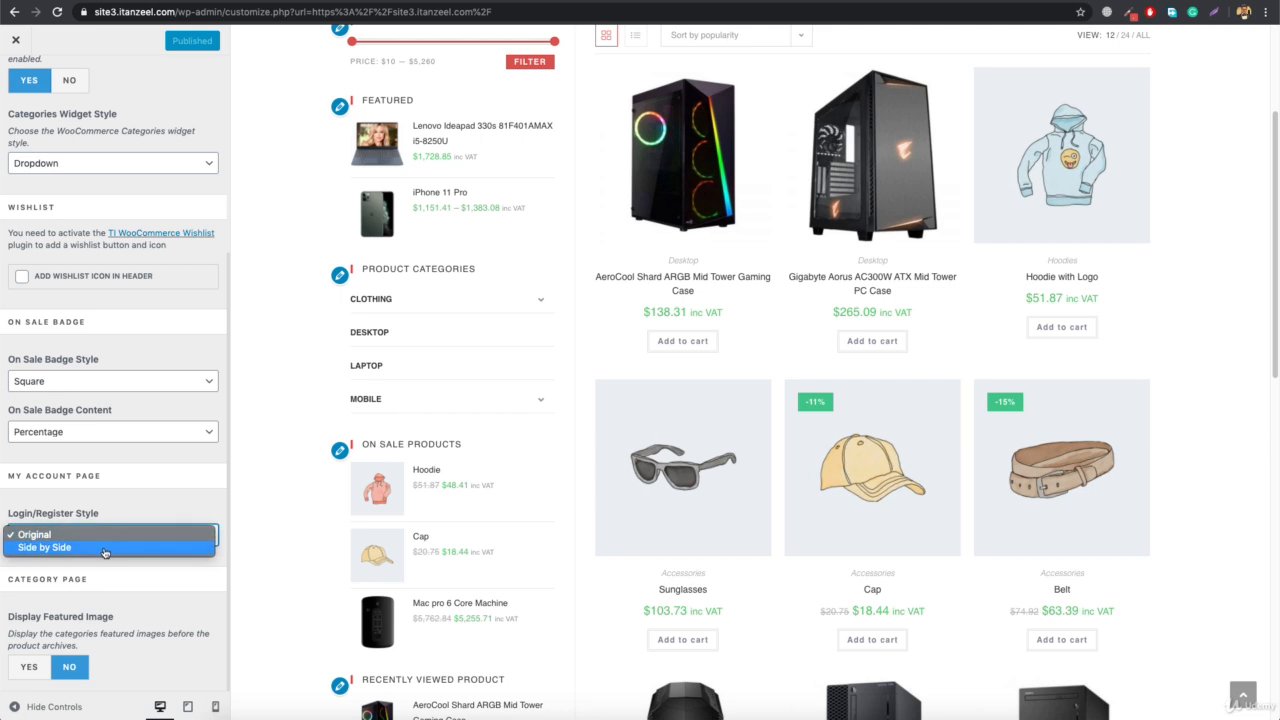
click(89, 548)
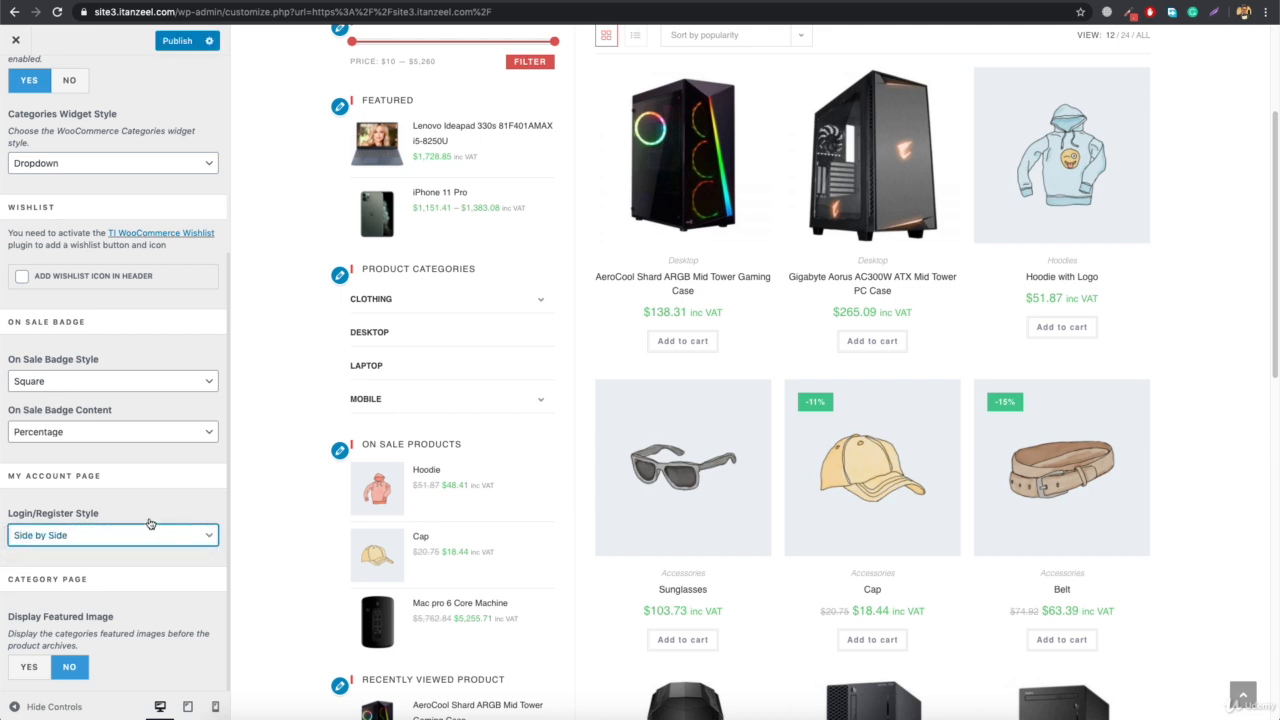
click(178, 41)
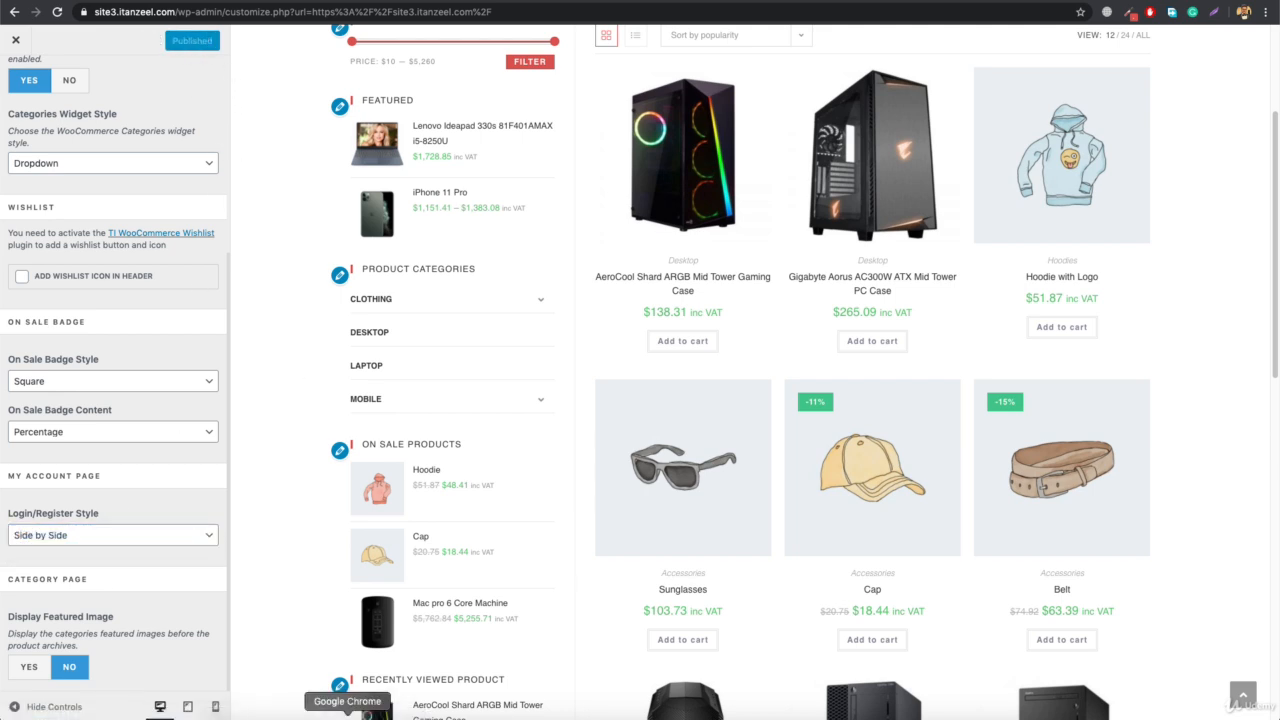
Switch to the incognito My Account window and reload the page to check the login and register layout
right_click(347, 712)
click(419, 583)
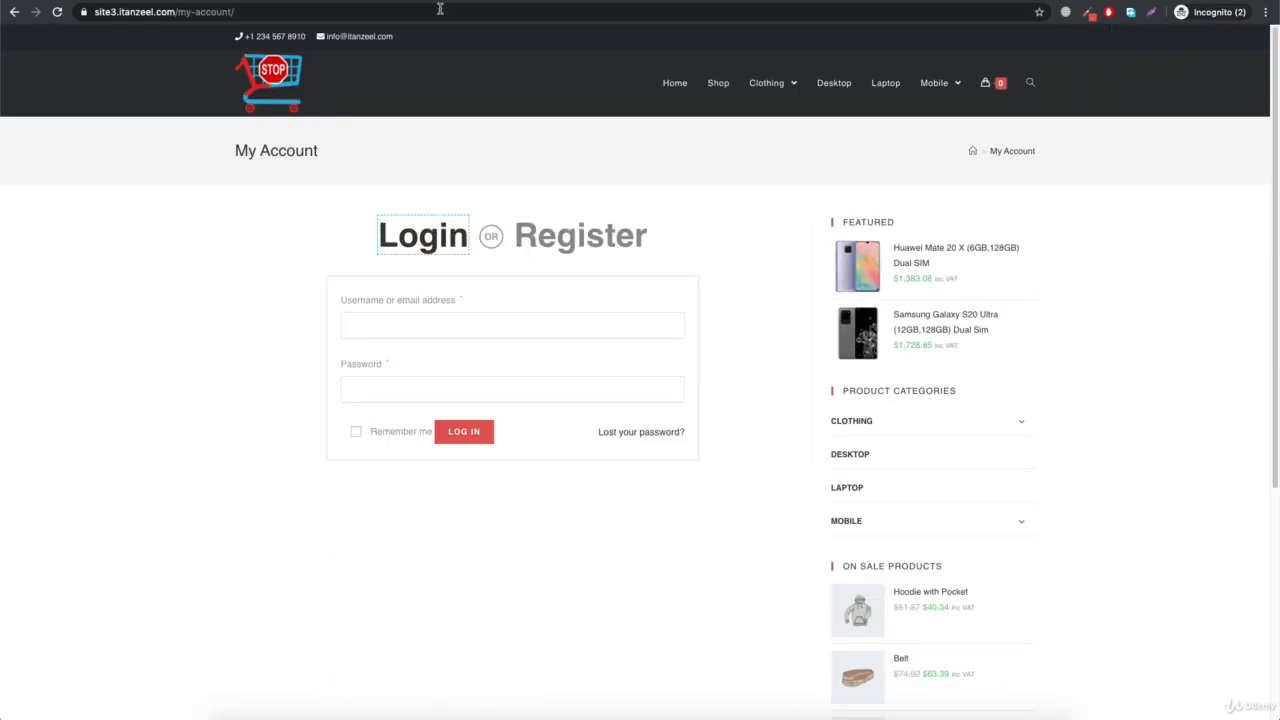
click(418, 12)
key(Return)
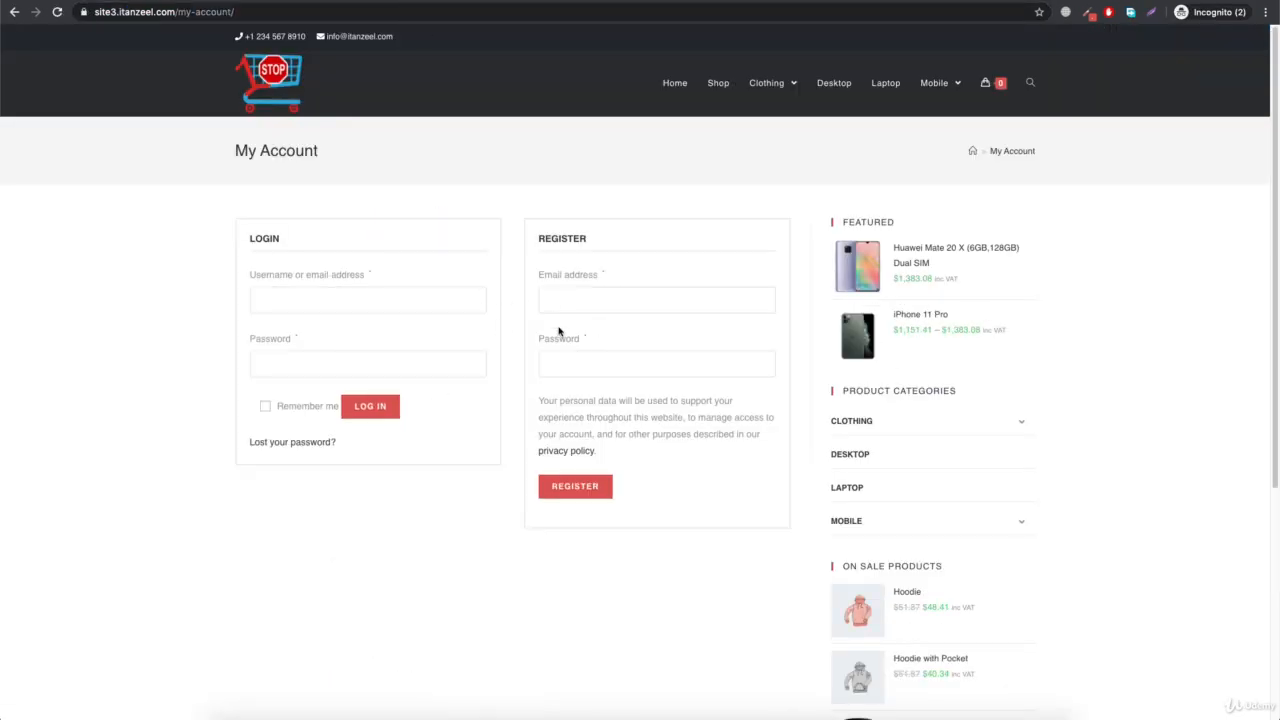
Return to the customizer window and set the Login/Register Style back to Original
right_click(347, 712)
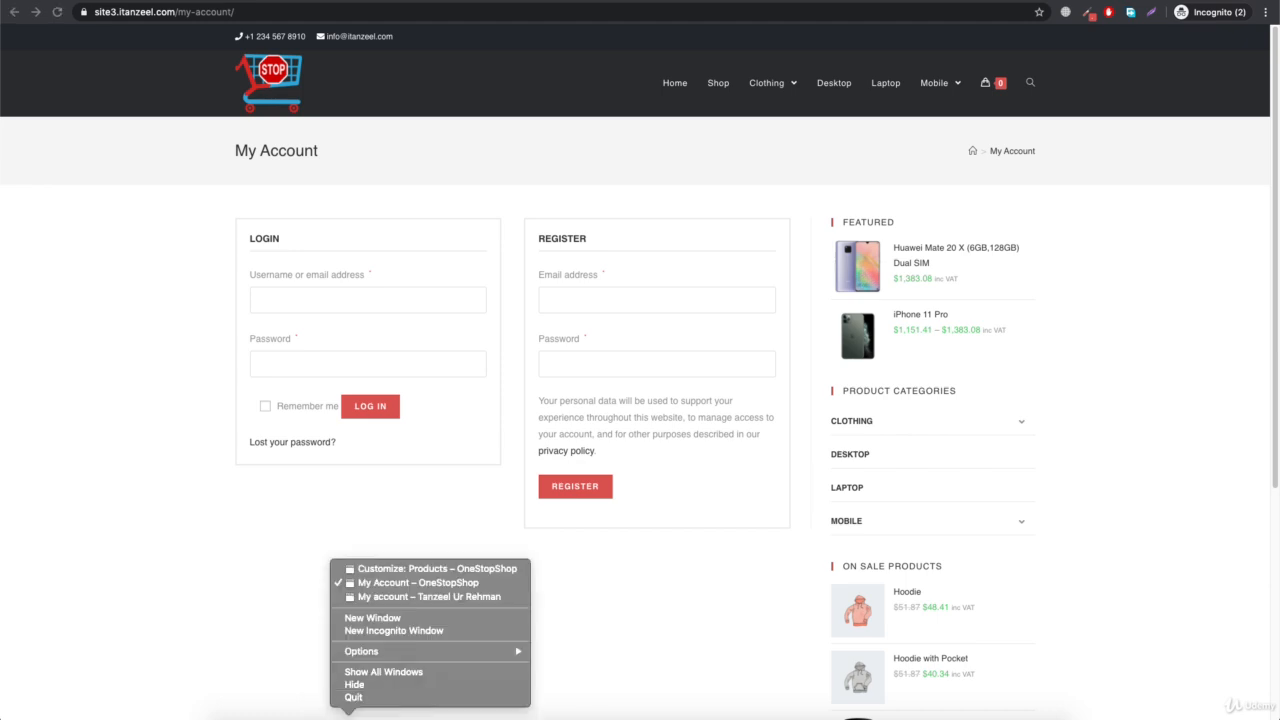
click(420, 568)
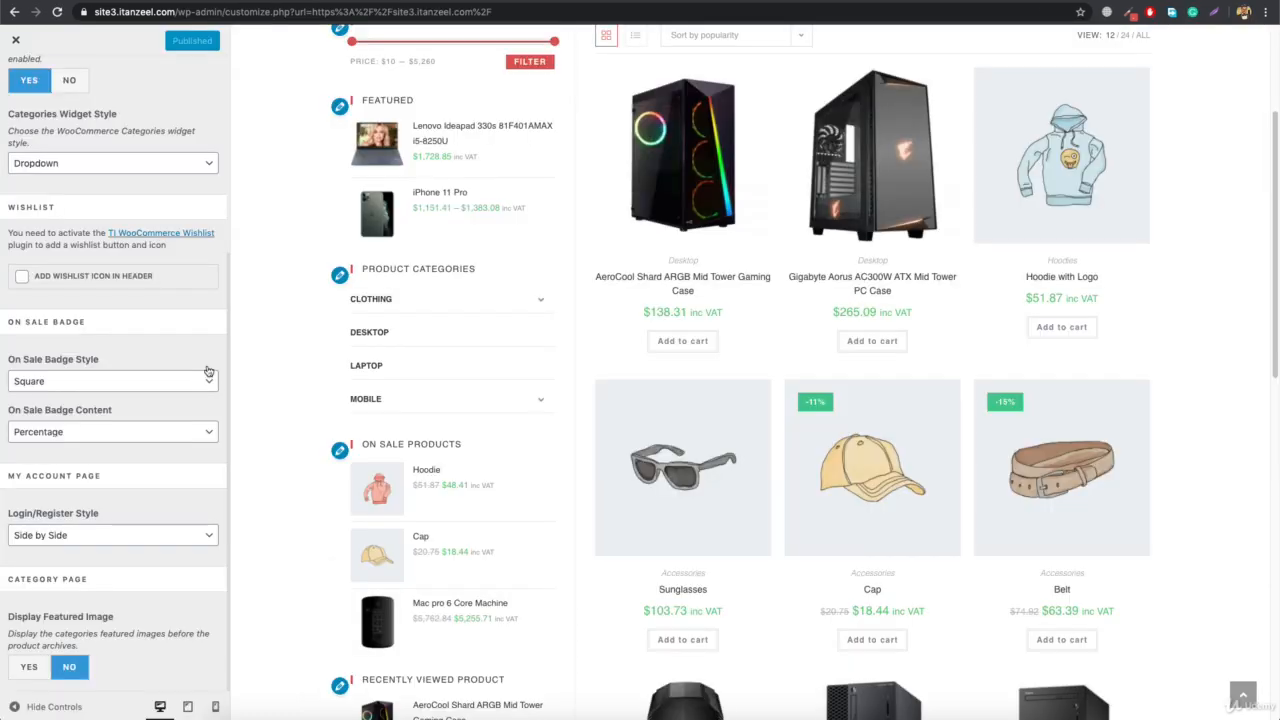
click(96, 540)
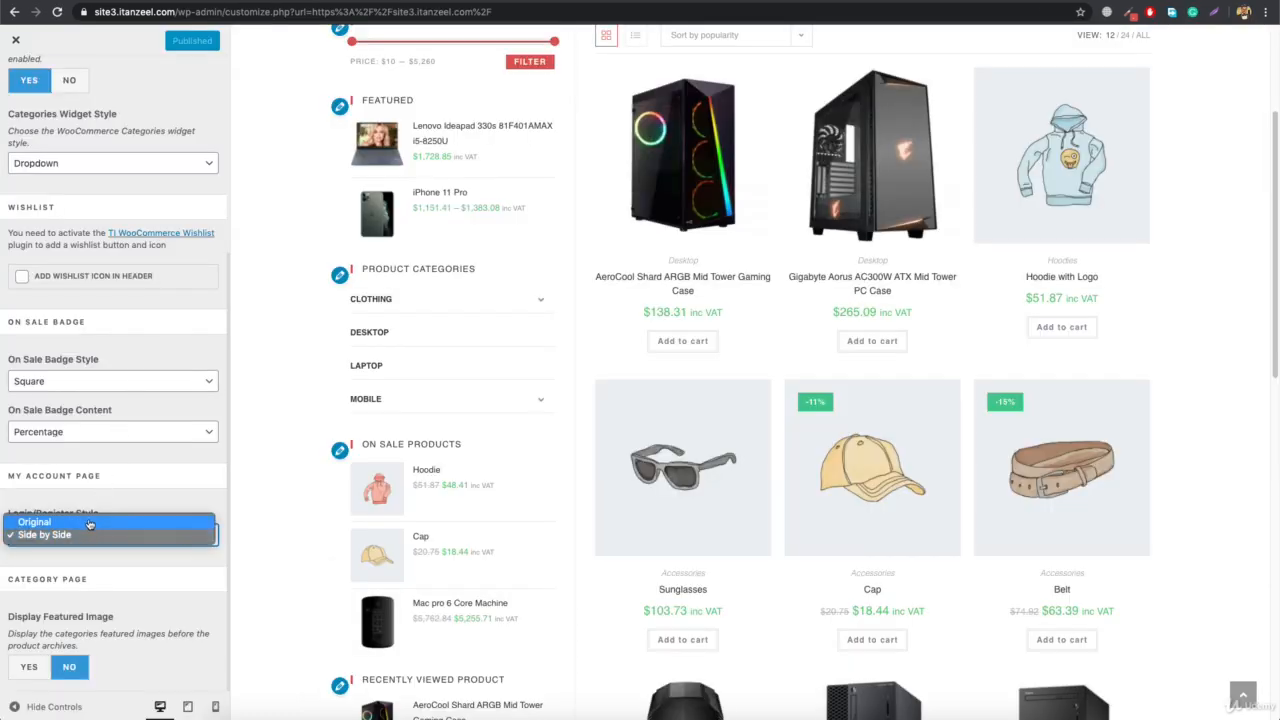
click(87, 522)
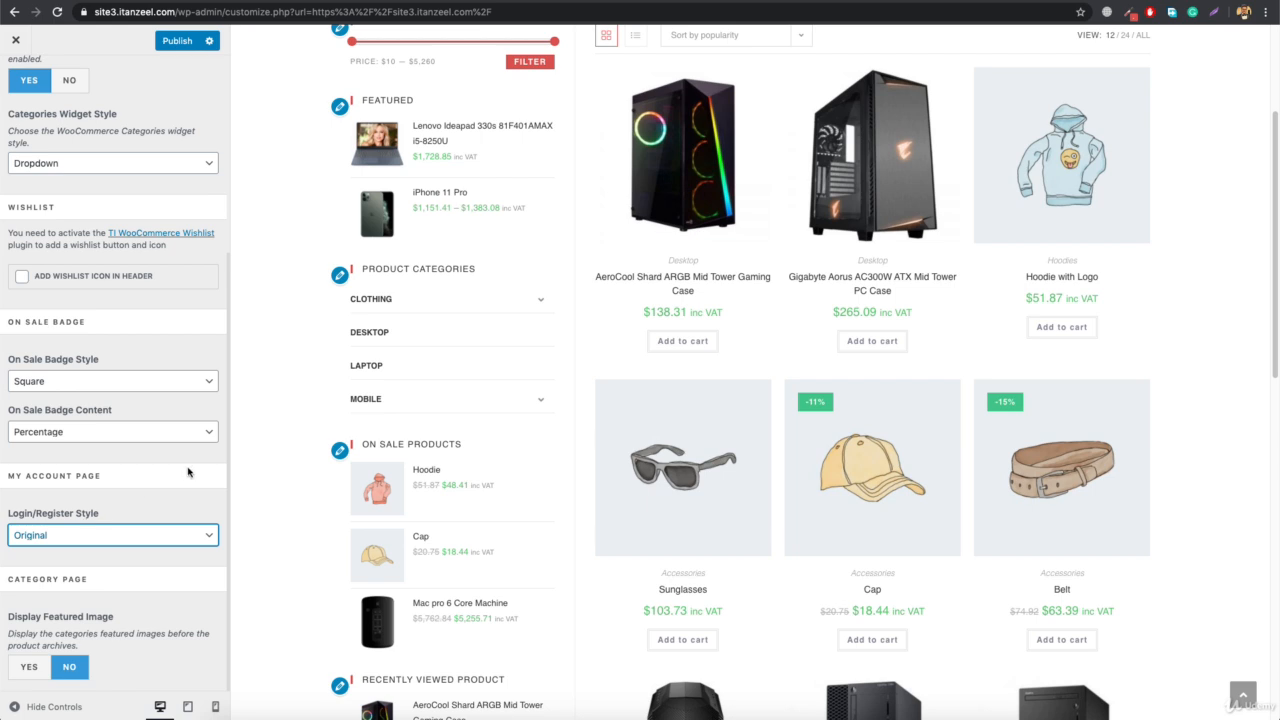
Set Display Featured Image for category pages to Yes, publish, and check the Desktop category page on the live site
click(25, 668)
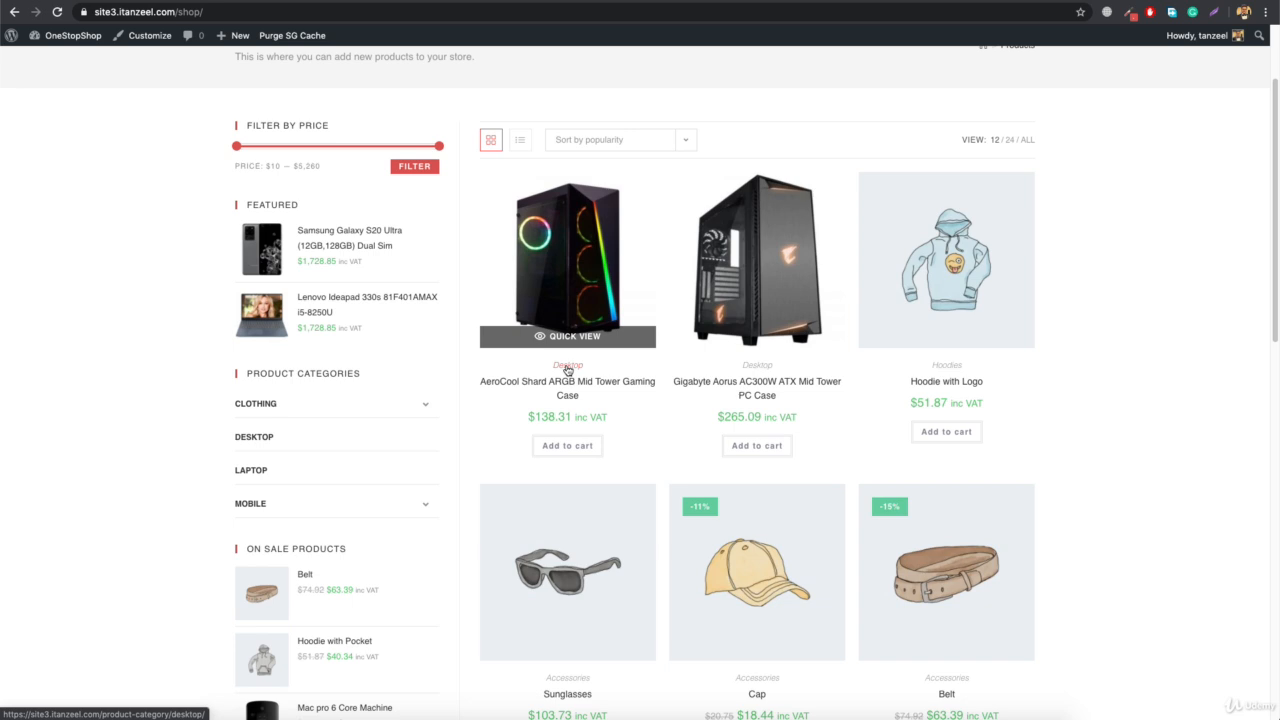
click(567, 367)
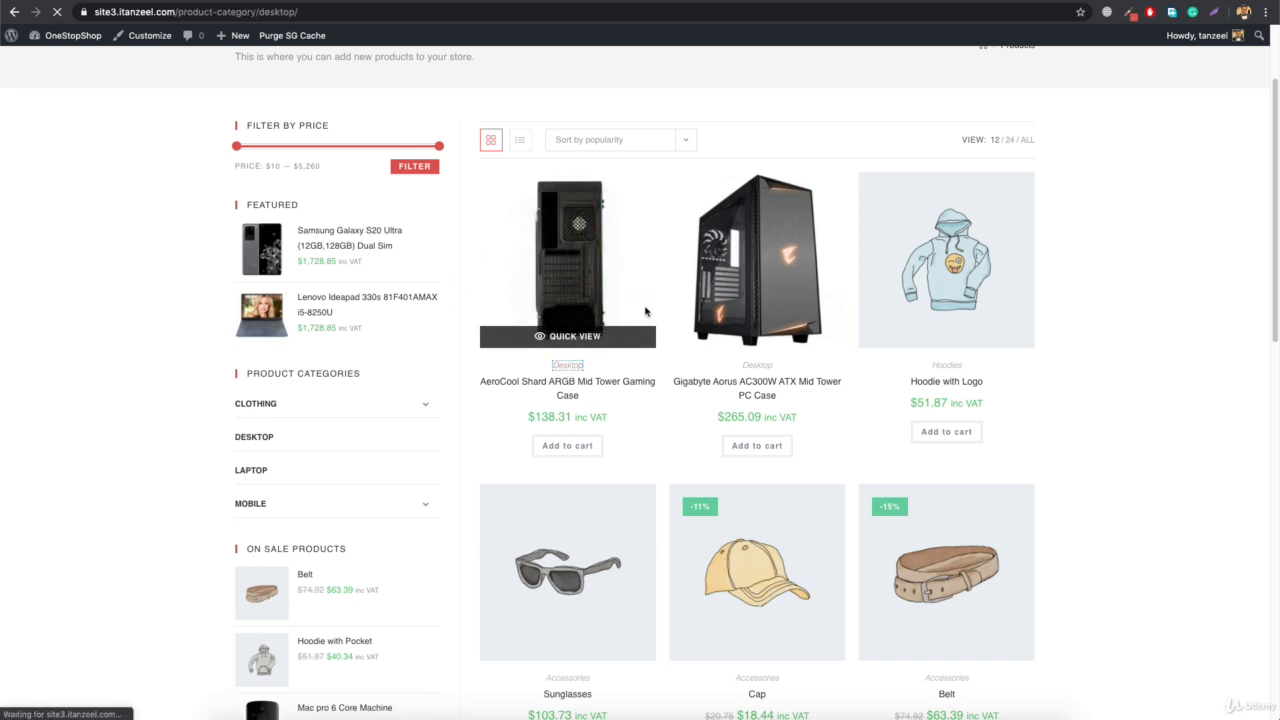
scroll(726, 396, down, 4)
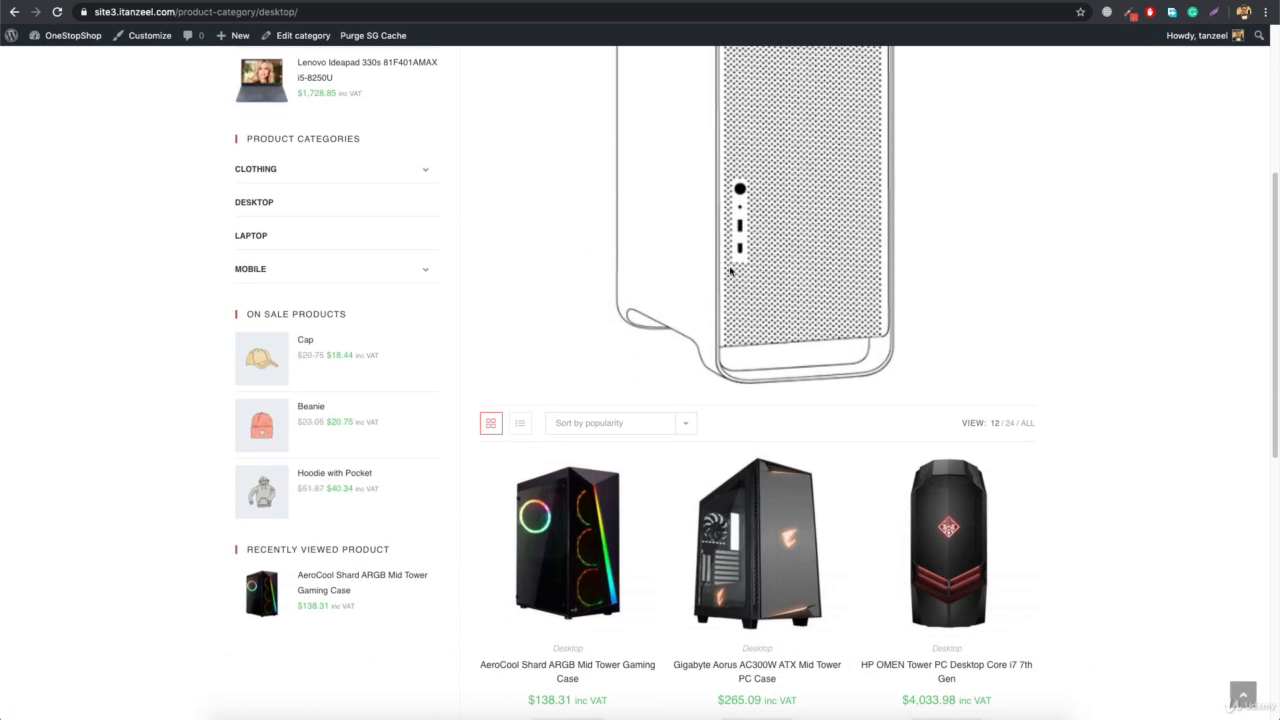
scroll(790, 358, up, 4)
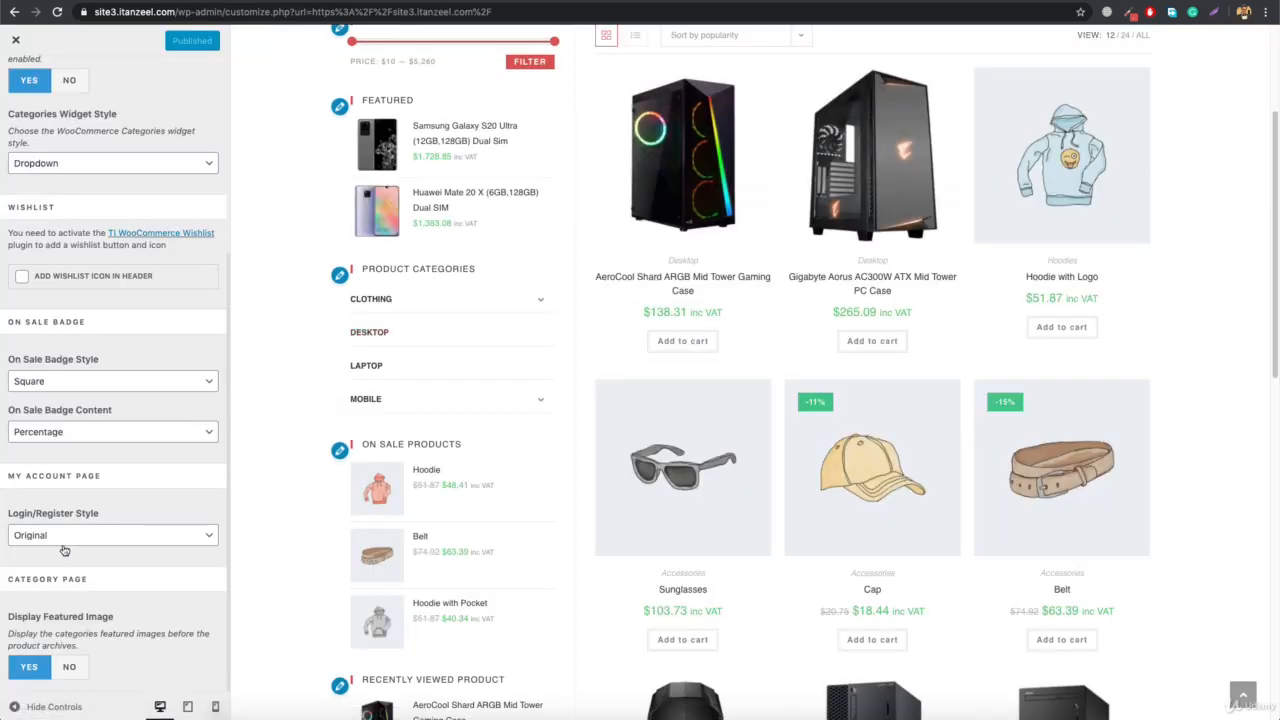
Set Display Featured Image for category pages back to No and publish the change
click(72, 667)
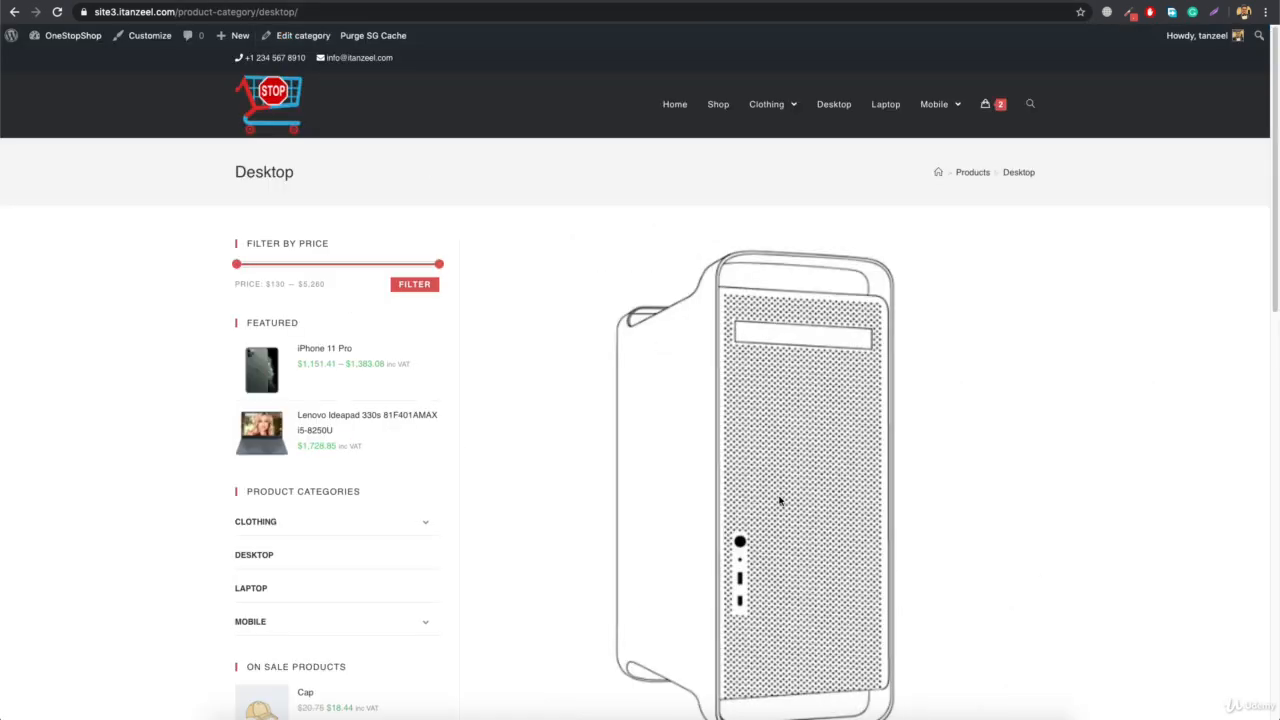
scroll(780, 500, down, 5)
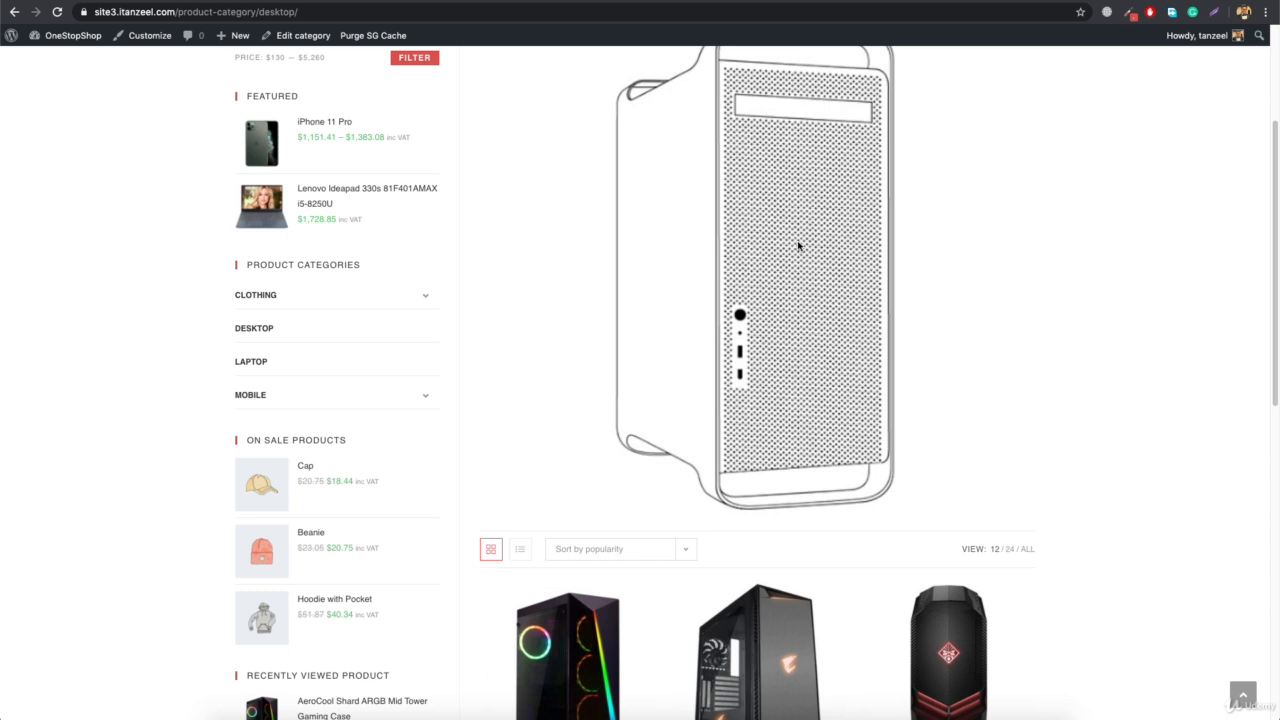
scroll(798, 244, up, 5)
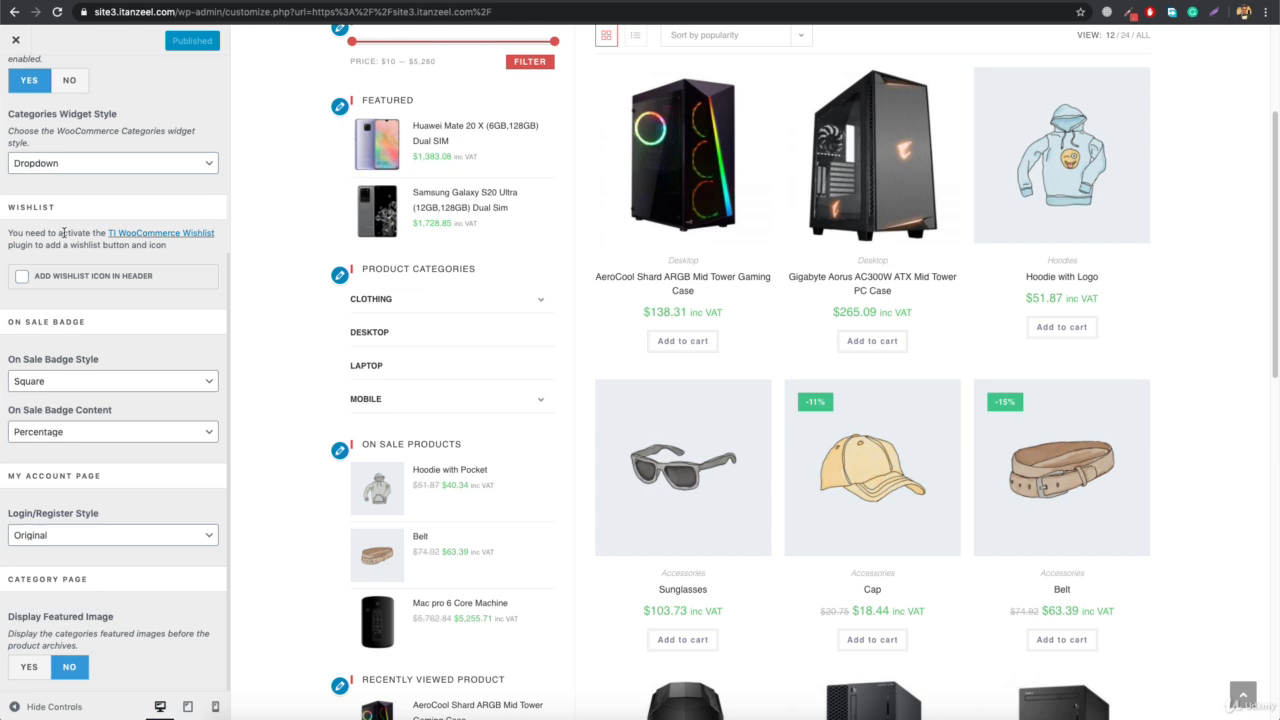
In the WooCommerce Menu Cart settings, enable Hide If Empty Cart and publish the change
scroll(63, 232, up, 5)
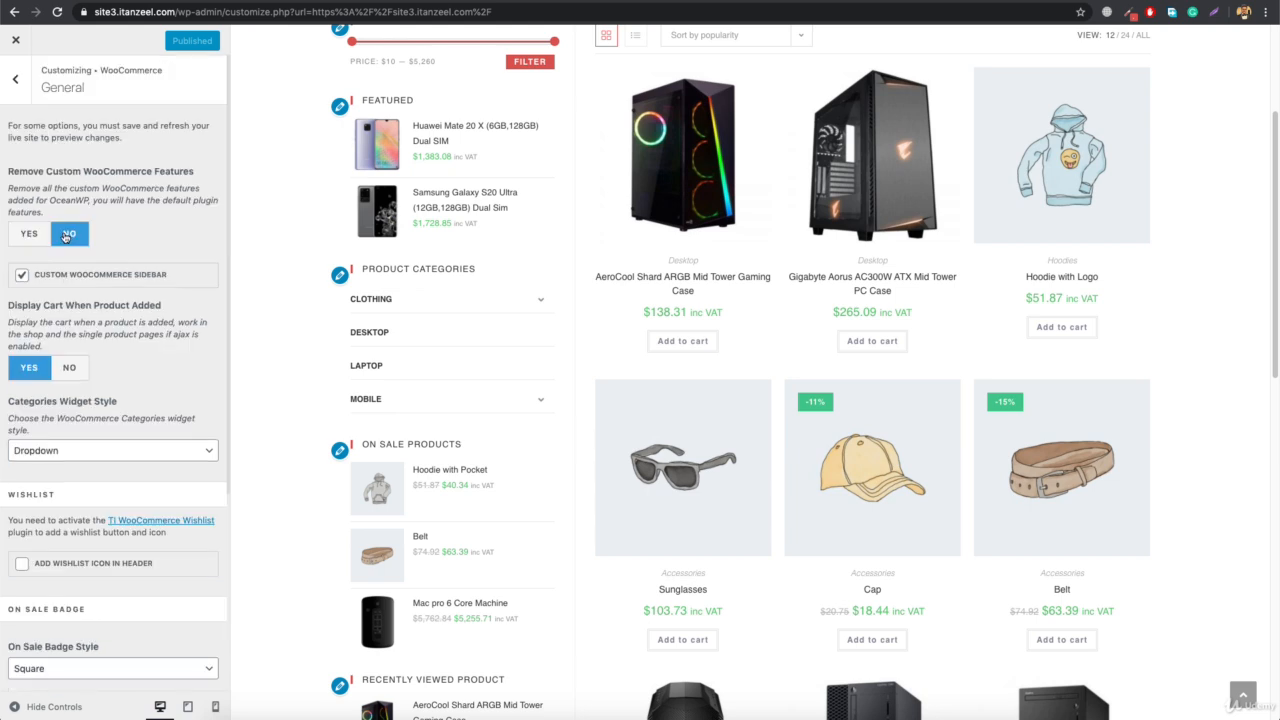
click(15, 78)
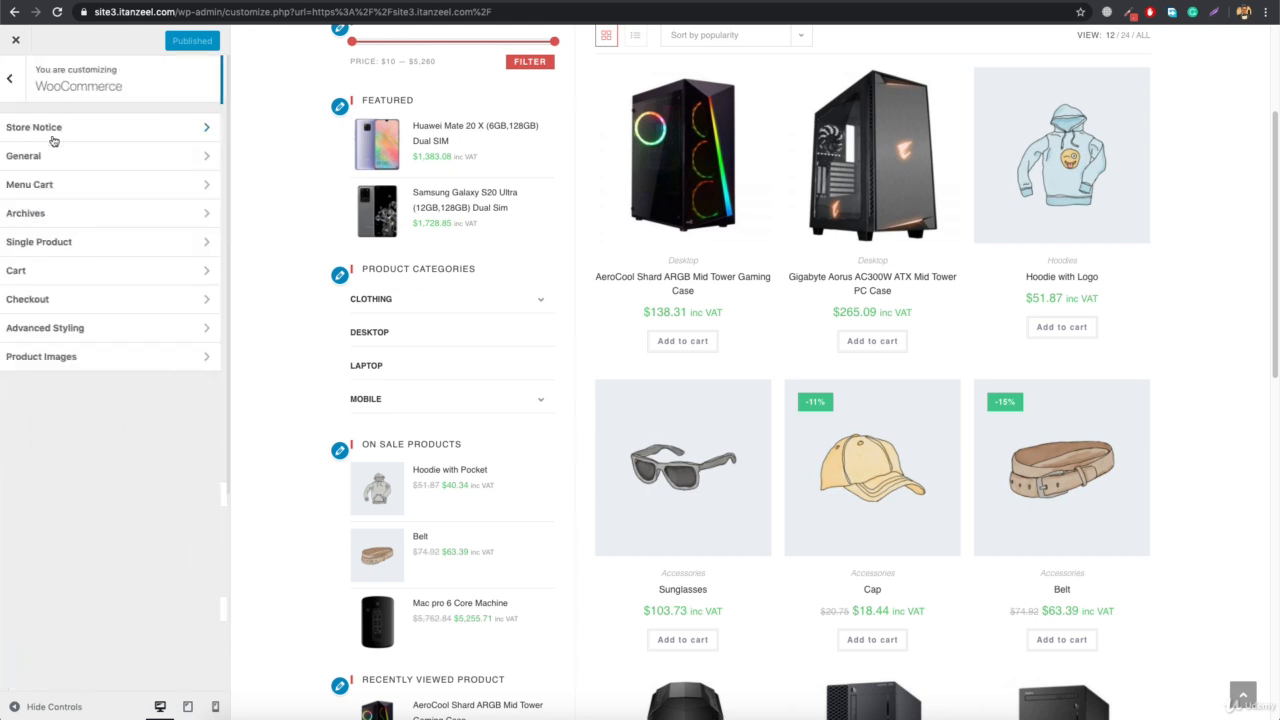
click(78, 190)
scroll(494, 262, up, 3)
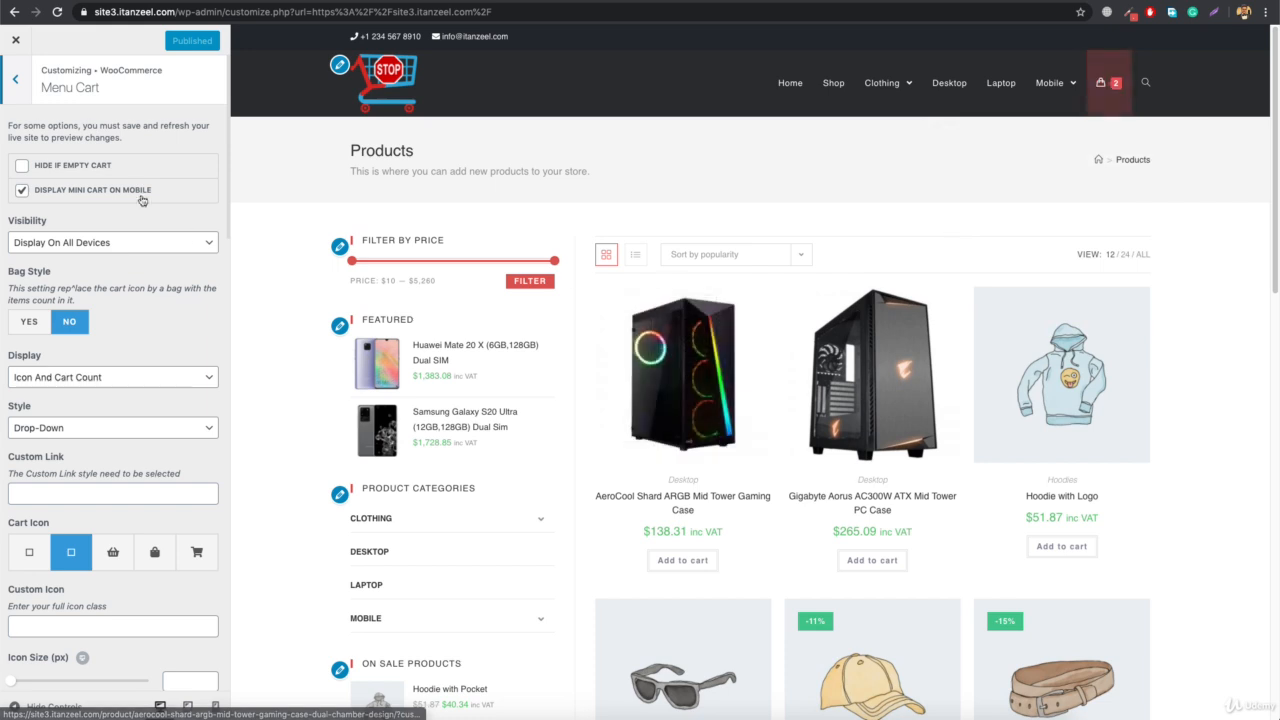
click(16, 165)
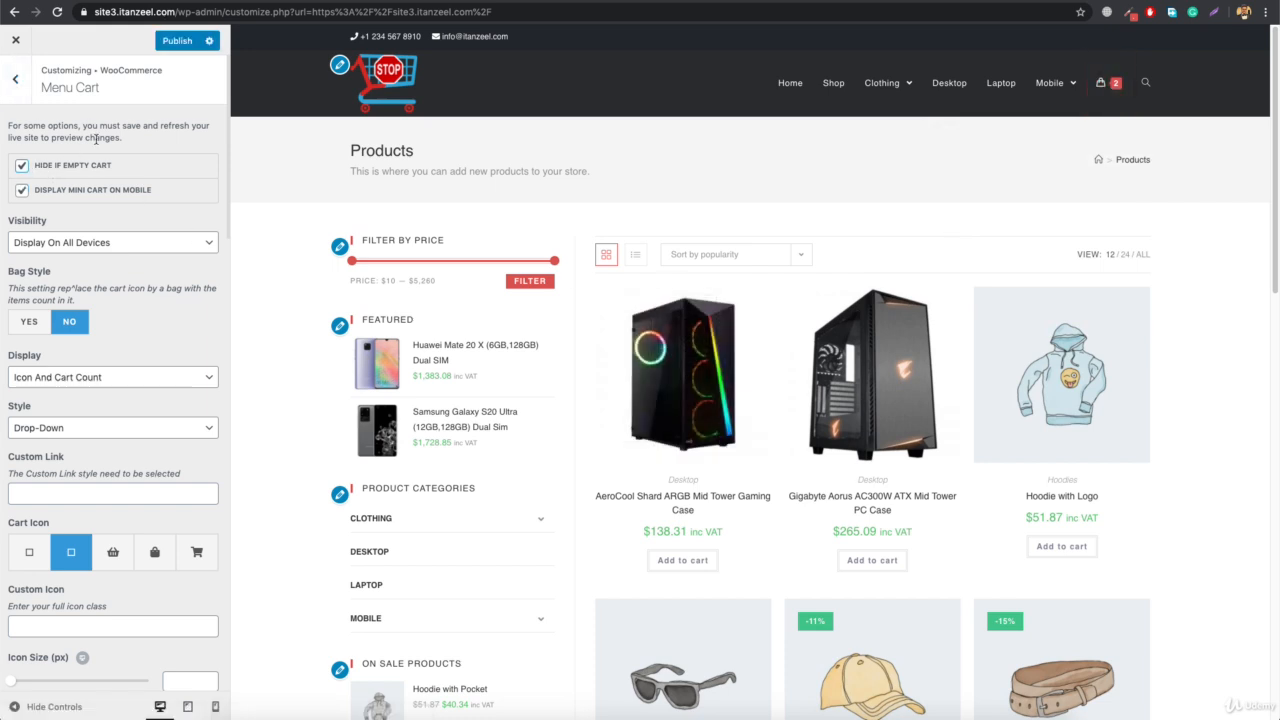
click(175, 41)
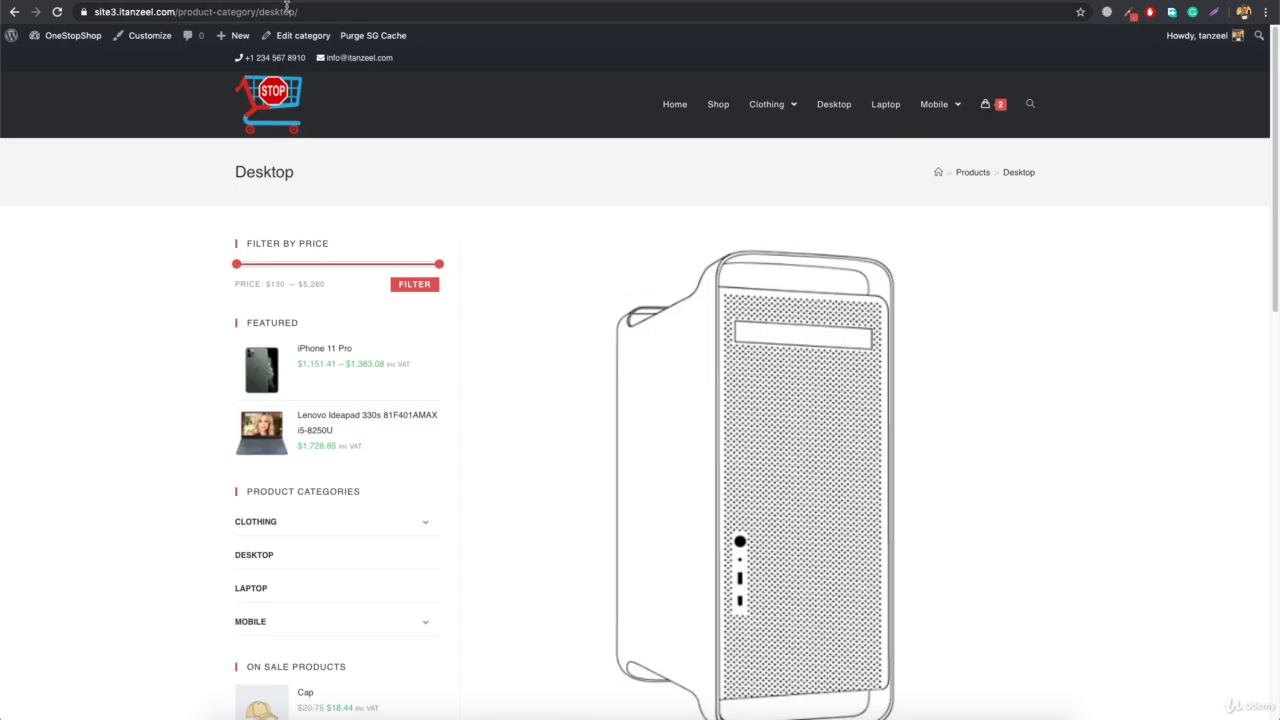
Reload the live Desktop category page and remove both products from the header cart to test the empty cart setting
key(super+l)
key(Return)
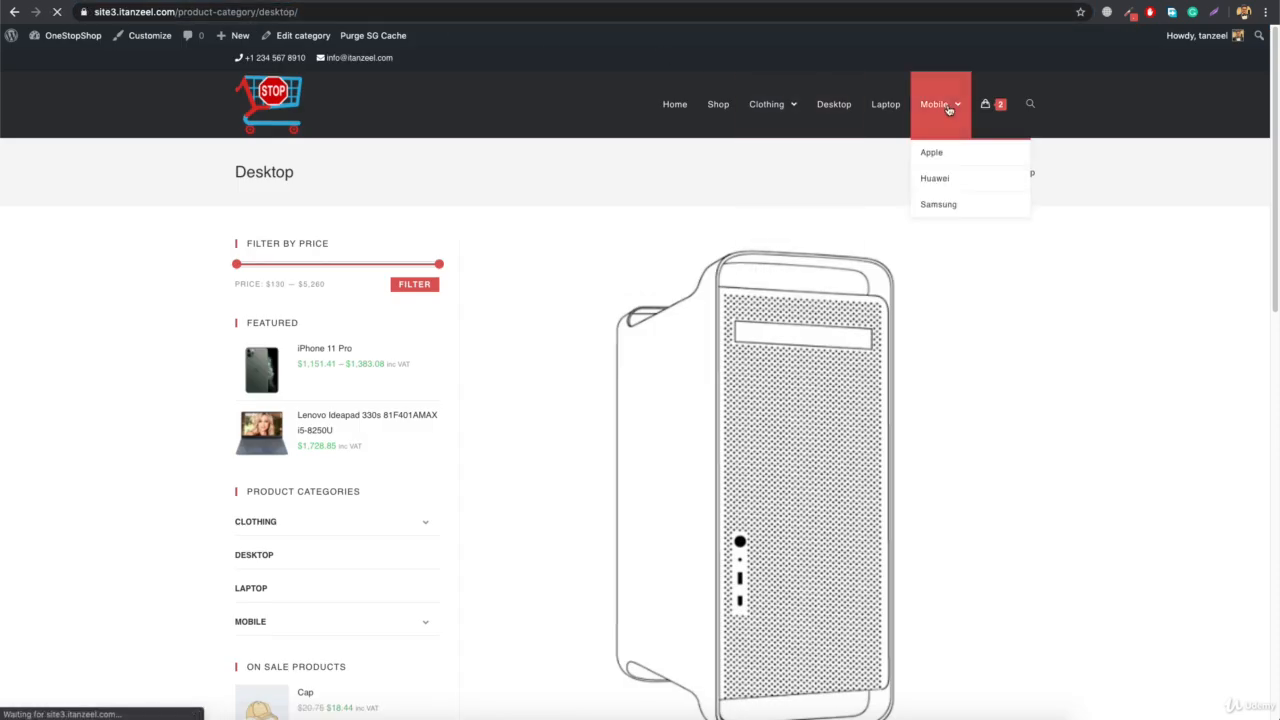
mouse_move(994, 114)
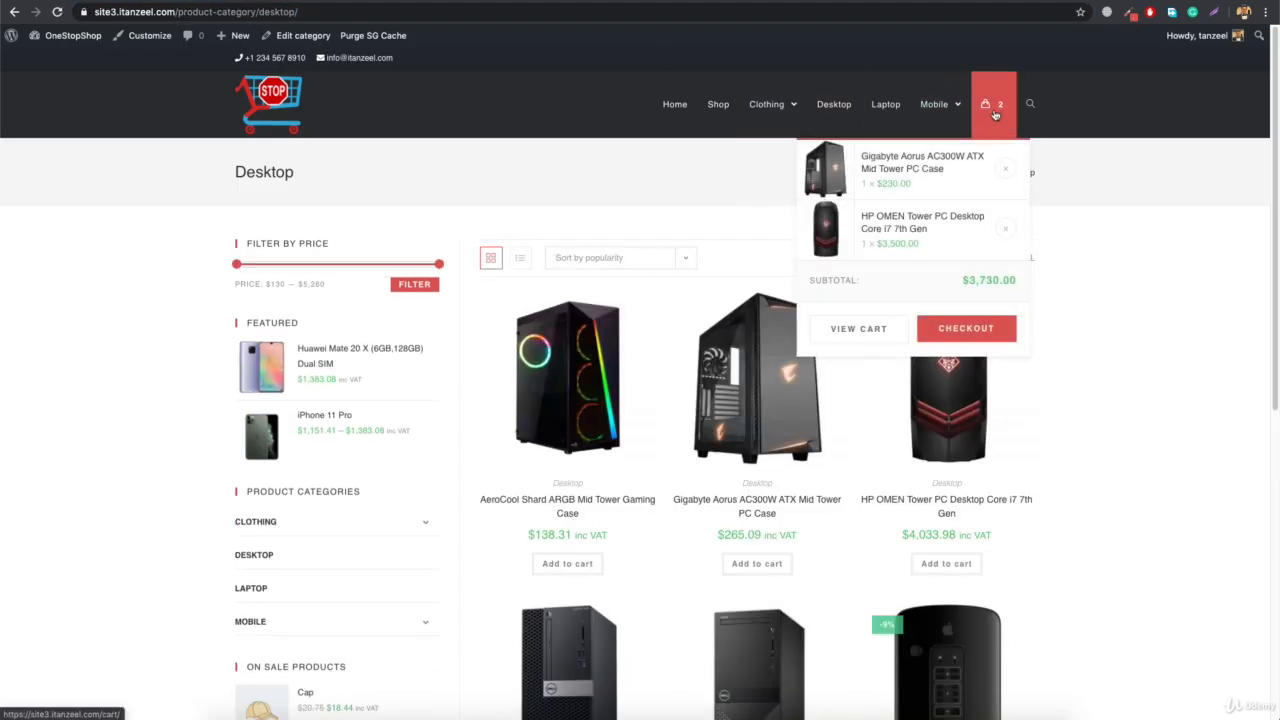
click(1005, 169)
click(1006, 172)
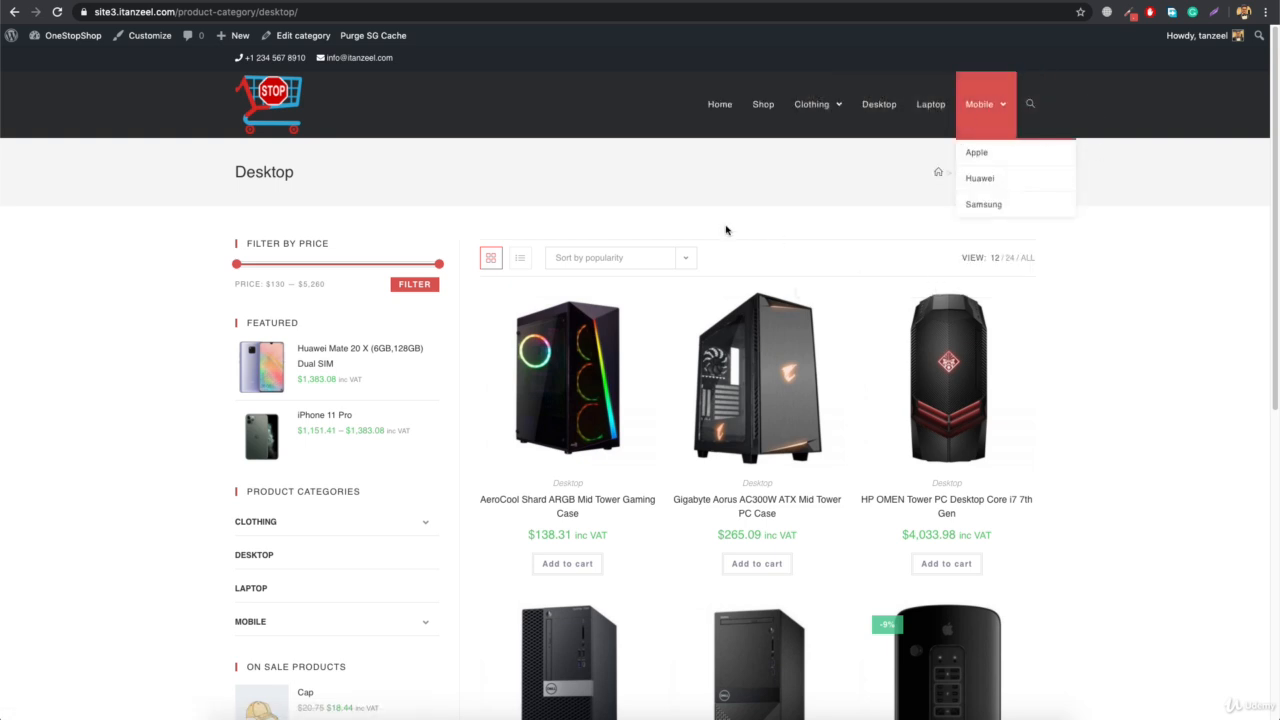
Add the AeroCool Shard ARGB Mid Tower Gaming Case to the cart and dismiss the mini cart
click(583, 566)
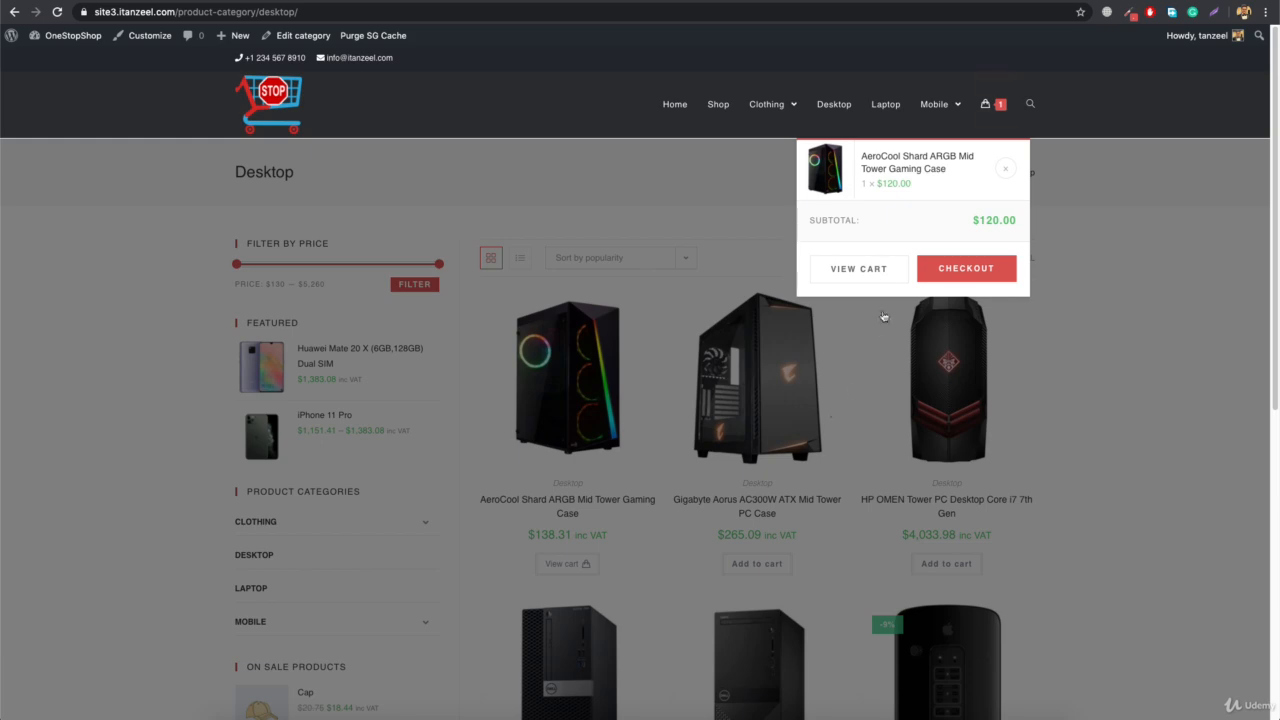
click(718, 202)
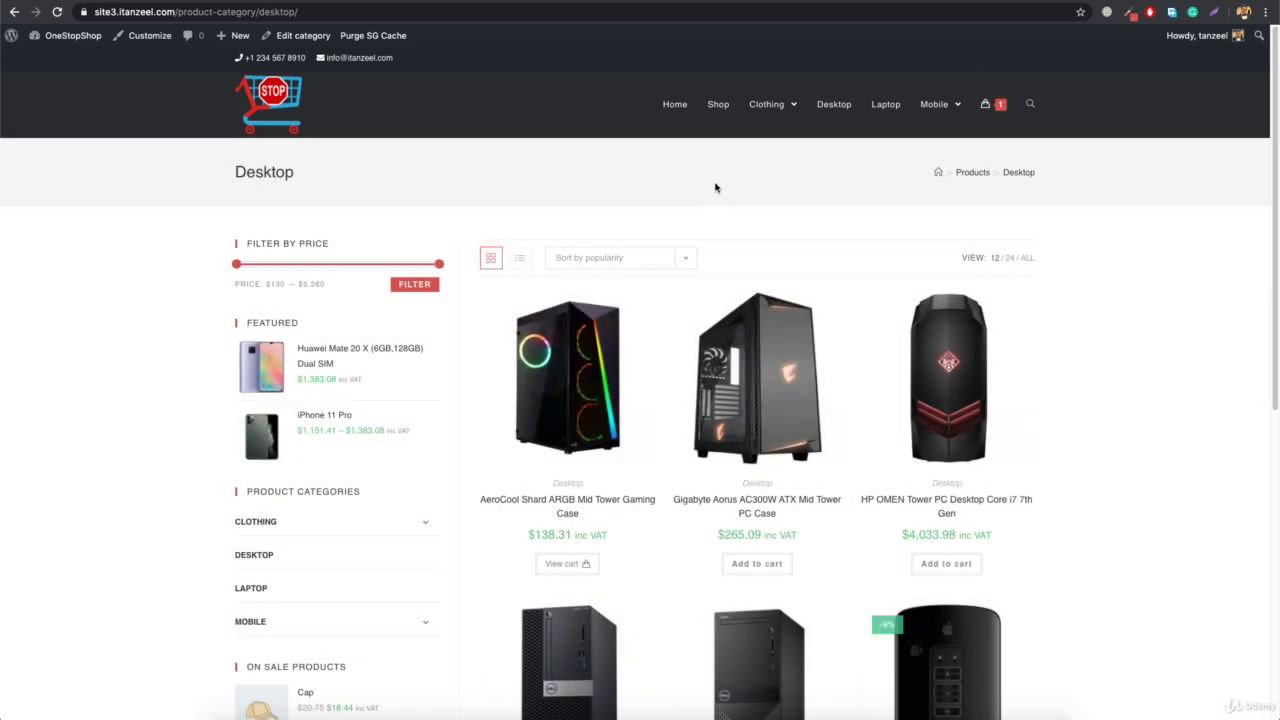
In the Menu Cart settings, disable Hide If Empty Cart and publish the change
mouse_move(770, 104)
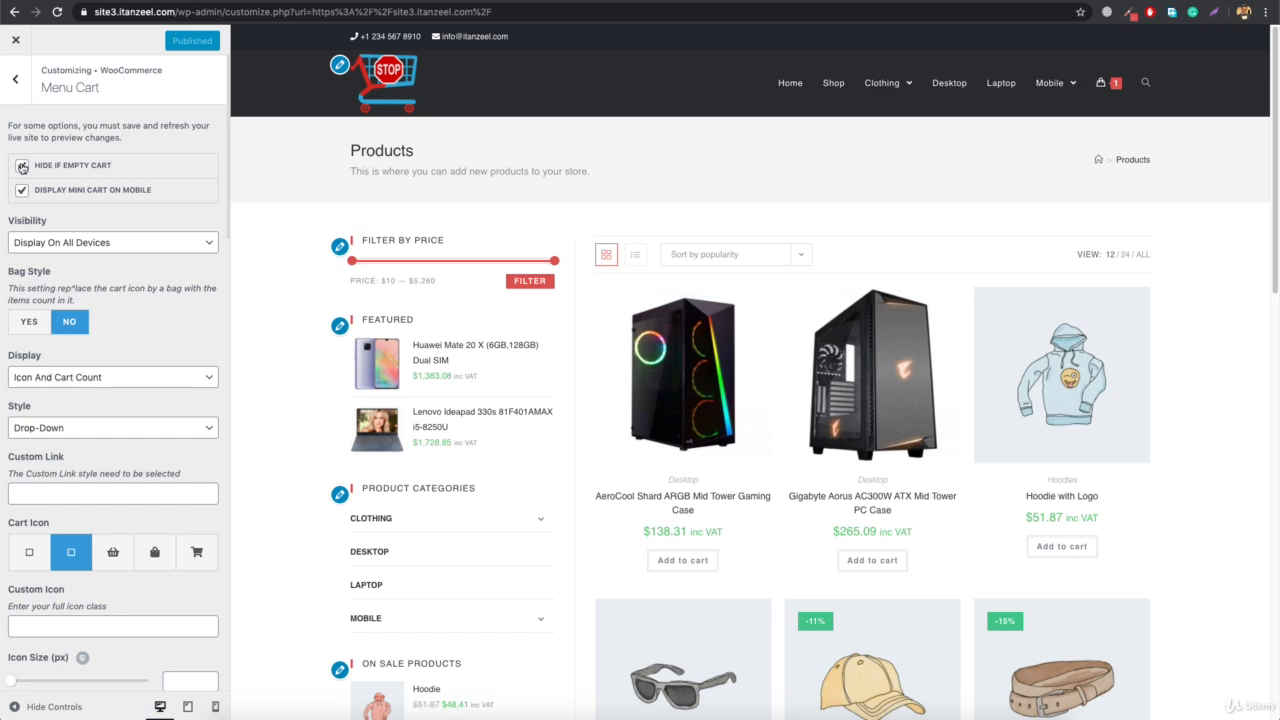
click(22, 166)
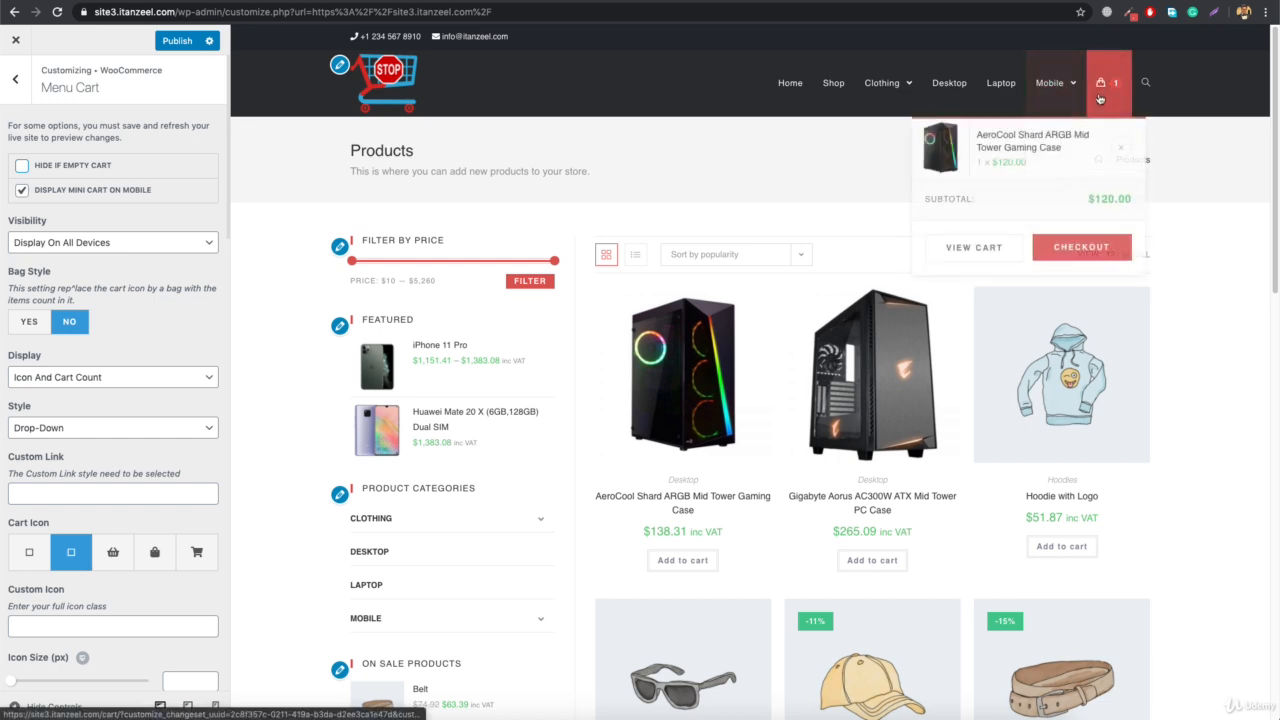
click(180, 42)
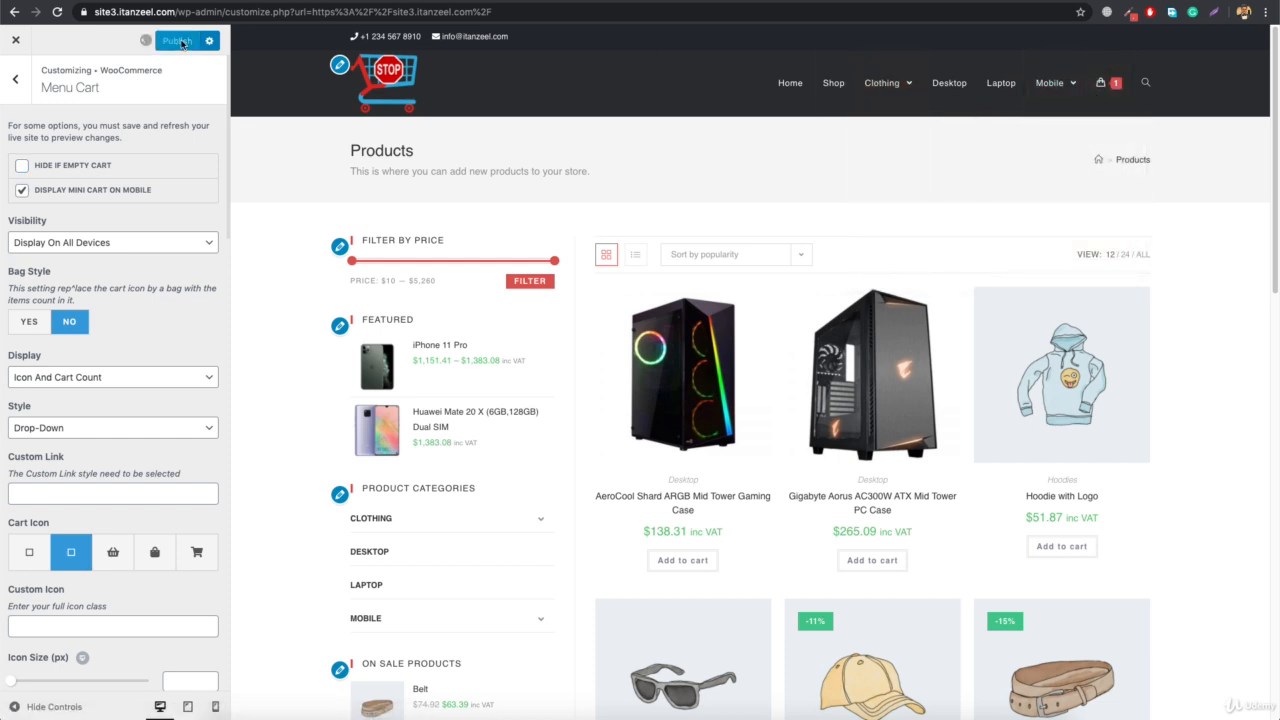
Switch the preview to the mobile layout and open the cart from the site header
scroll(56, 294, down, 1)
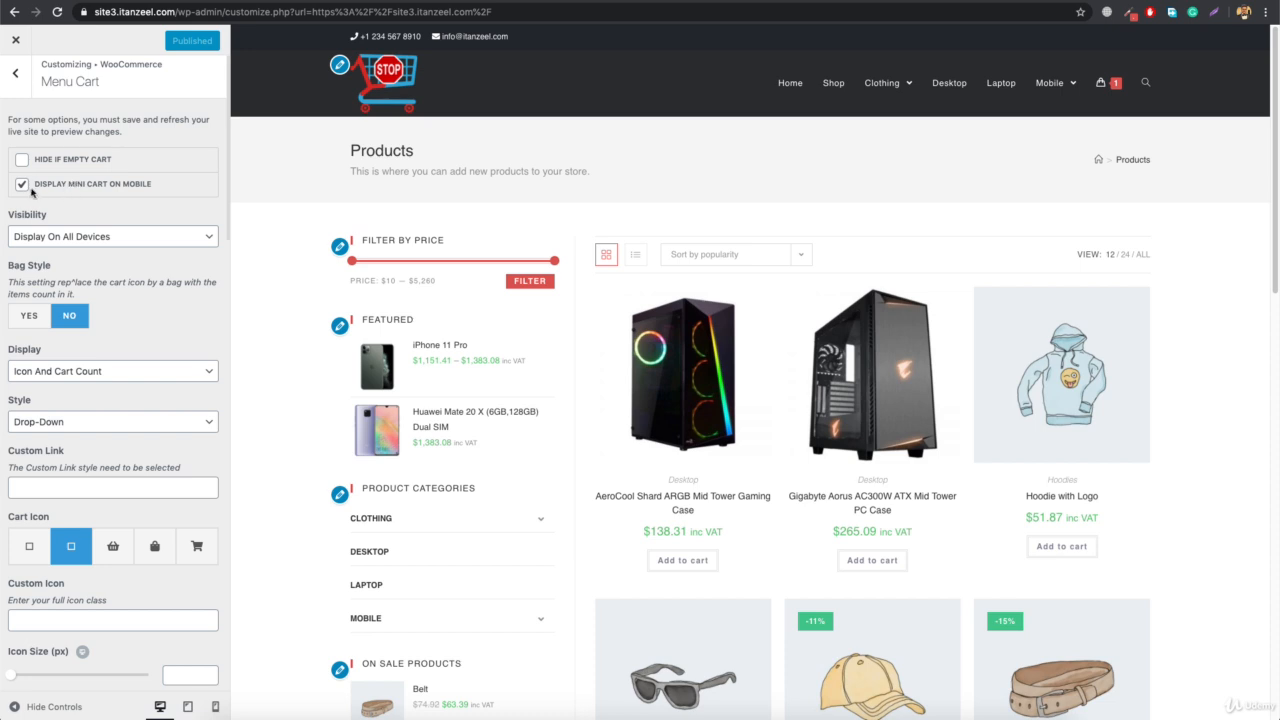
click(214, 708)
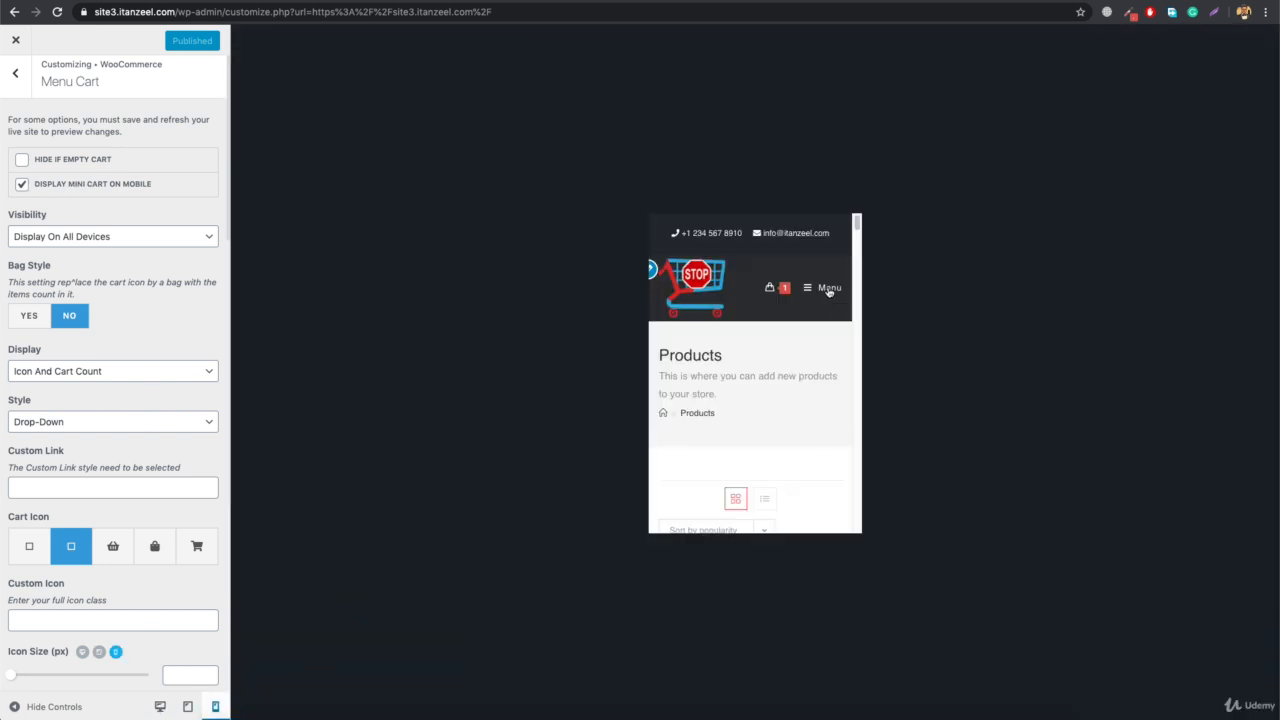
click(776, 289)
click(756, 295)
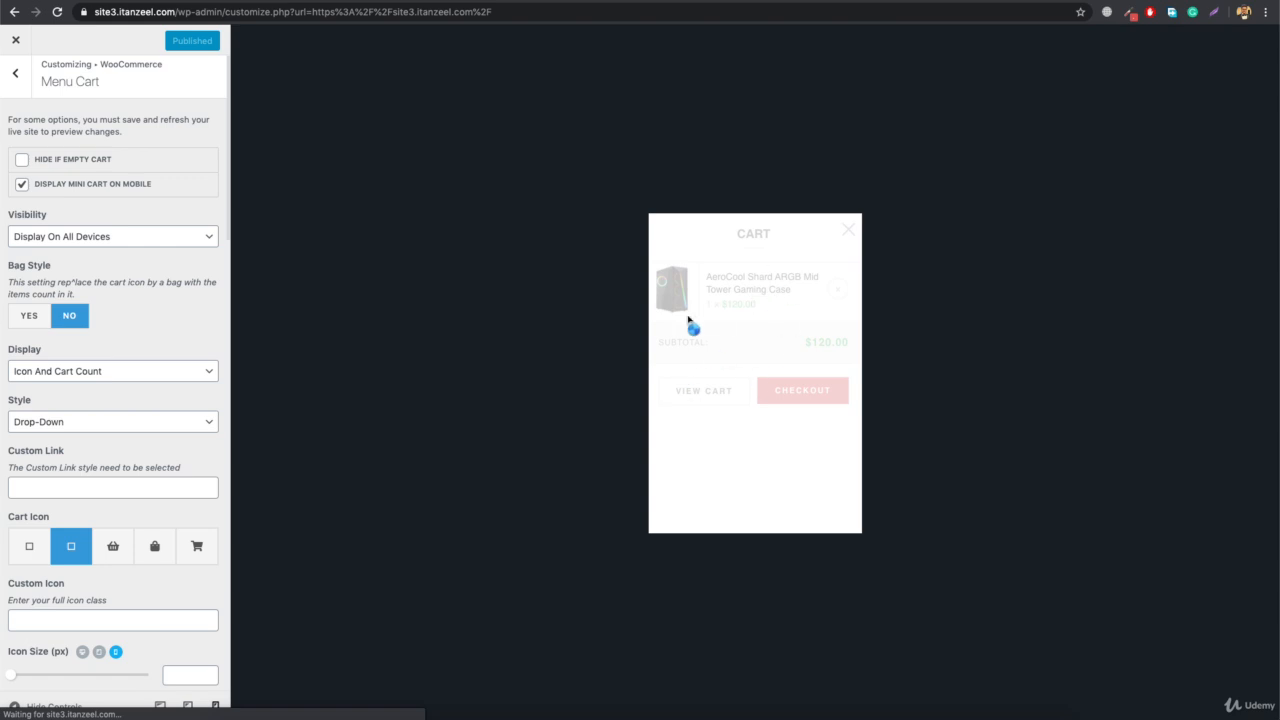
Try disabling Display Mini Cart On Mobile, check the cart and home pages in the mobile preview, and re-enable the option
click(22, 186)
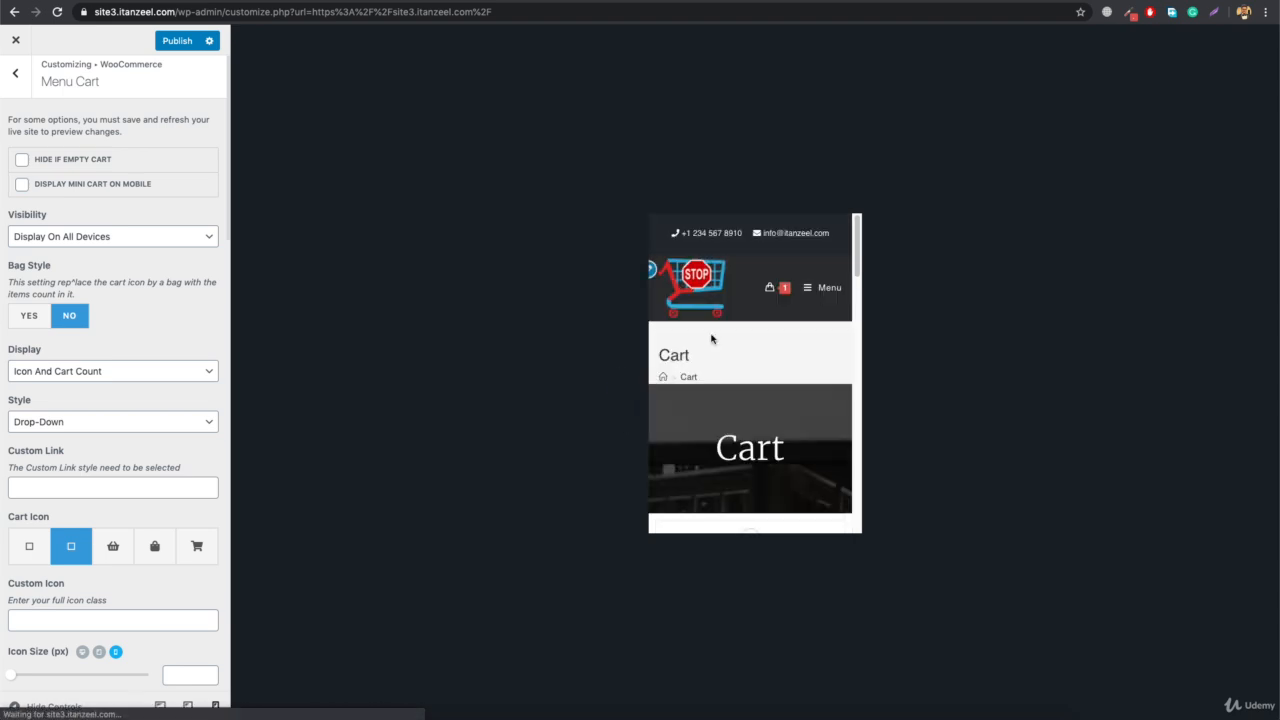
scroll(745, 401, down, 5)
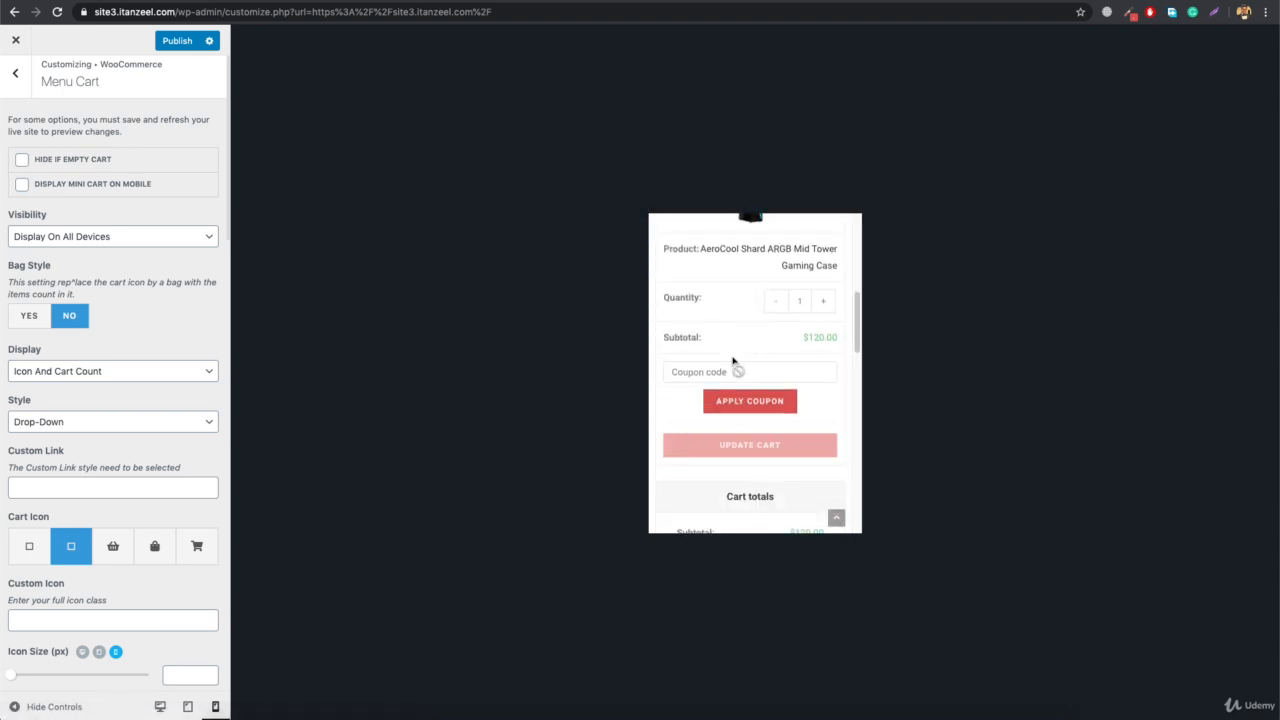
scroll(737, 369, up, 6)
click(703, 289)
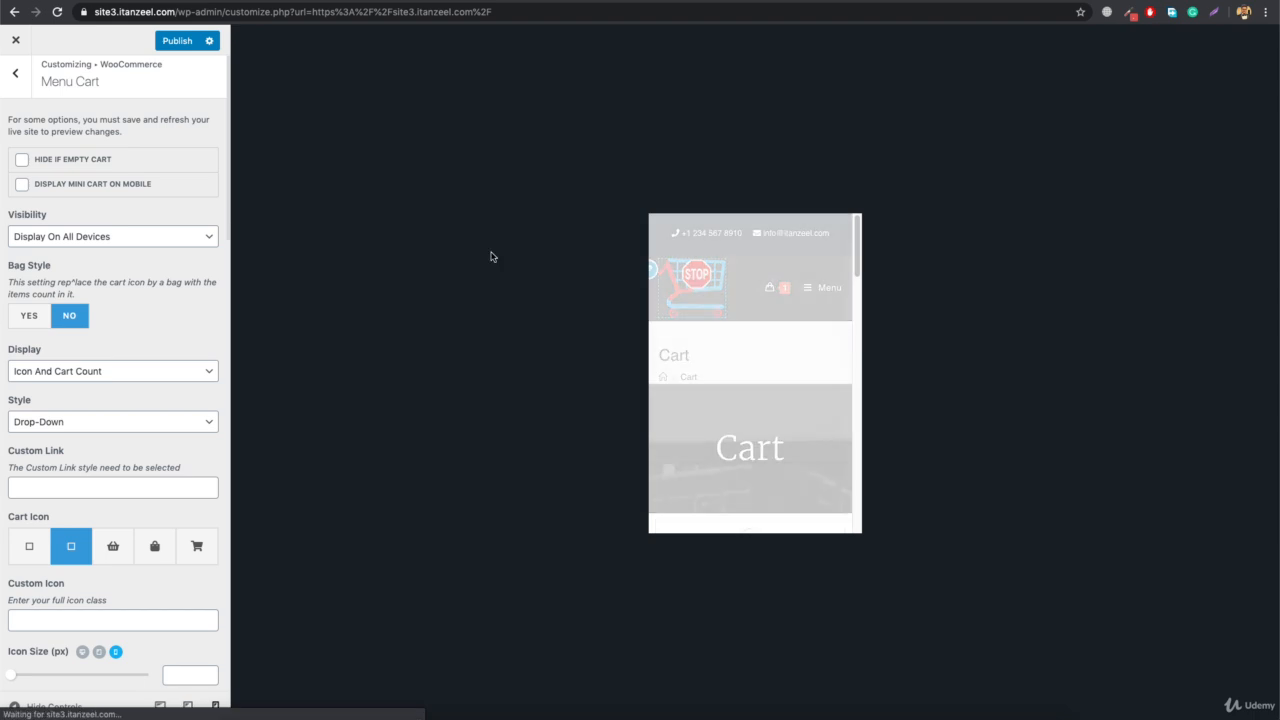
click(22, 185)
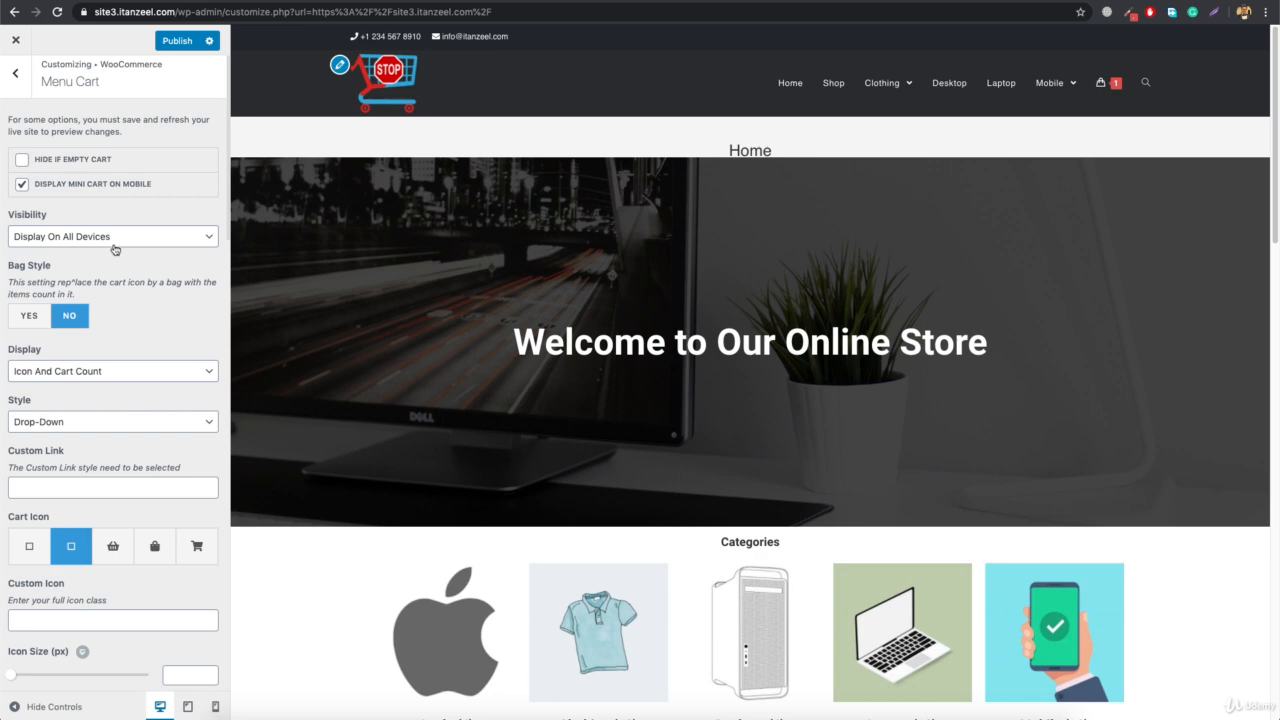
Keep the menu cart Visibility at Display On All Devices and choose the shopping cart symbol as the Cart Icon
click(70, 244)
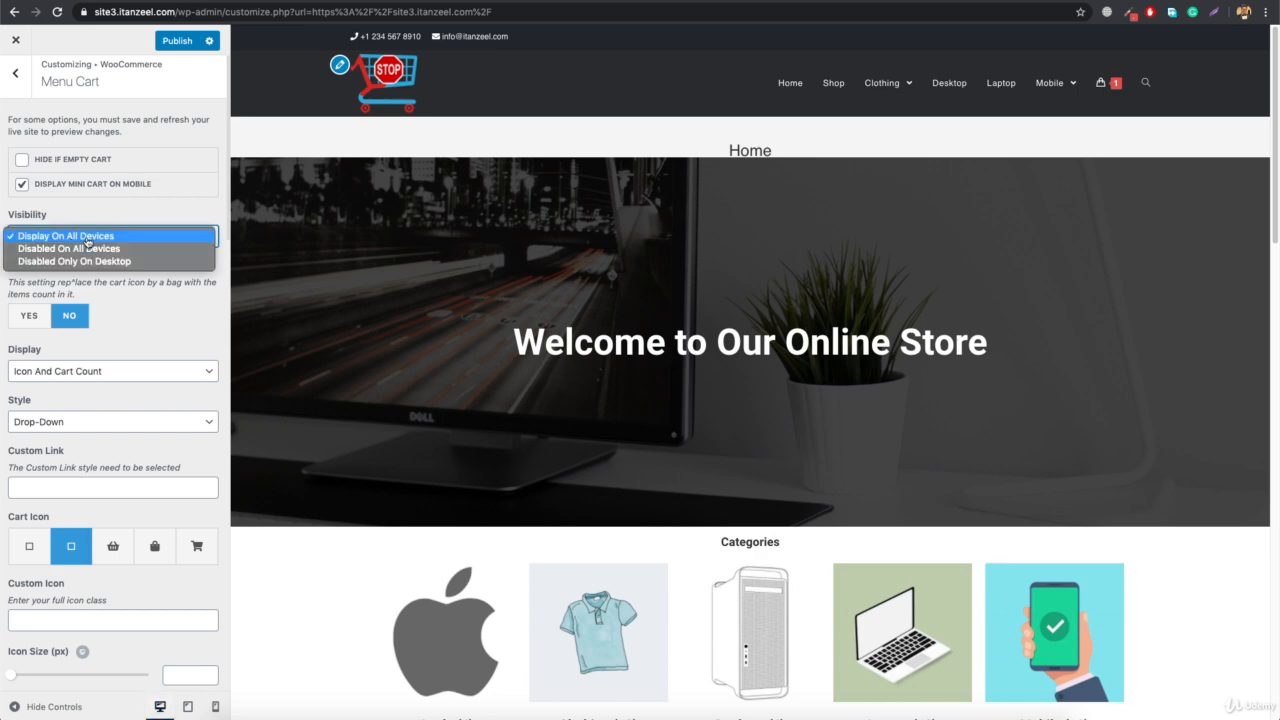
click(88, 240)
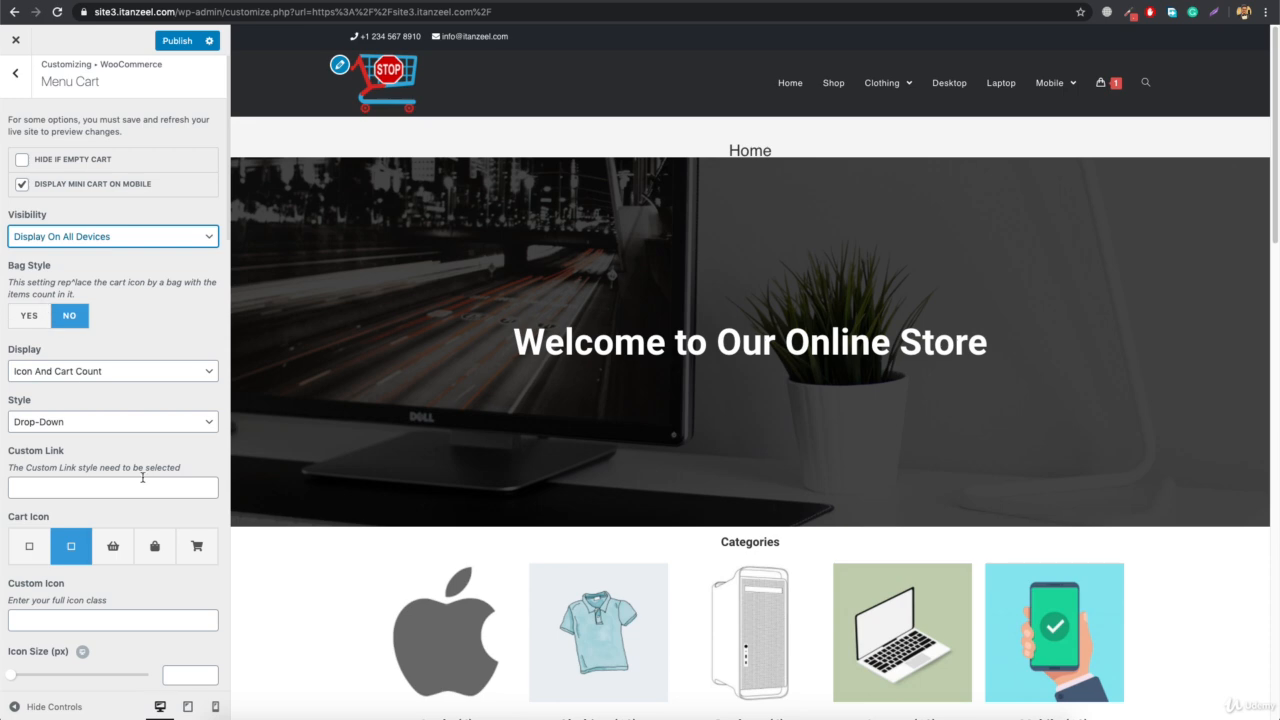
click(191, 551)
mouse_move(1095, 124)
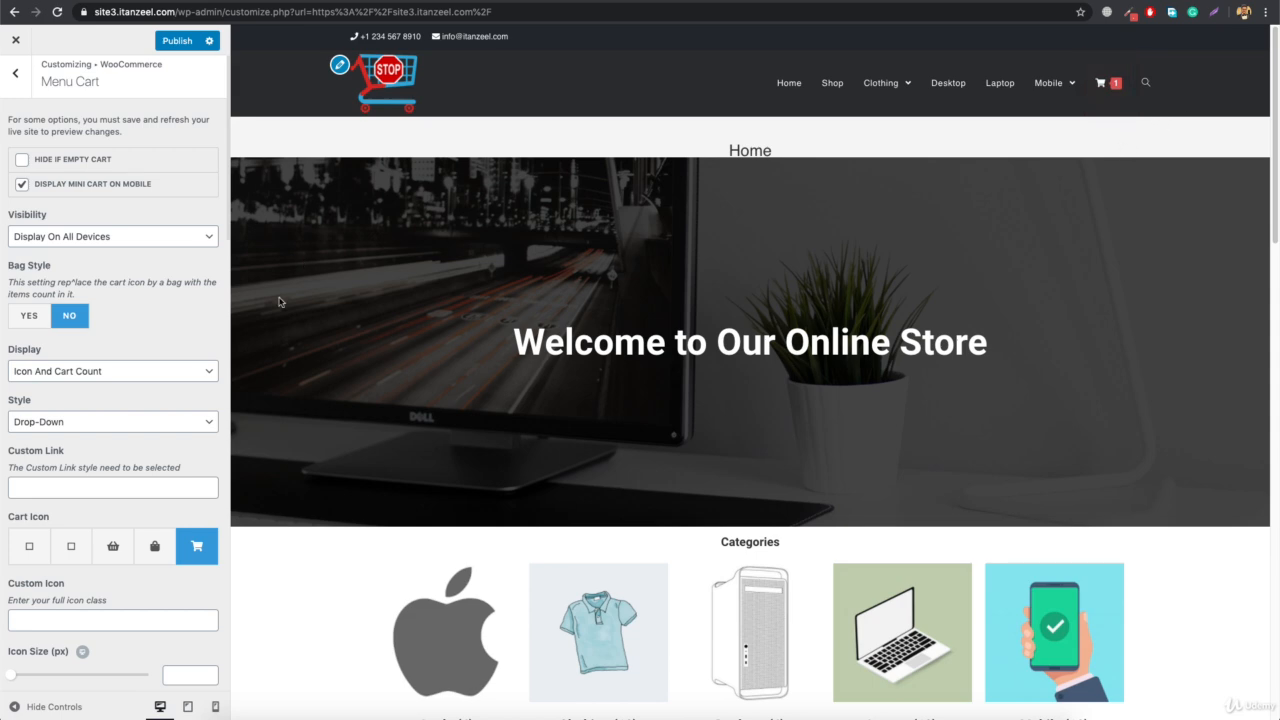
Publish the menu cart with Display set to Icon And Cart Count + Total and reload the live Desktop category page
click(146, 377)
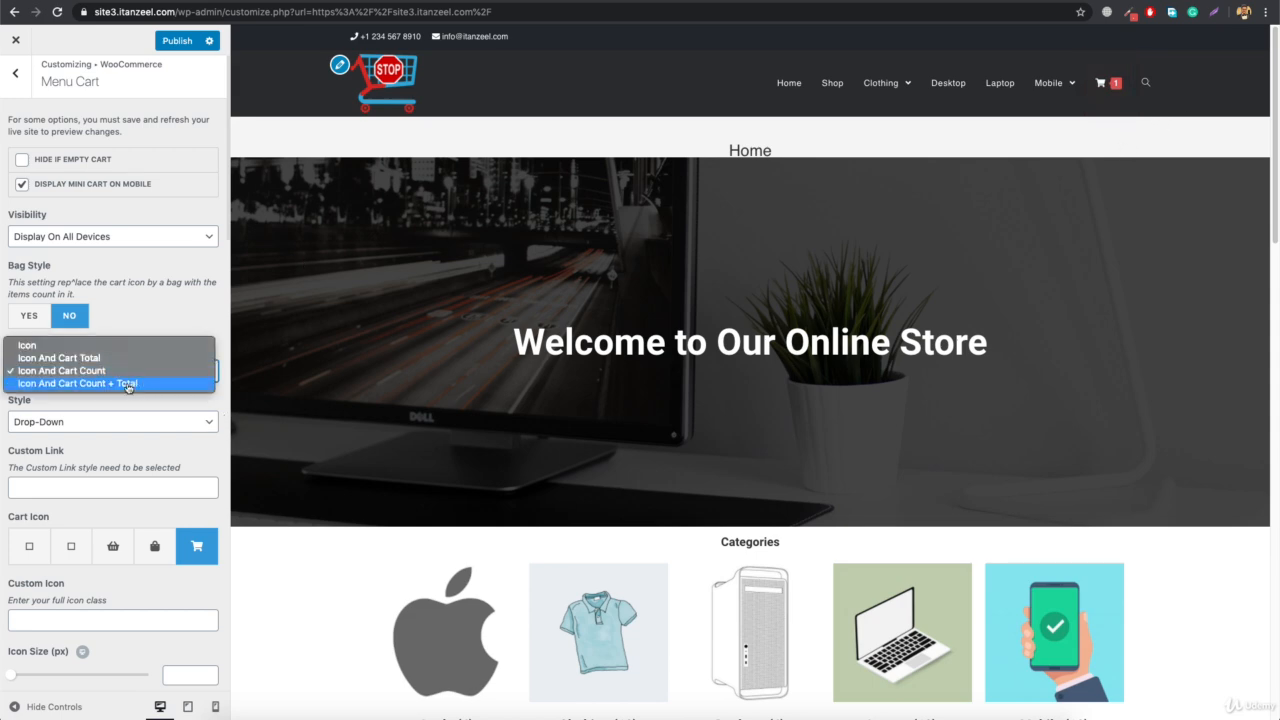
click(128, 384)
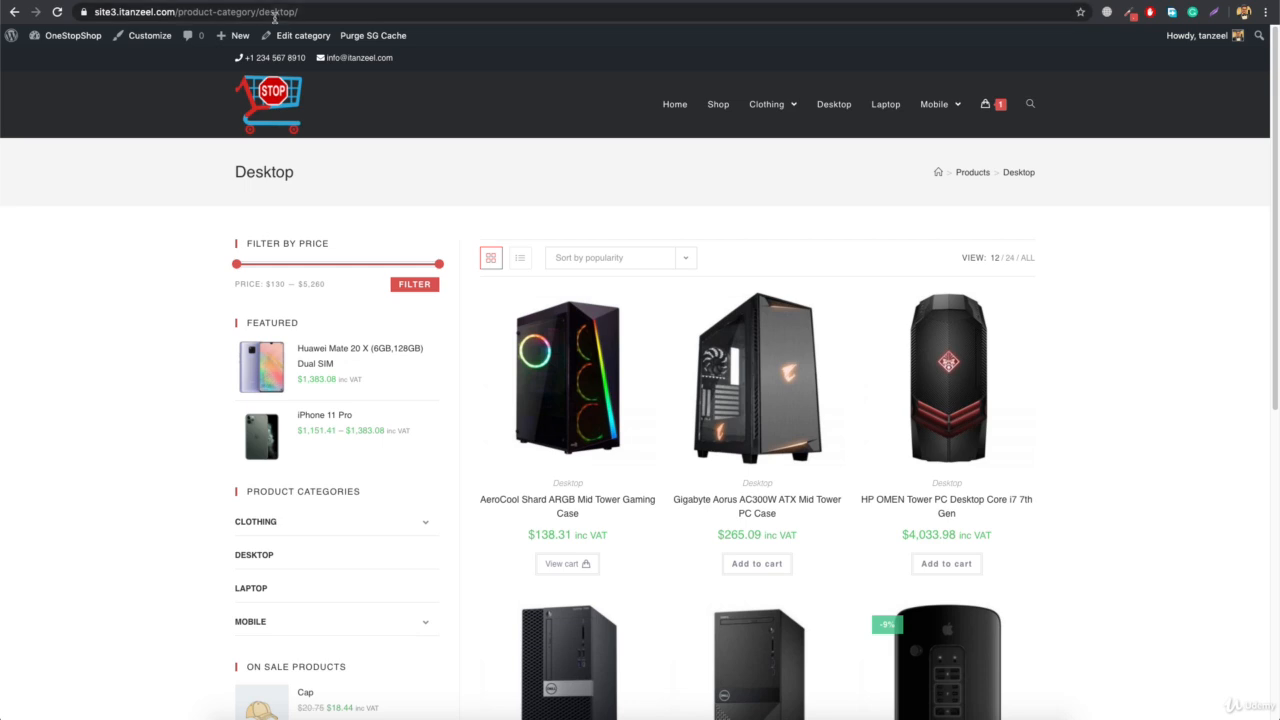
click(274, 14)
key(Return)
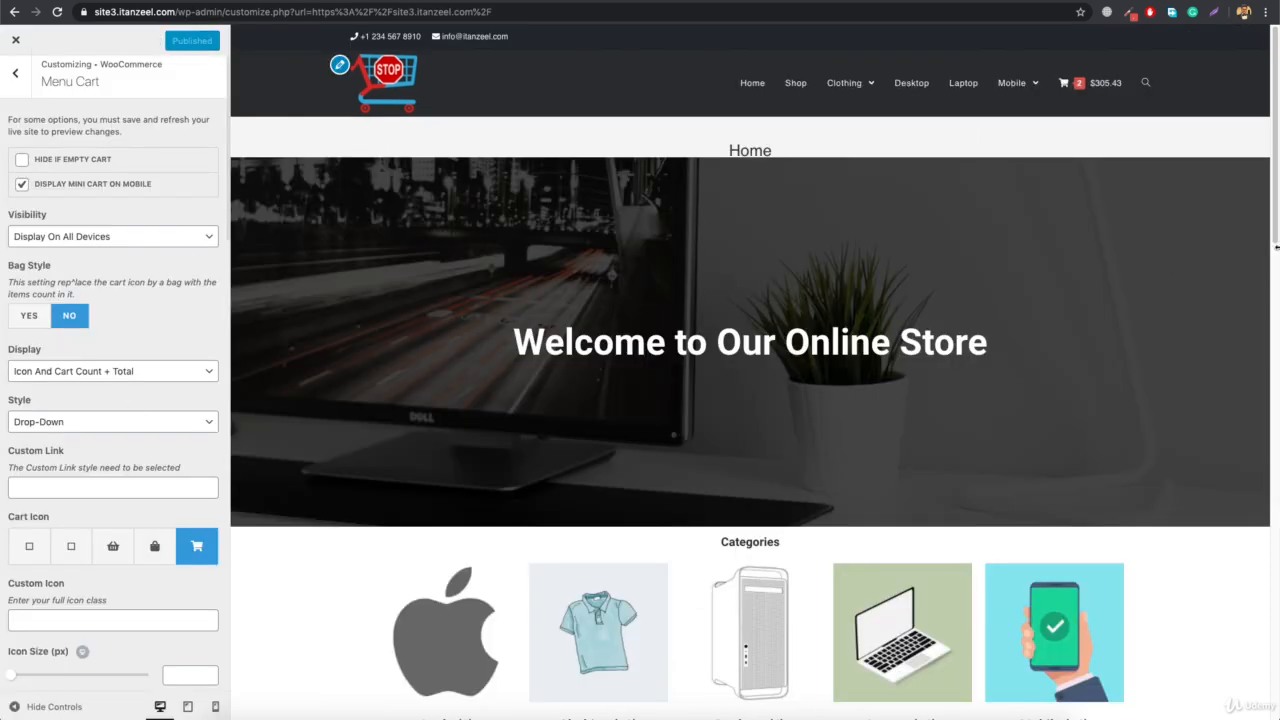
Set Bag Style to Yes with Bag Icon Display Total enabled and publish the change
mouse_move(1069, 80)
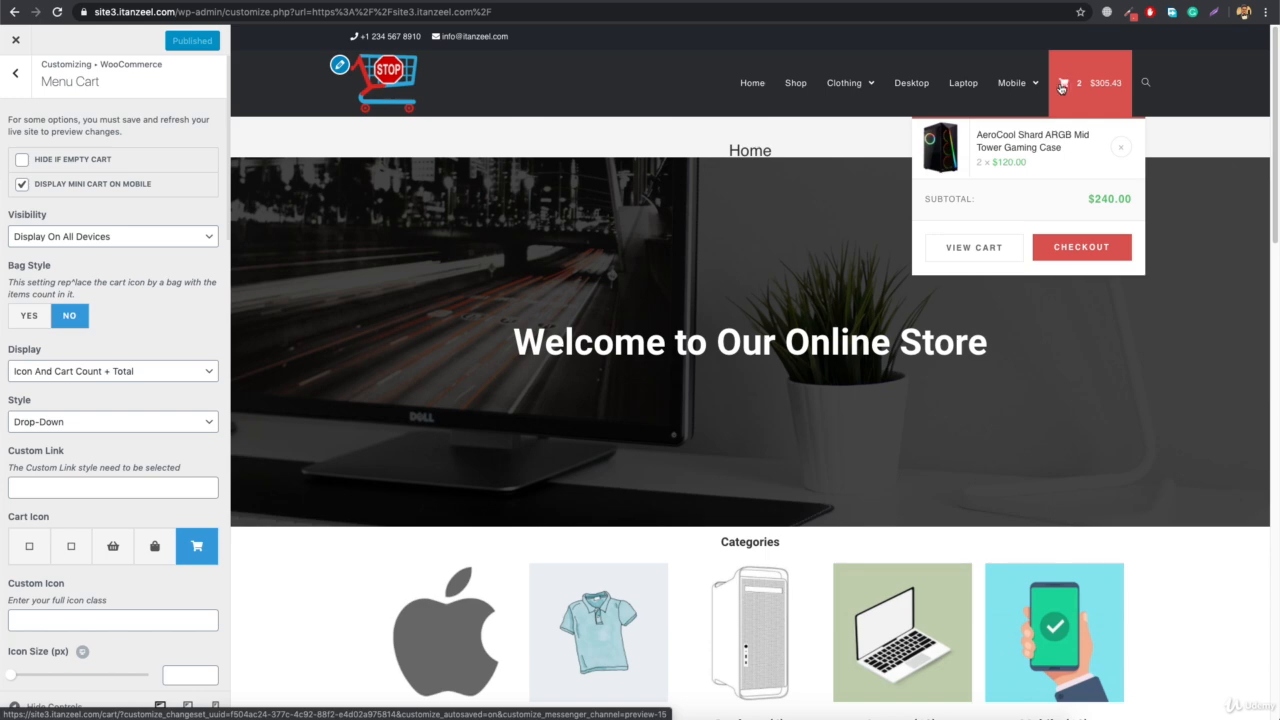
click(28, 321)
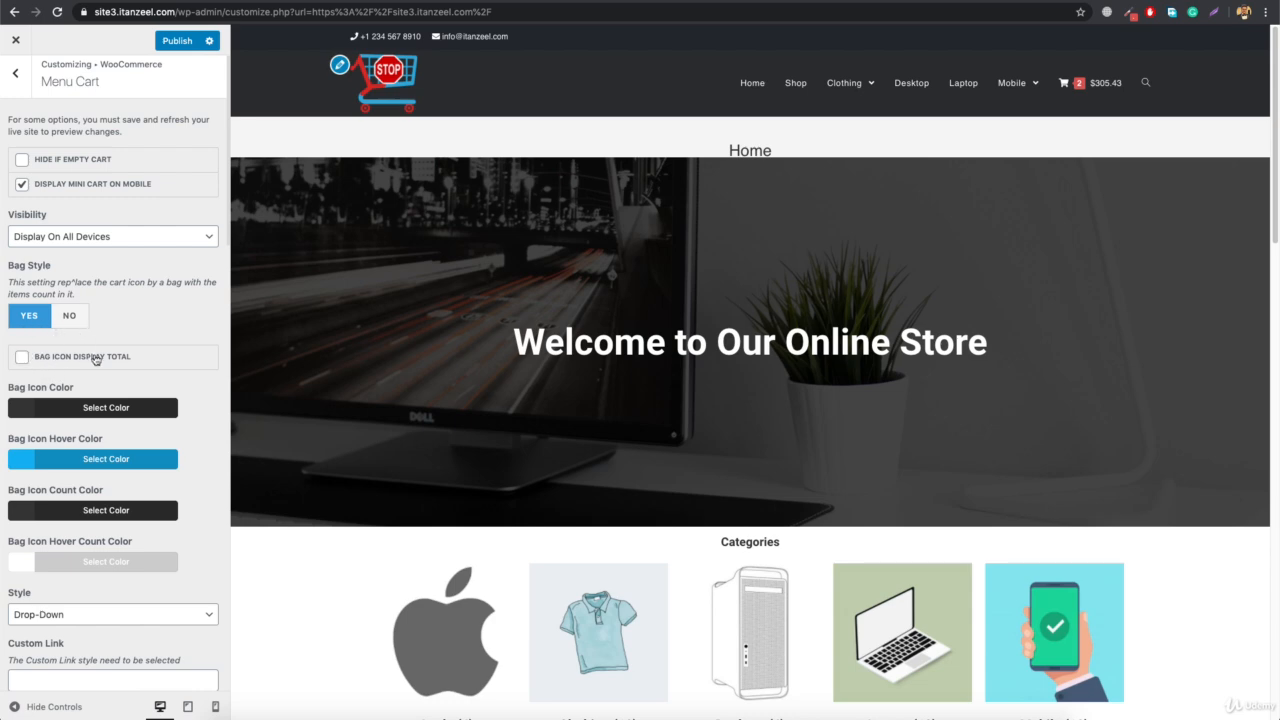
click(22, 358)
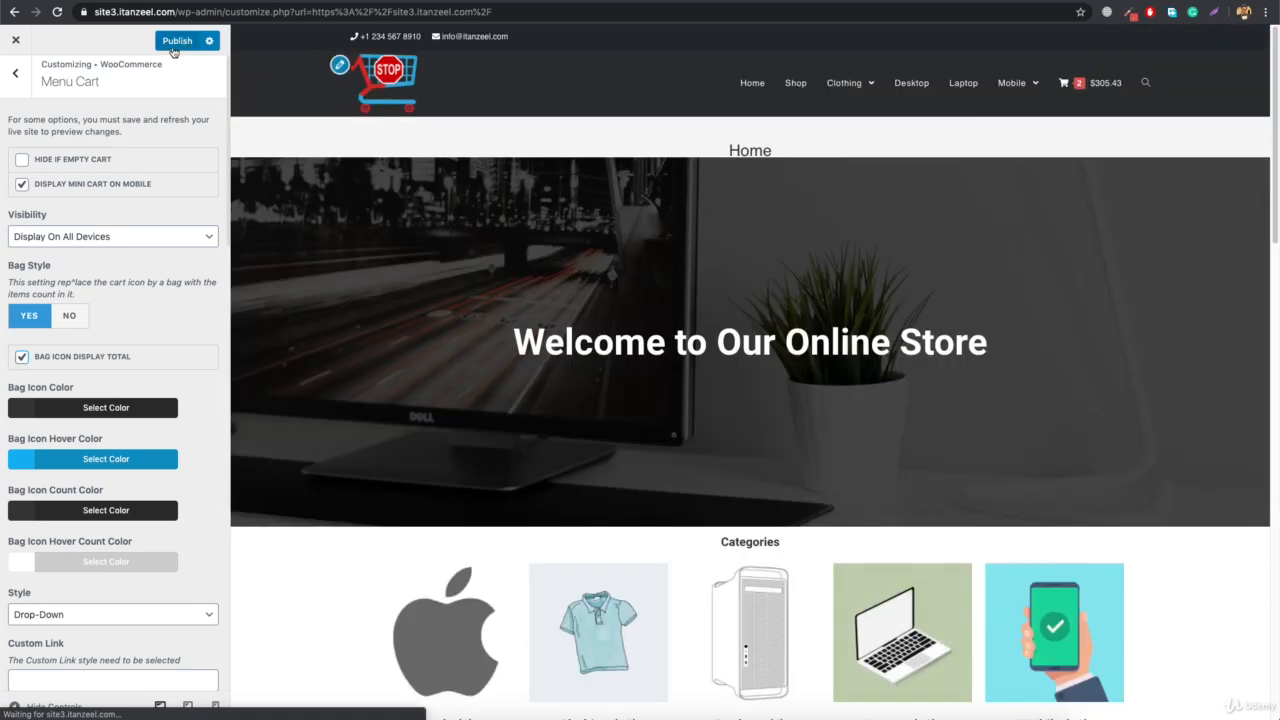
click(174, 47)
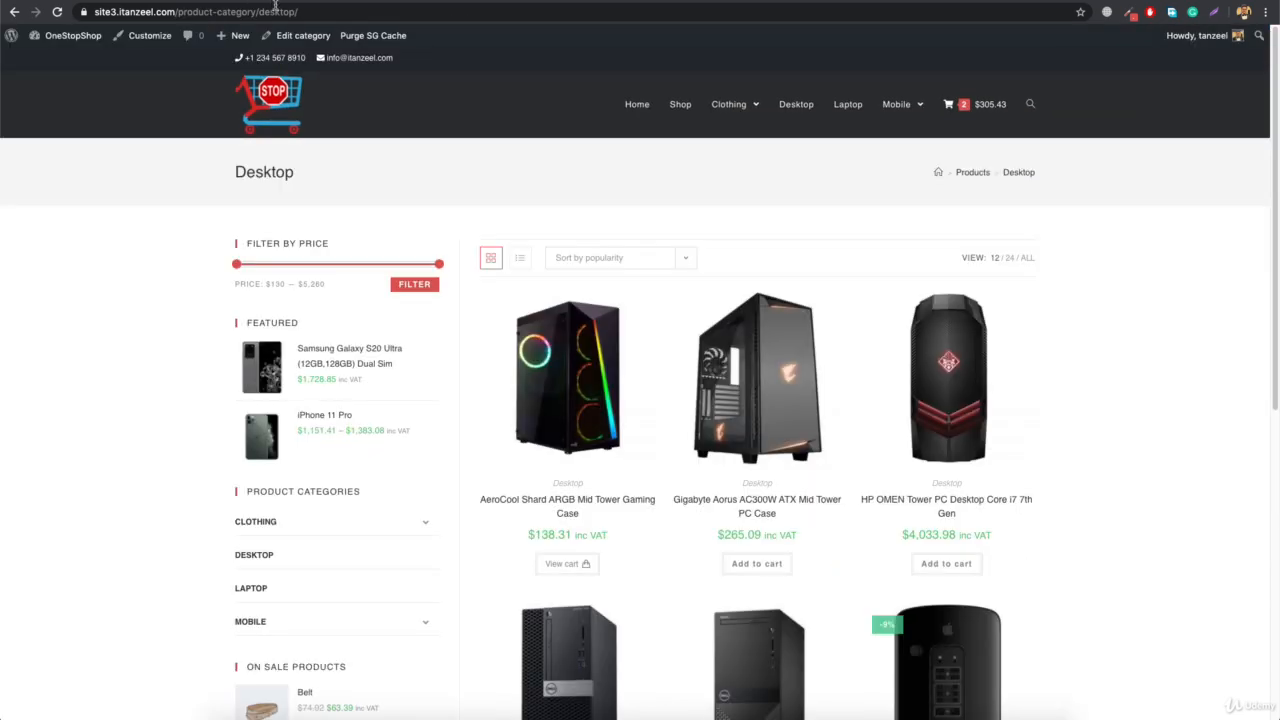
Reload the live Desktop category page to check the bag-style cart in the header
click(281, 11)
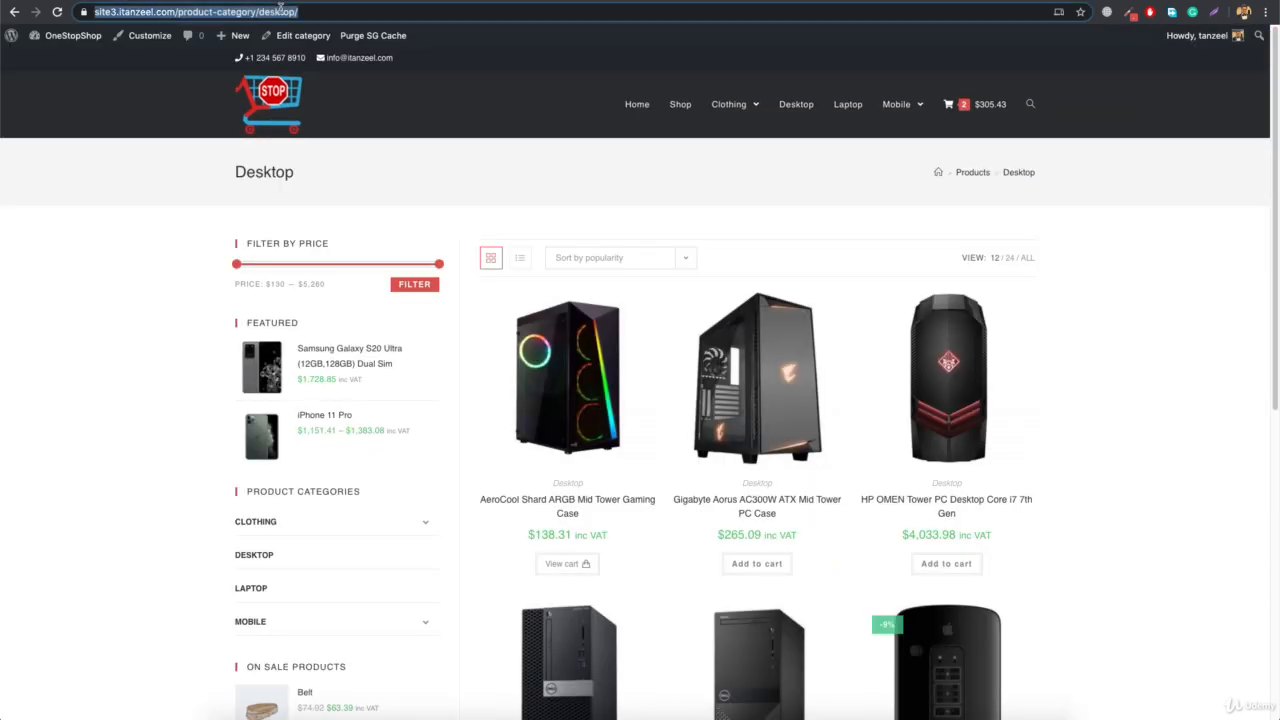
key(Return)
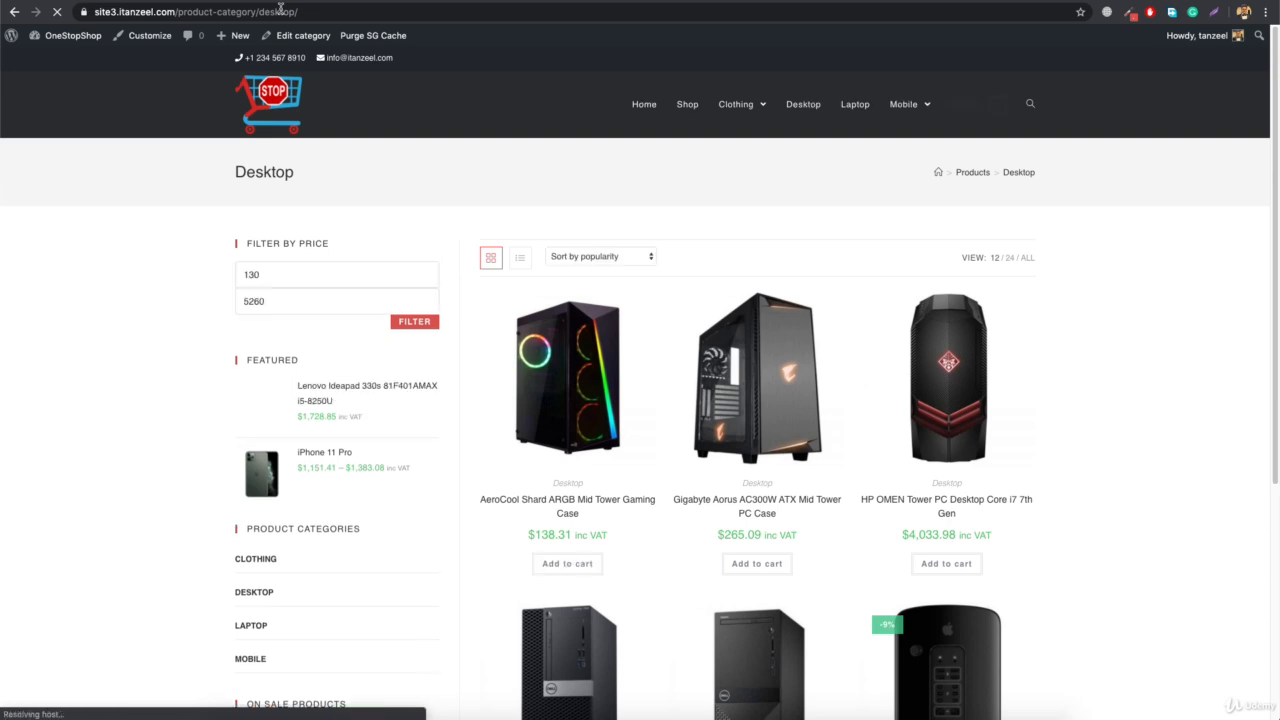
click(281, 9)
key(Return)
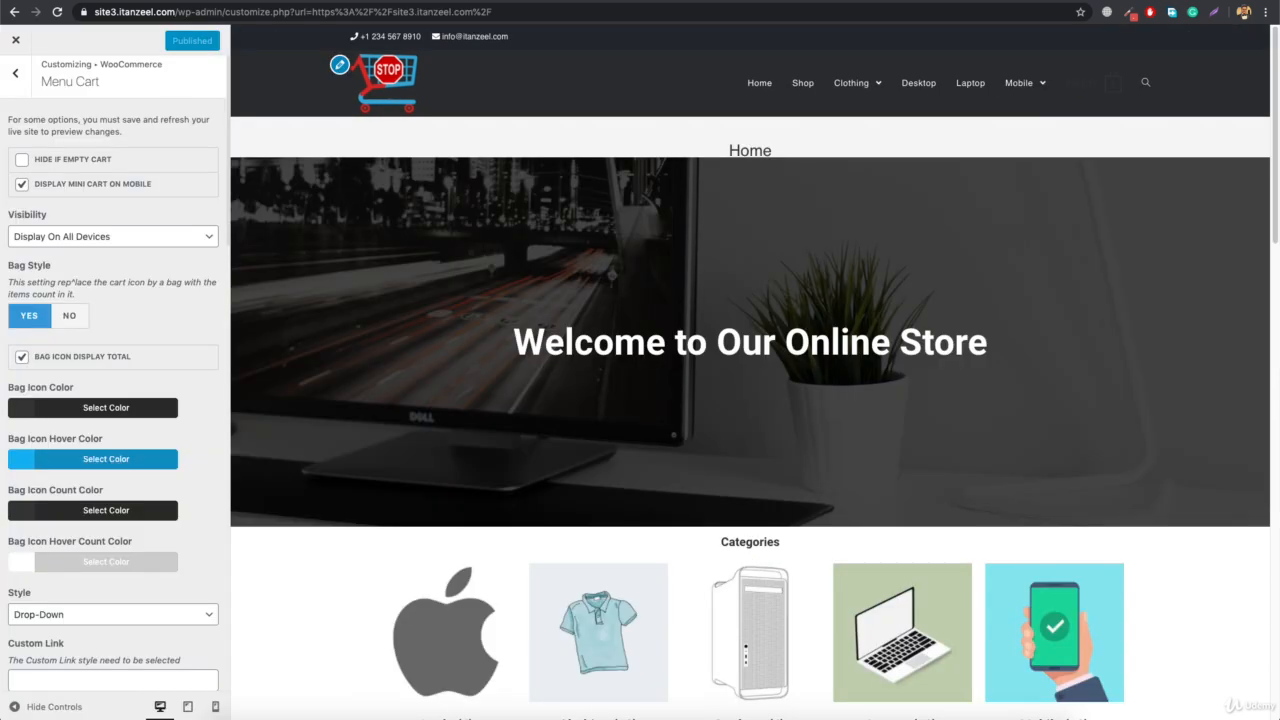
Set the Bag Icon Color to white
click(84, 407)
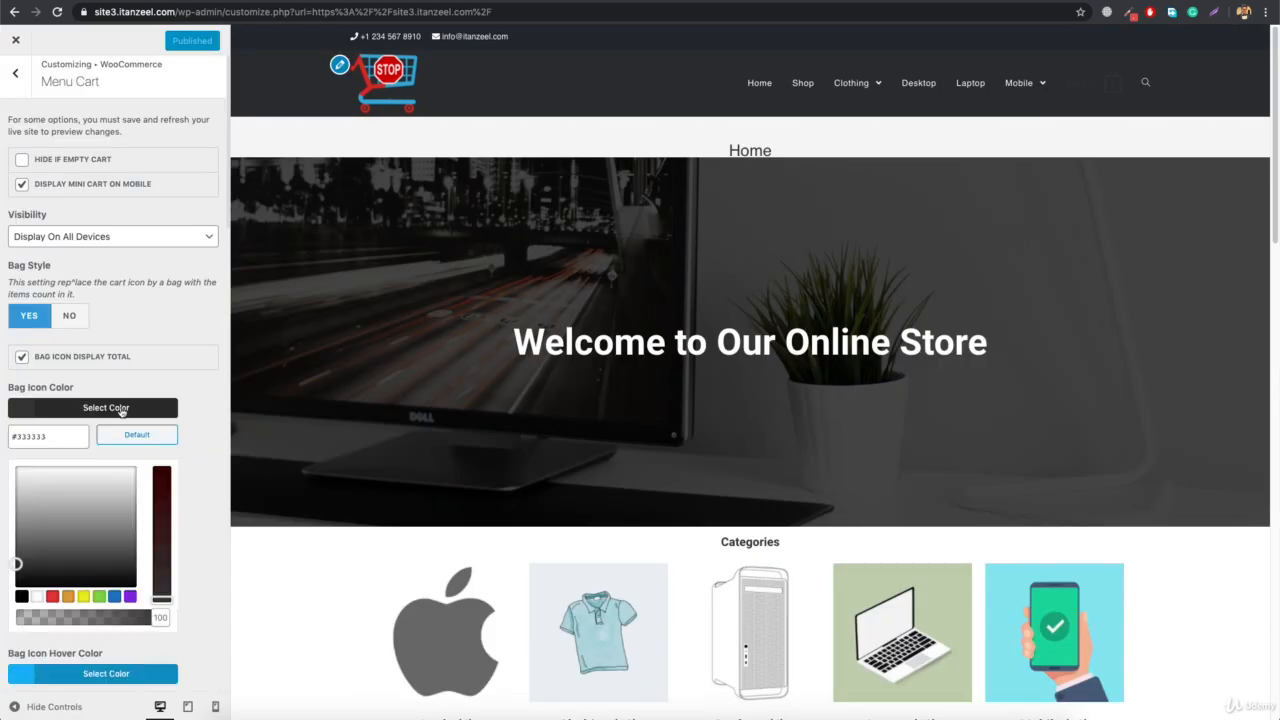
click(36, 597)
click(84, 409)
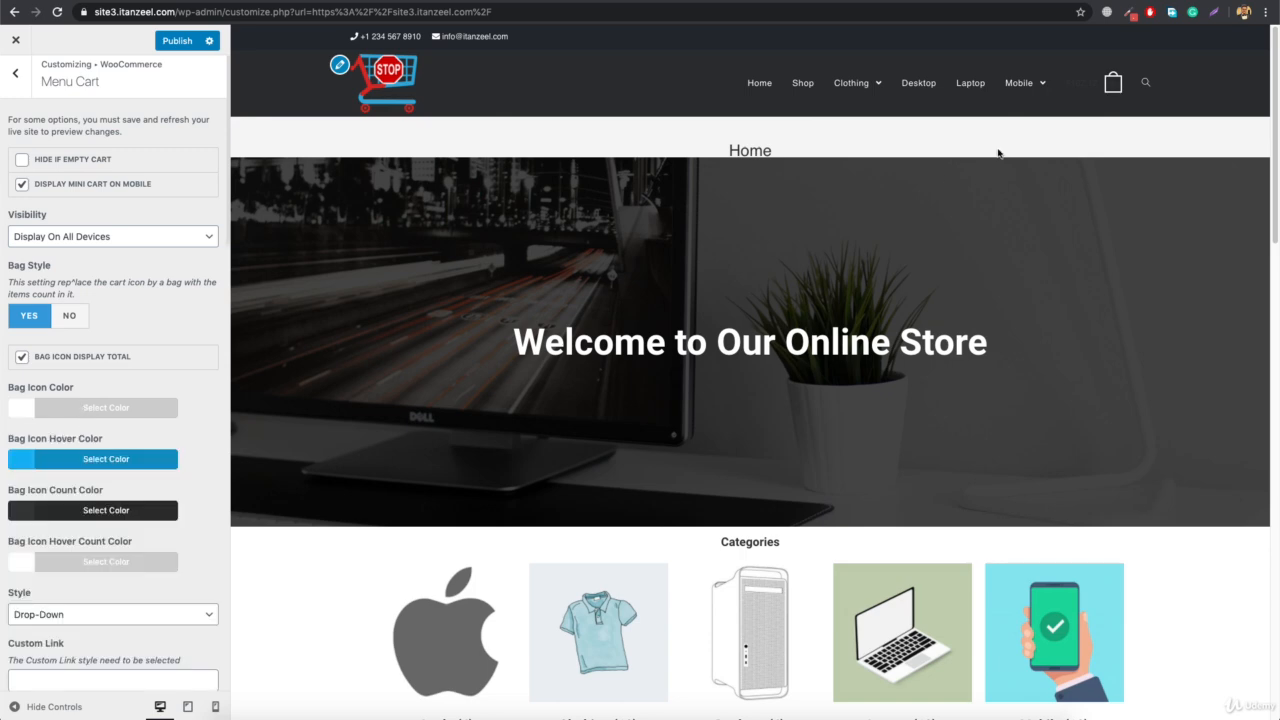
Set the Bag Icon Count Color to white (#ffffff)
mouse_move(1108, 85)
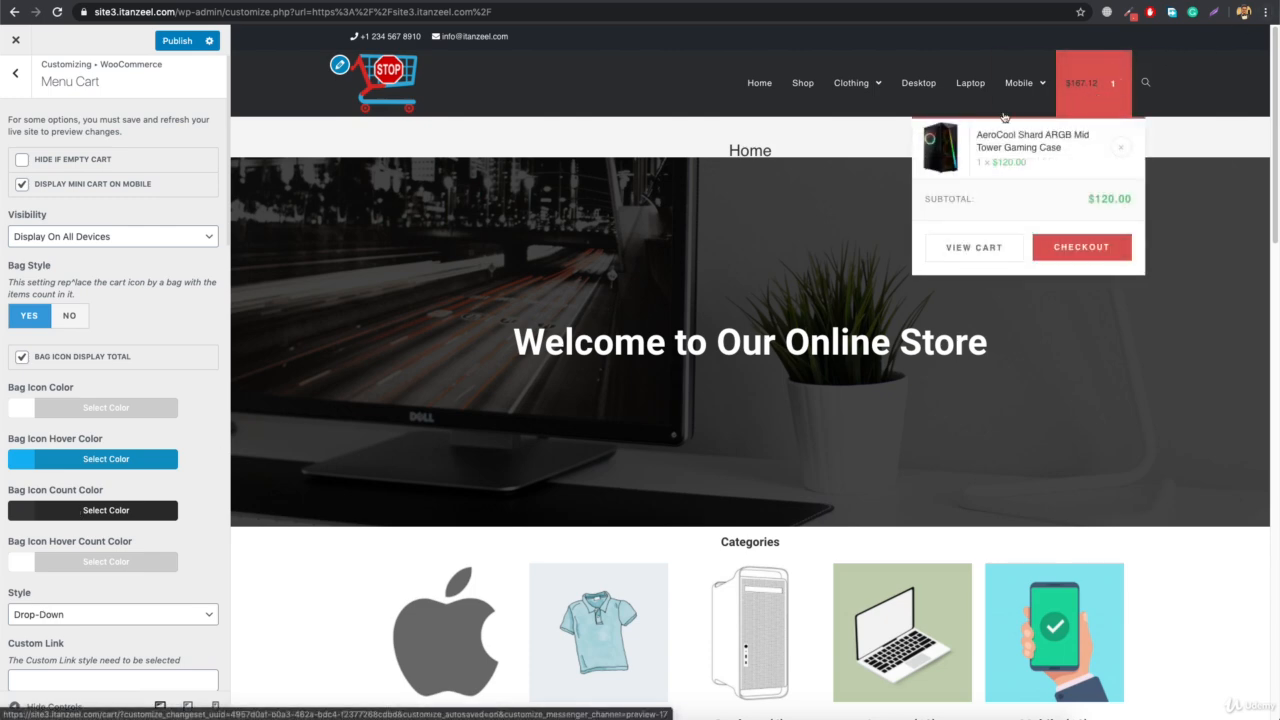
click(86, 512)
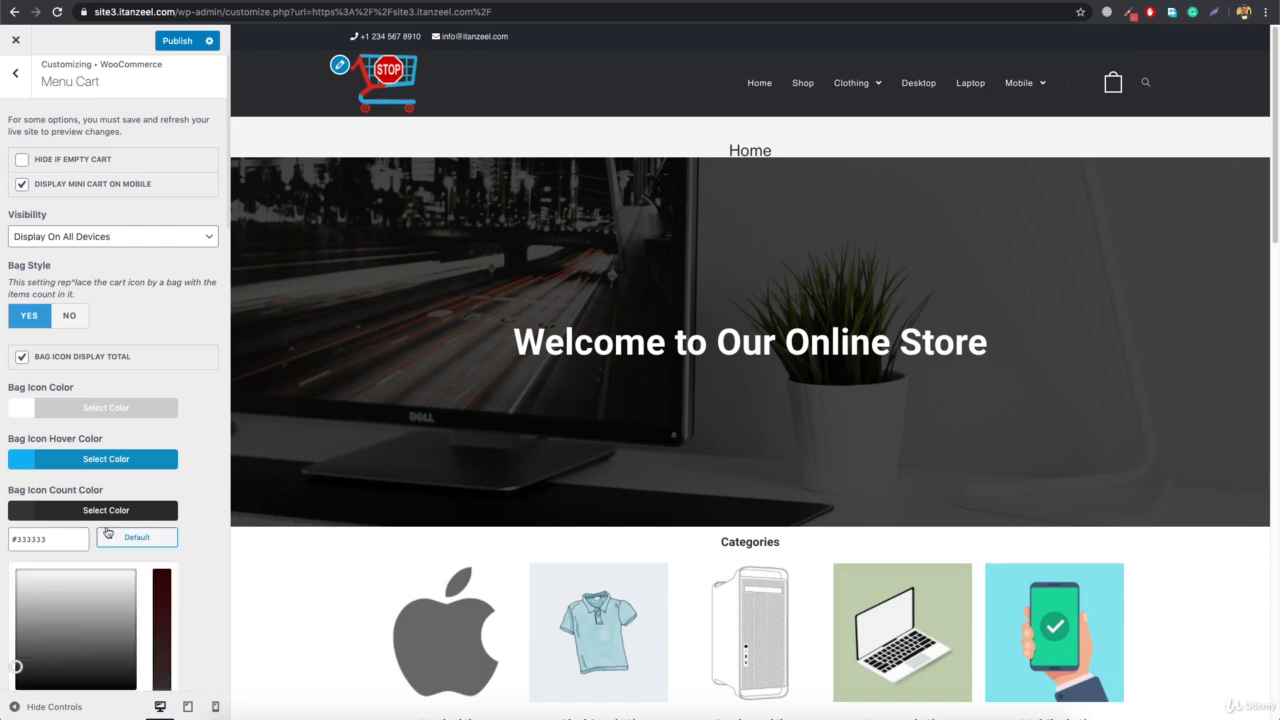
scroll(60, 620, down, 1)
click(37, 674)
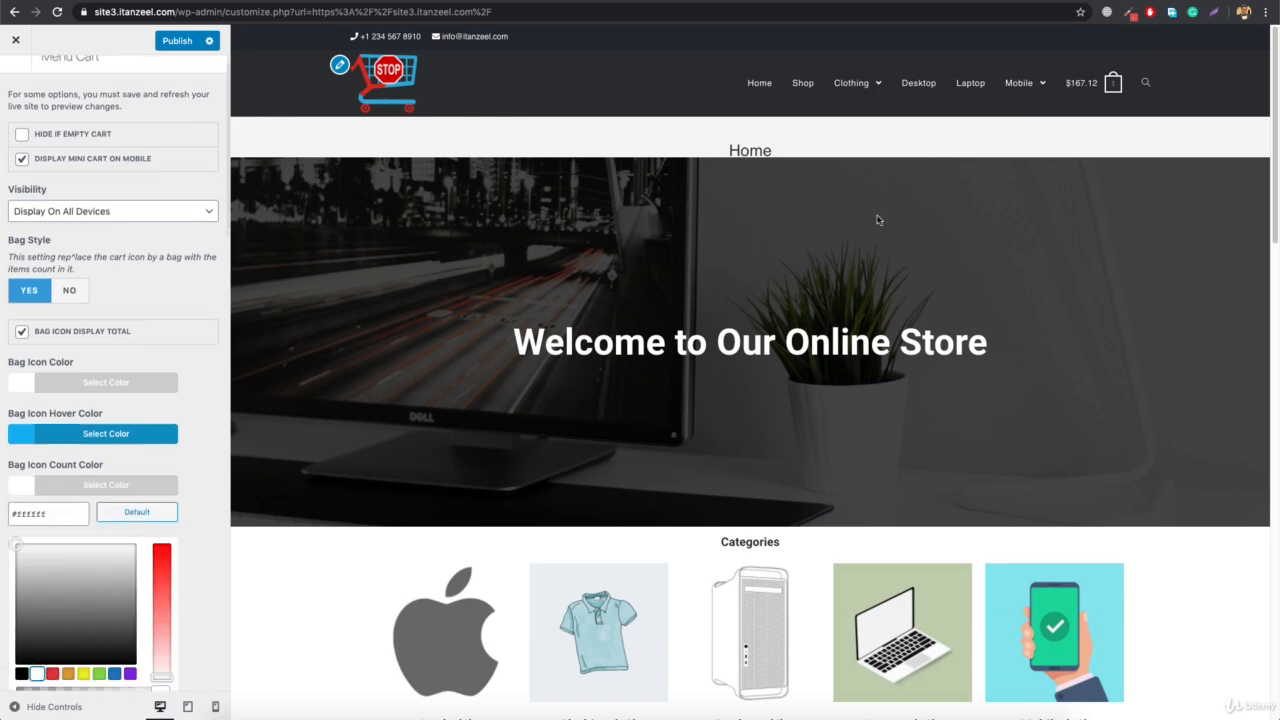
Try #d8514e as the Bag Icon Hover Color, check it on the header cart, and restore the default color
click(102, 434)
triple_click(64, 458)
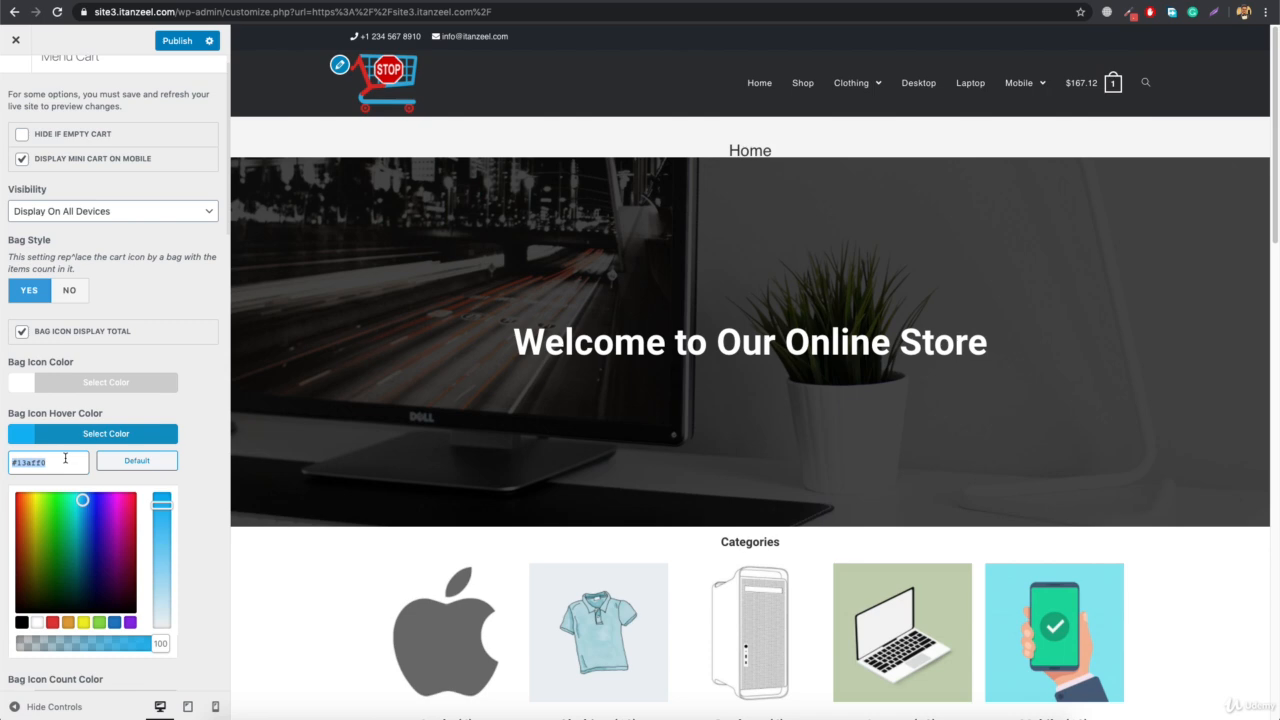
text(#d8514e)
mouse_move(1094, 100)
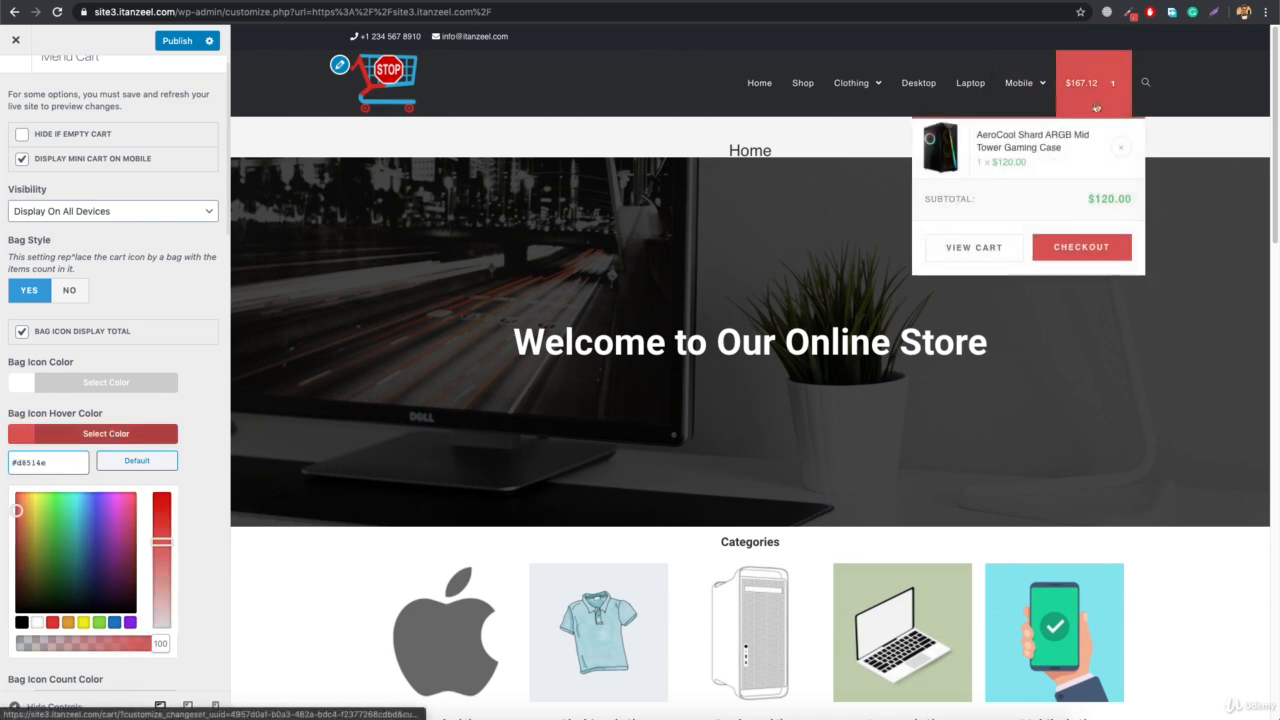
click(131, 460)
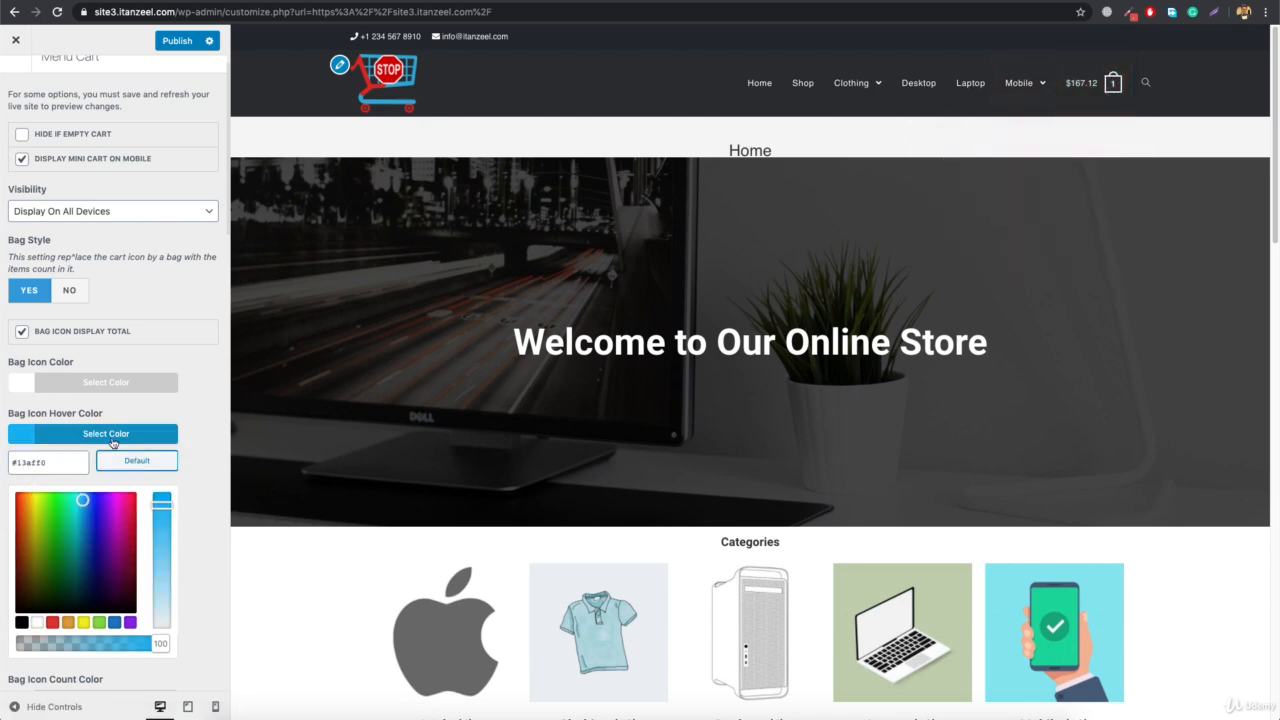
click(112, 438)
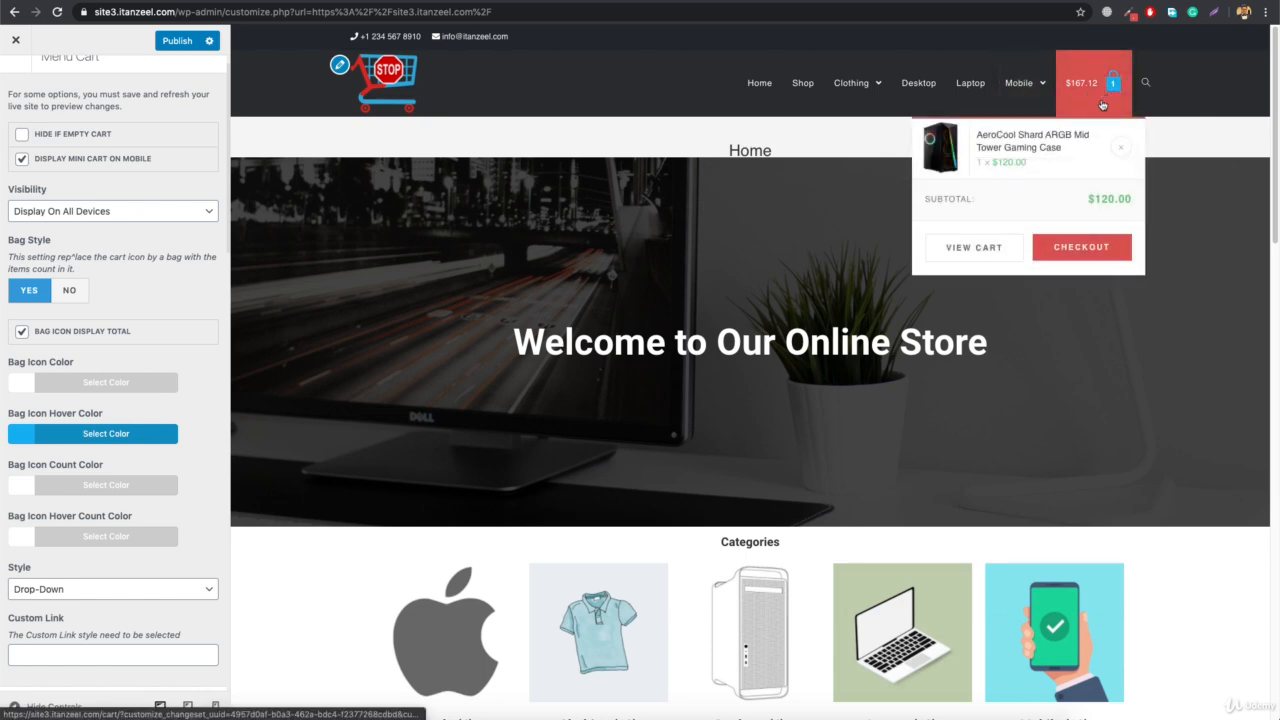
Set the Bag Icon Hover Color to black (#000000) and check it on the header cart
click(113, 437)
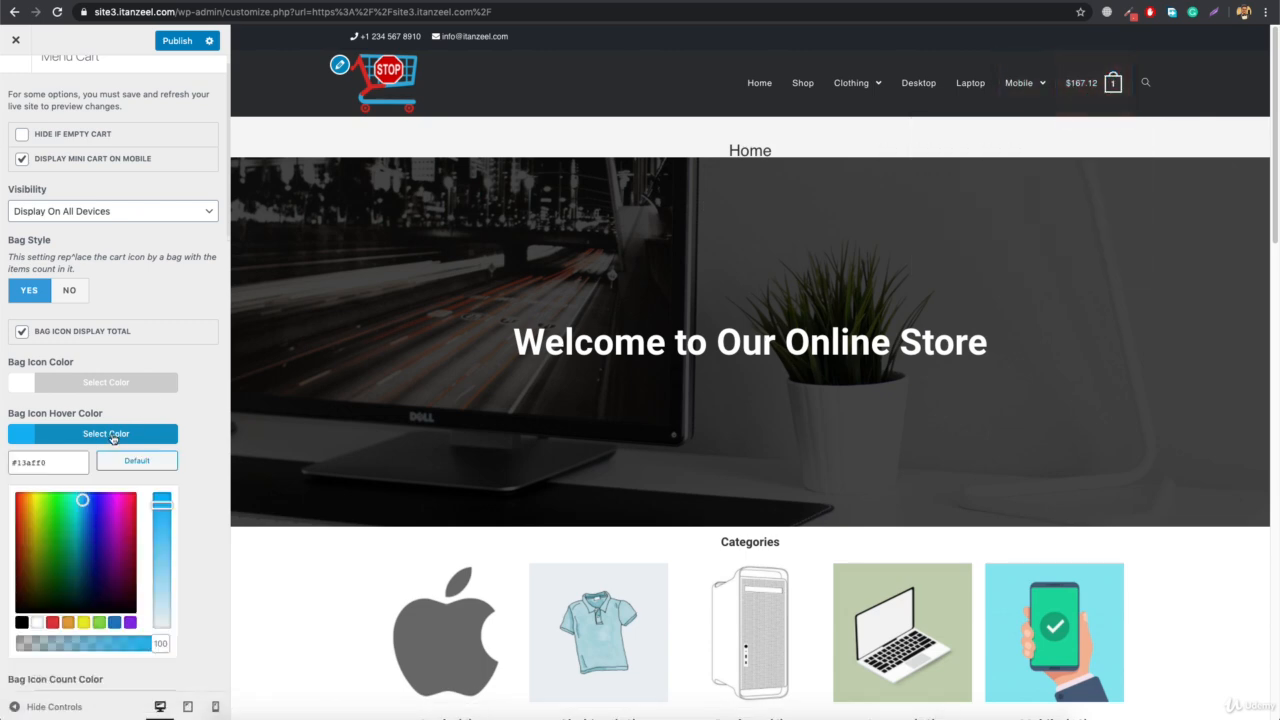
click(21, 623)
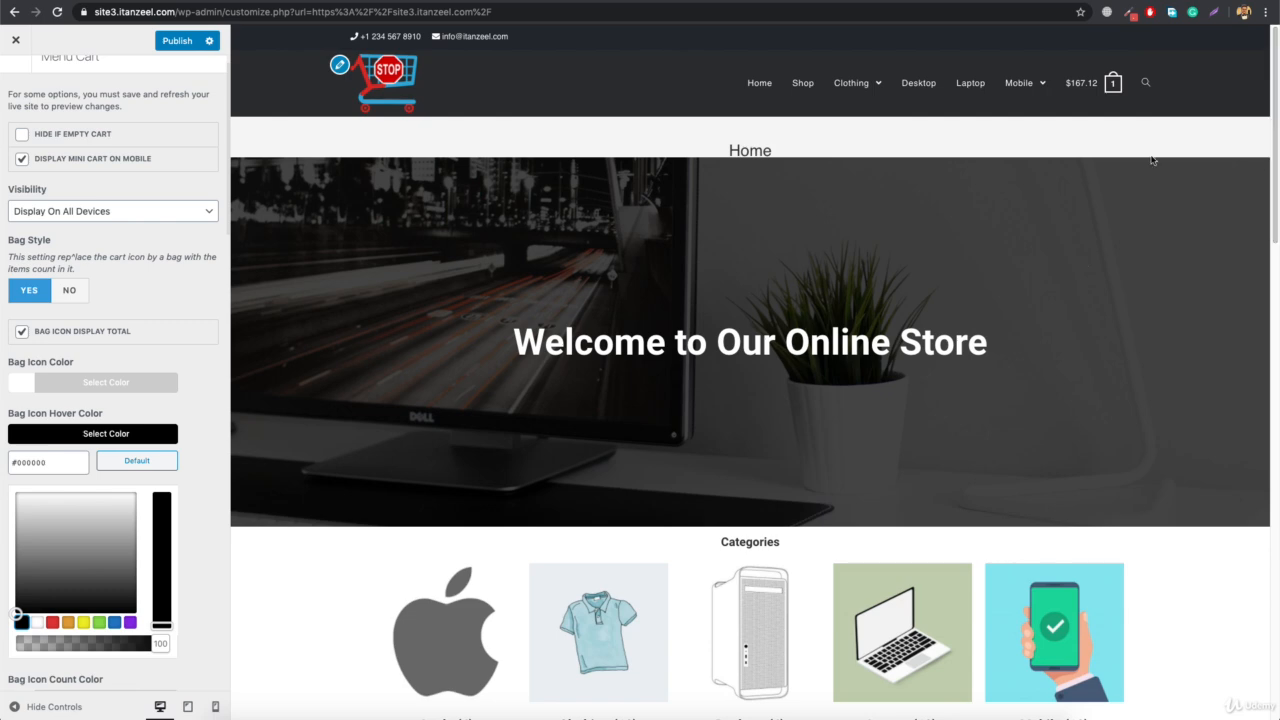
mouse_move(1095, 84)
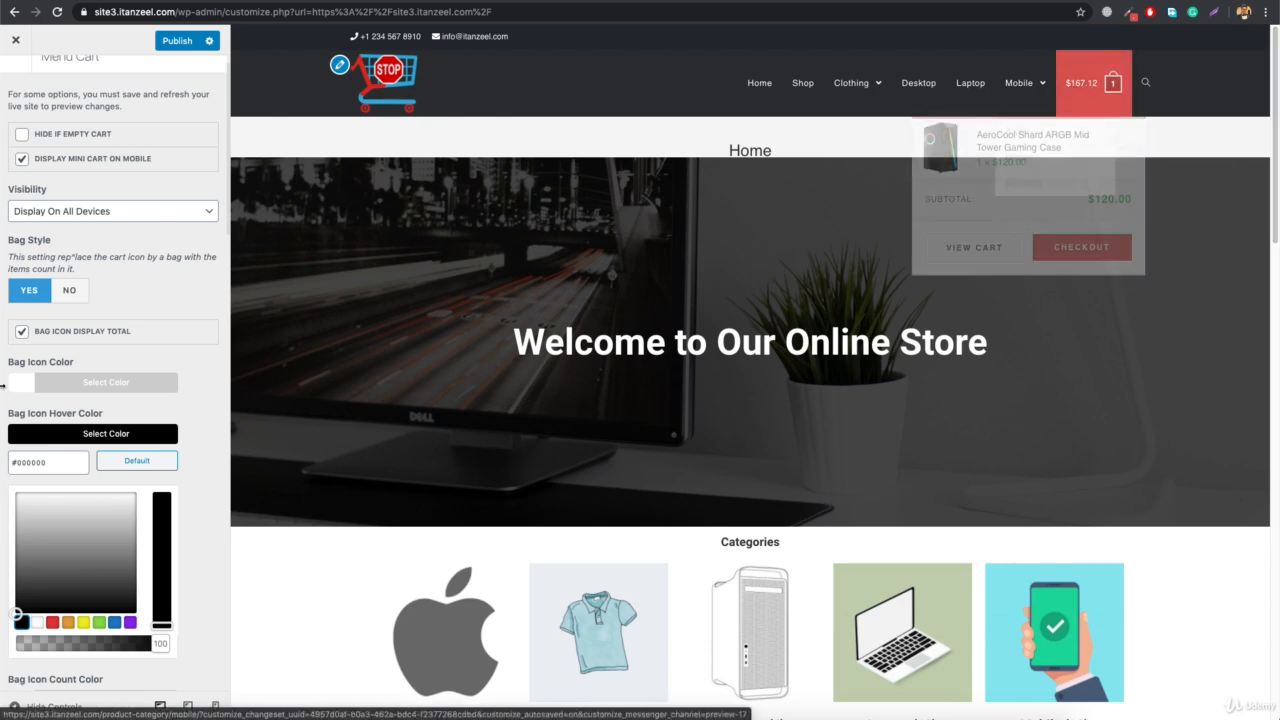
click(92, 440)
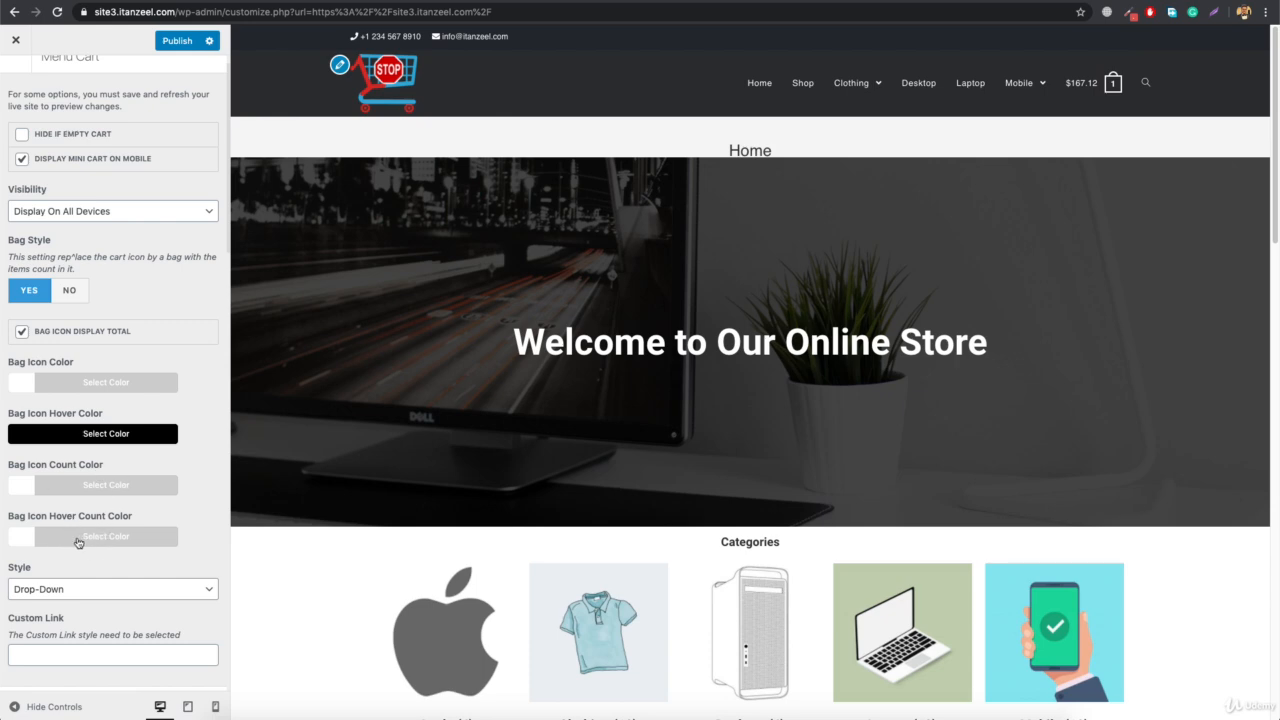
Try Custom Link as the menu cart's Style, and set it back to Drop-Down
scroll(105, 530, down, 2)
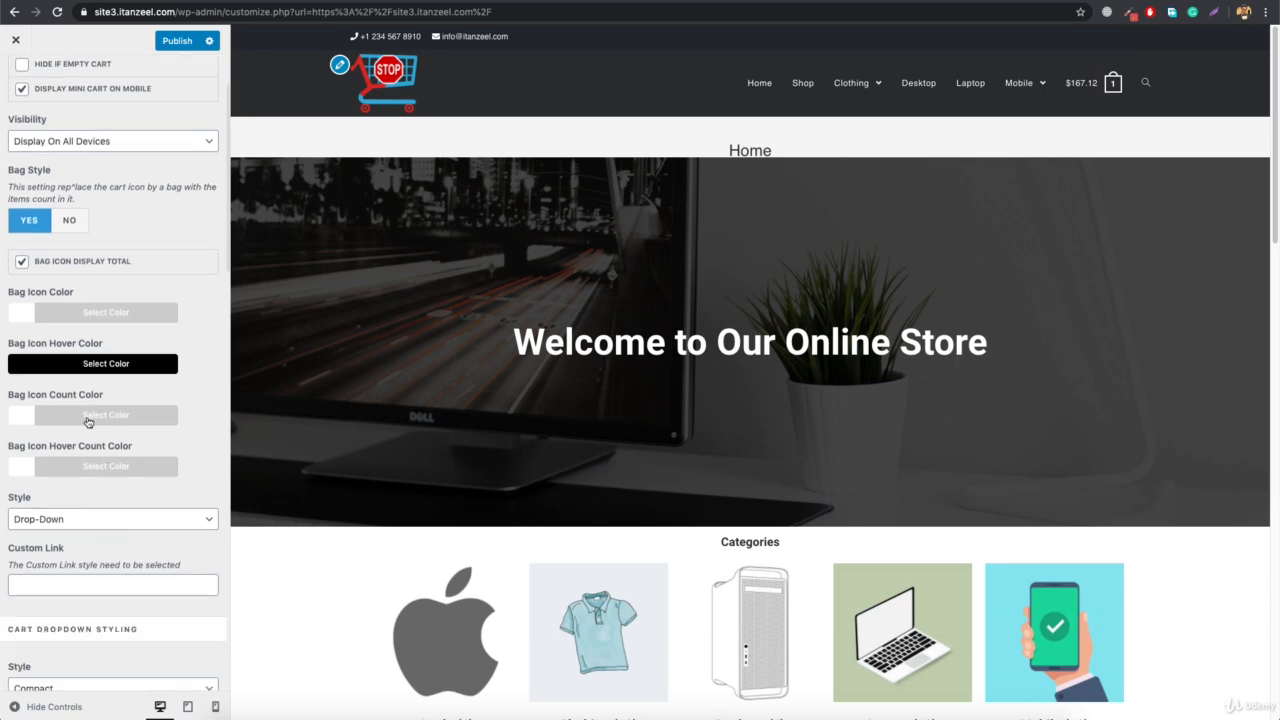
click(36, 521)
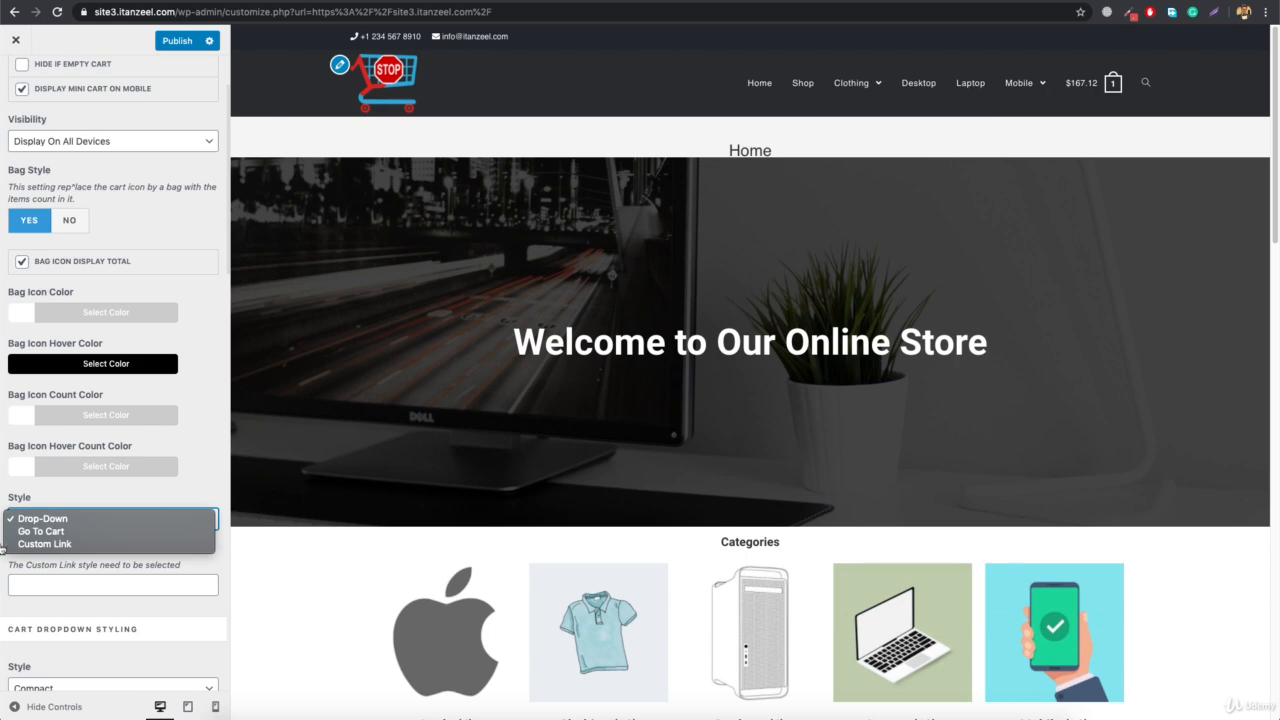
click(71, 548)
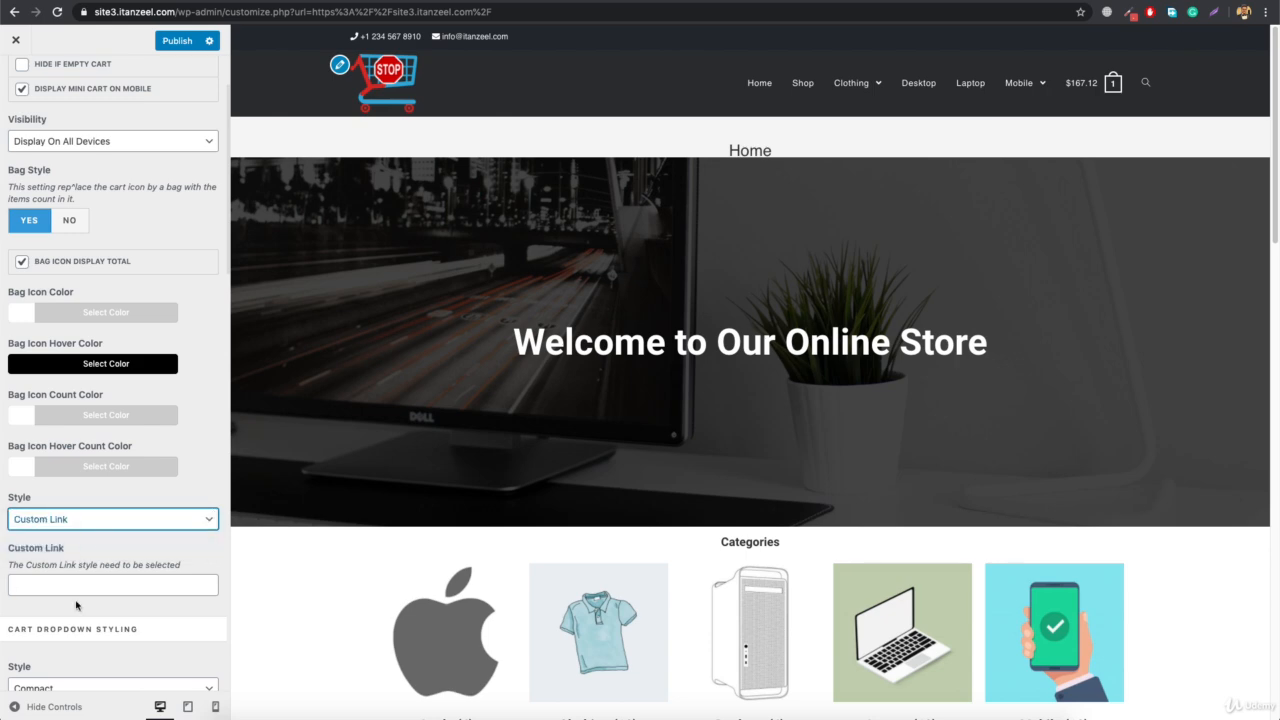
click(110, 519)
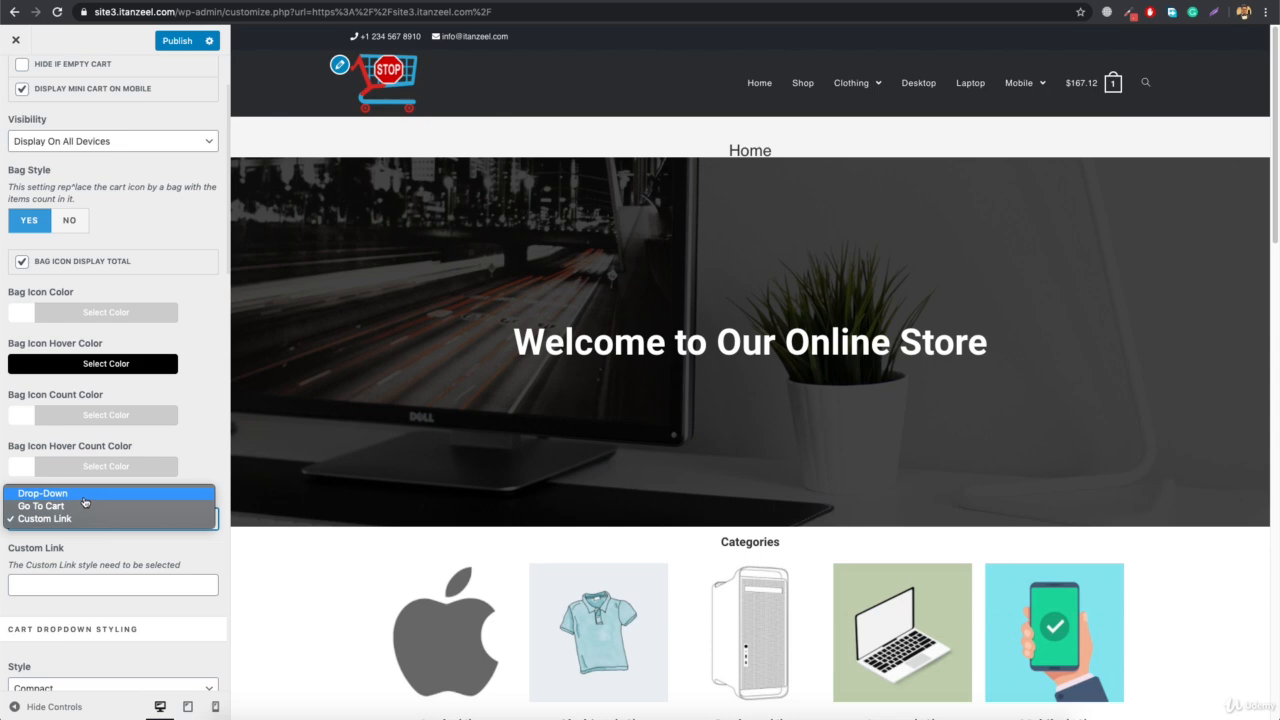
click(85, 495)
Try the Spacious cart dropdown style, check it on the header cart, and set the style back to Compact
scroll(85, 502, down, 1)
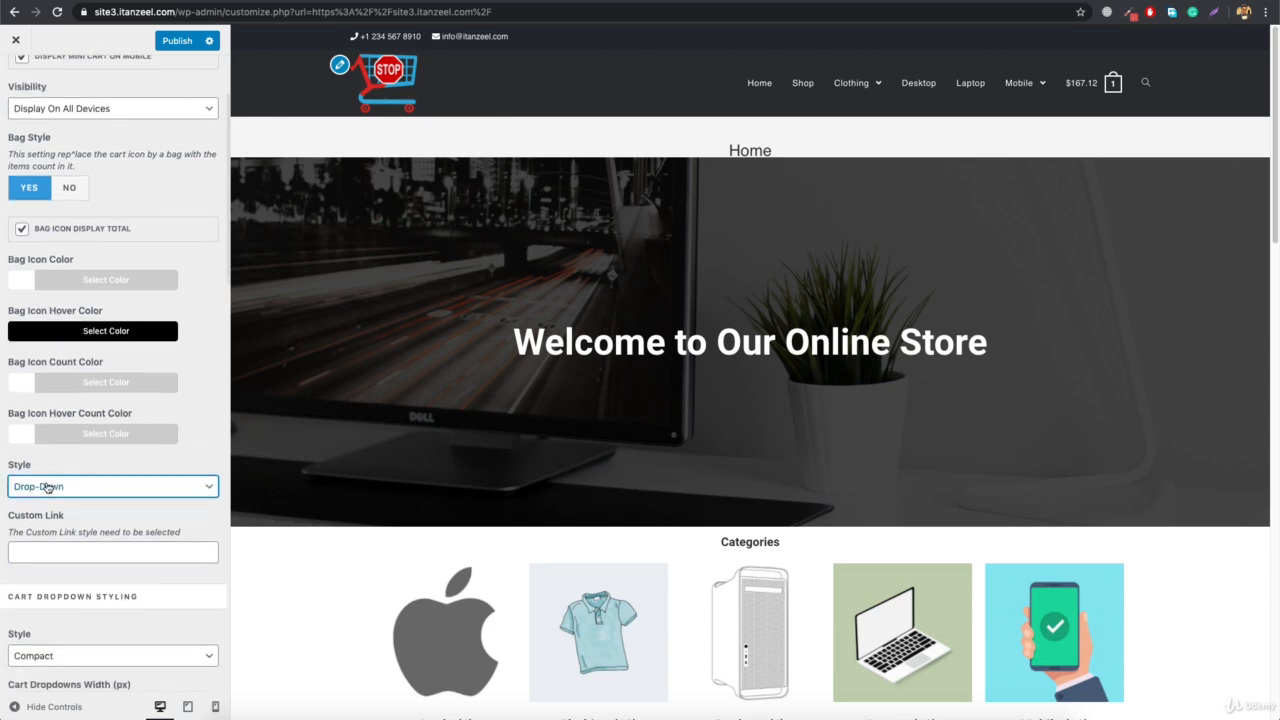
scroll(140, 466, down, 5)
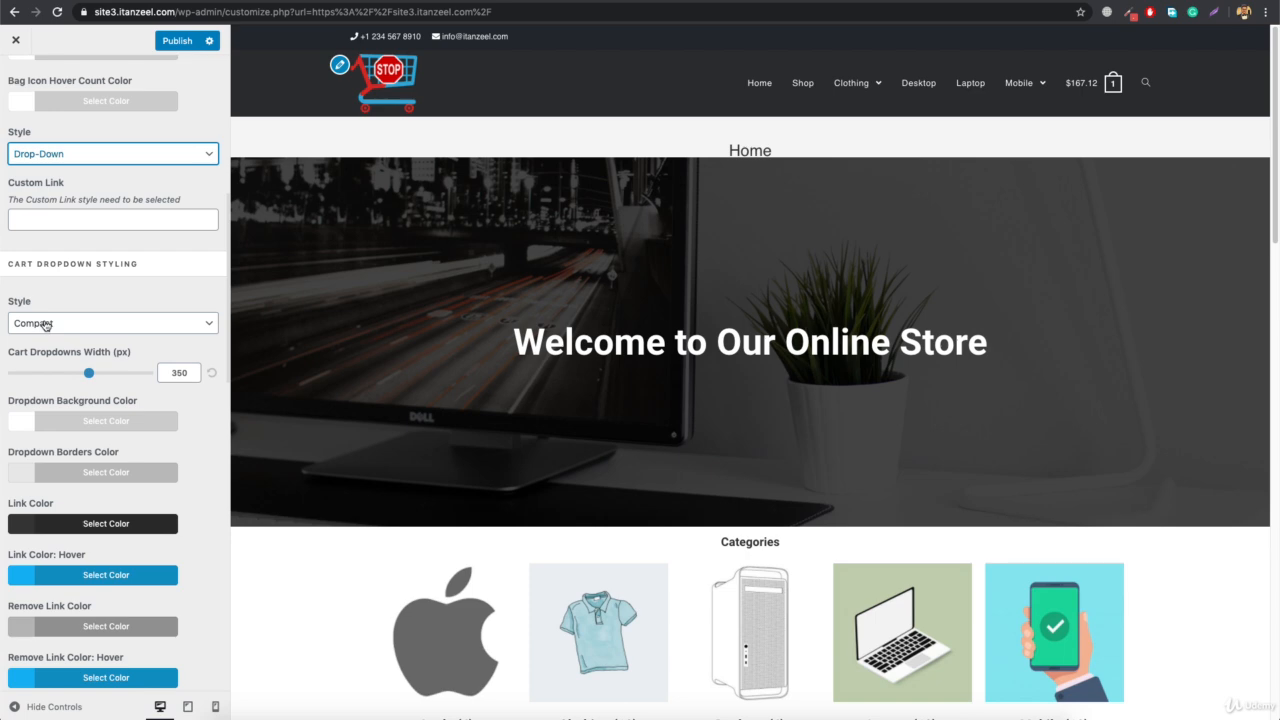
mouse_move(1090, 86)
click(86, 325)
click(125, 337)
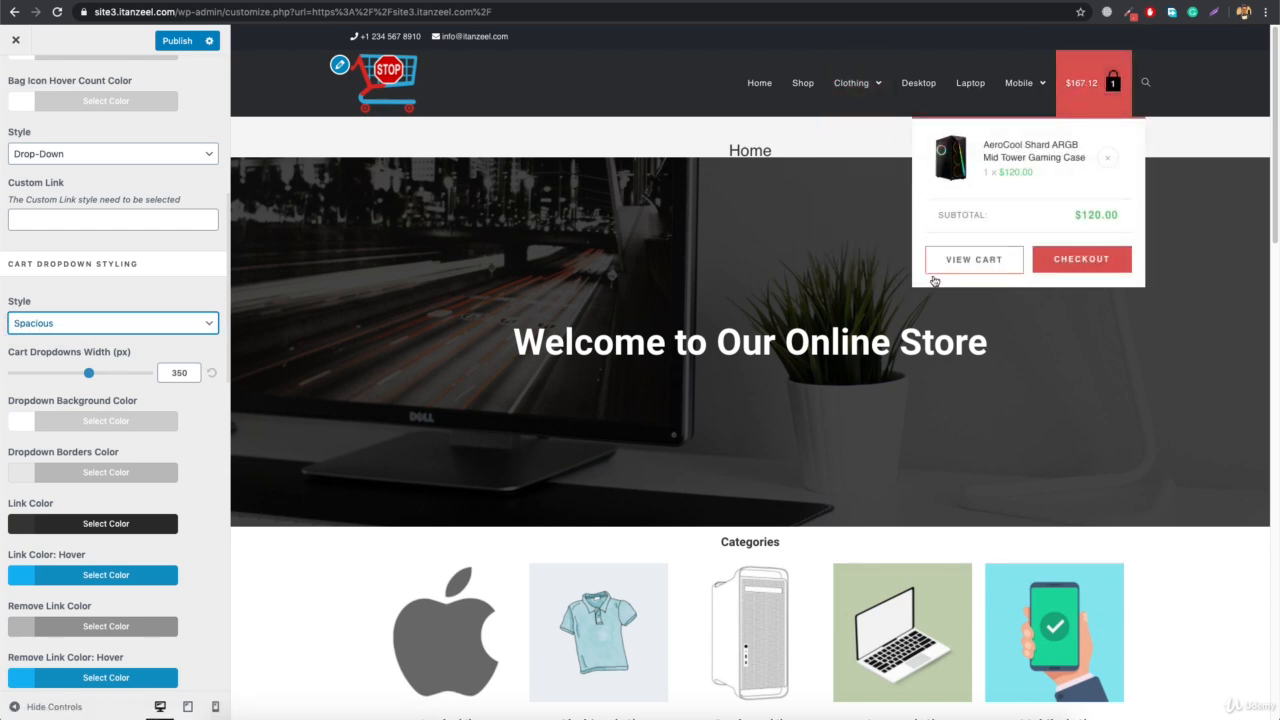
click(145, 323)
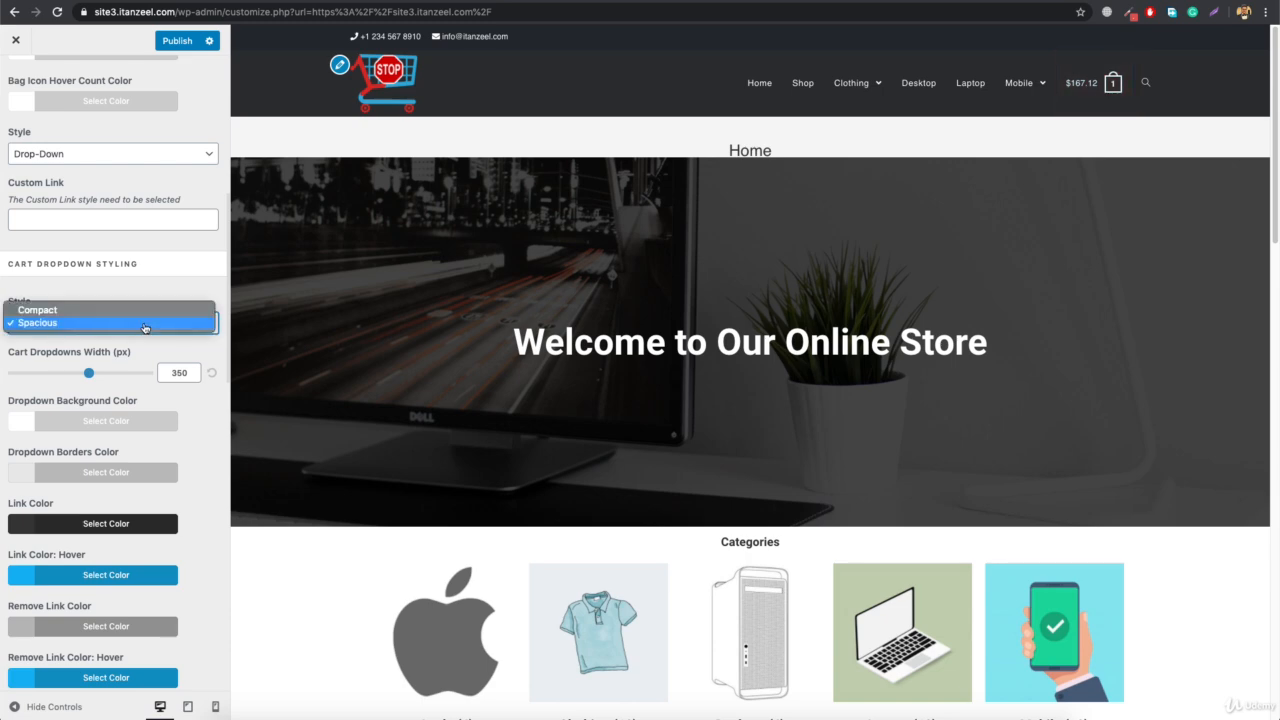
click(103, 311)
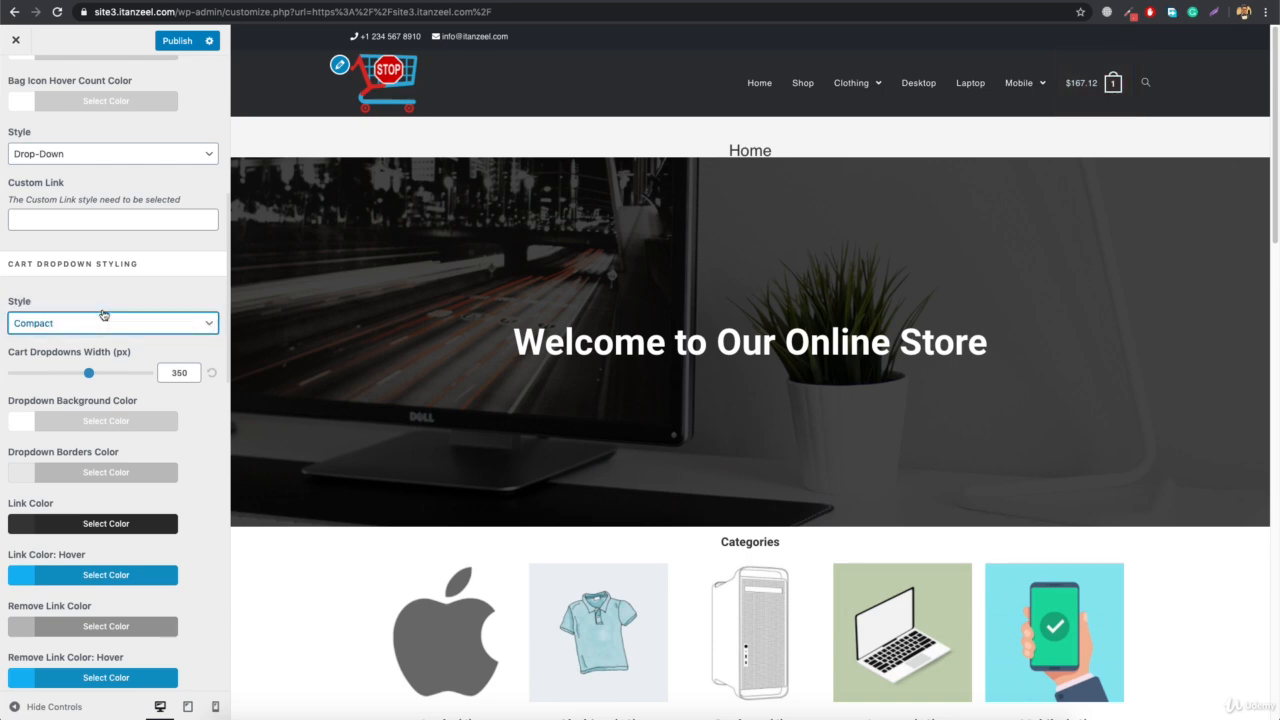
Try a Cart Dropdowns Width of 600 px, and restore the default width
mouse_move(1088, 84)
drag(89, 375, 172, 378)
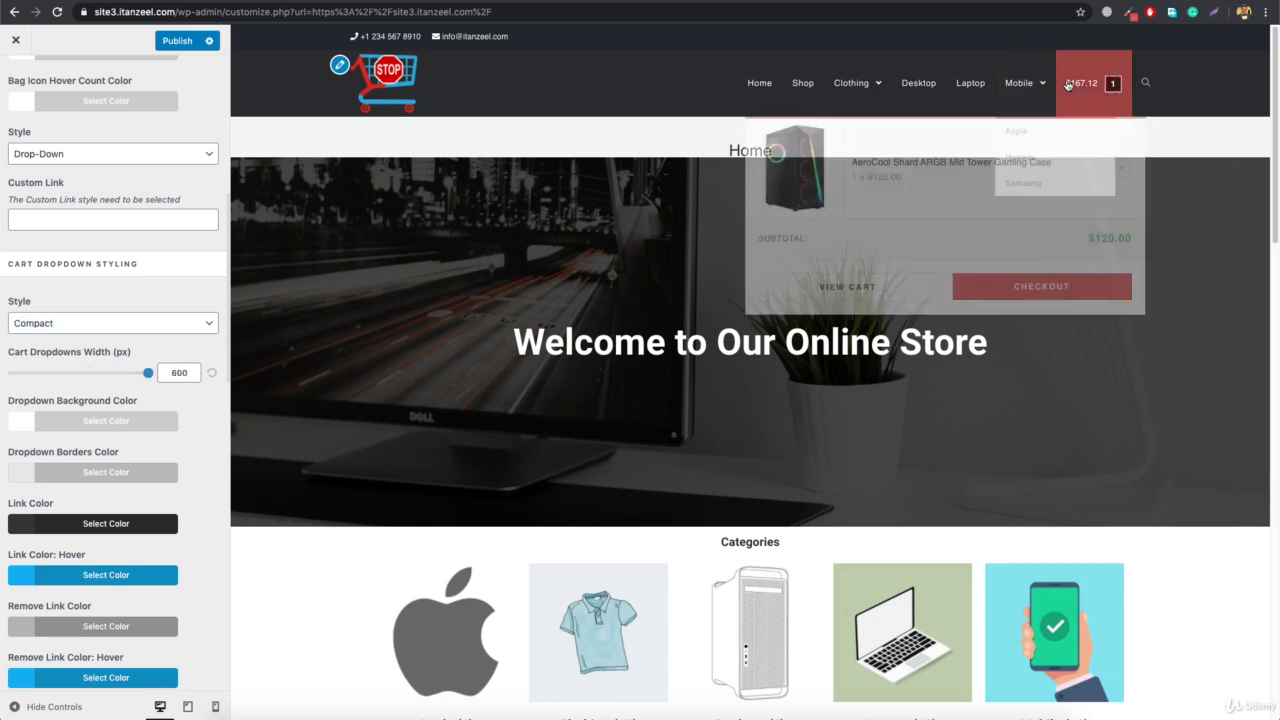
click(212, 376)
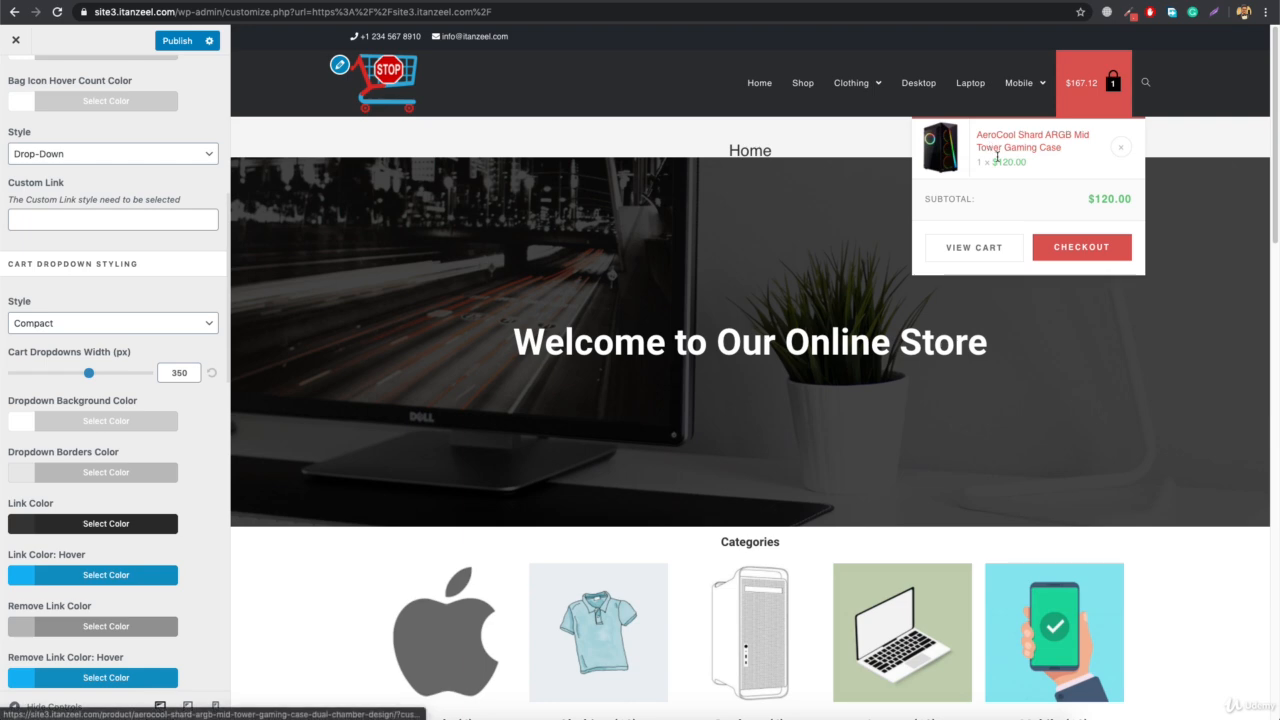
Examine the colors of the item price and the subtotal amount in the header cart dropdown
drag(995, 161, 1034, 165)
click(996, 162)
click(1034, 164)
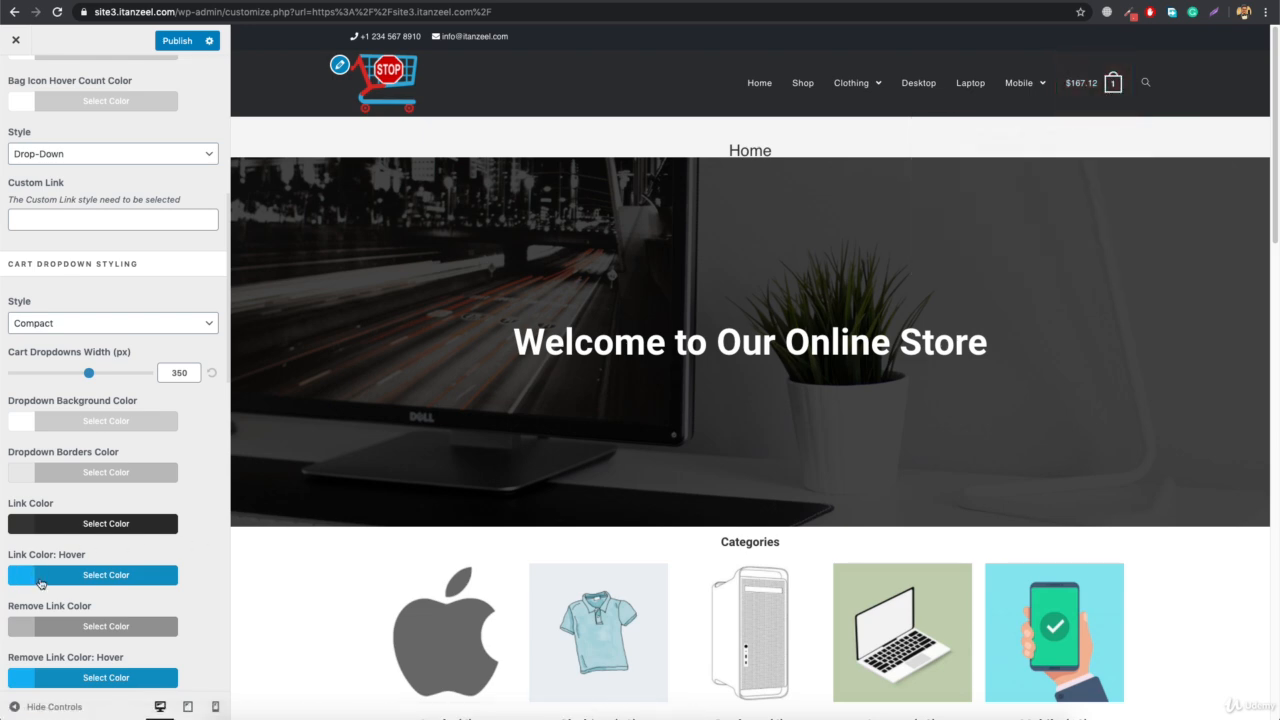
mouse_move(1100, 83)
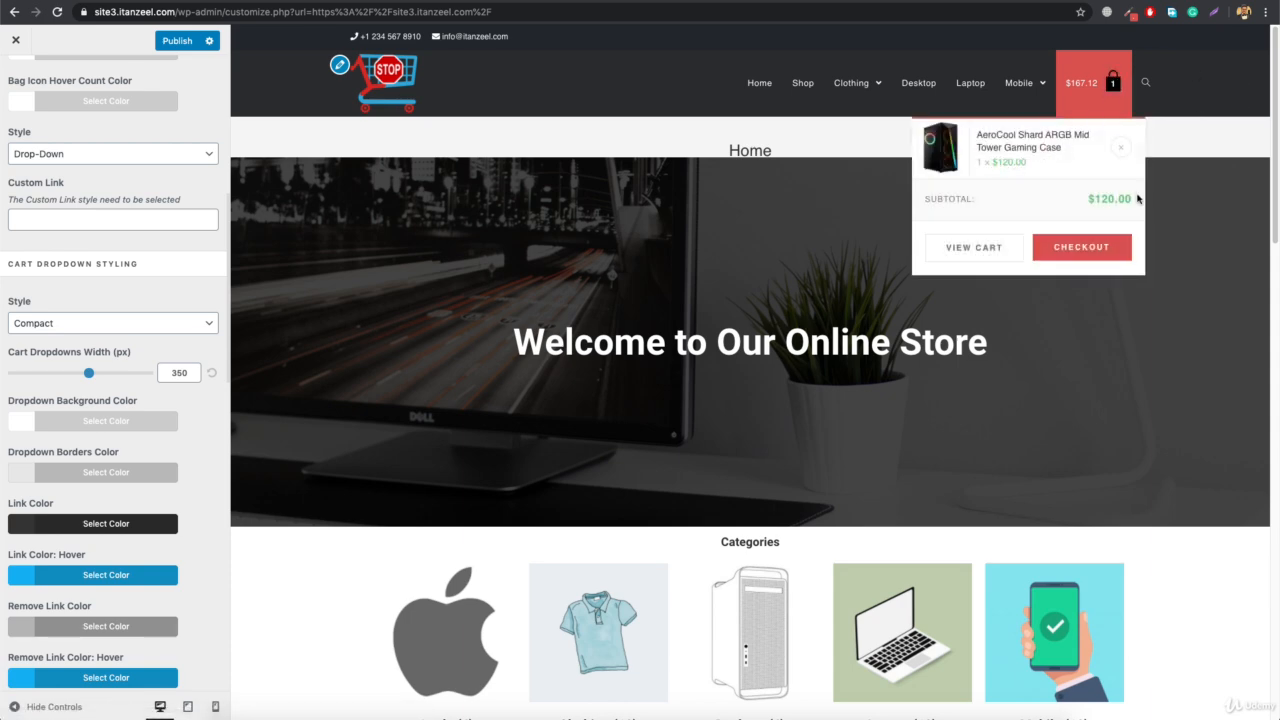
drag(1125, 199, 1090, 199)
click(1092, 199)
Set the cart dropdown's Price Color to #d8514e
scroll(138, 416, down, 5)
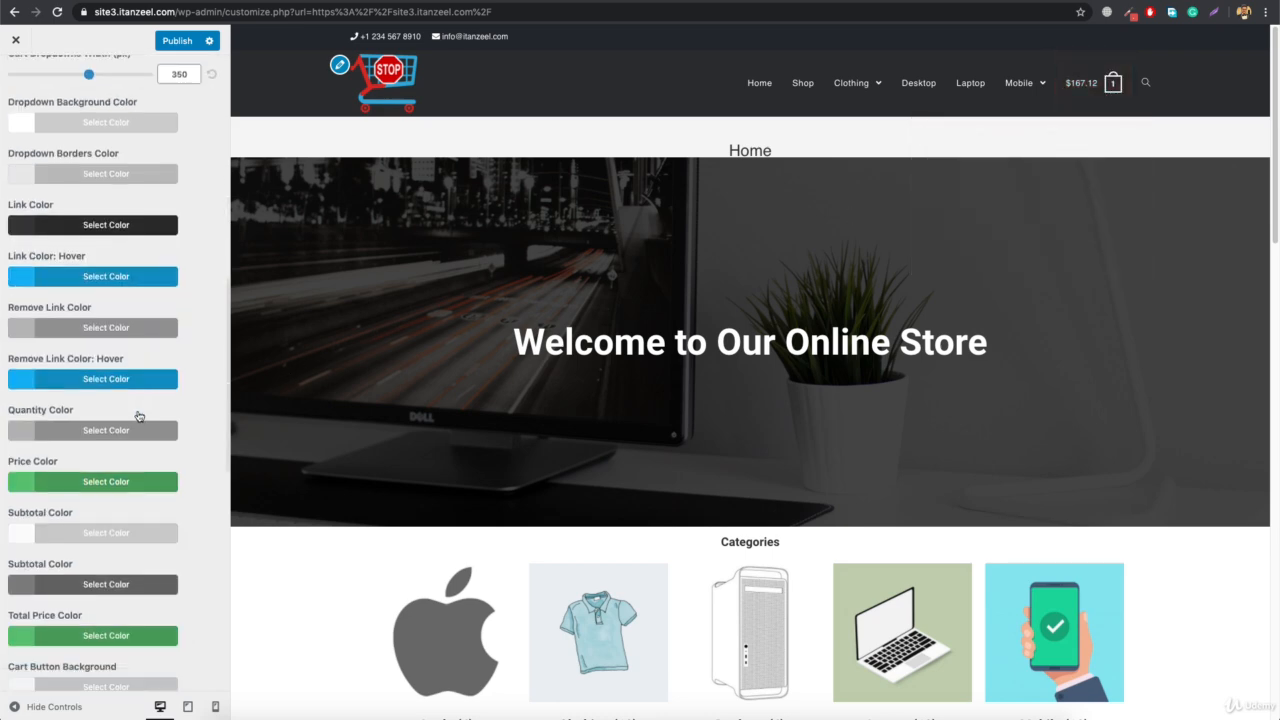
click(71, 482)
double_click(64, 508)
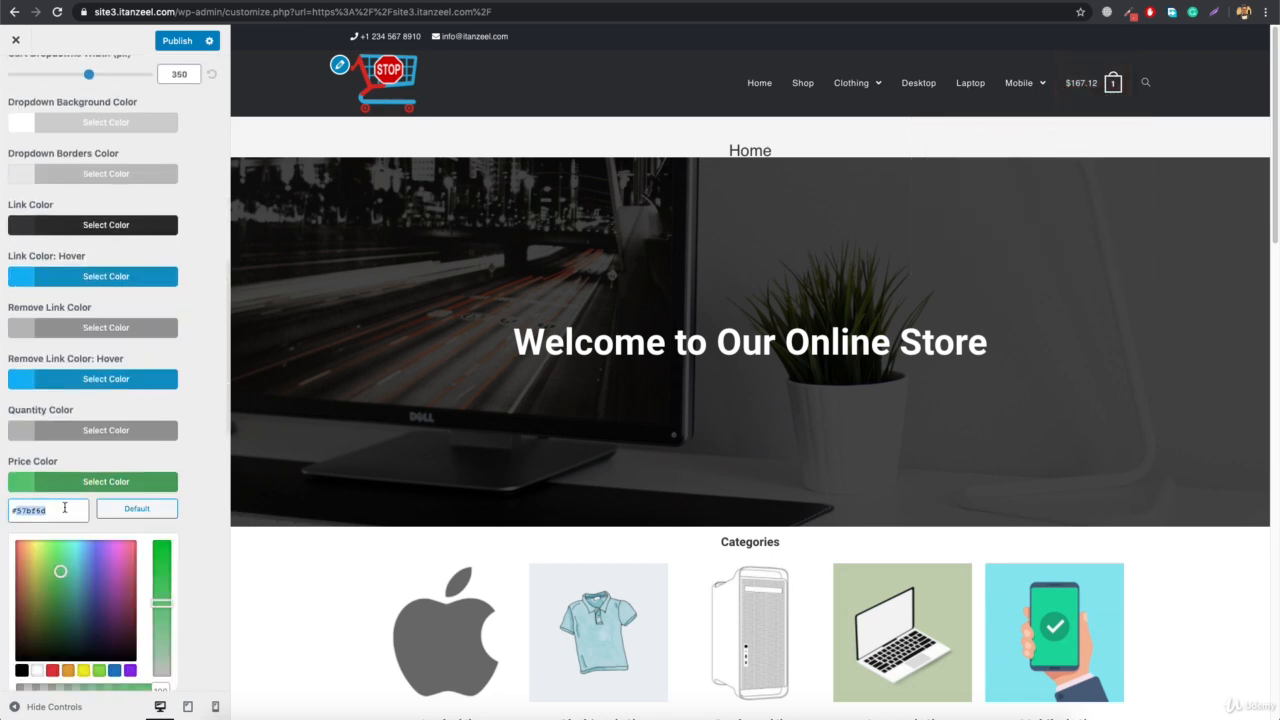
text(#d8514e)
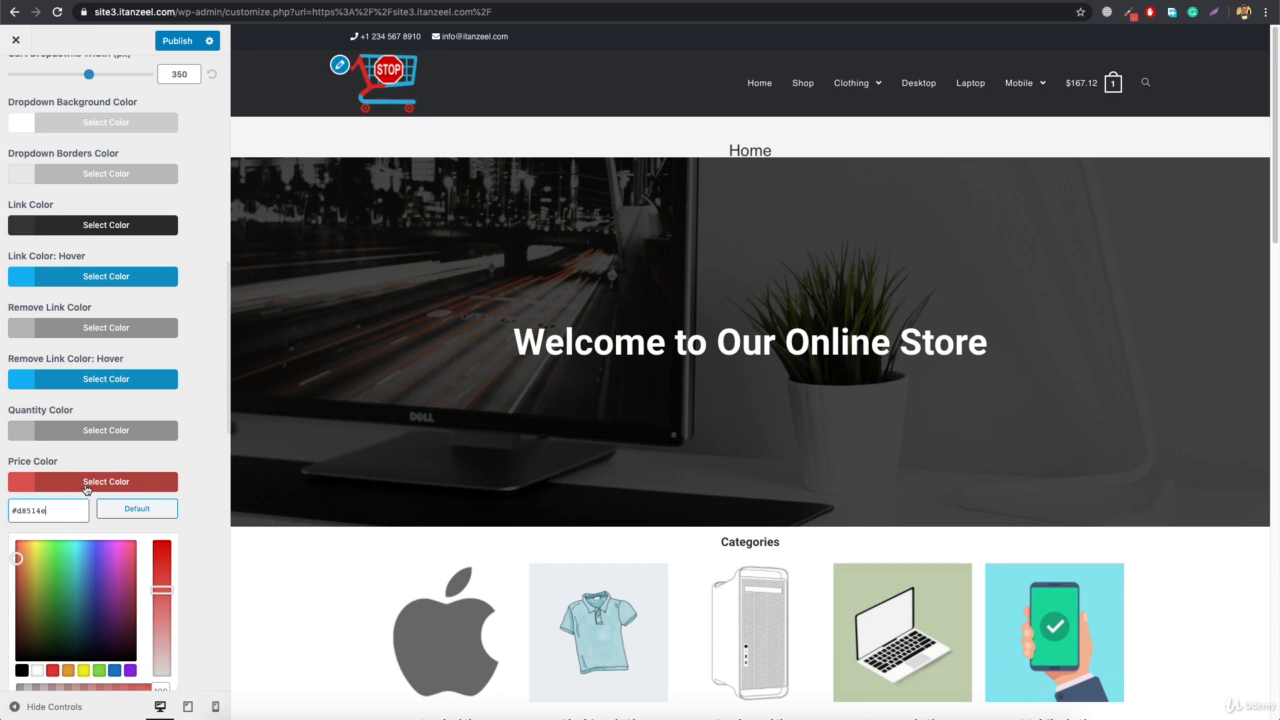
click(86, 489)
Set the cart dropdown's Total Price Color to #d8514e
scroll(88, 560, down, 1)
click(57, 614)
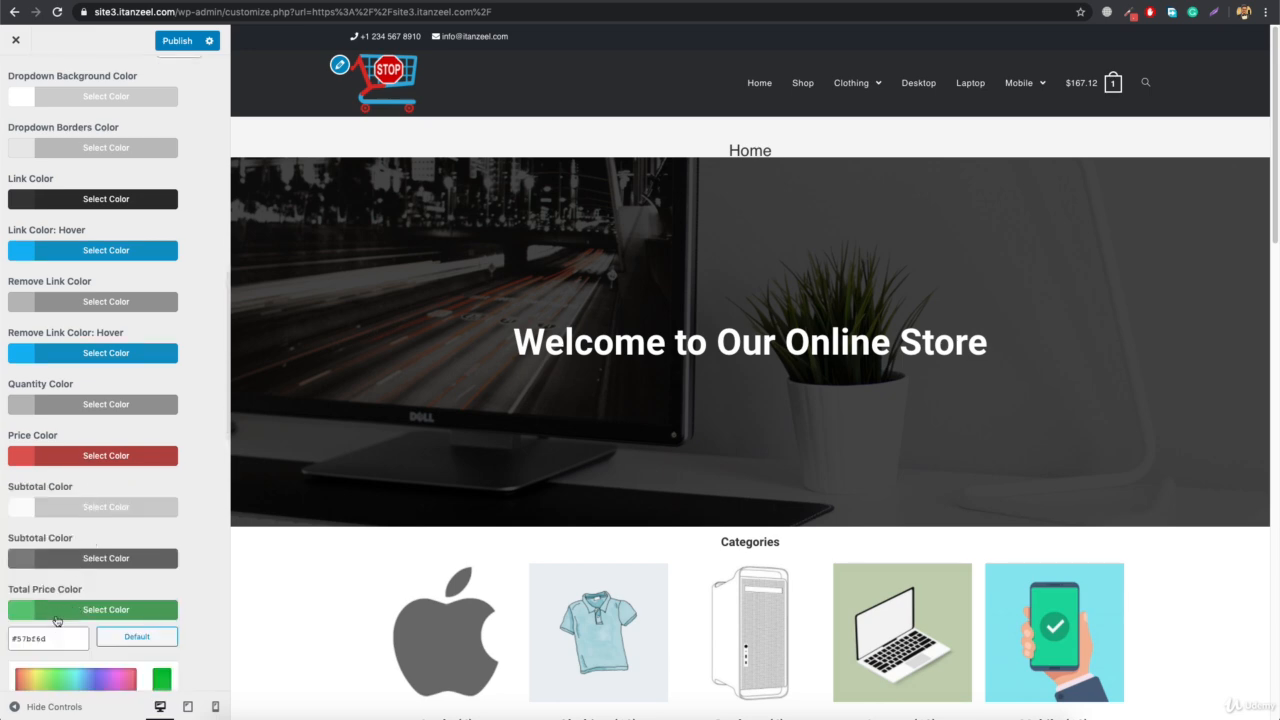
double_click(53, 634)
text(#d8514e)
Adjust the cart dropdown's Price Color to a slightly paler red
click(143, 455)
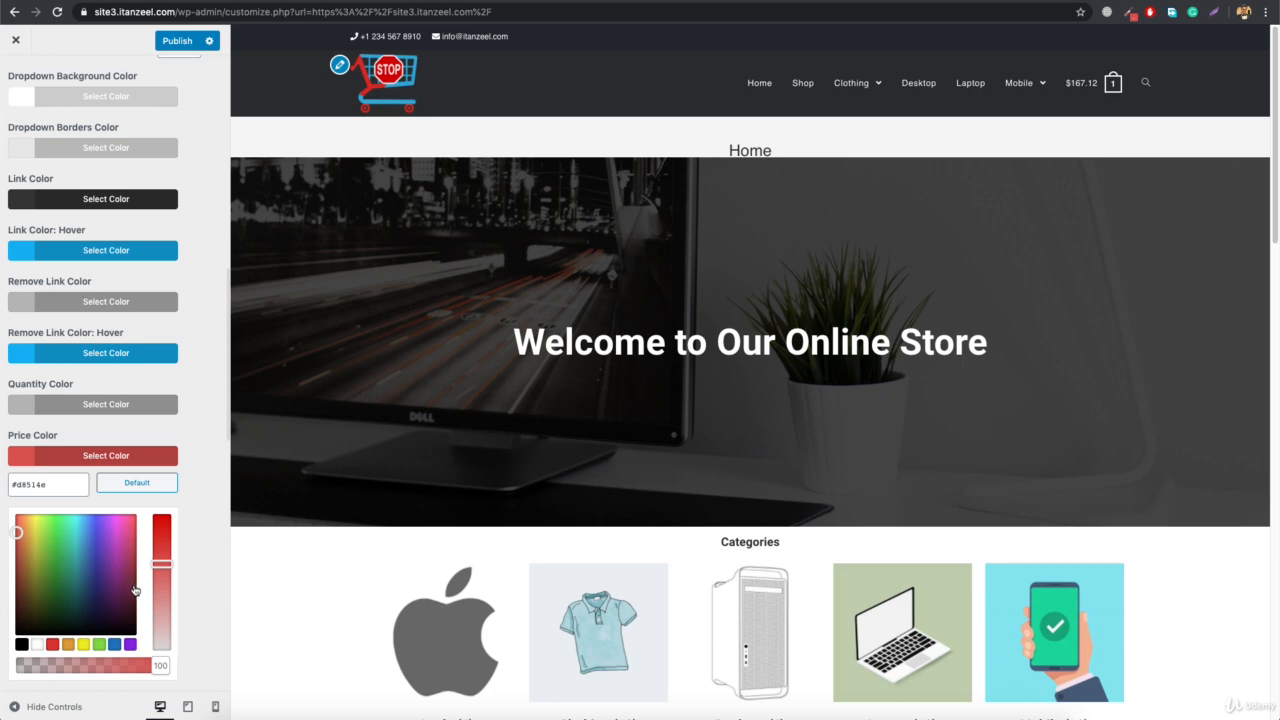
drag(159, 565, 160, 586)
click(90, 455)
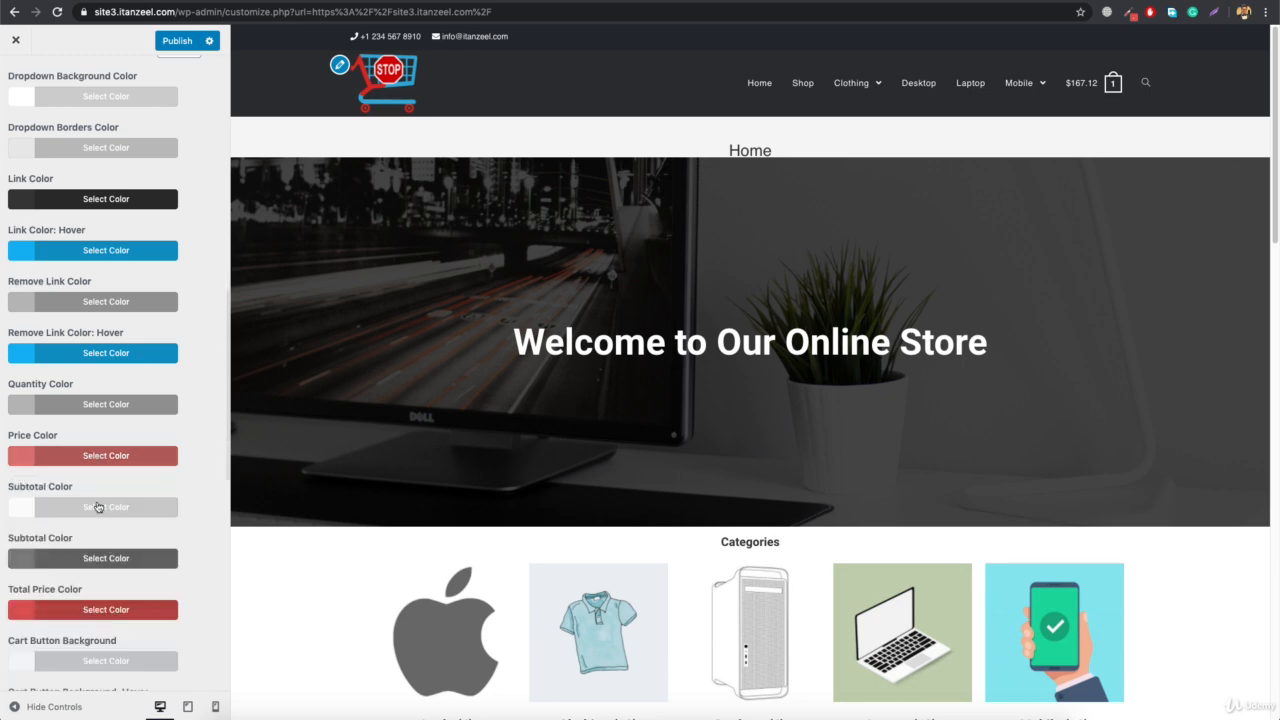
Soften the cart dropdown's Total Price Color to #d87270 and check it on the header cart
click(86, 610)
scroll(148, 628, down, 3)
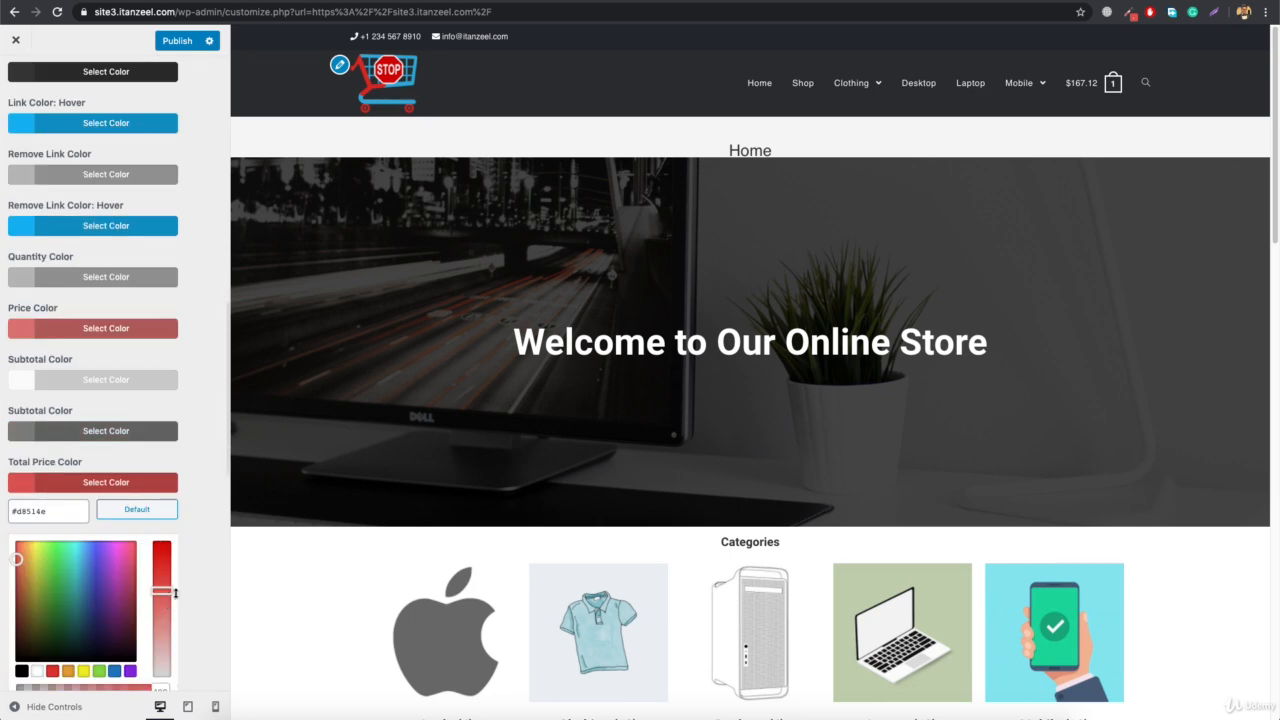
drag(162, 591, 166, 610)
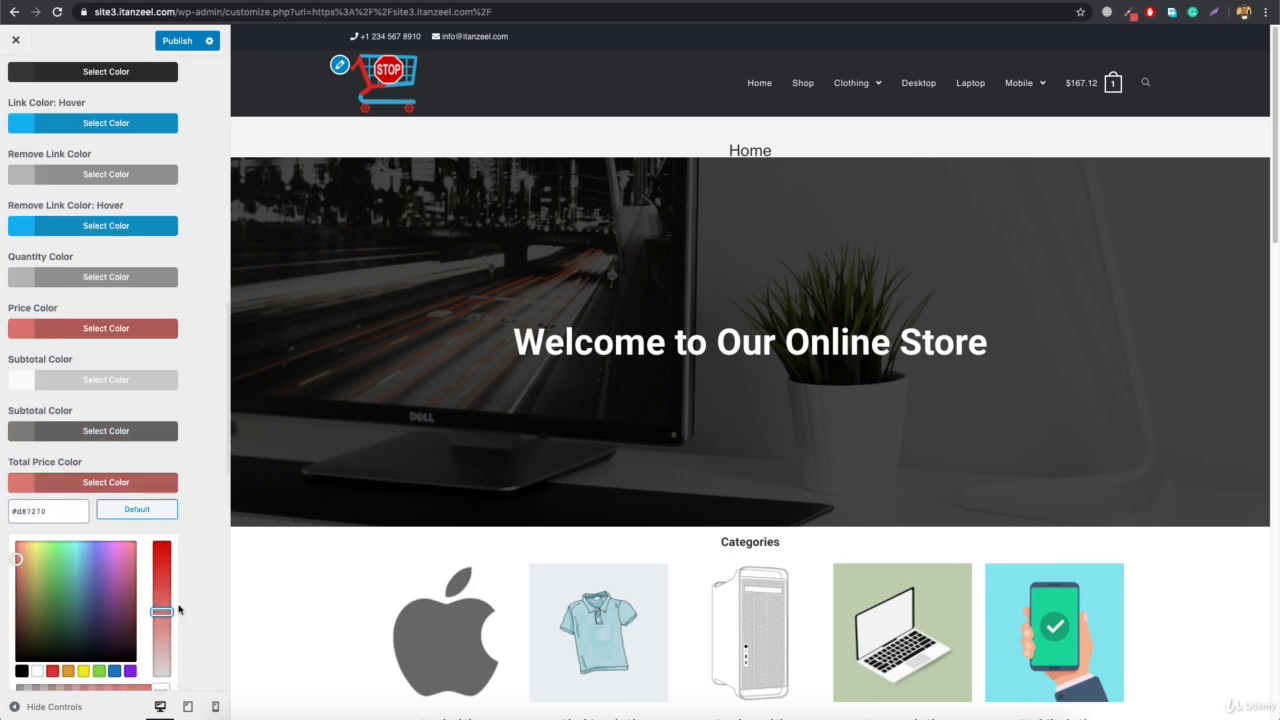
mouse_move(1111, 83)
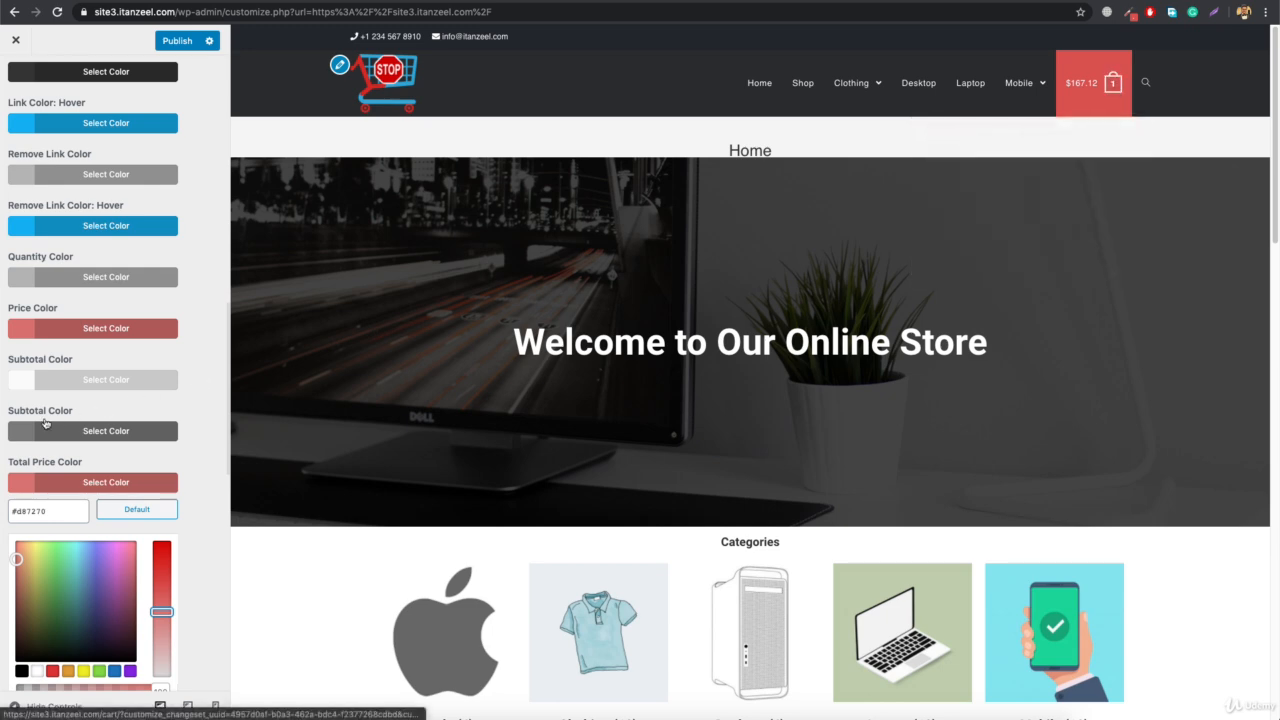
Look through the remaining styling options down to Mobile Cart Sidebar Styling, and open the cart in the mobile preview
scroll(115, 292, down, 5)
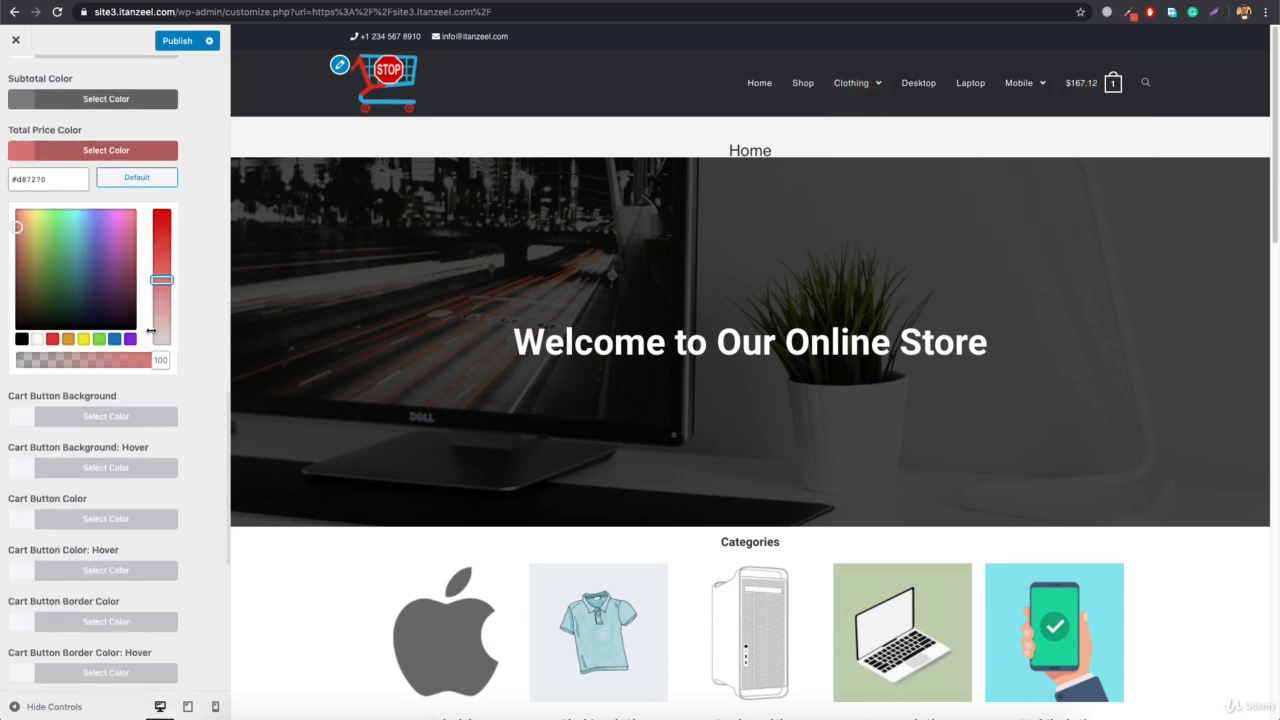
scroll(150, 331, down, 5)
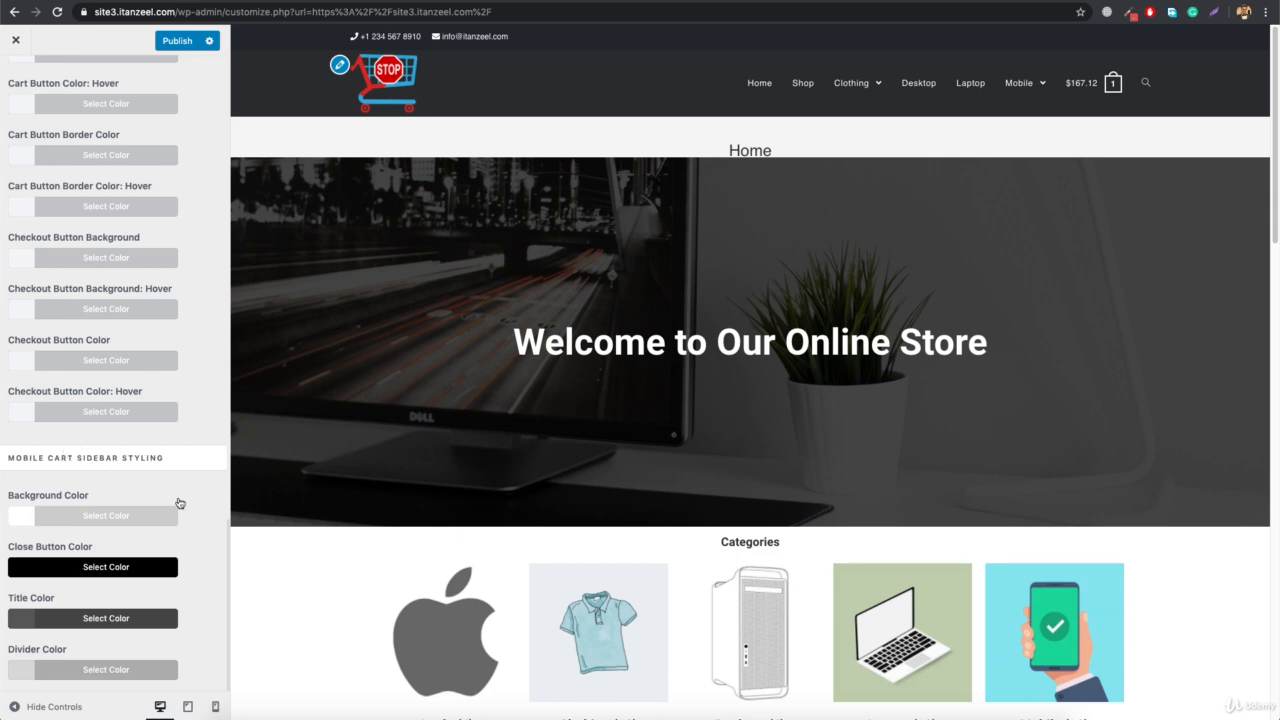
click(214, 707)
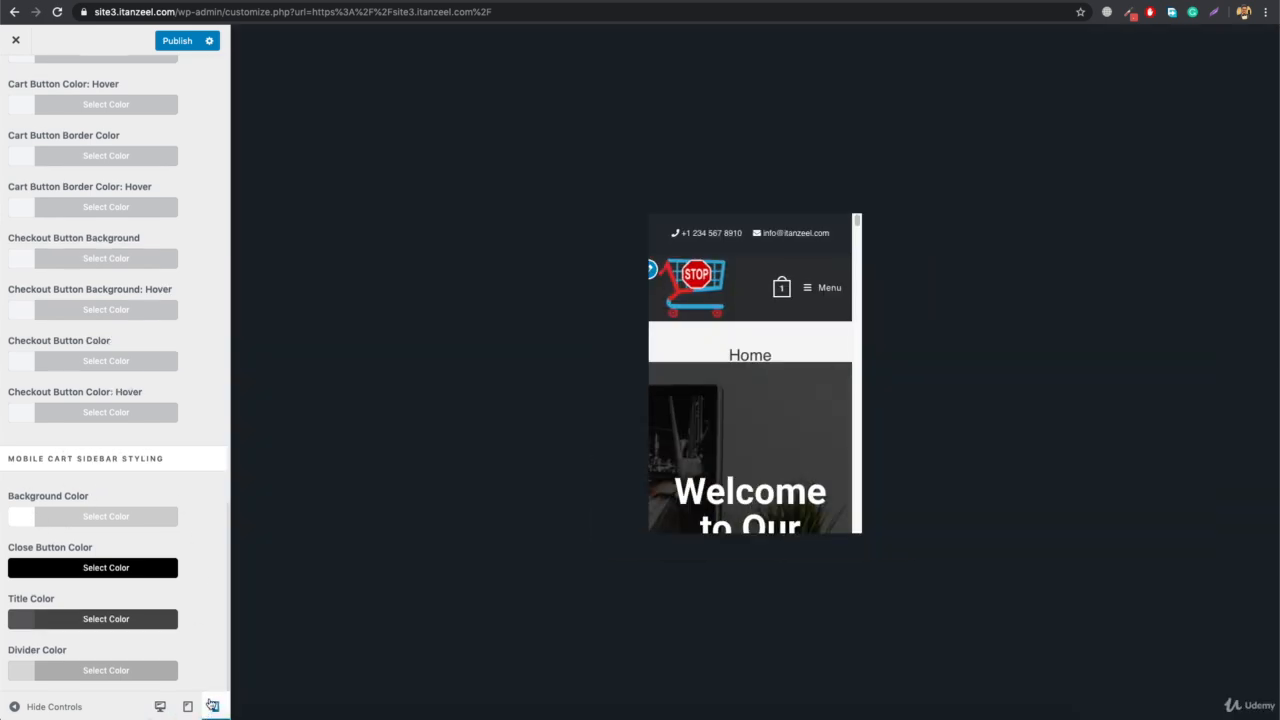
click(774, 290)
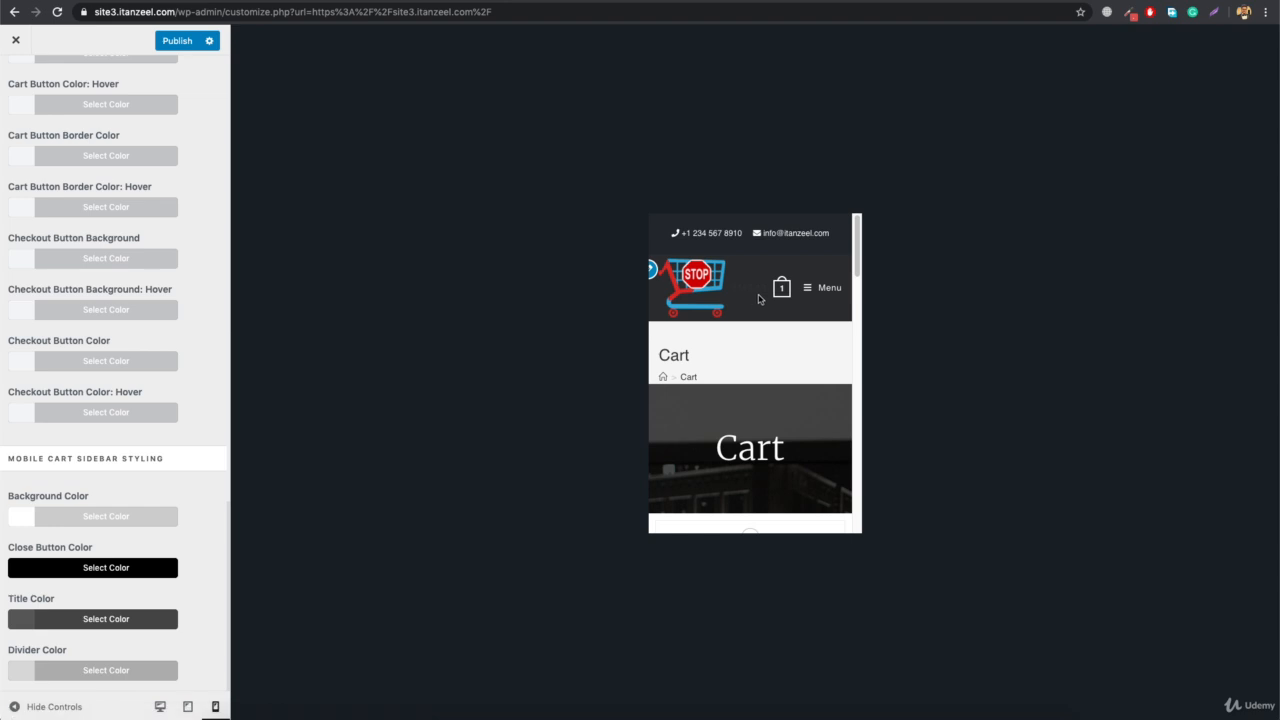
Publish the theme customizations and reload the live shop page in the other browser tab
click(177, 40)
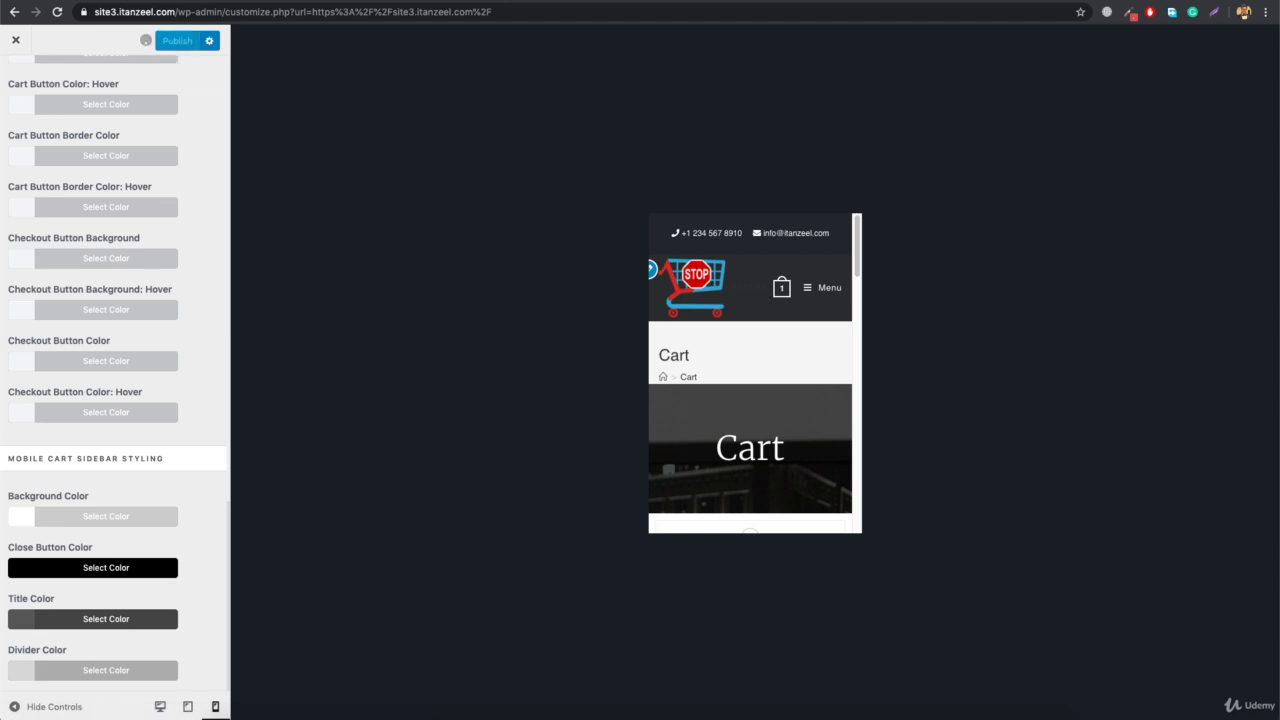
key(ctrl+Tab)
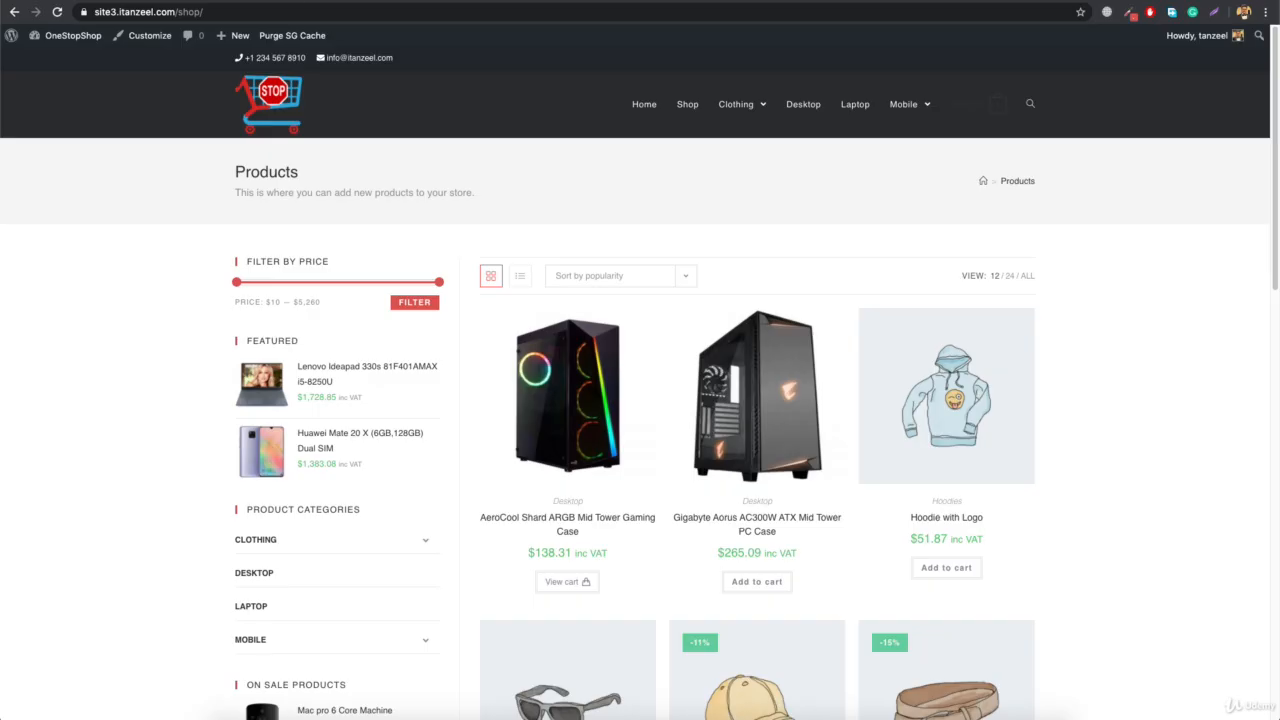
click(286, 12)
key(Return)
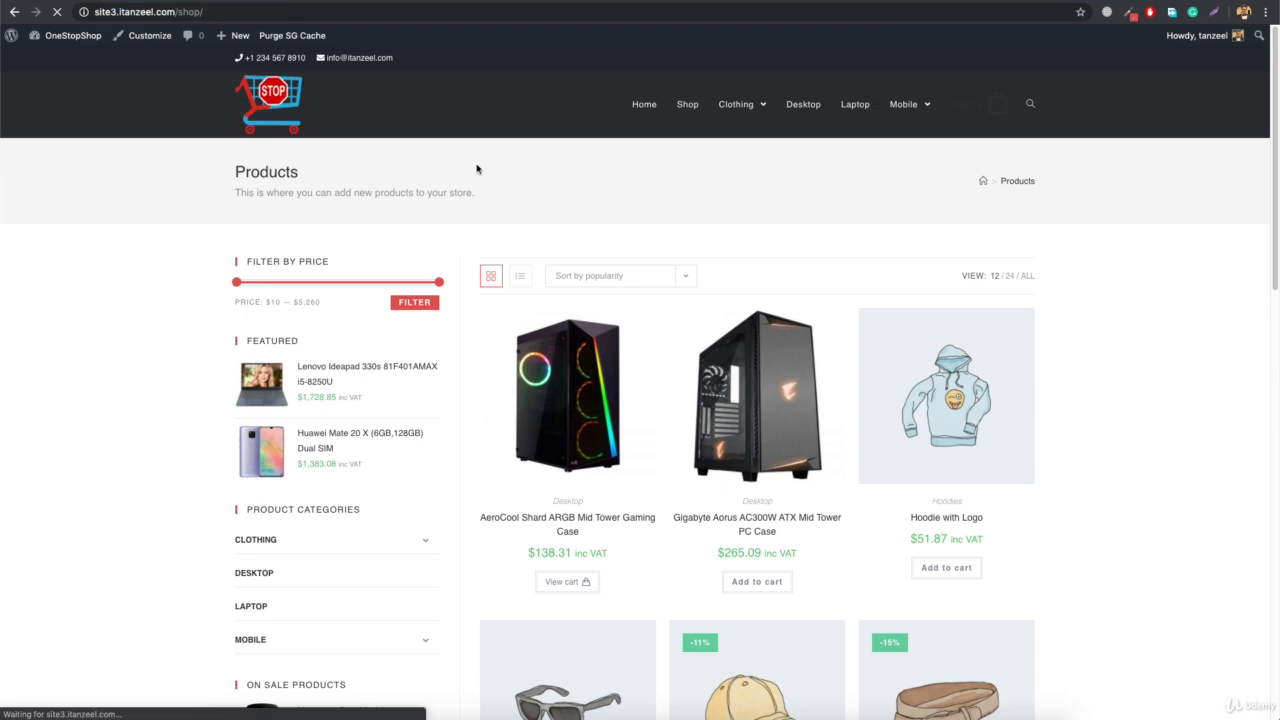
Inspect the live shop page in the iPhone X device view and open its mobile cart
right_click(532, 137)
right_click(532, 137)
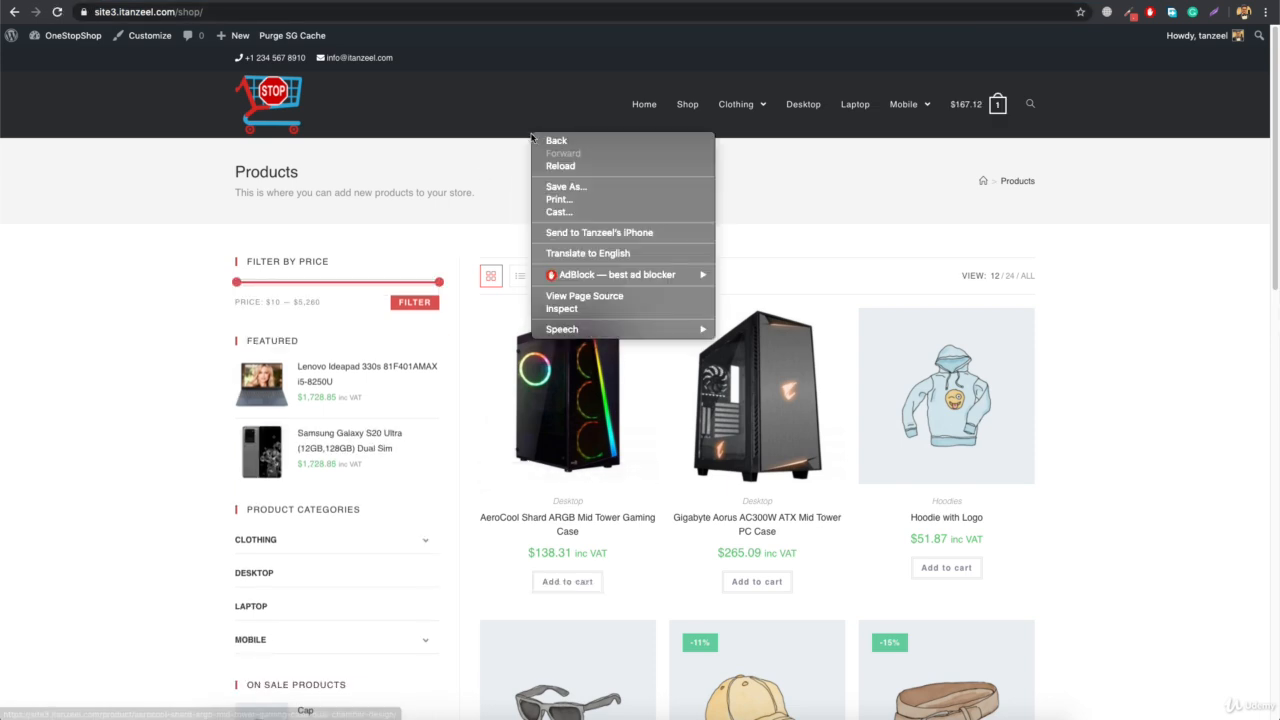
click(574, 312)
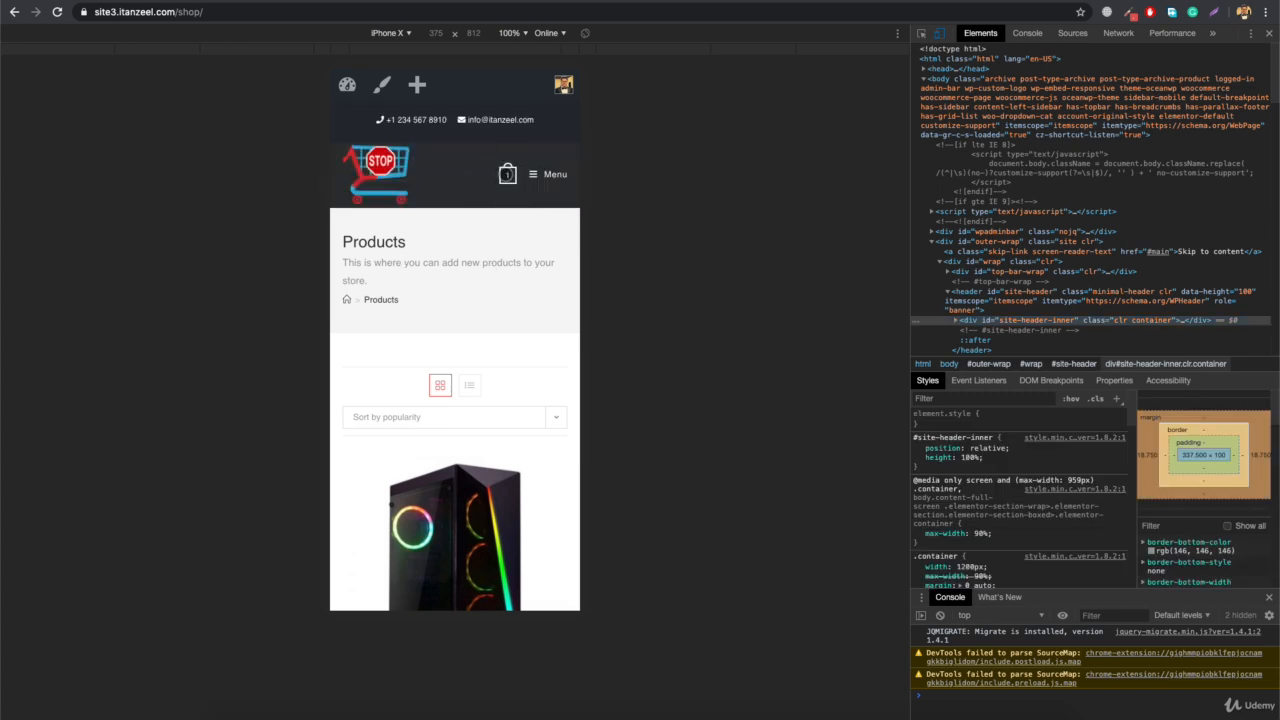
click(507, 174)
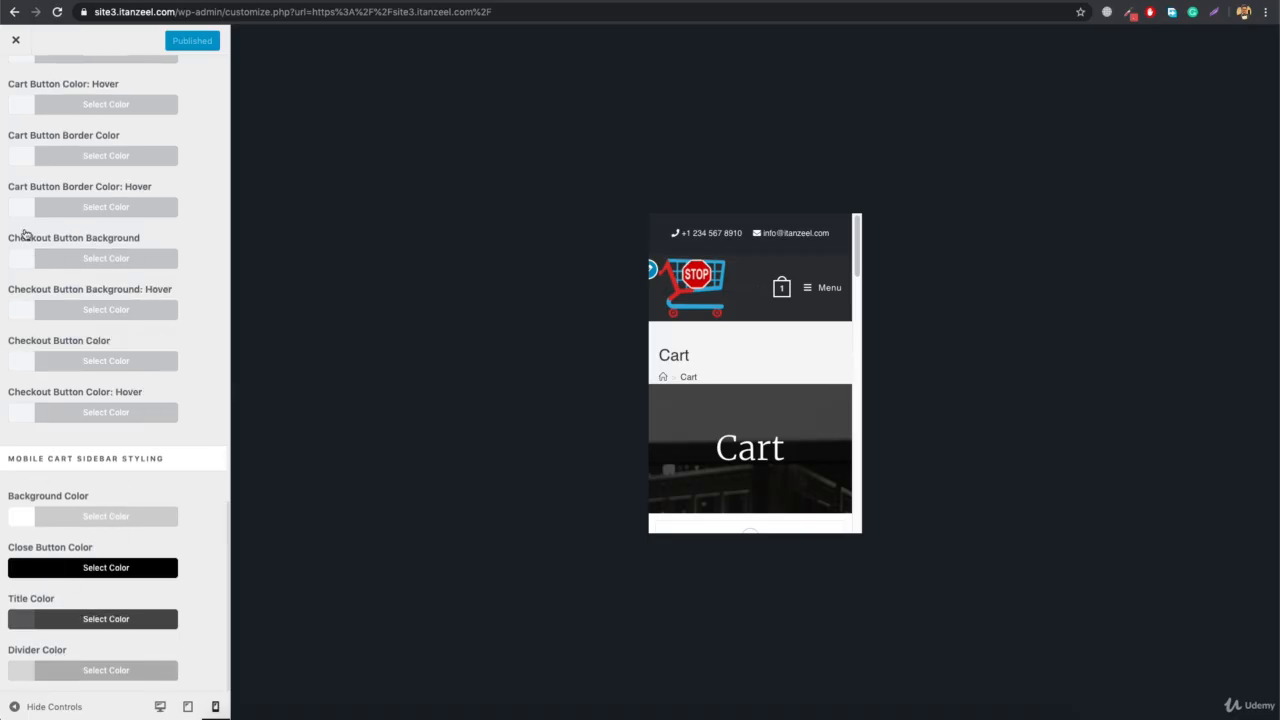
Open the WooCommerce Archives settings in the customizer and show the Shop page in the desktop preview
scroll(30, 235, up, 3)
scroll(35, 234, up, 3)
click(15, 78)
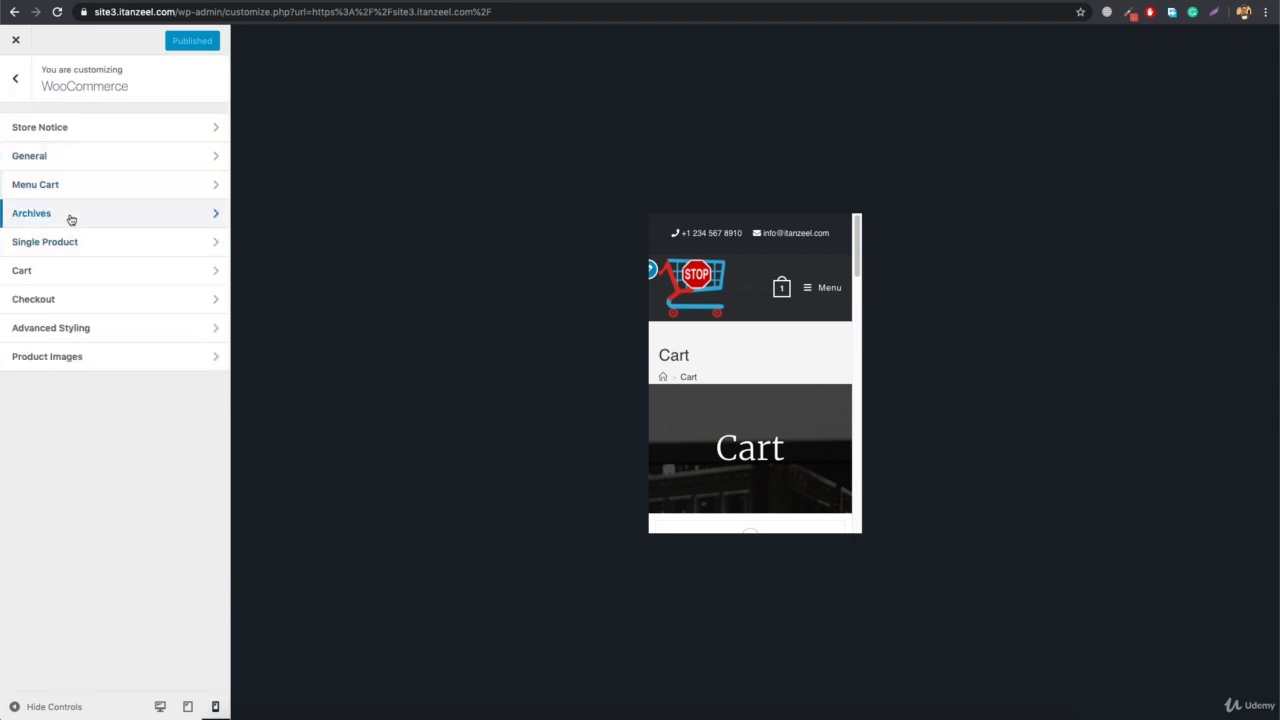
click(69, 216)
click(160, 706)
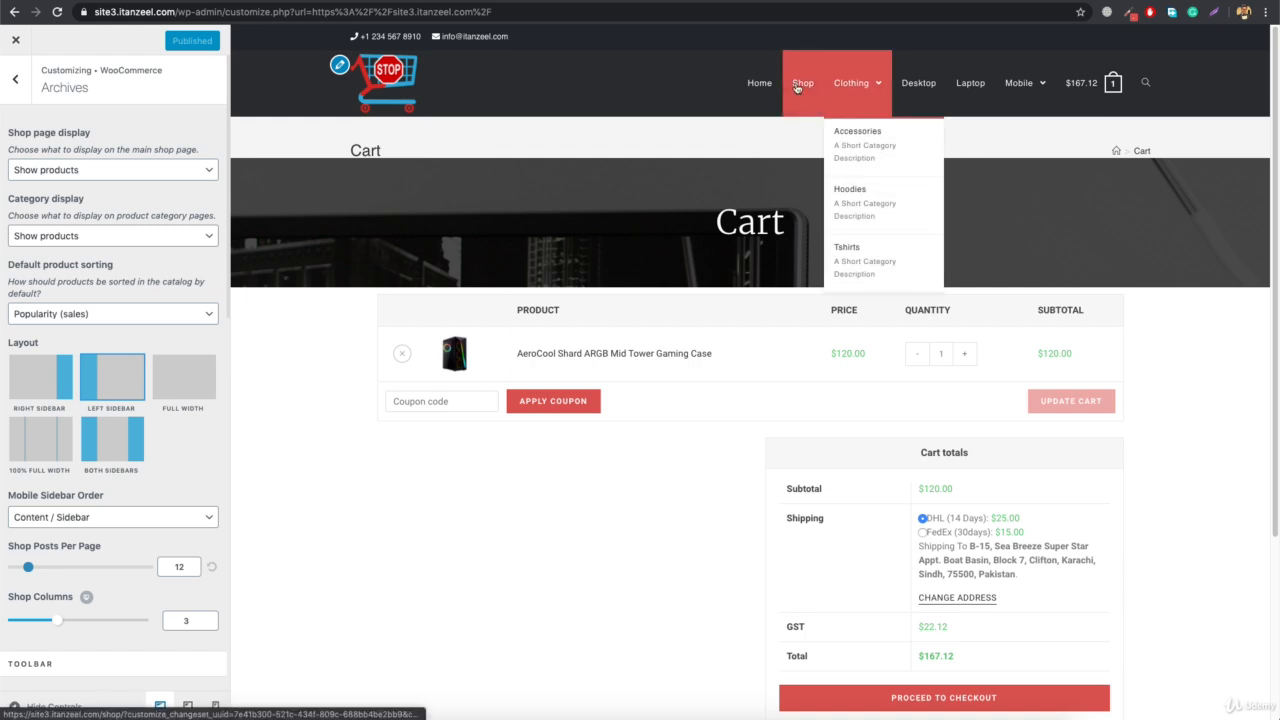
click(806, 87)
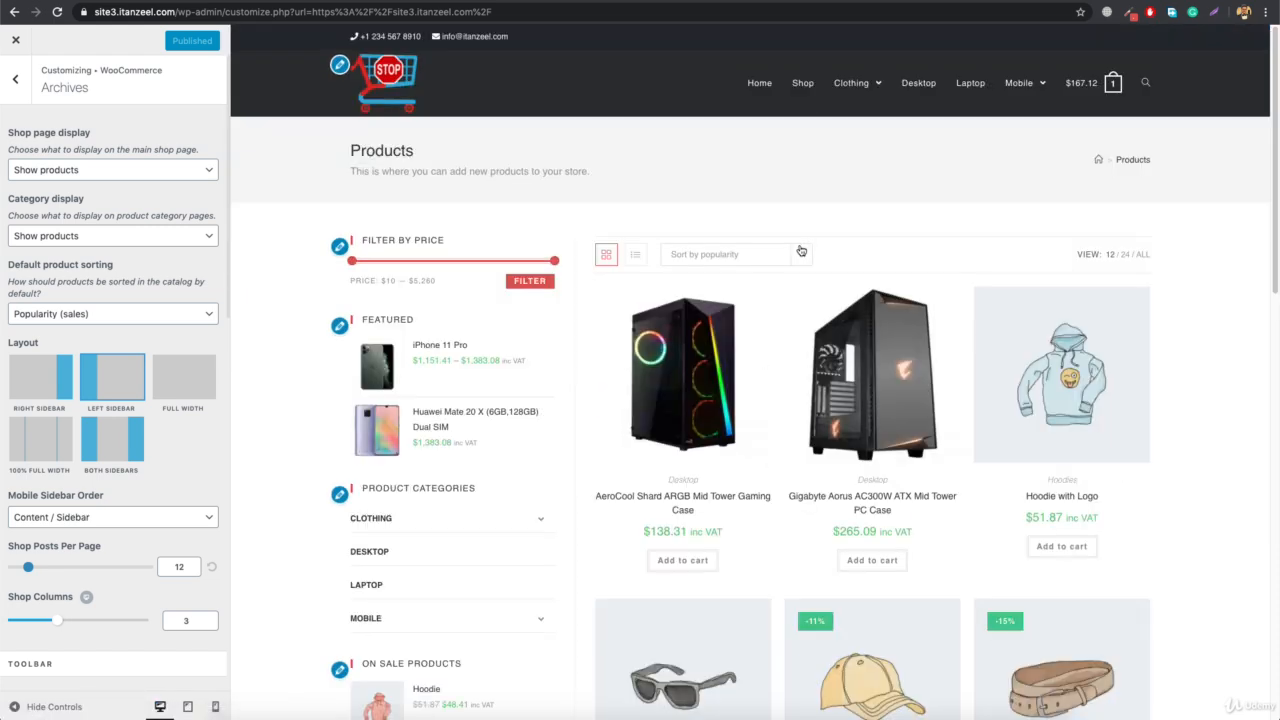
Look through the Archives layout settings and the product listing in the mobile preview
scroll(731, 389, down, 10)
scroll(866, 320, up, 10)
scroll(122, 319, down, 2)
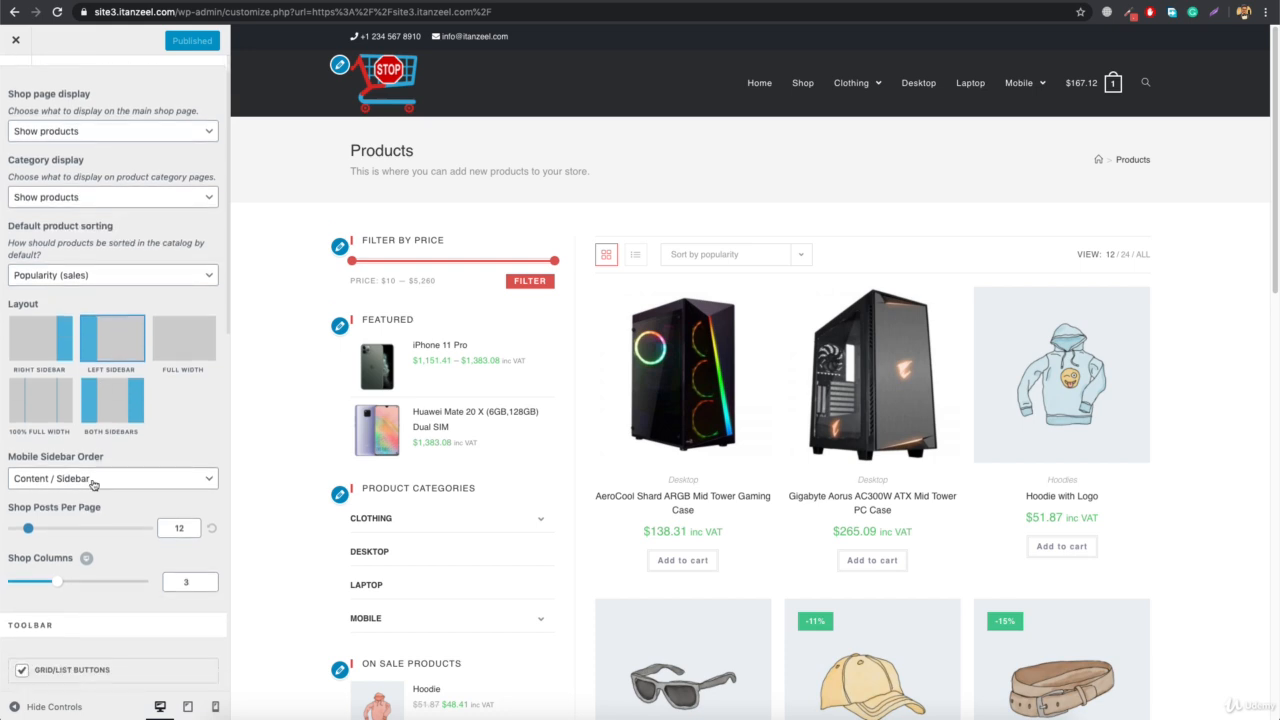
scroll(90, 484, down, 1)
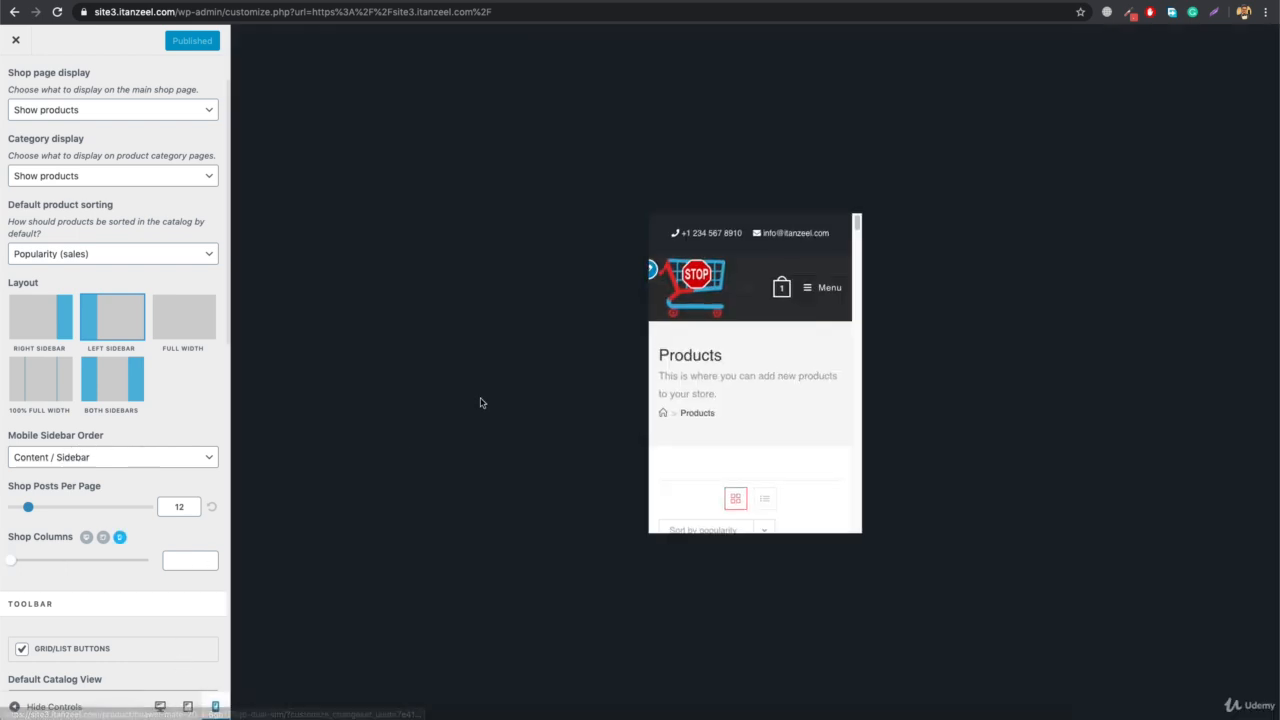
scroll(736, 346, down, 5)
scroll(736, 346, down, 6)
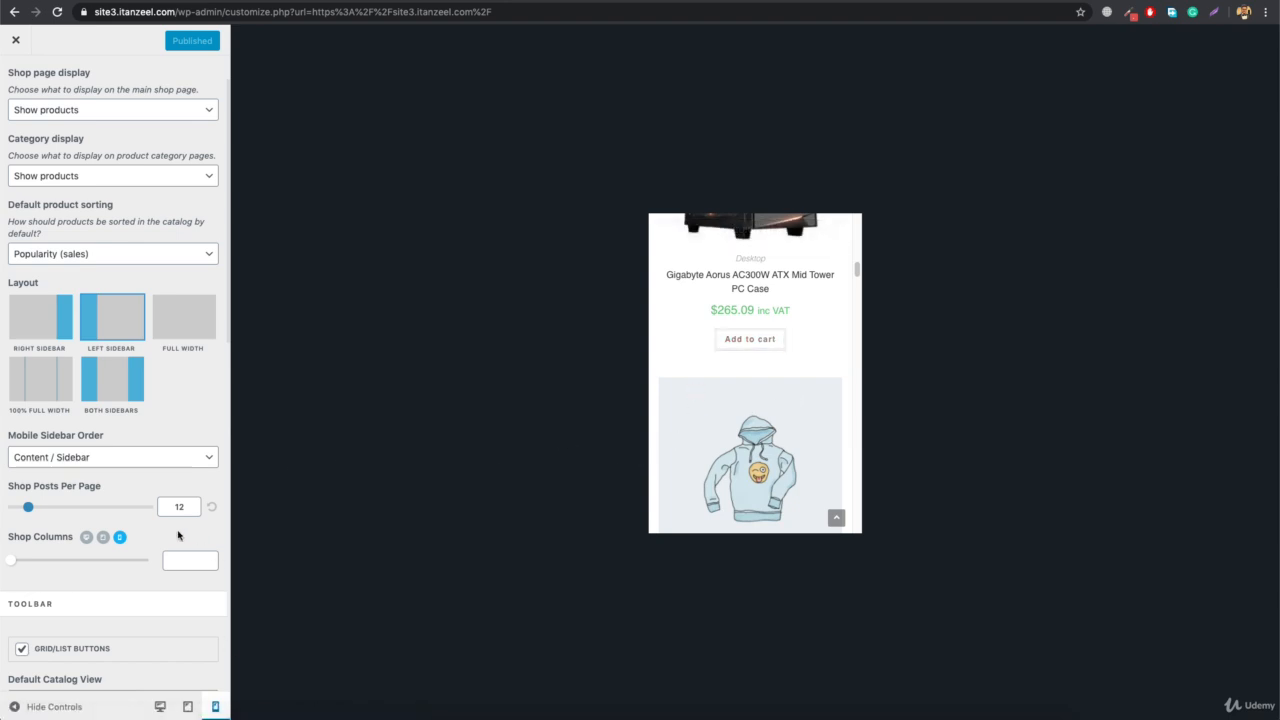
Try the Sidebar / Content mobile sidebar order in the mobile preview and restore Content / Sidebar
click(122, 459)
click(110, 471)
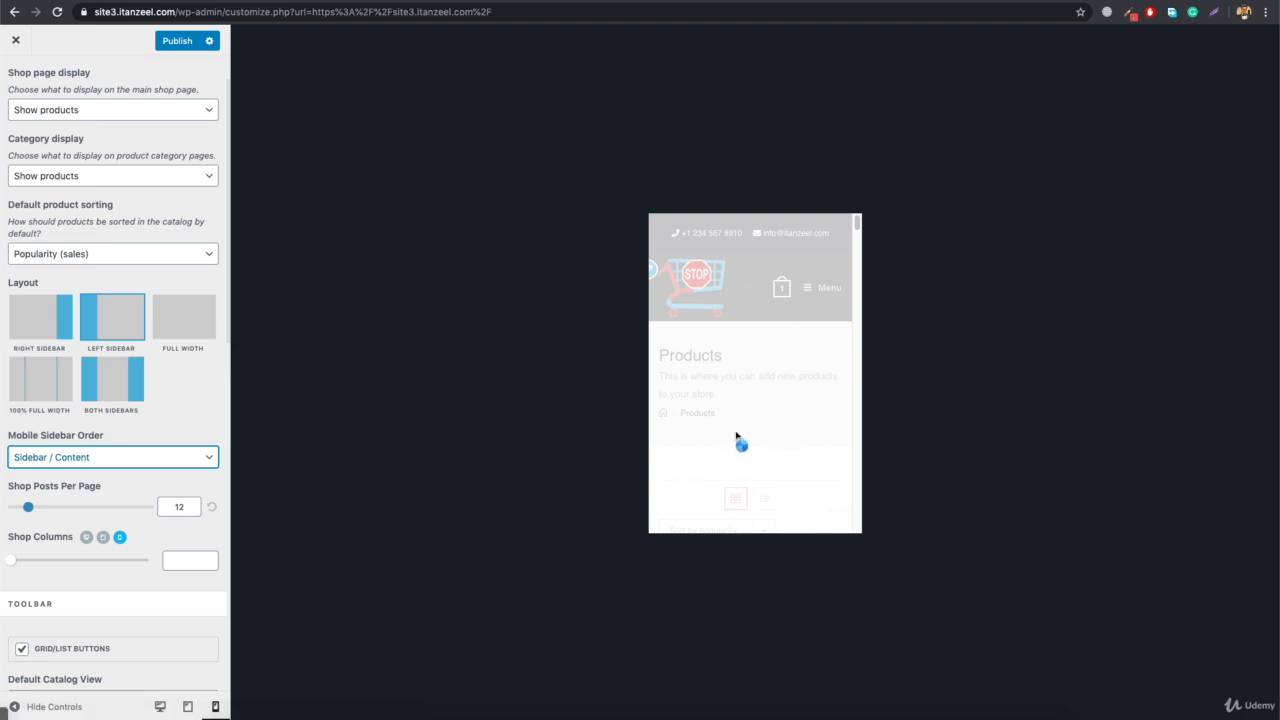
scroll(752, 432, down, 10)
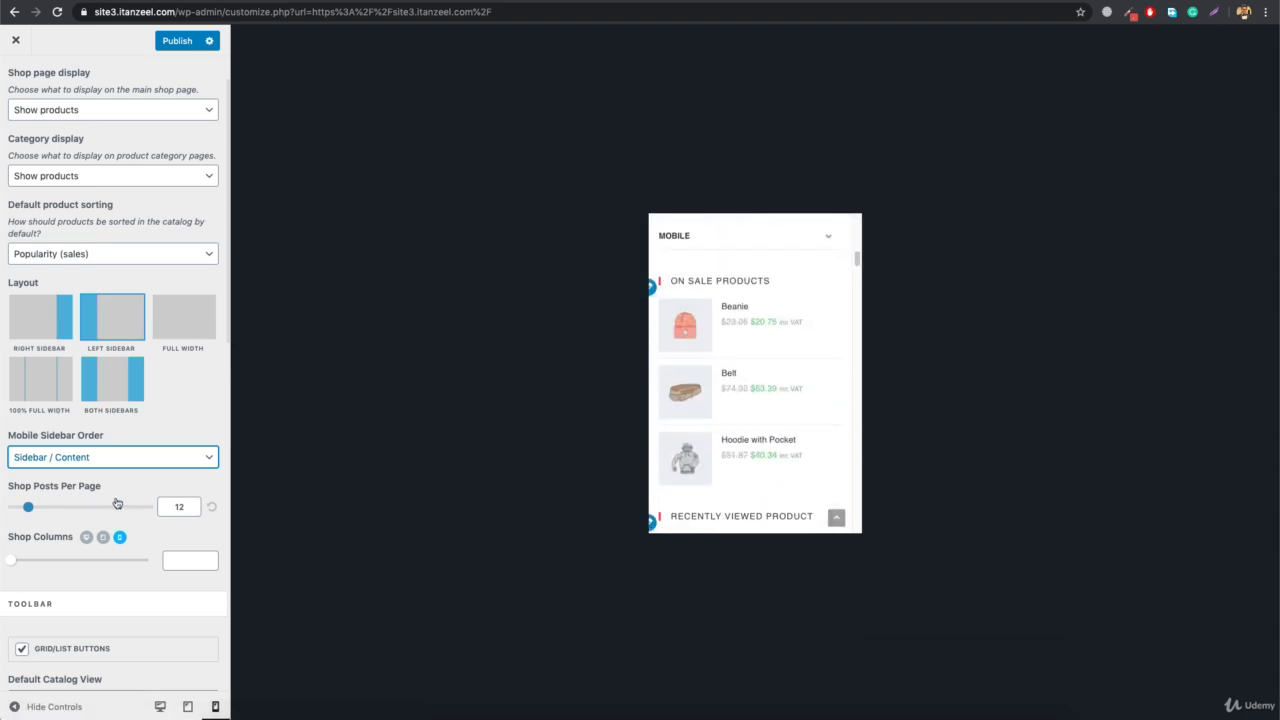
click(110, 466)
click(58, 444)
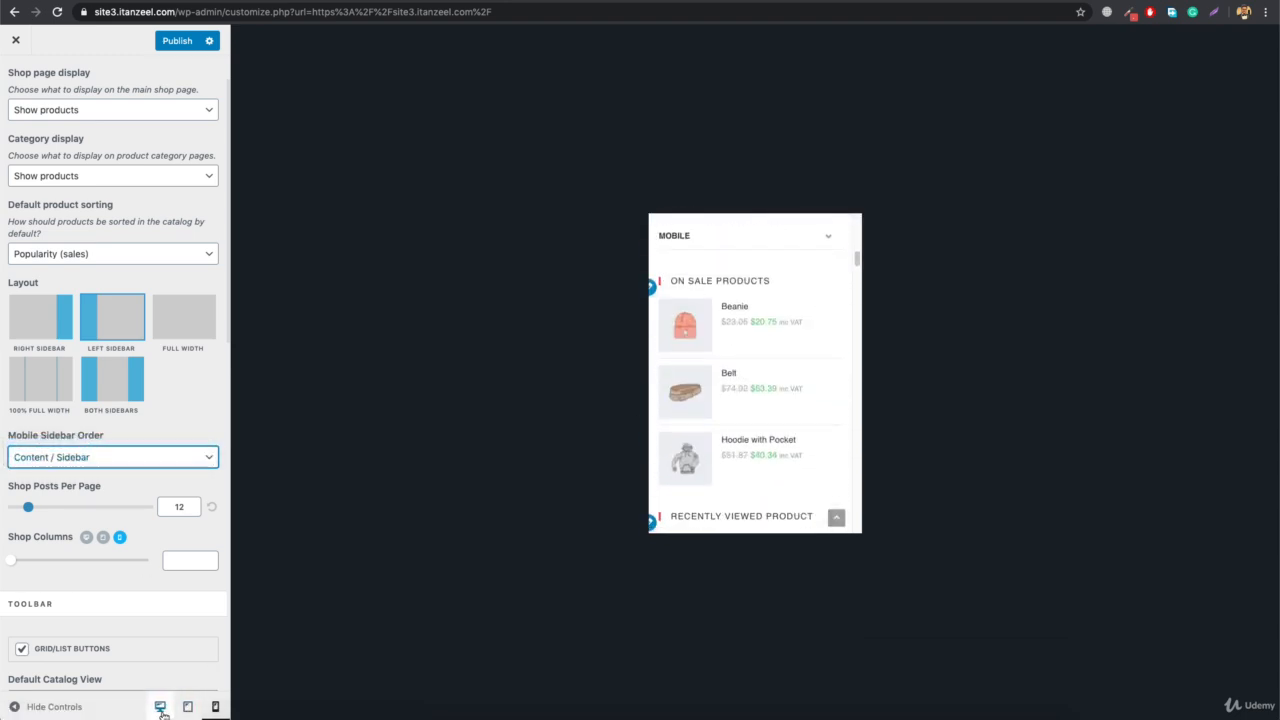
Return to the desktop preview, set Shop Columns to 4, and check the product grid down to the pagination
click(160, 707)
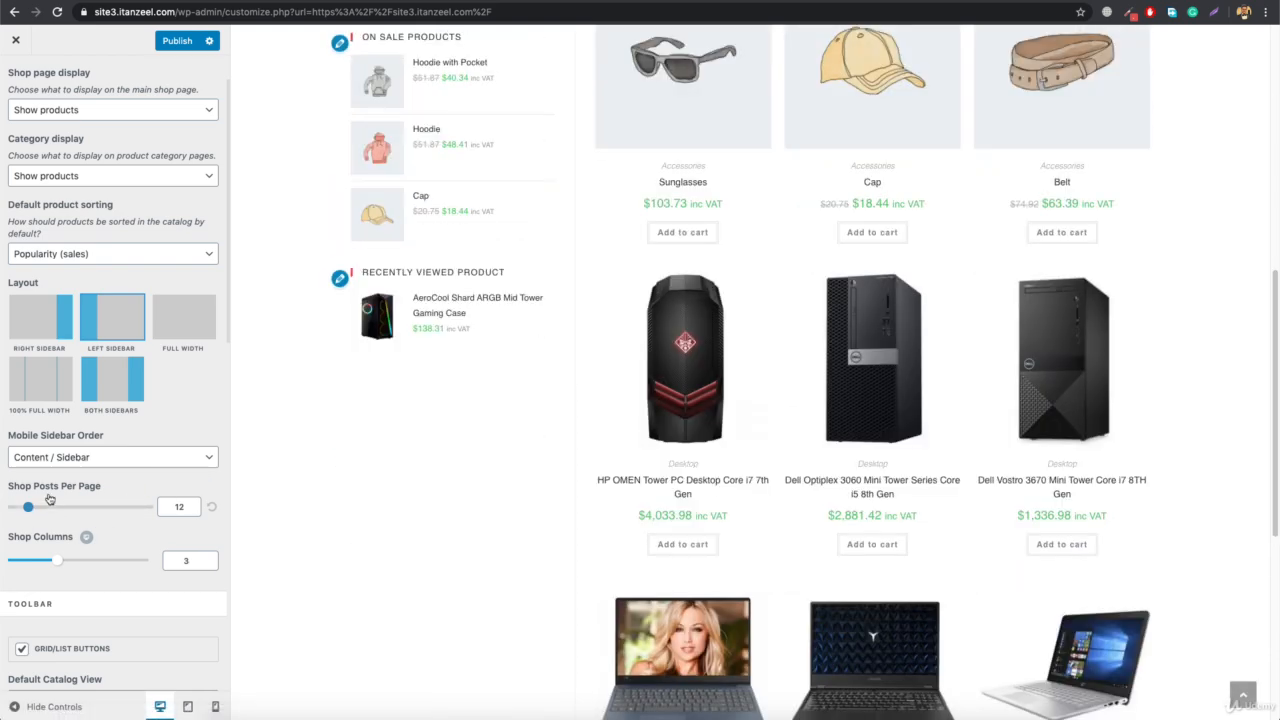
scroll(493, 470, down, 5)
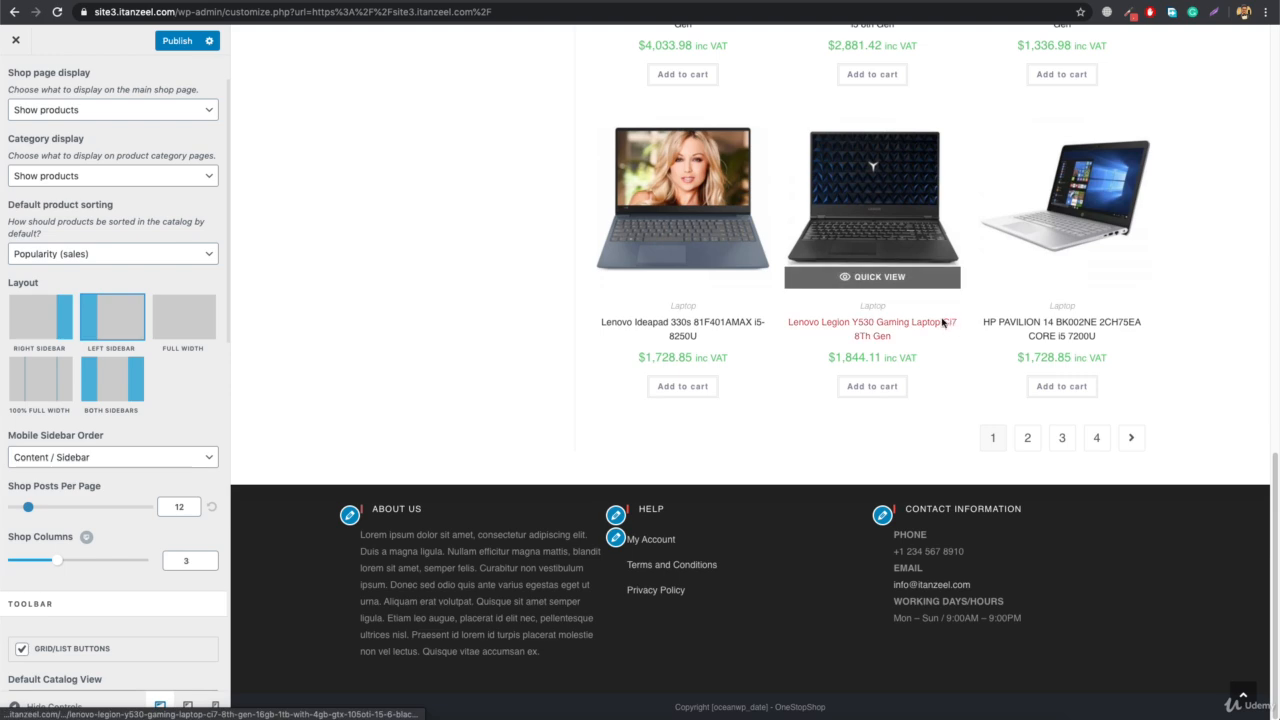
scroll(940, 322, up, 10)
scroll(937, 322, up, 1)
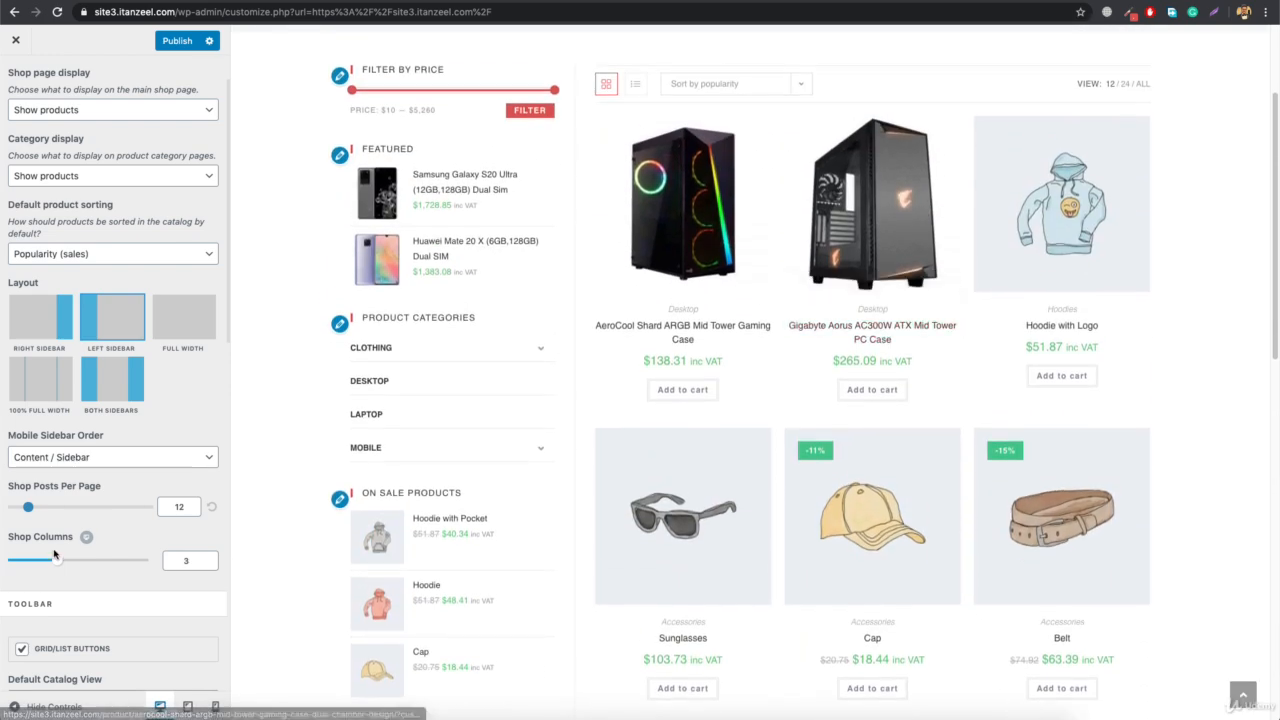
drag(63, 563, 72, 565)
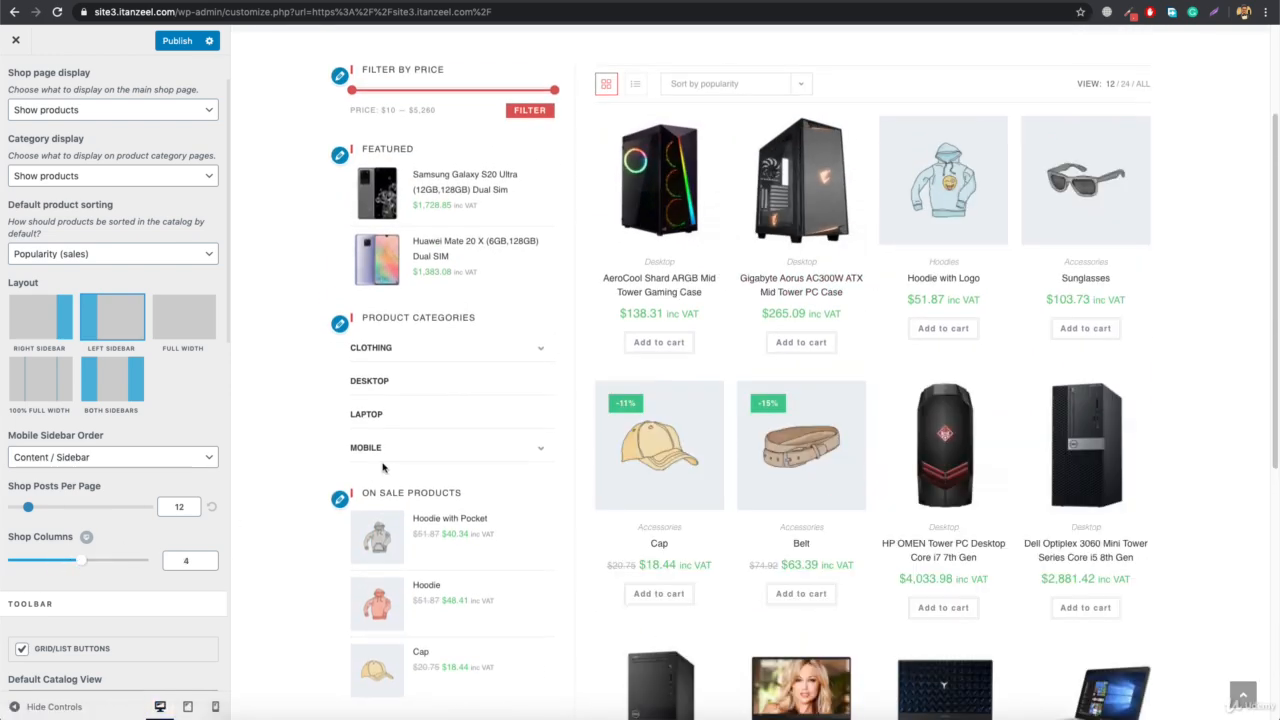
scroll(382, 467, up, 2)
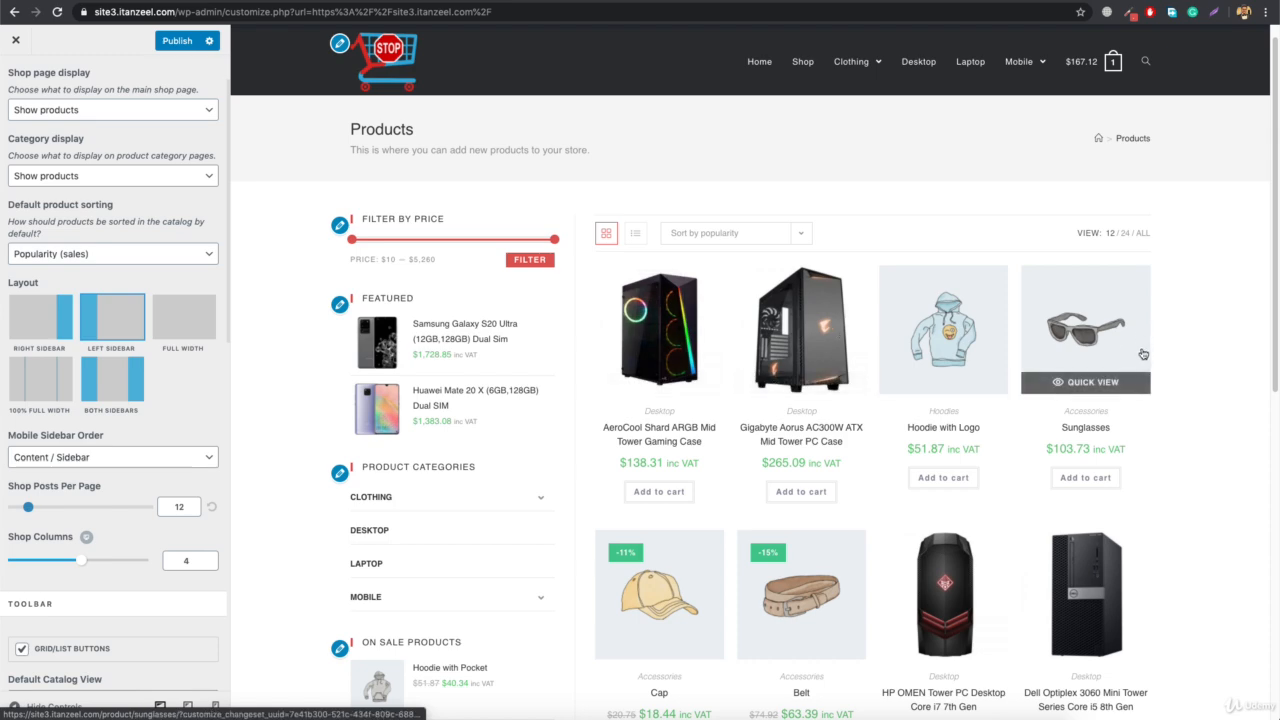
scroll(900, 509, down, 8)
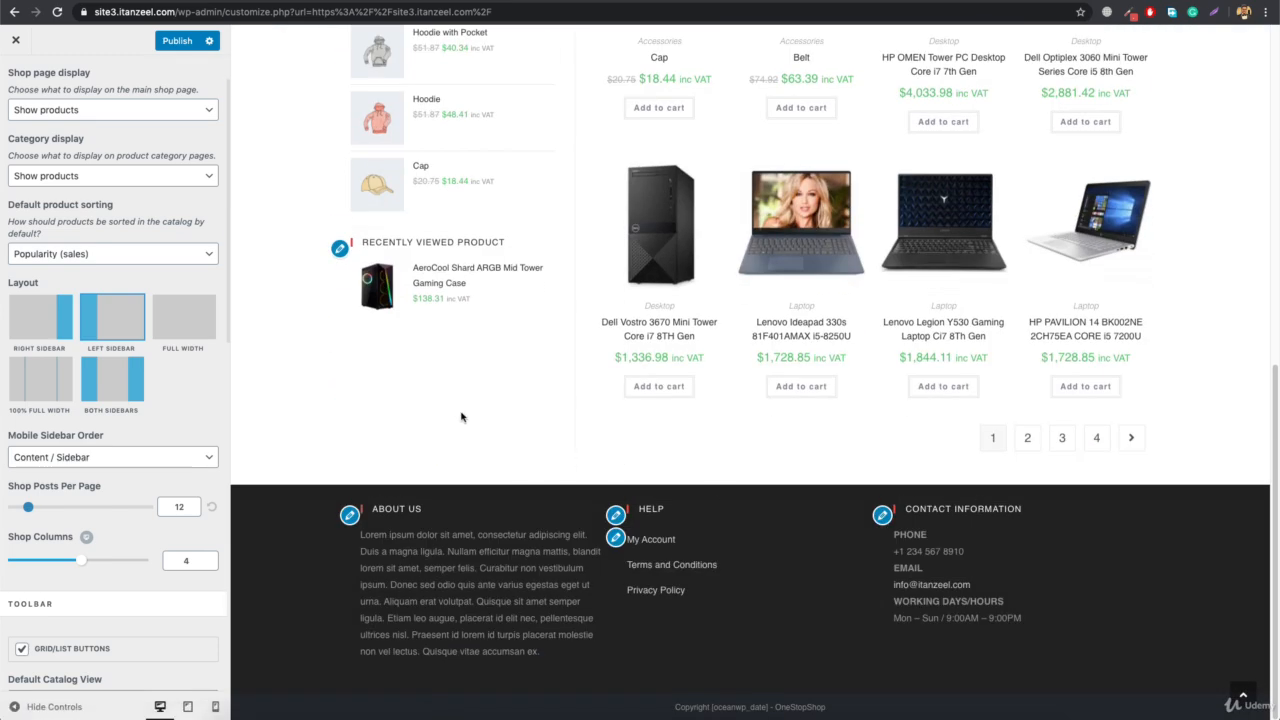
Check the Toolbar settings and compare the list and grid views of the products in the preview
scroll(169, 403, down, 3)
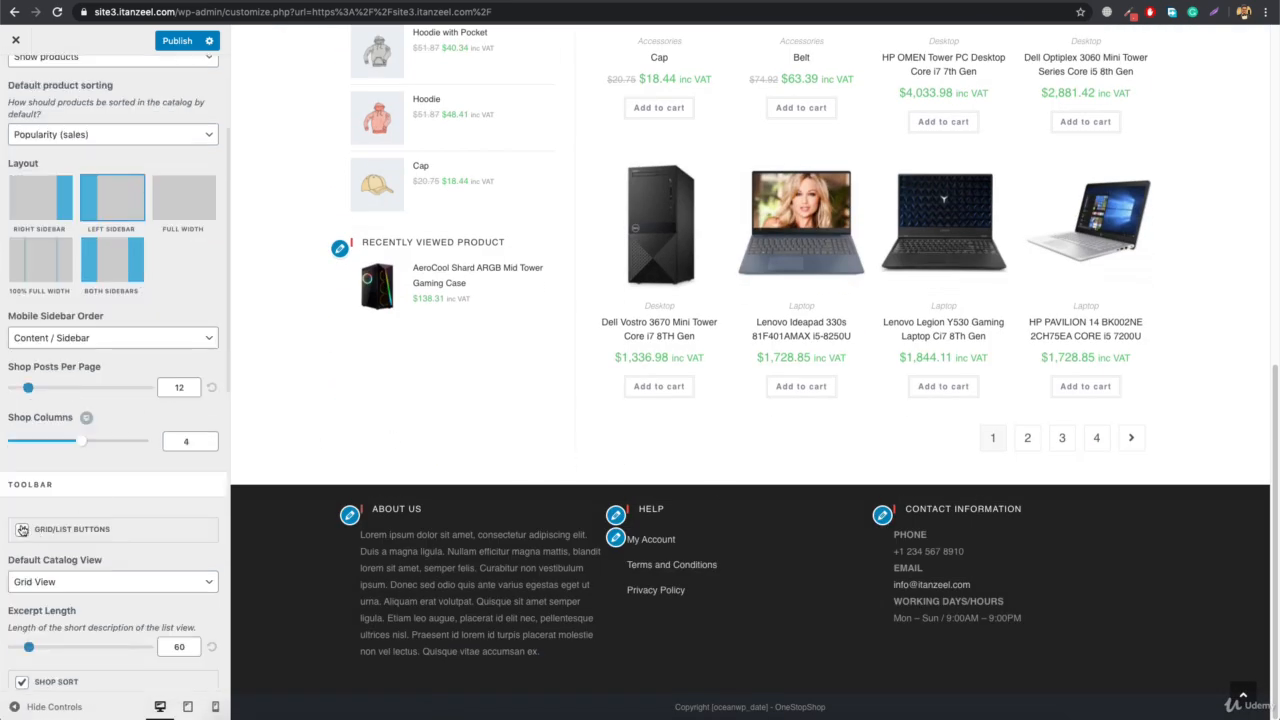
scroll(447, 459, up, 10)
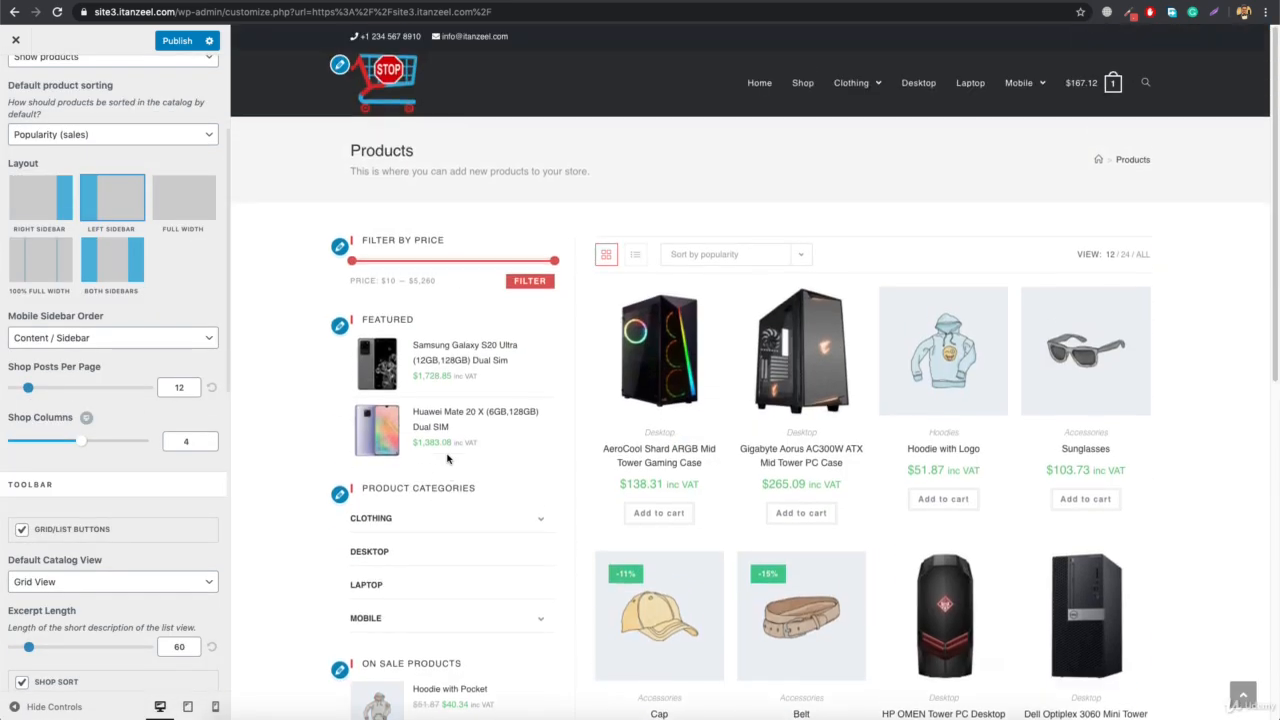
click(633, 257)
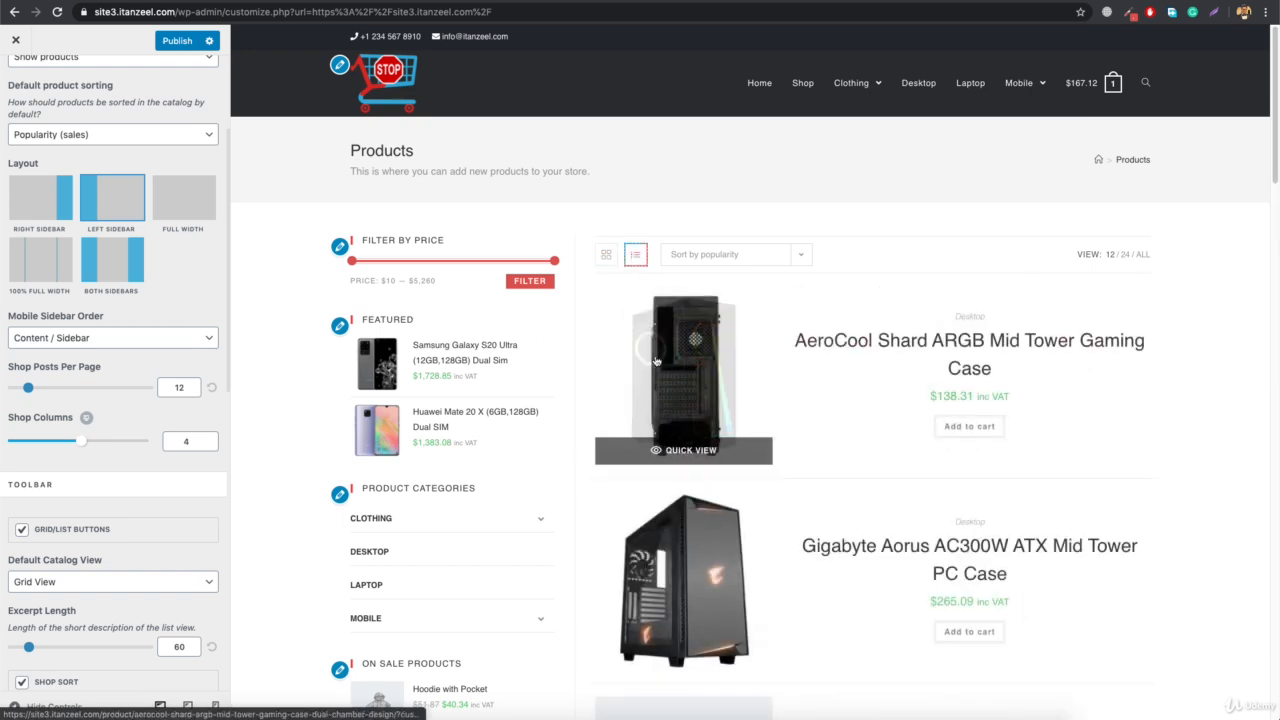
click(606, 255)
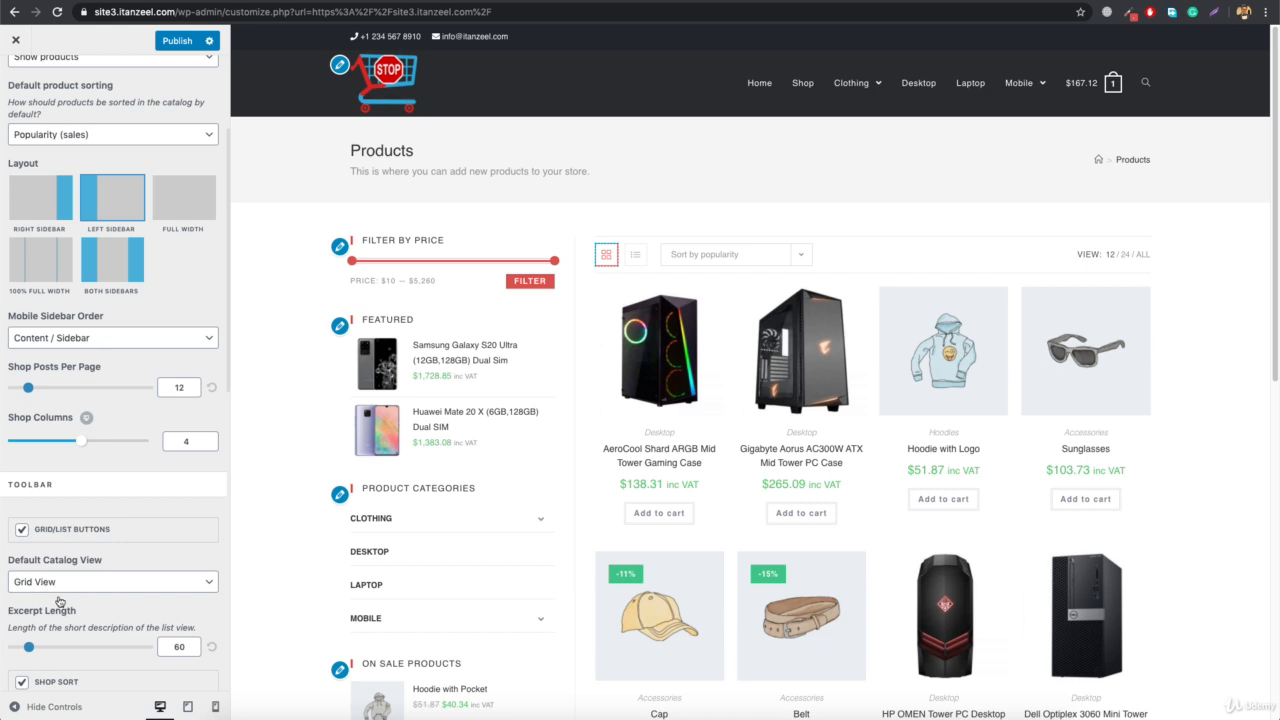
Enable Display Filter Button under Off Canvas Filtering and publish the changes
scroll(60, 602, down, 5)
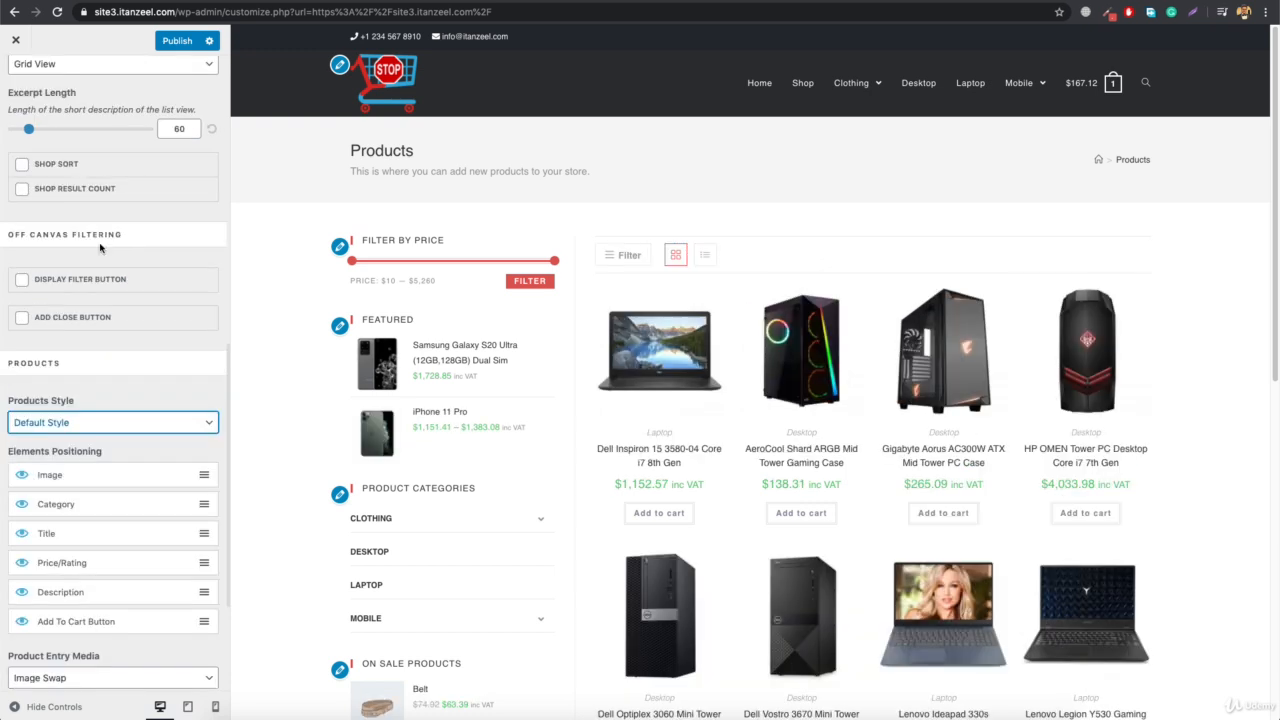
scroll(90, 233, up, 2)
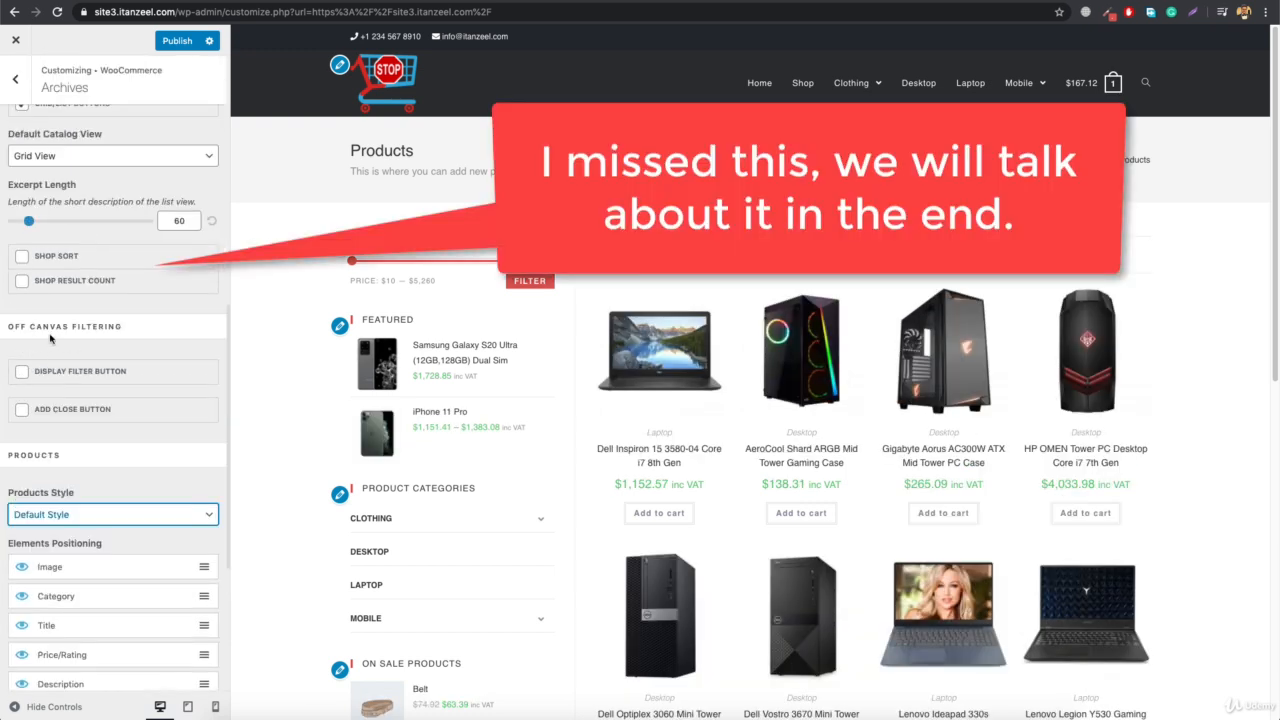
click(21, 373)
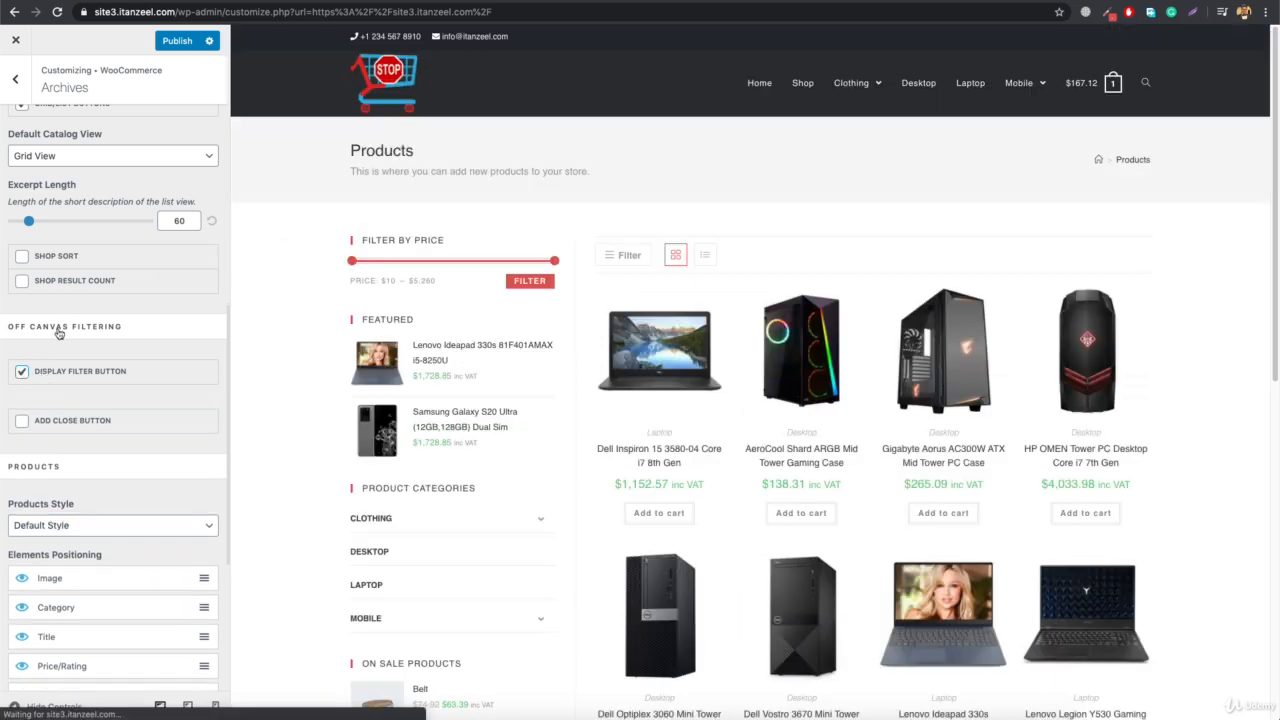
click(177, 41)
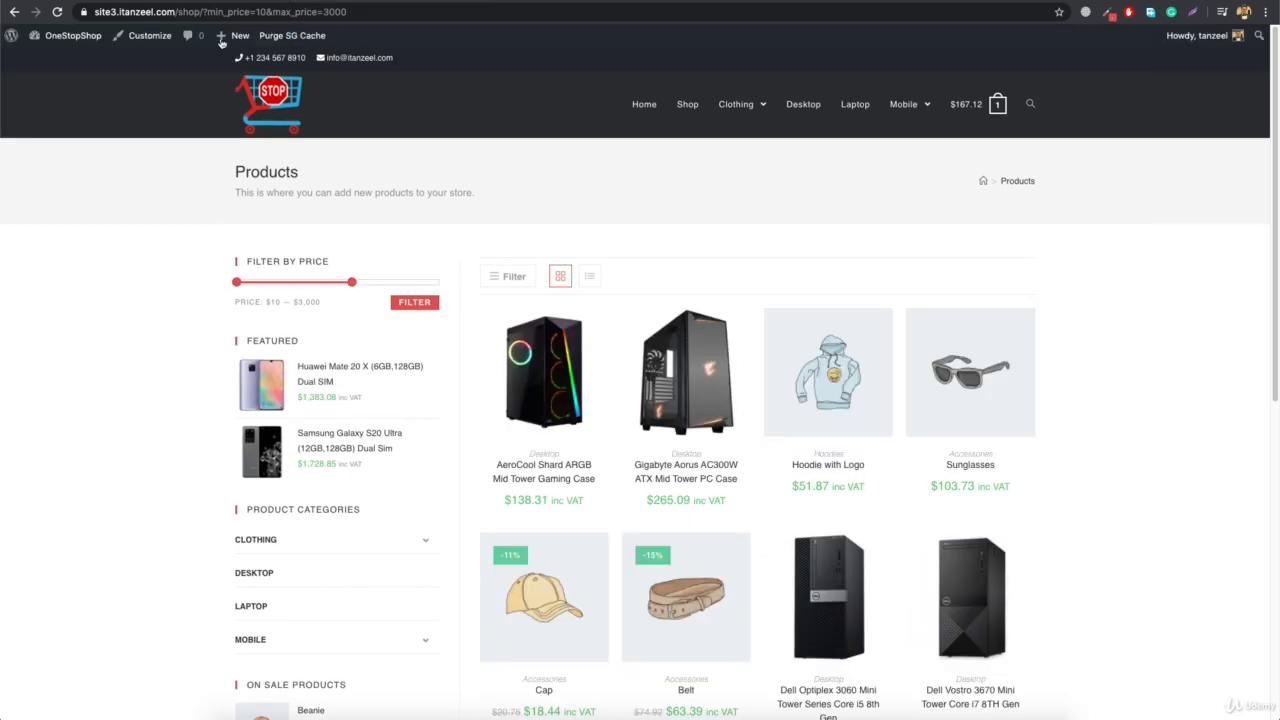
Open the site's Widgets admin page from the live shop page and expand the Off-Canvas Filters area
mouse_move(62, 35)
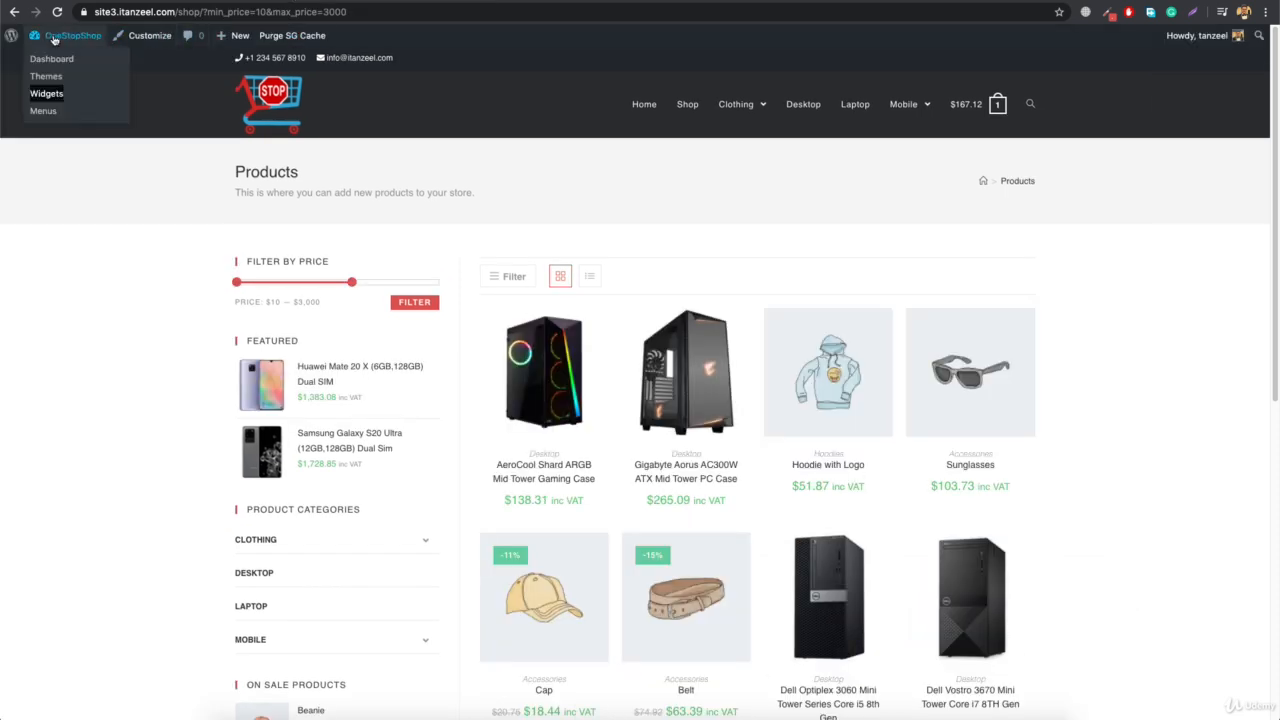
click(47, 96)
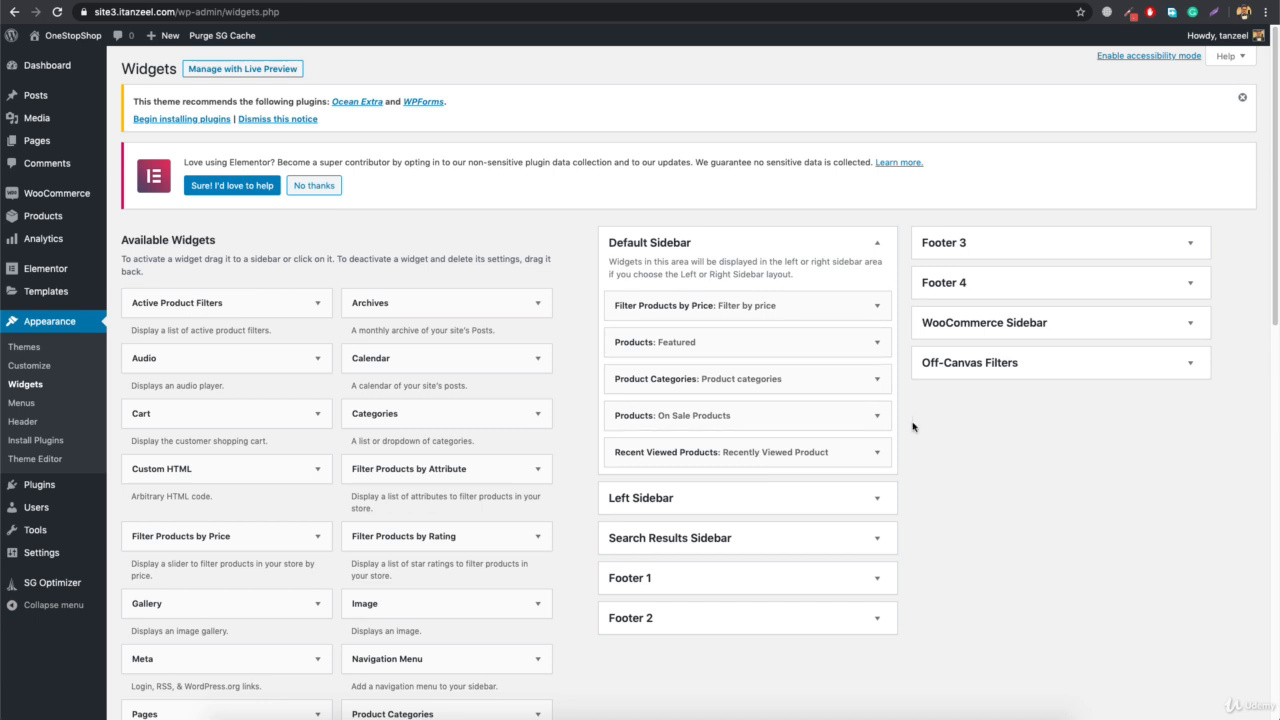
click(1005, 375)
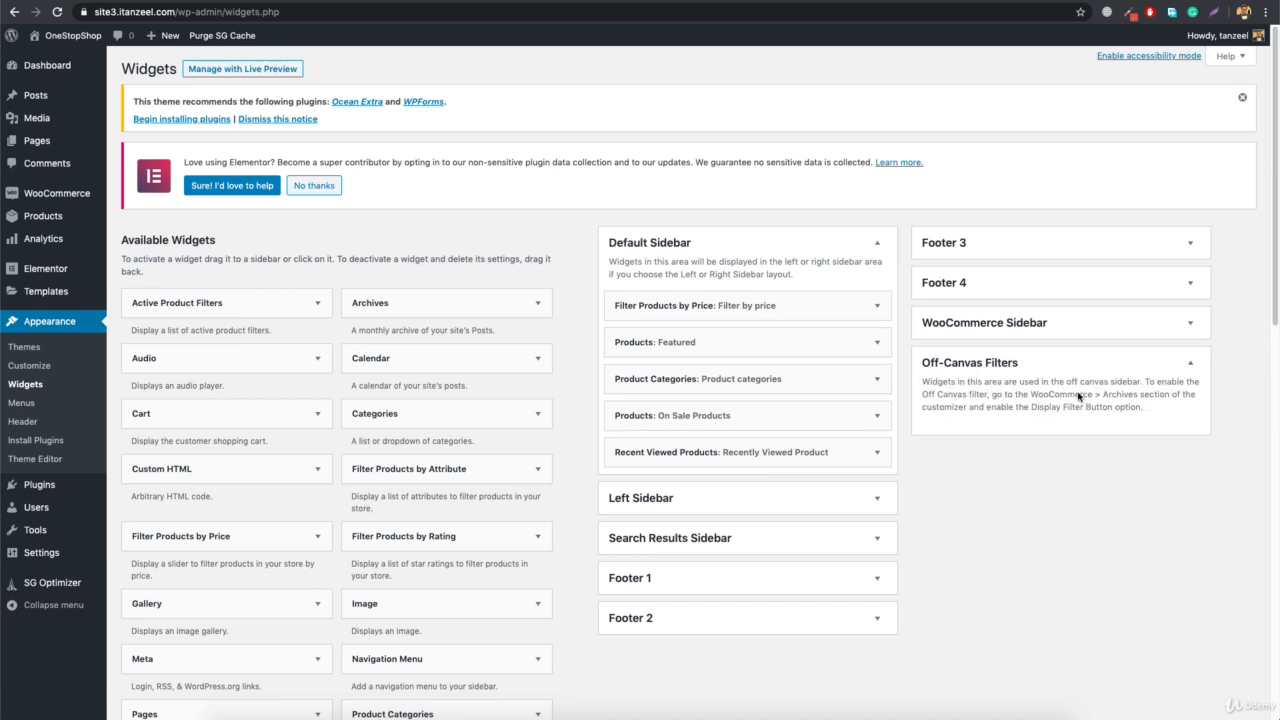
Add the Filter Products by Price and Product Categories widgets to the Off-Canvas Filters area
scroll(370, 400, down, 3)
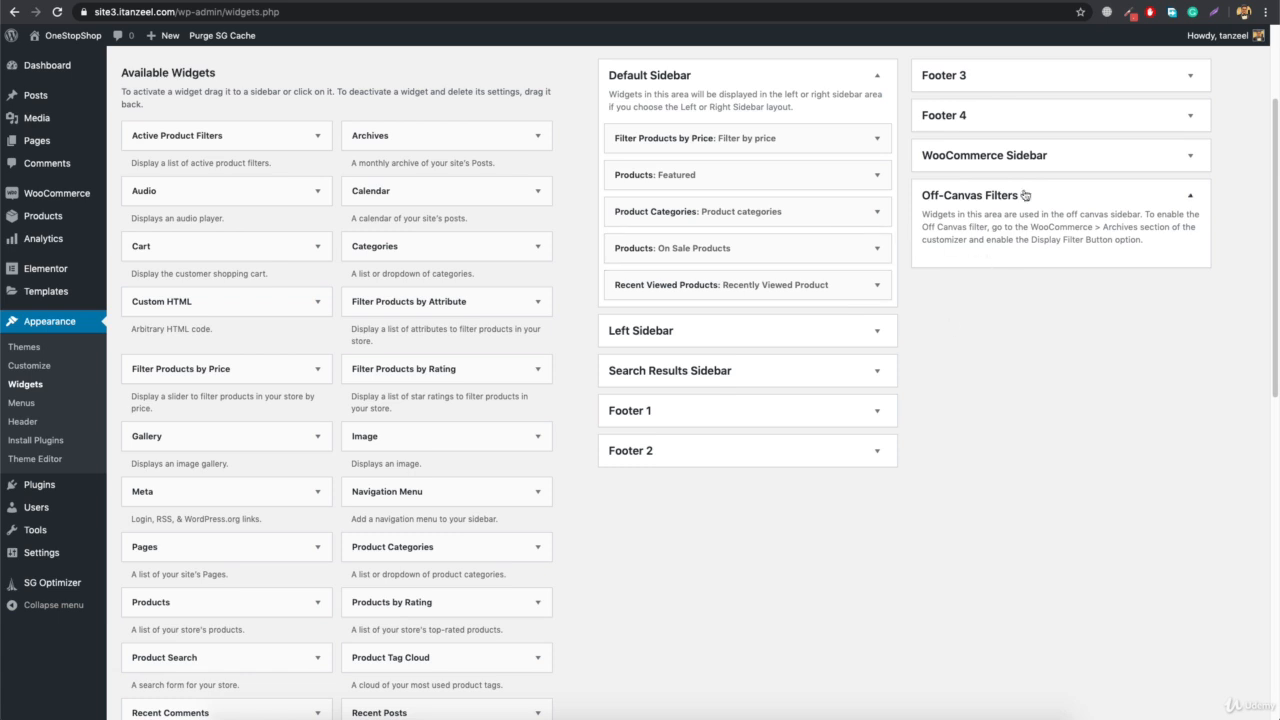
click(281, 369)
scroll(215, 495, down, 1)
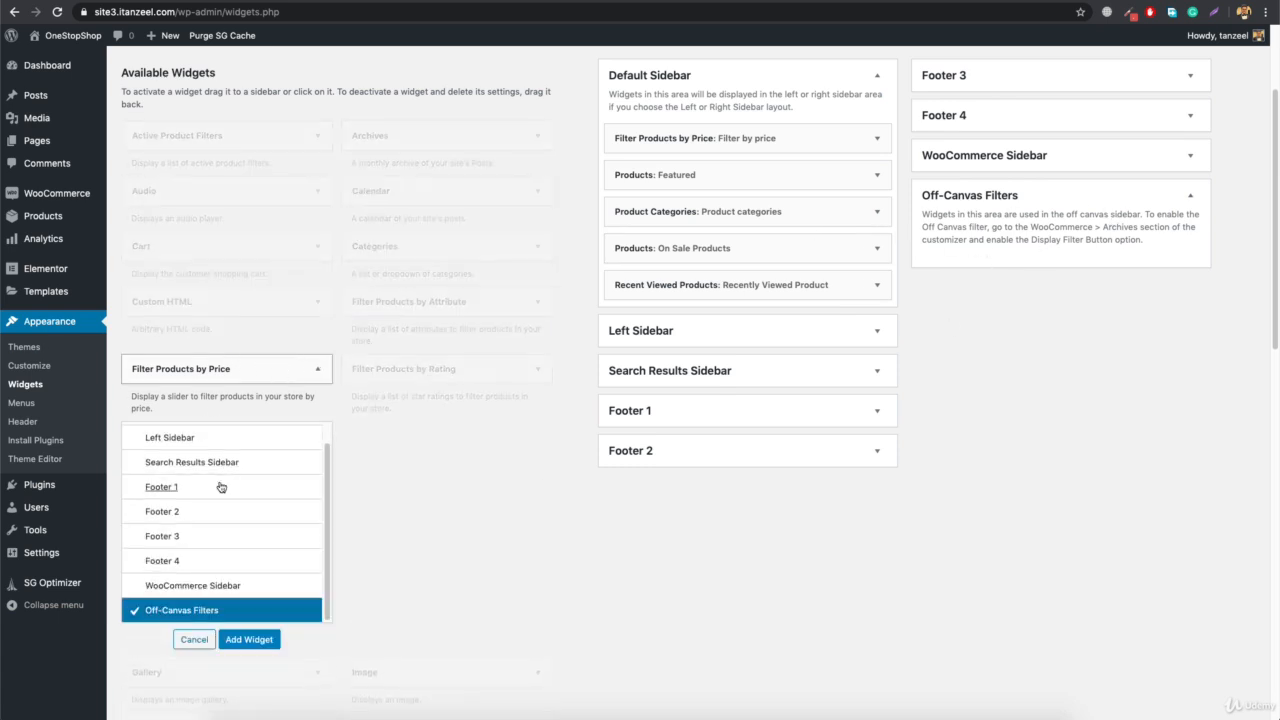
click(238, 639)
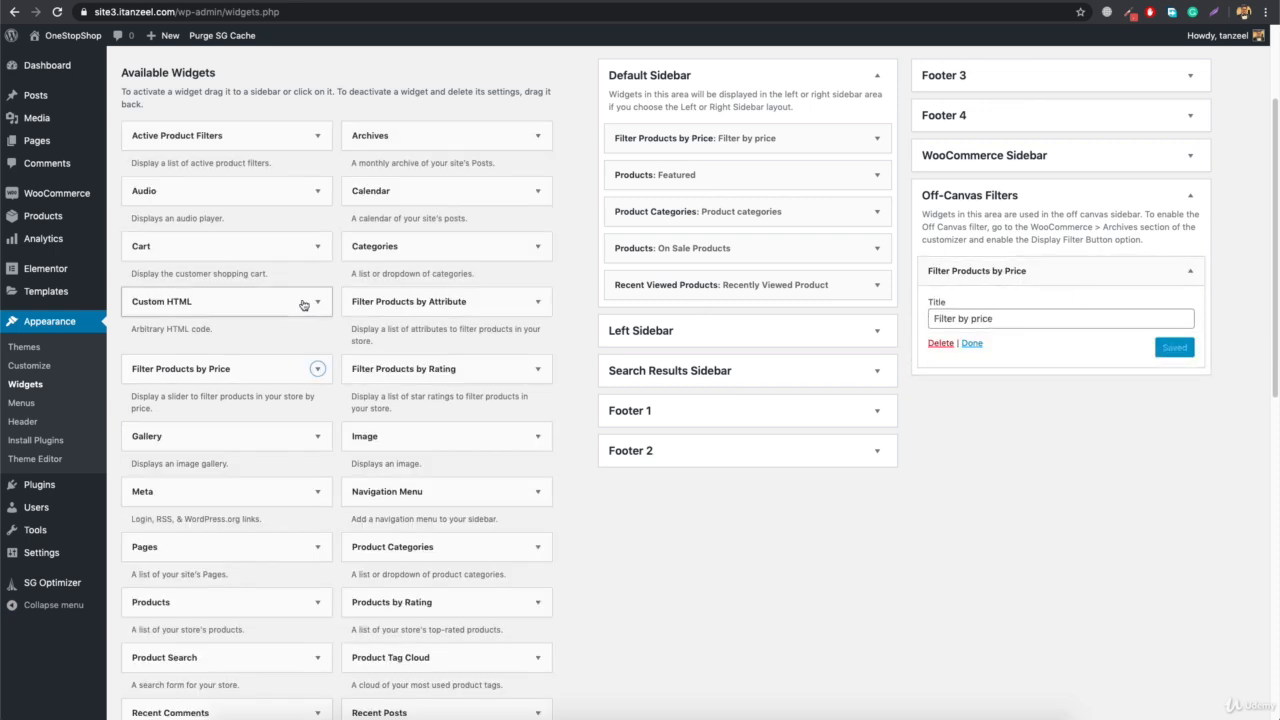
scroll(444, 479, down, 2)
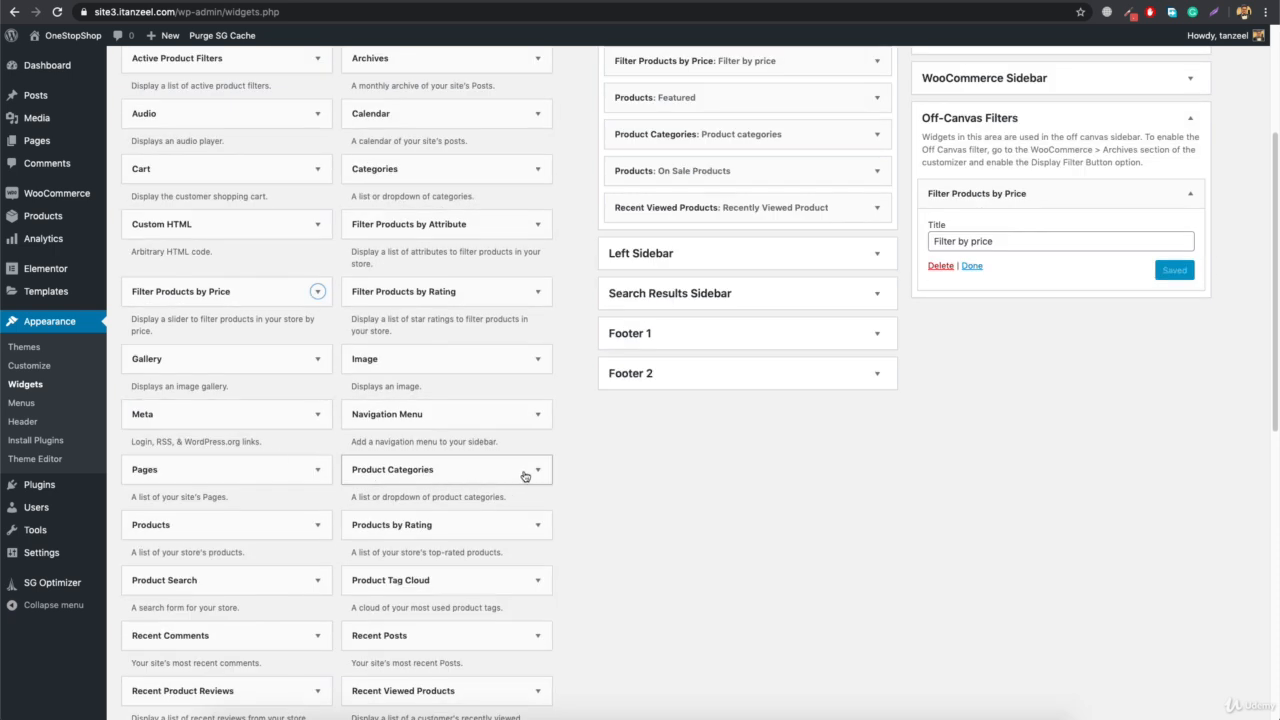
click(539, 471)
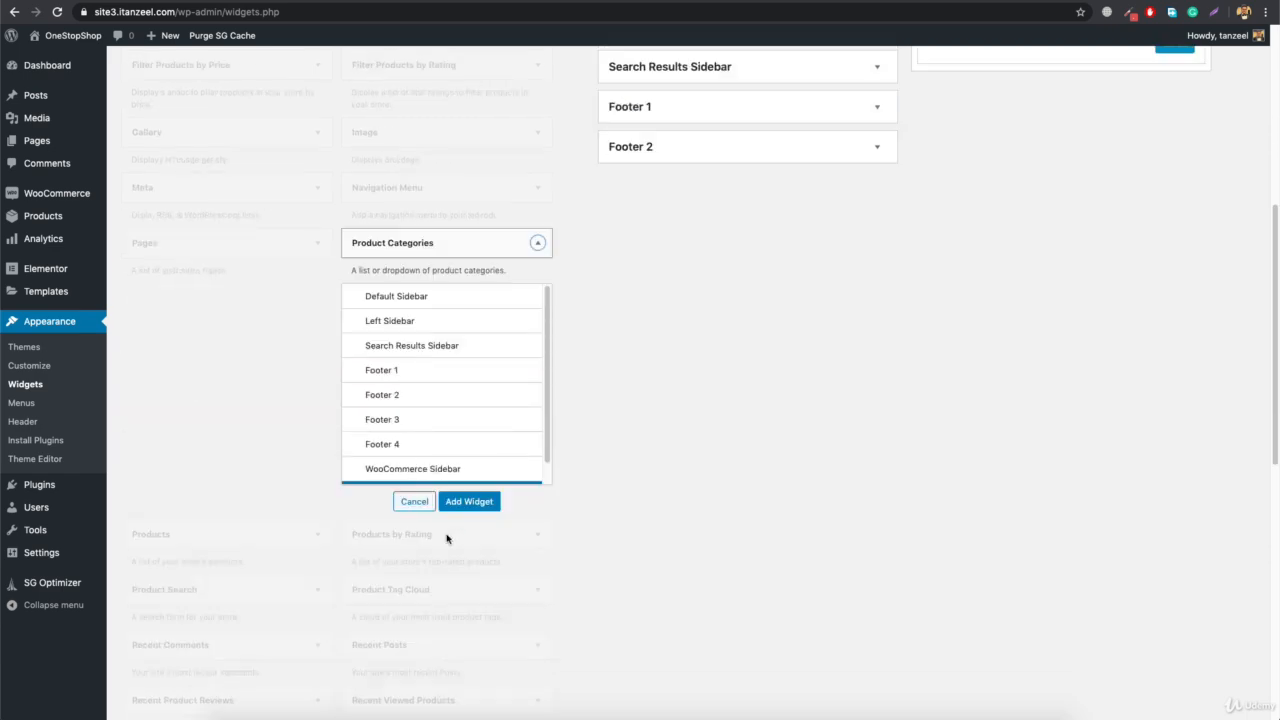
click(469, 502)
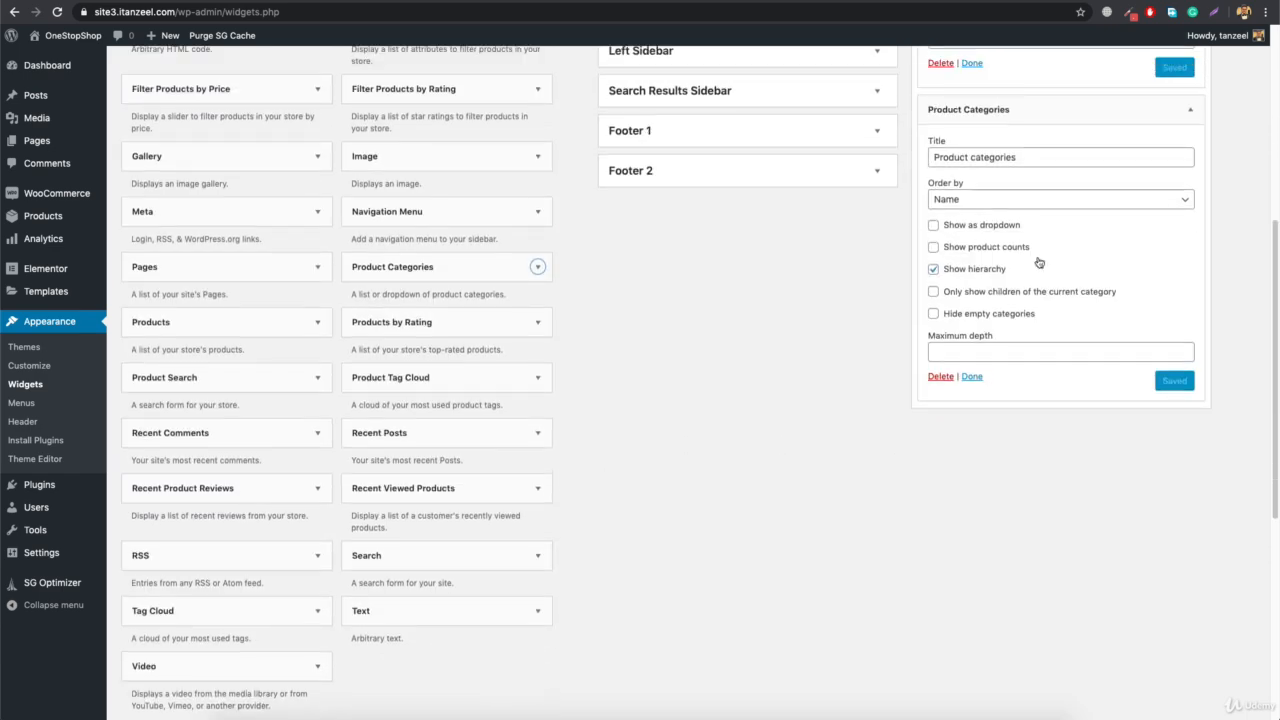
Add the Active Product Filters widget to Off-Canvas Filters and place it above Filter Products by Price
scroll(878, 254, up, 4)
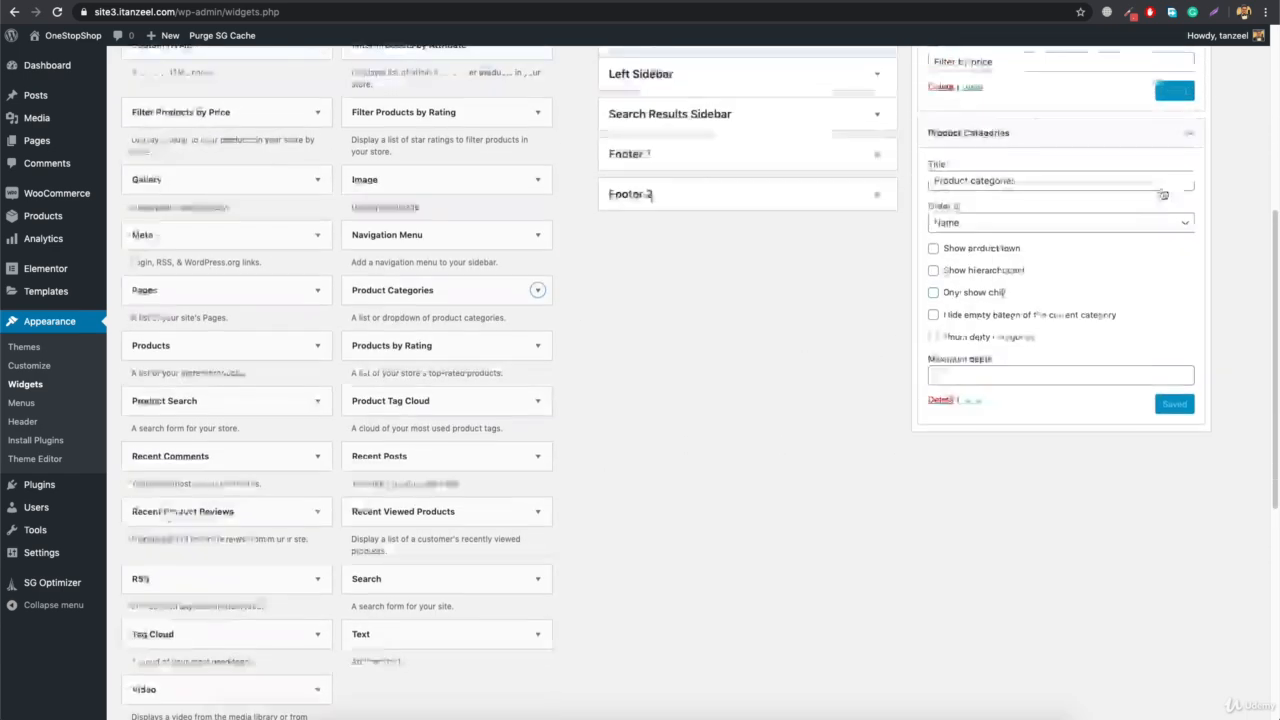
scroll(320, 368, up, 2)
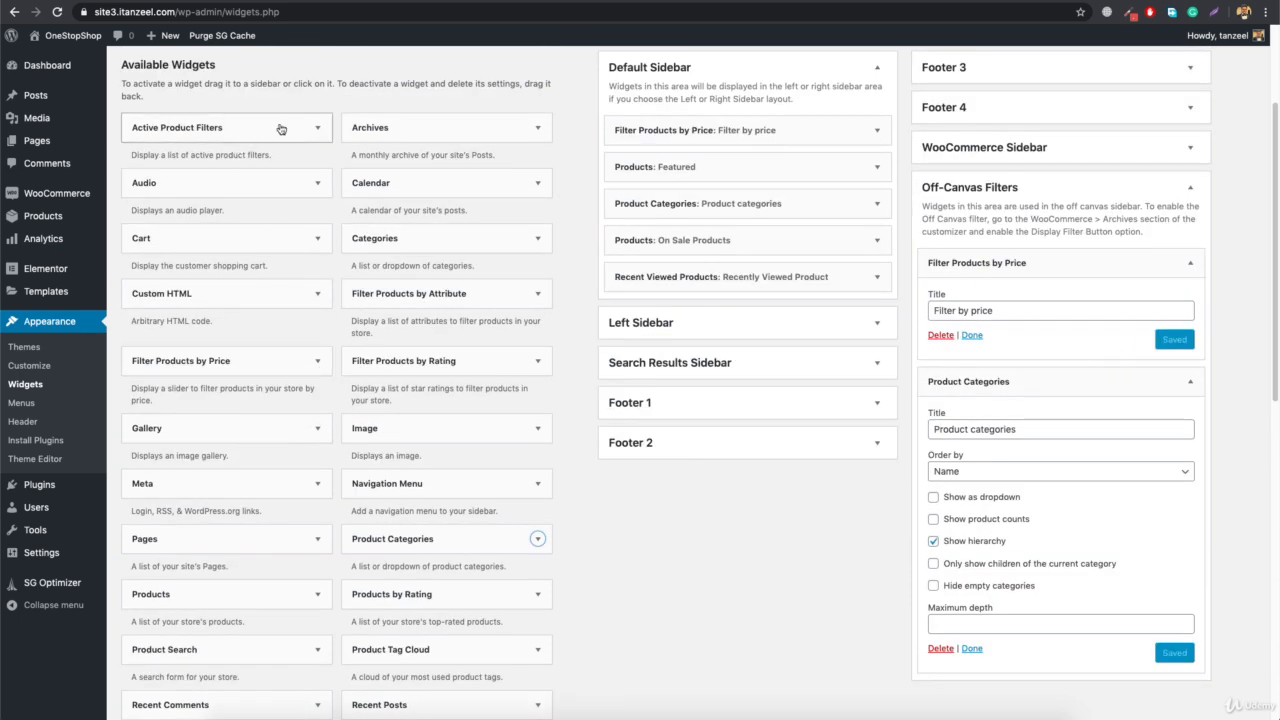
click(318, 128)
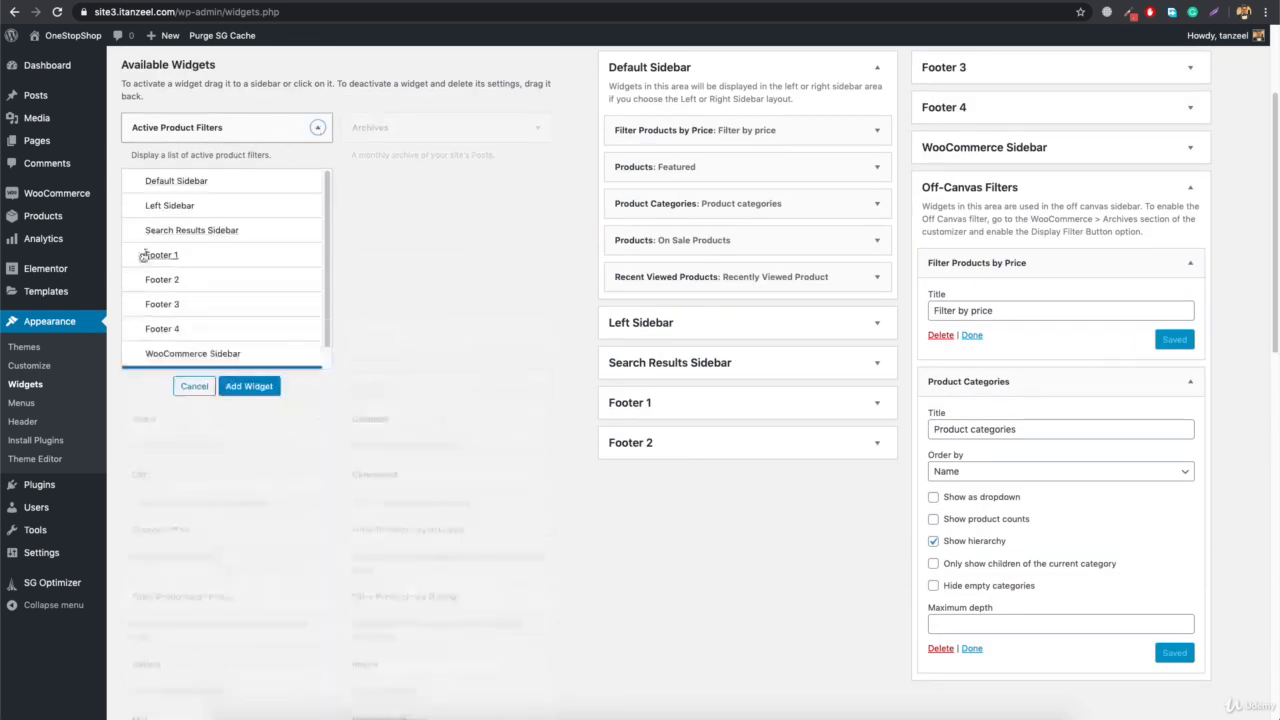
click(253, 386)
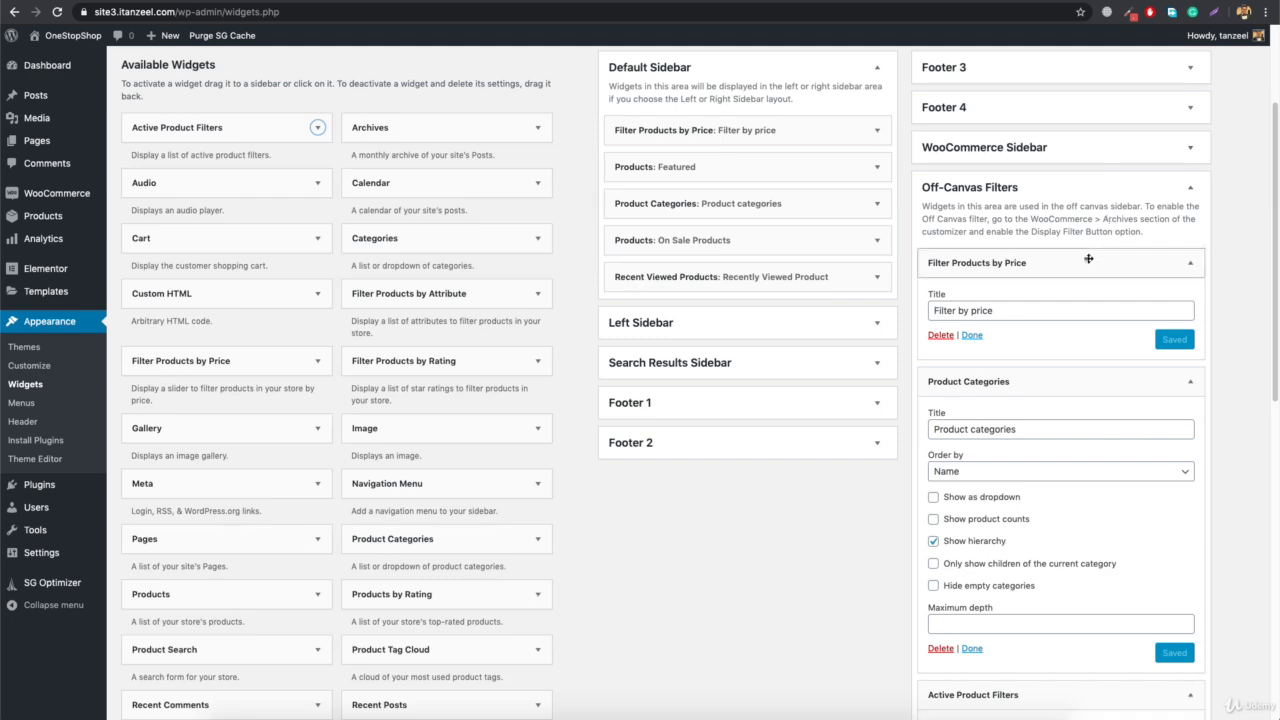
scroll(1078, 313, down, 5)
drag(1036, 426, 1020, 132)
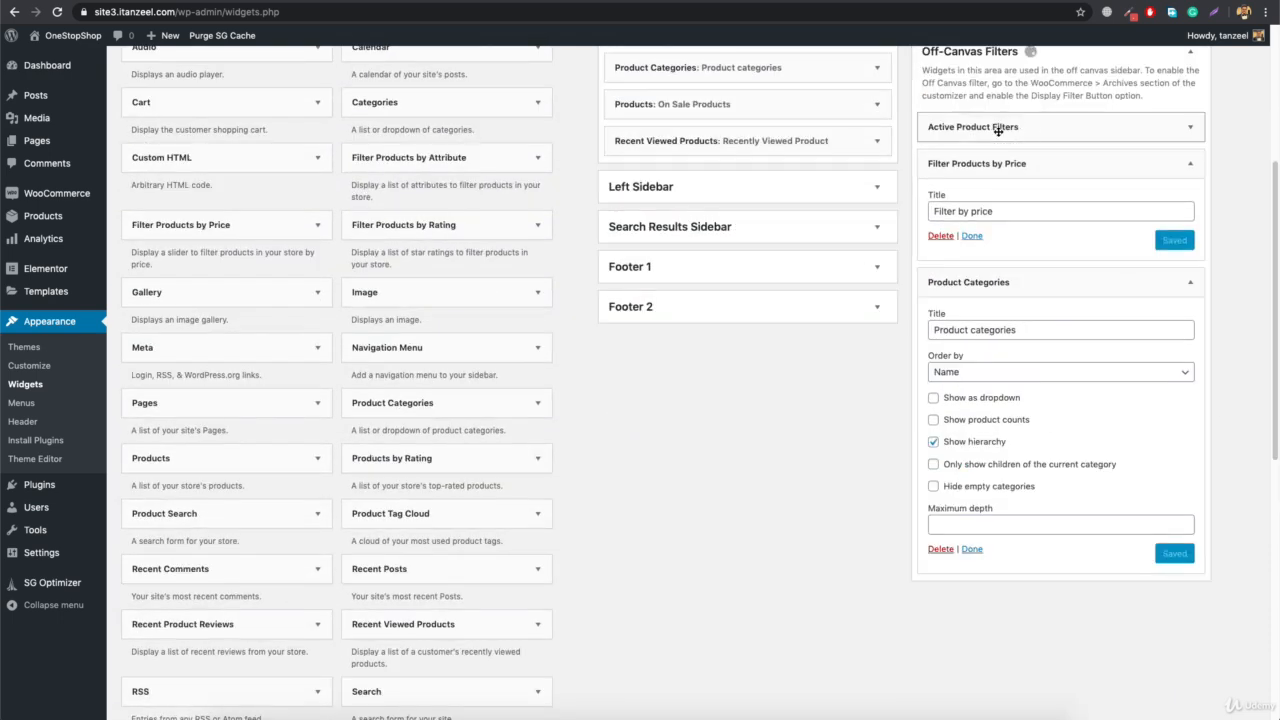
Reload the live shop page and open its off-canvas filter panel
click(402, 1)
click(414, 11)
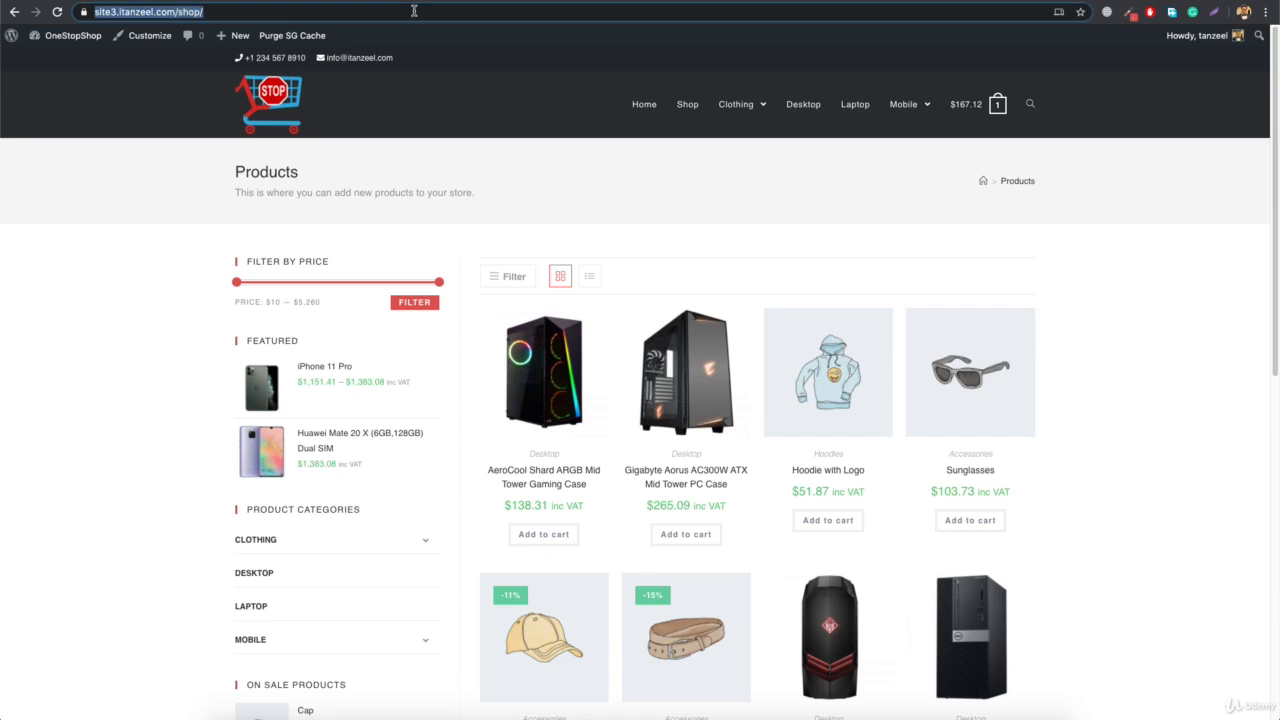
key(Return)
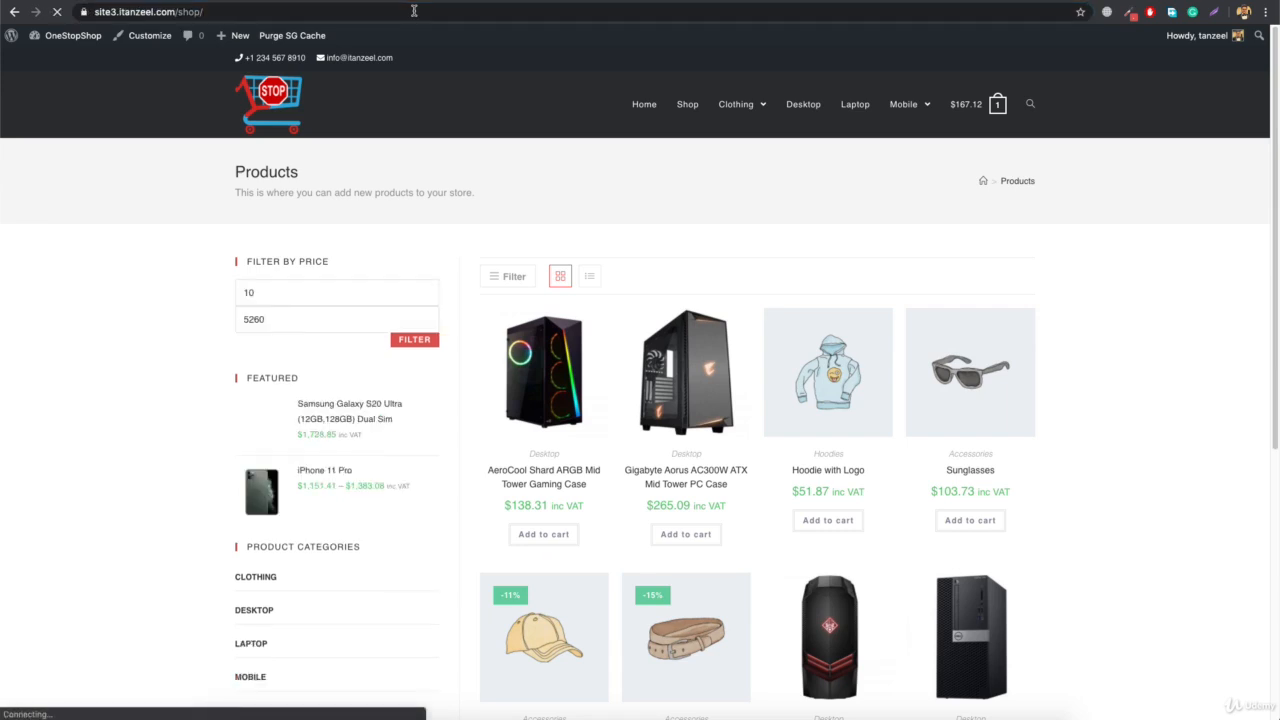
click(508, 278)
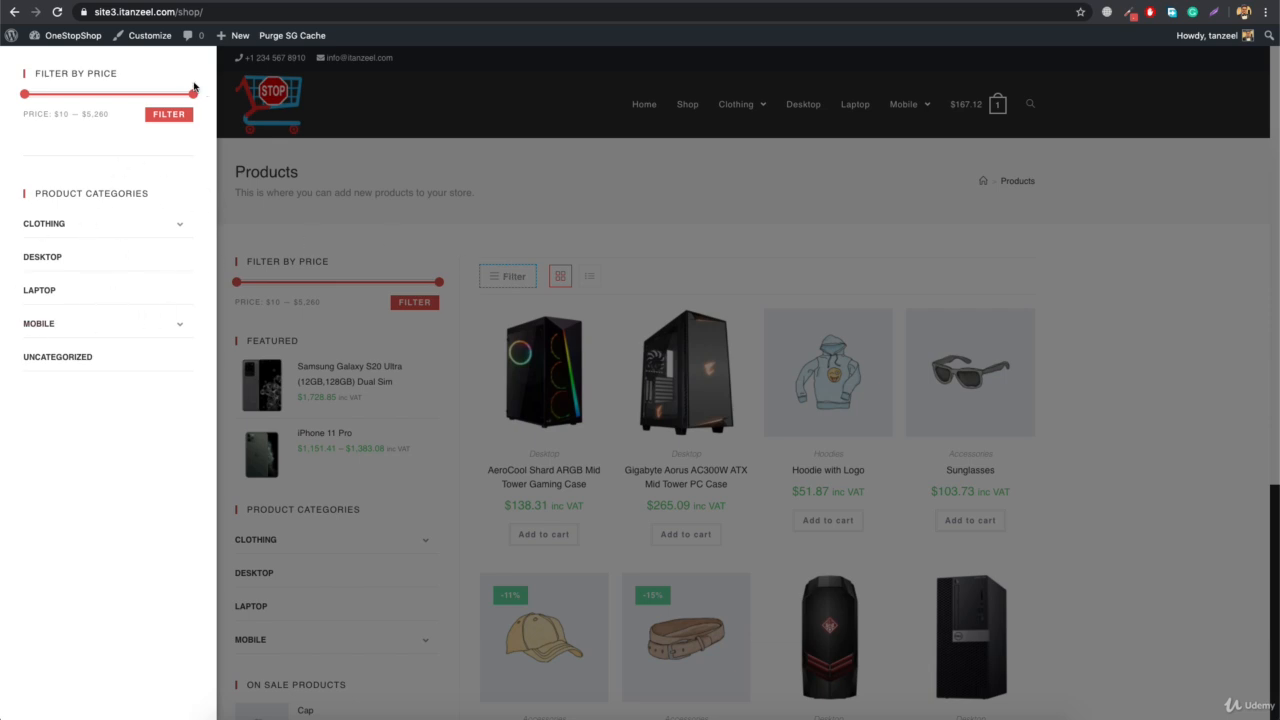
Filter the shop products by price from $10 to $3,240 and reopen the off-canvas panel to check the active filters
drag(188, 99, 123, 99)
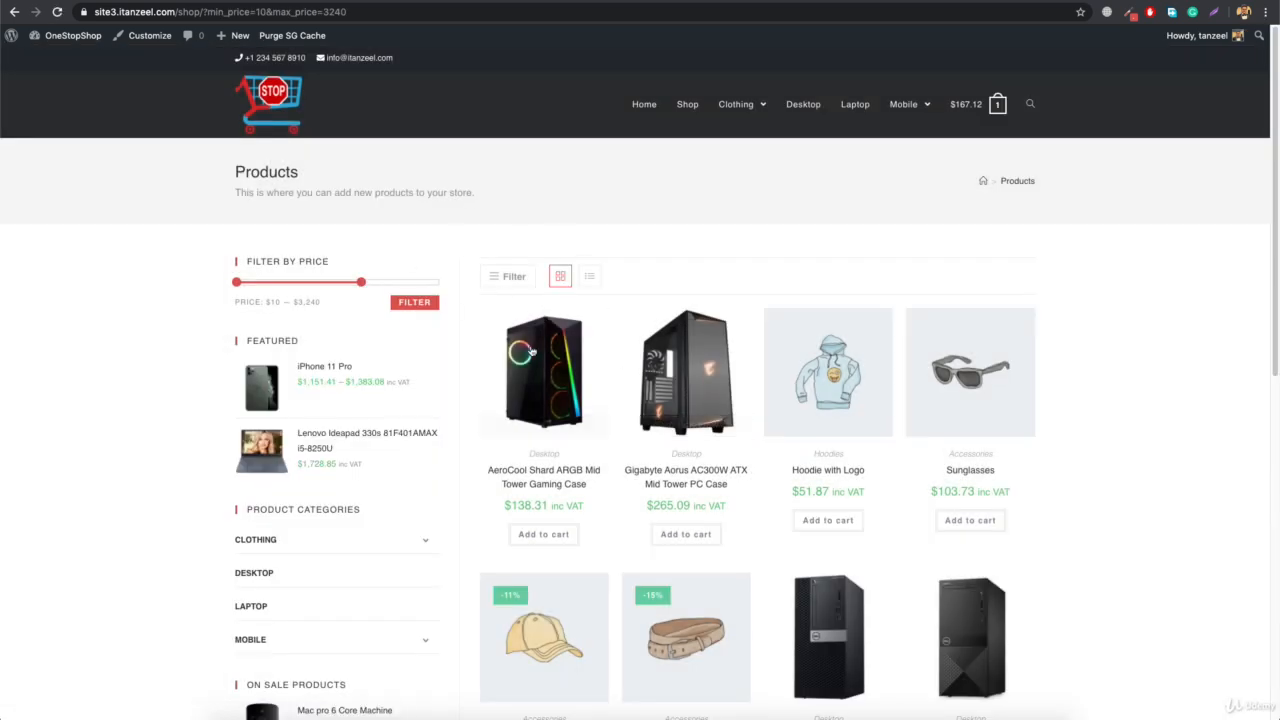
click(508, 282)
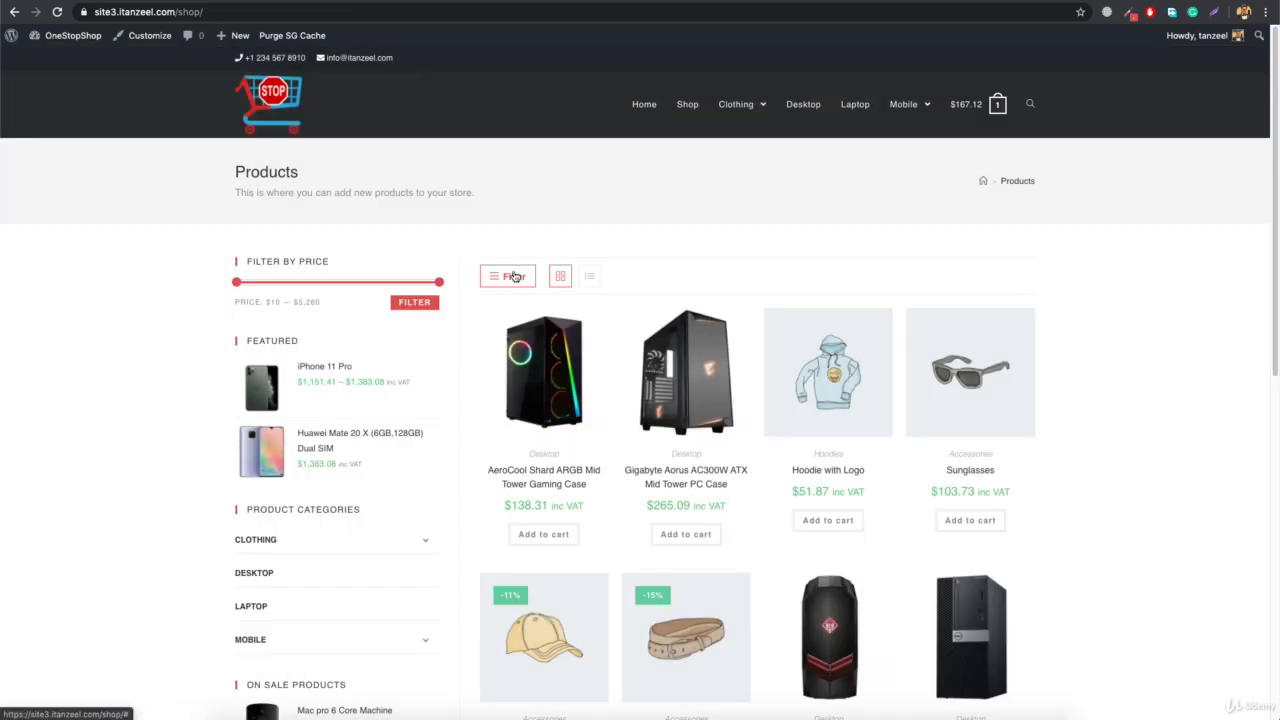
click(514, 278)
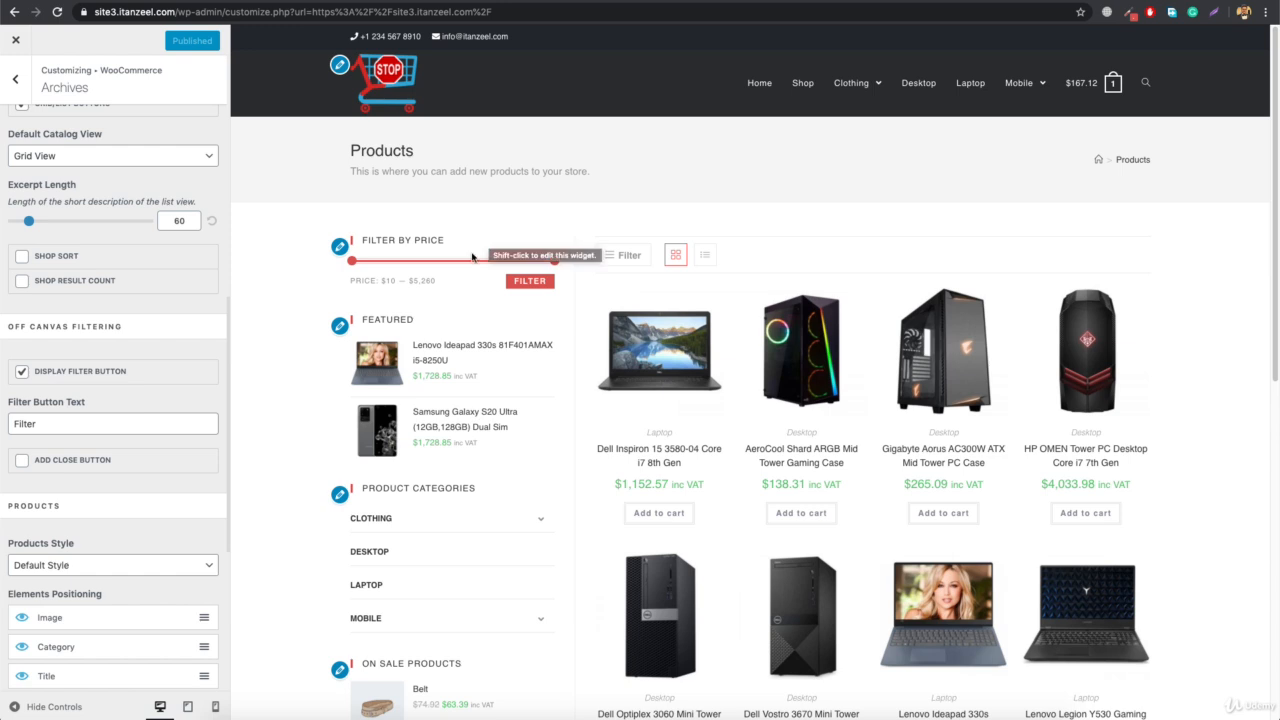
Back in the customizer's Archives settings, disable Display Filter Button and set Products Style to Hover Style
click(22, 371)
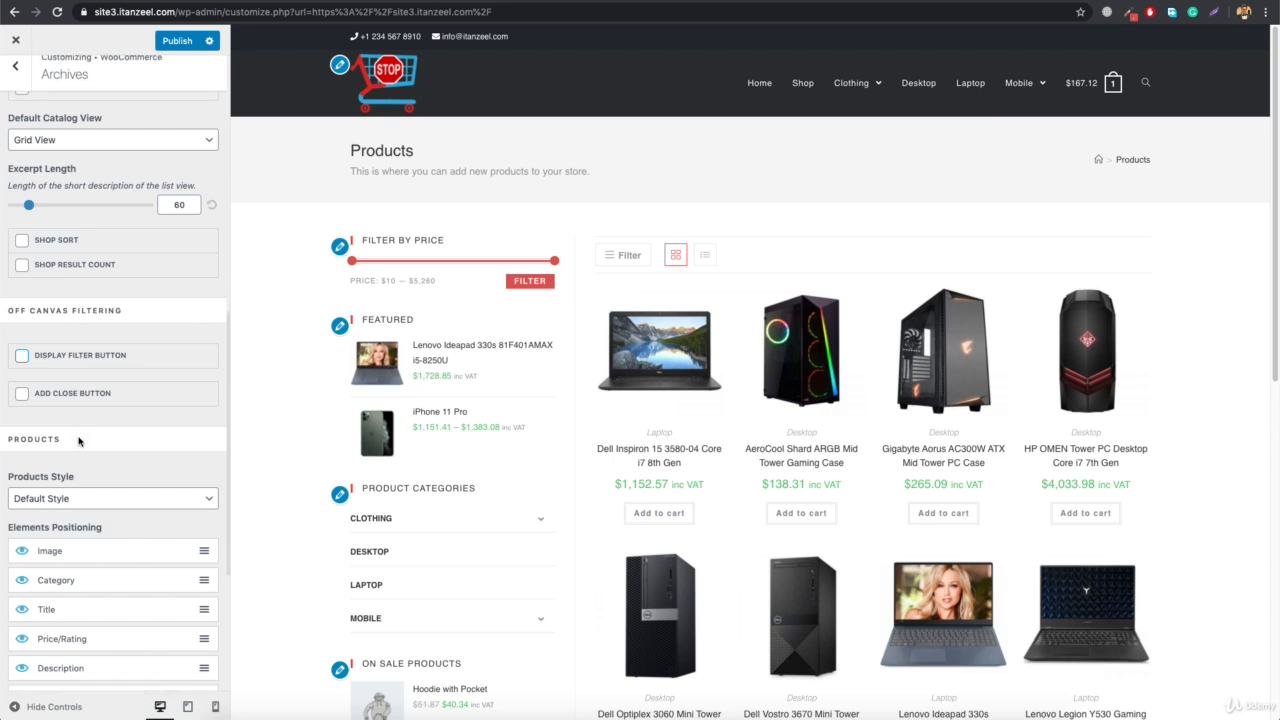
scroll(79, 441, down, 2)
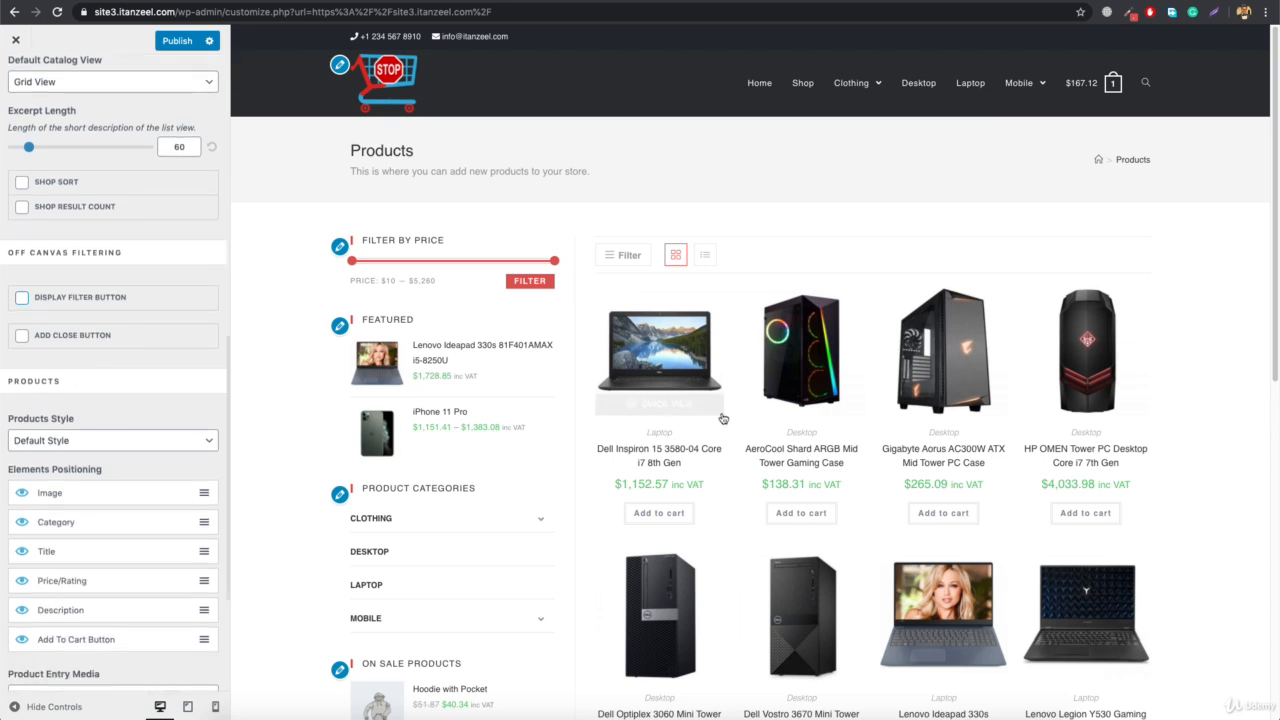
click(76, 443)
click(60, 454)
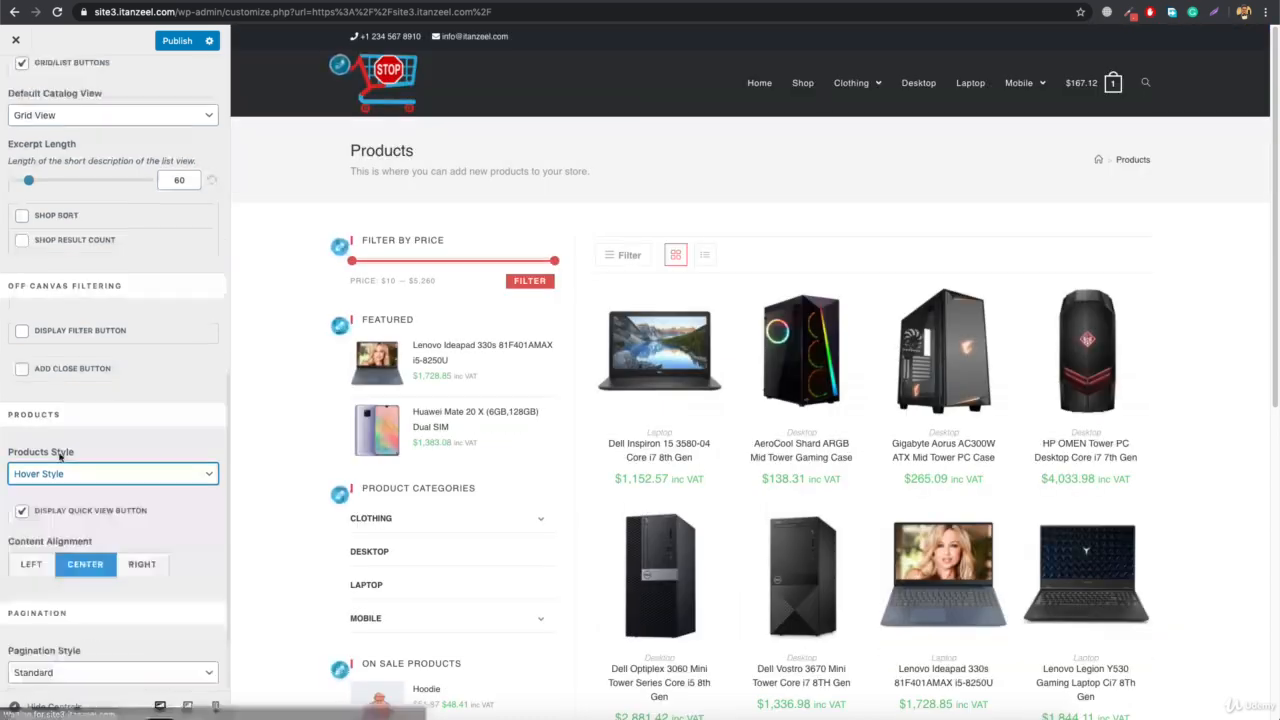
Examine the Hover Style product cards in the shop preview, switching the first laptop to its second gallery image
scroll(491, 514, down, 3)
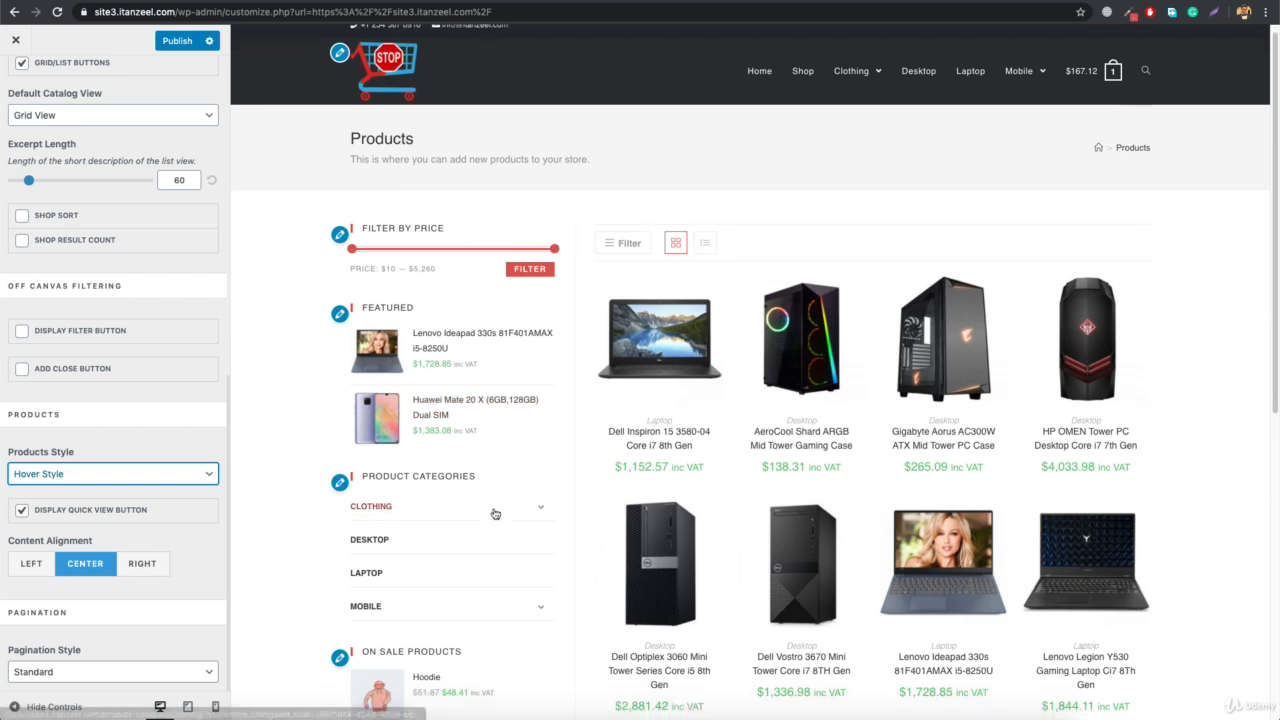
mouse_move(652, 424)
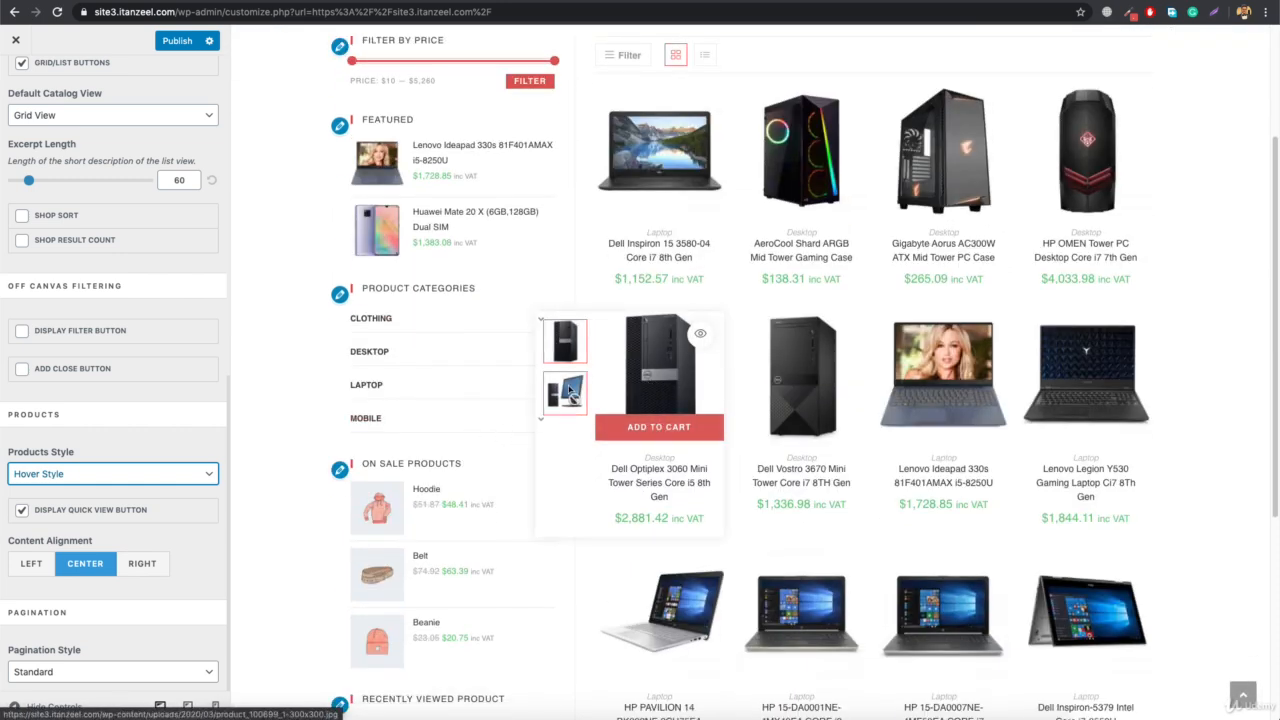
mouse_move(596, 151)
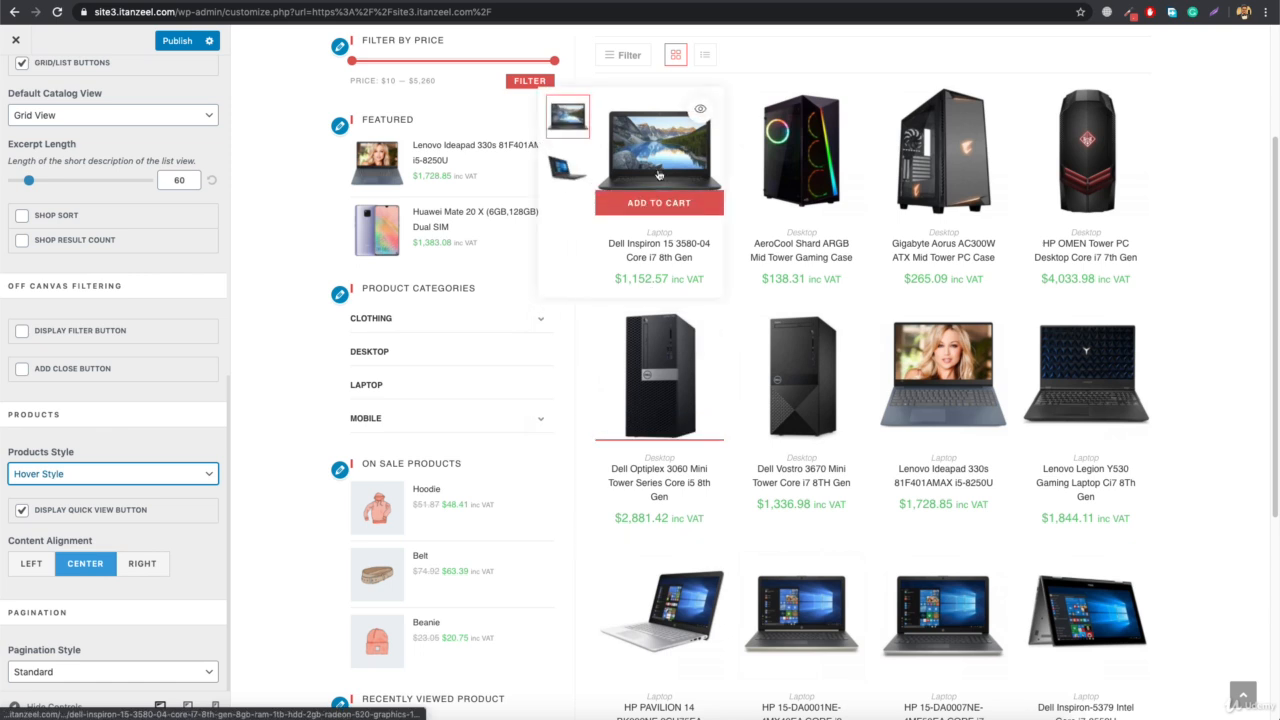
click(570, 175)
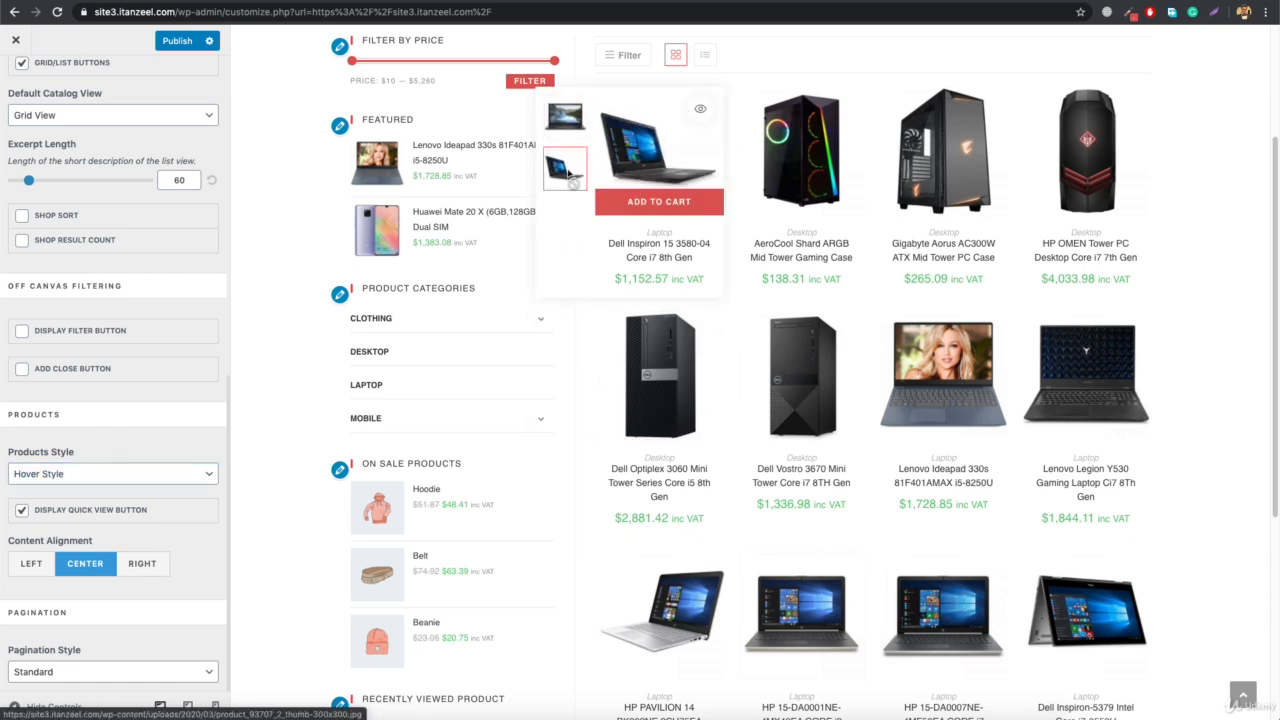
mouse_move(833, 138)
click(707, 168)
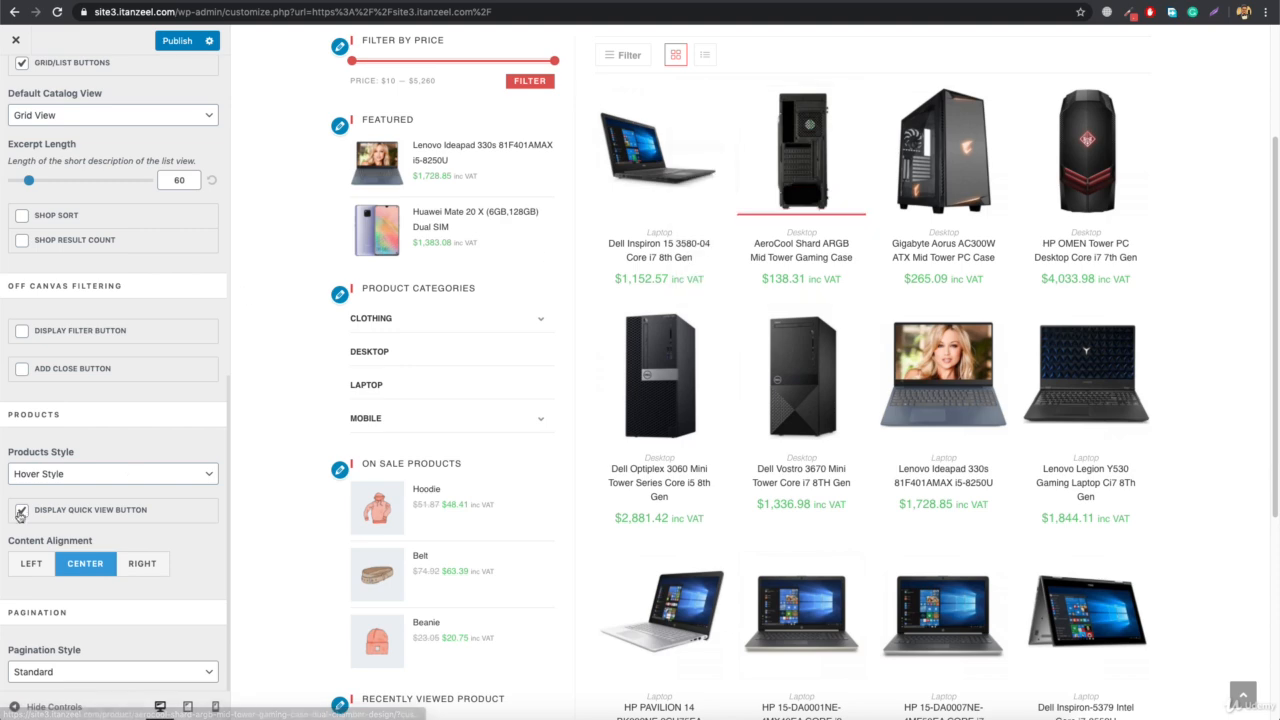
Set Products Style back to Default Style and place Category below Title in Elements Positioning
click(87, 476)
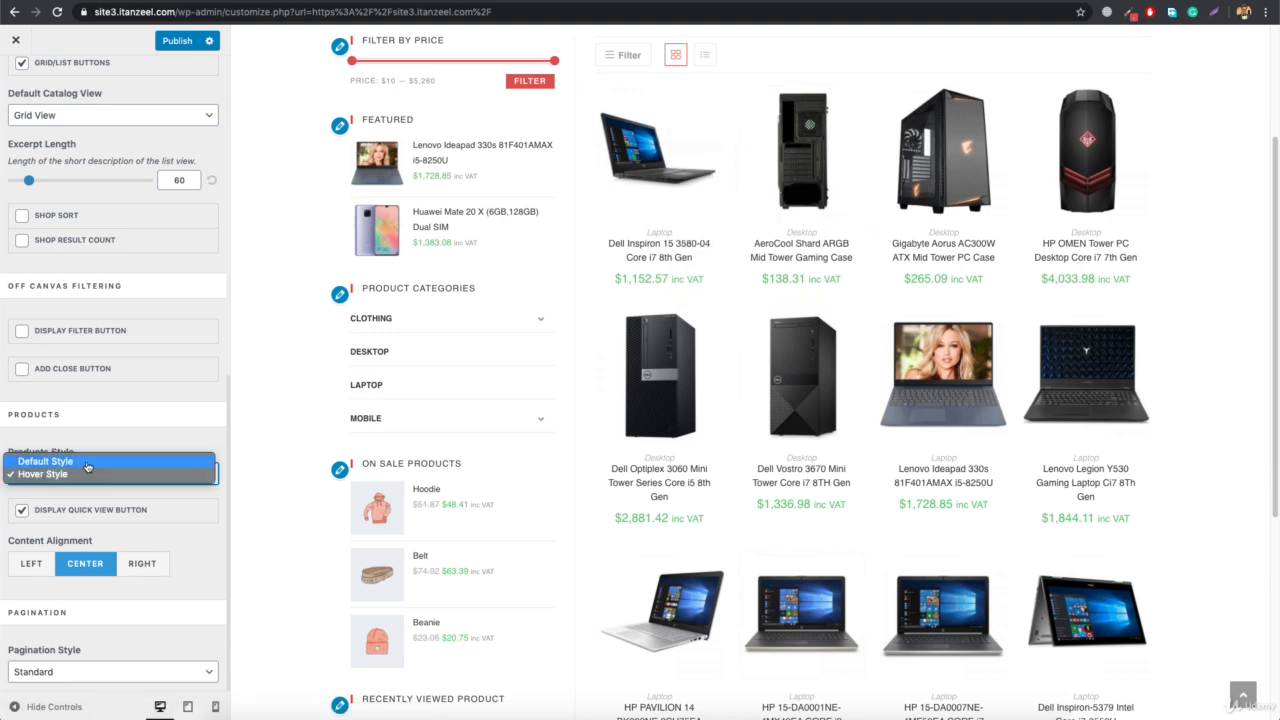
click(86, 463)
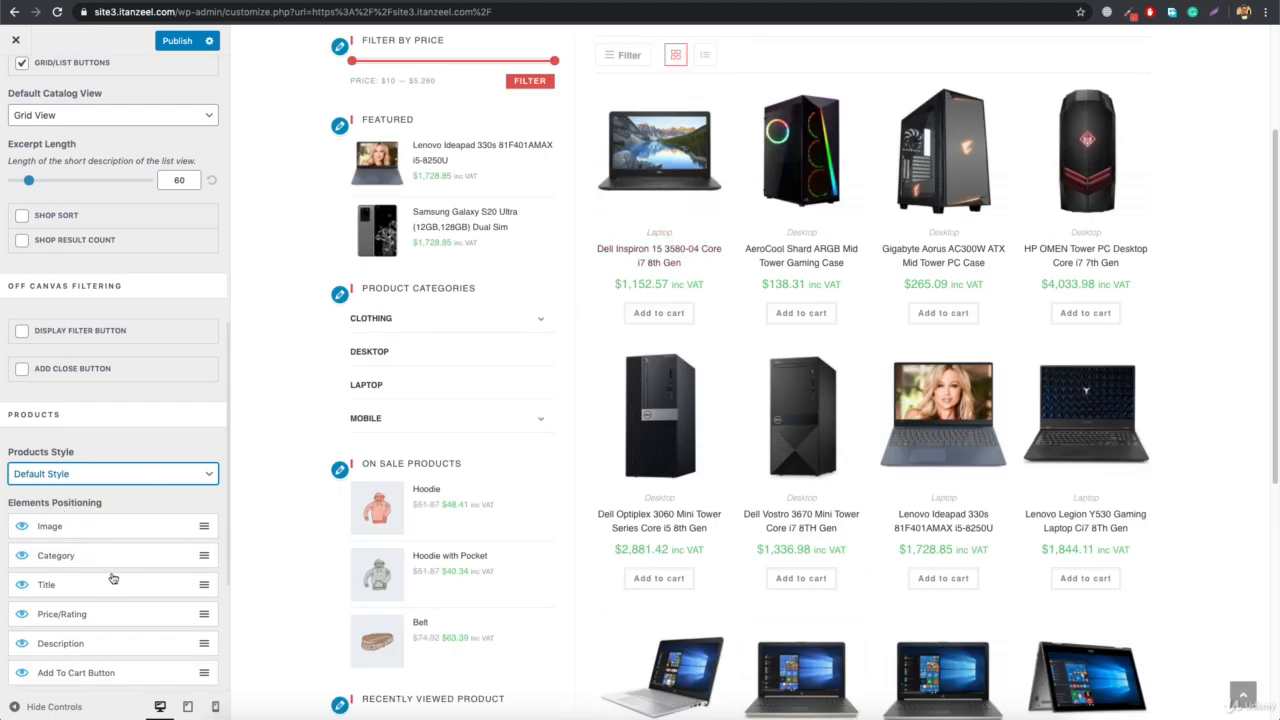
drag(112, 562, 109, 597)
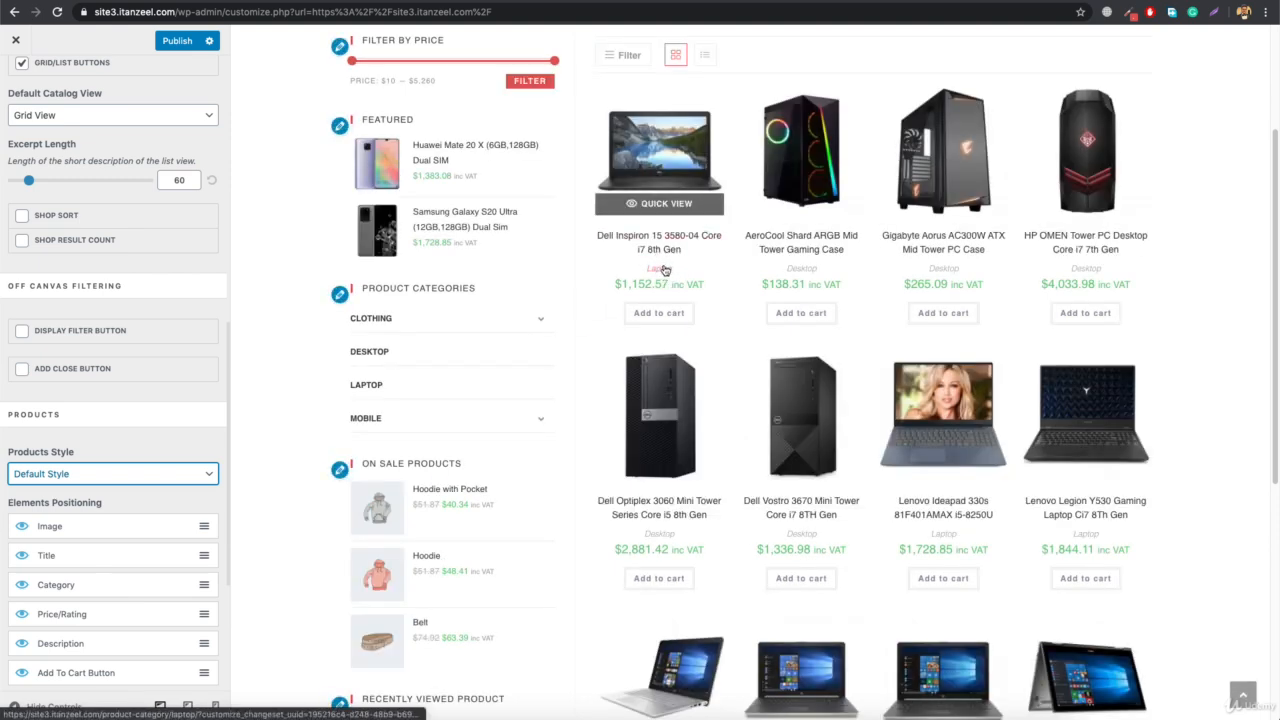
Hide the Title element in Elements Positioning to preview the effect and show it again
scroll(119, 622, down, 1)
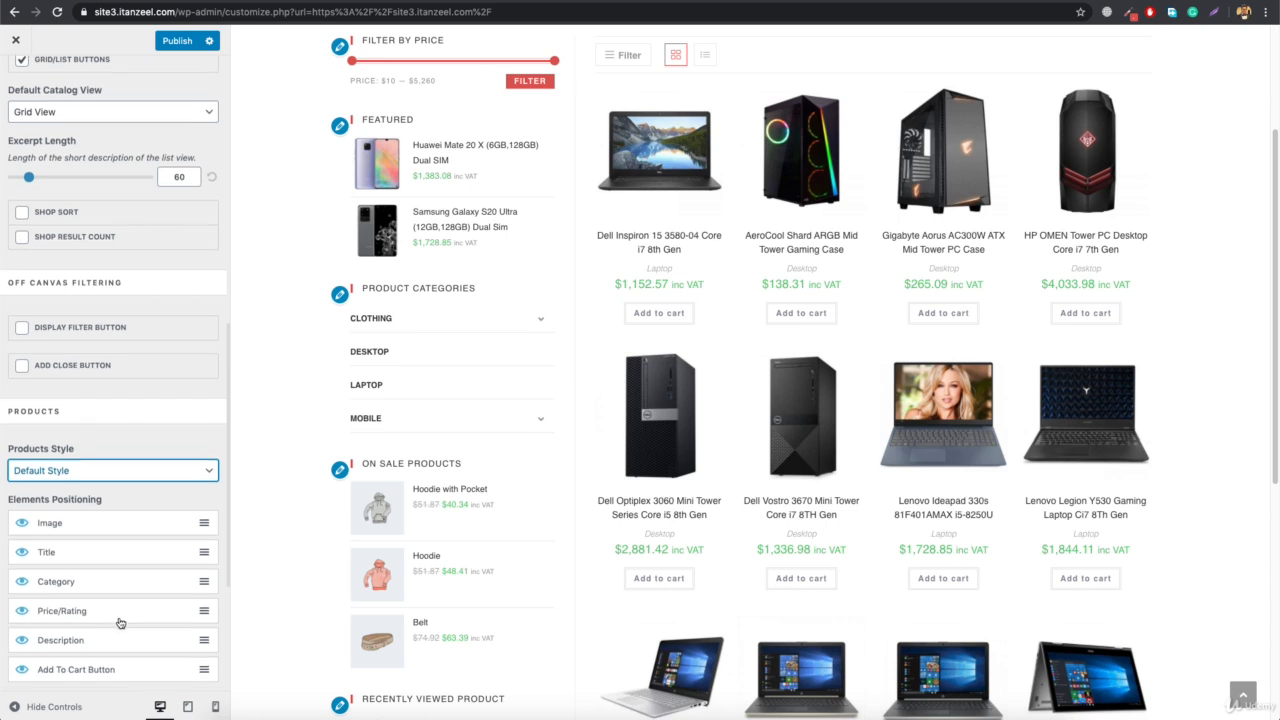
scroll(117, 600, down, 1)
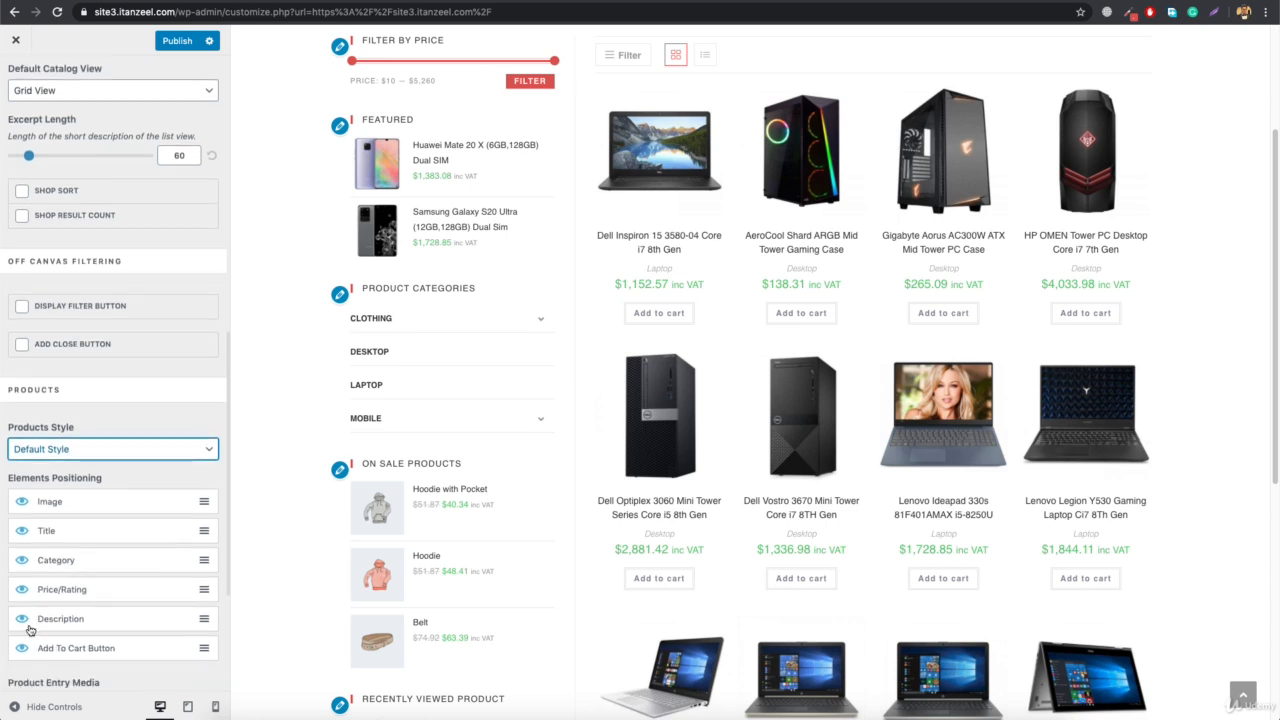
click(21, 534)
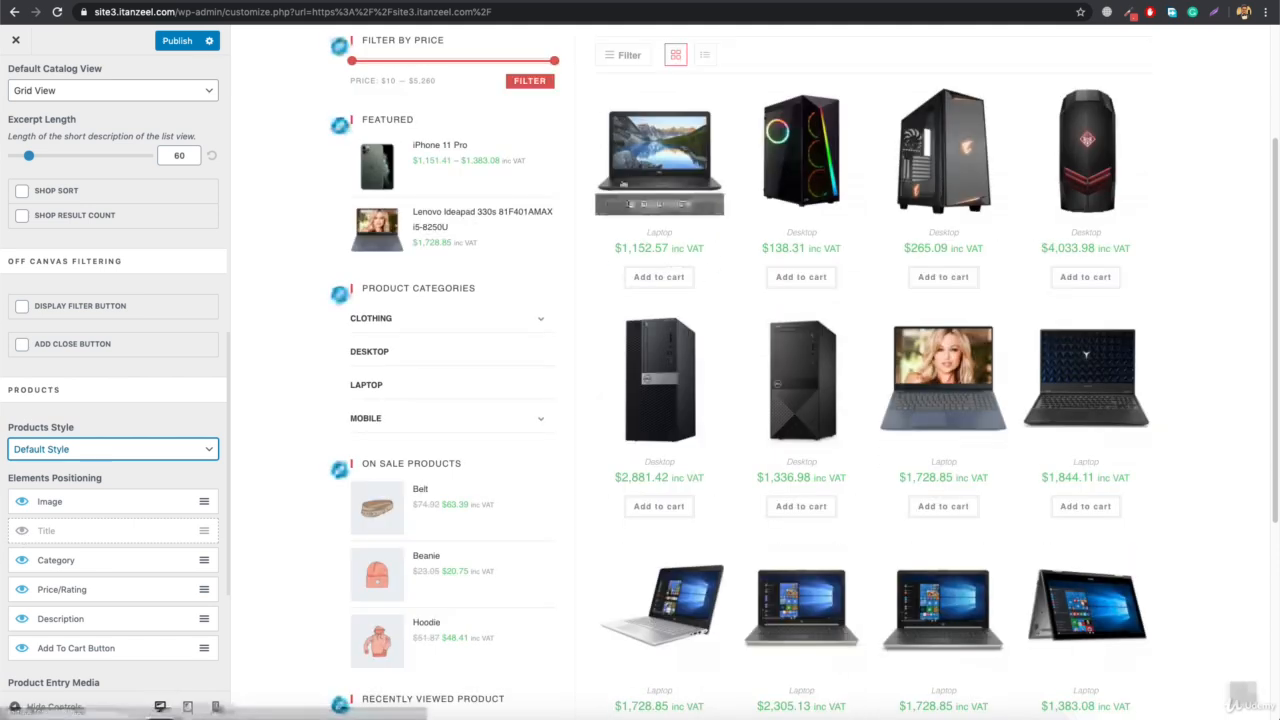
click(23, 532)
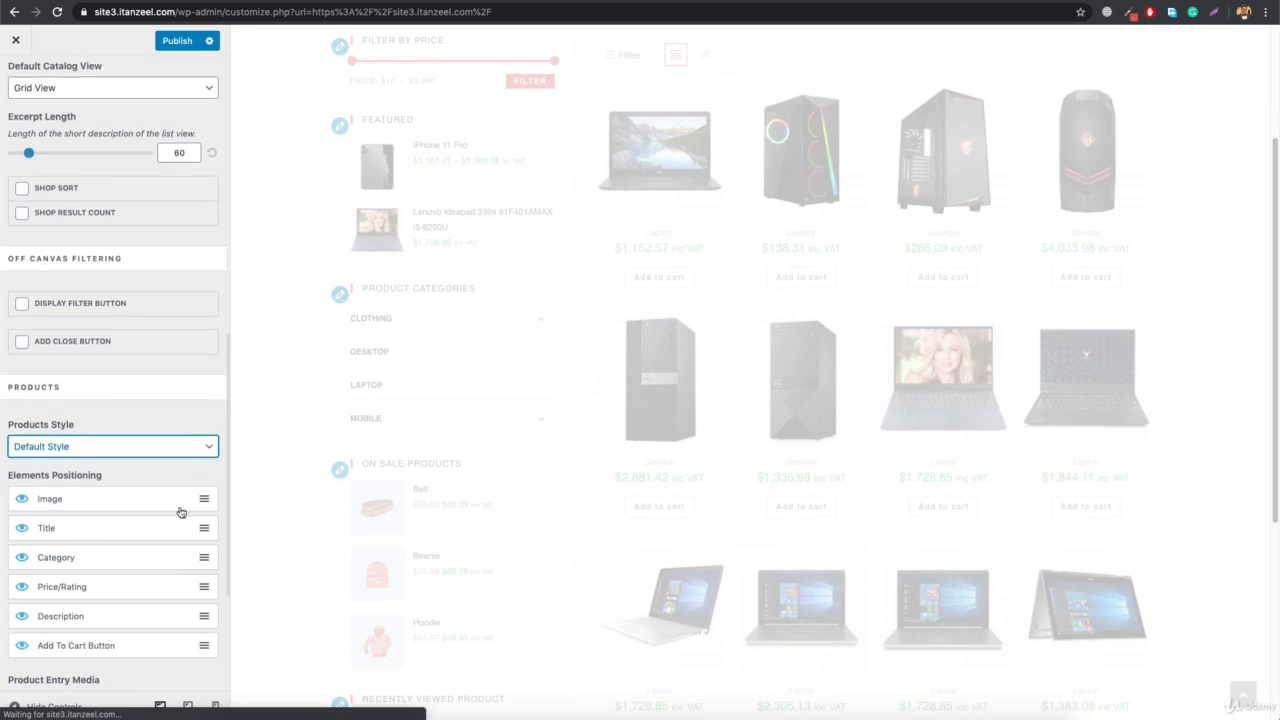
Set Product Entry Media to Gallery Slider and browse the Lenovo Ideapad 330s images in the preview
scroll(180, 512, down, 5)
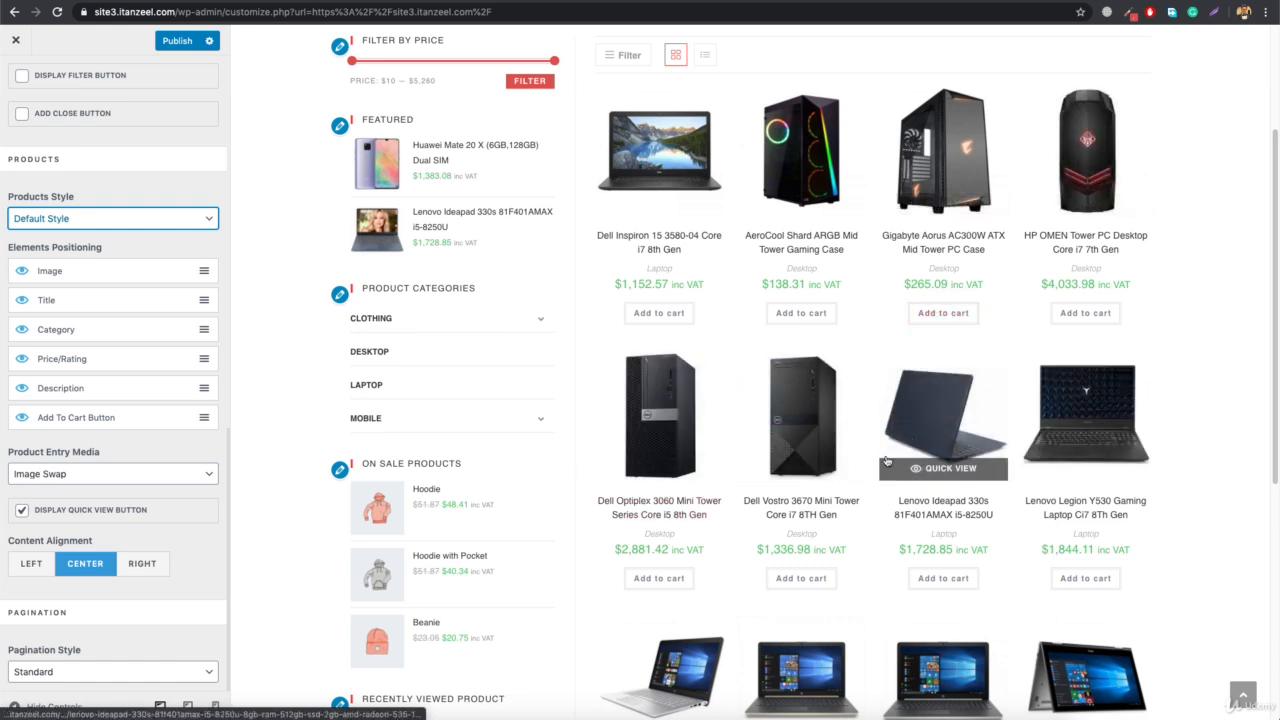
click(98, 476)
click(105, 487)
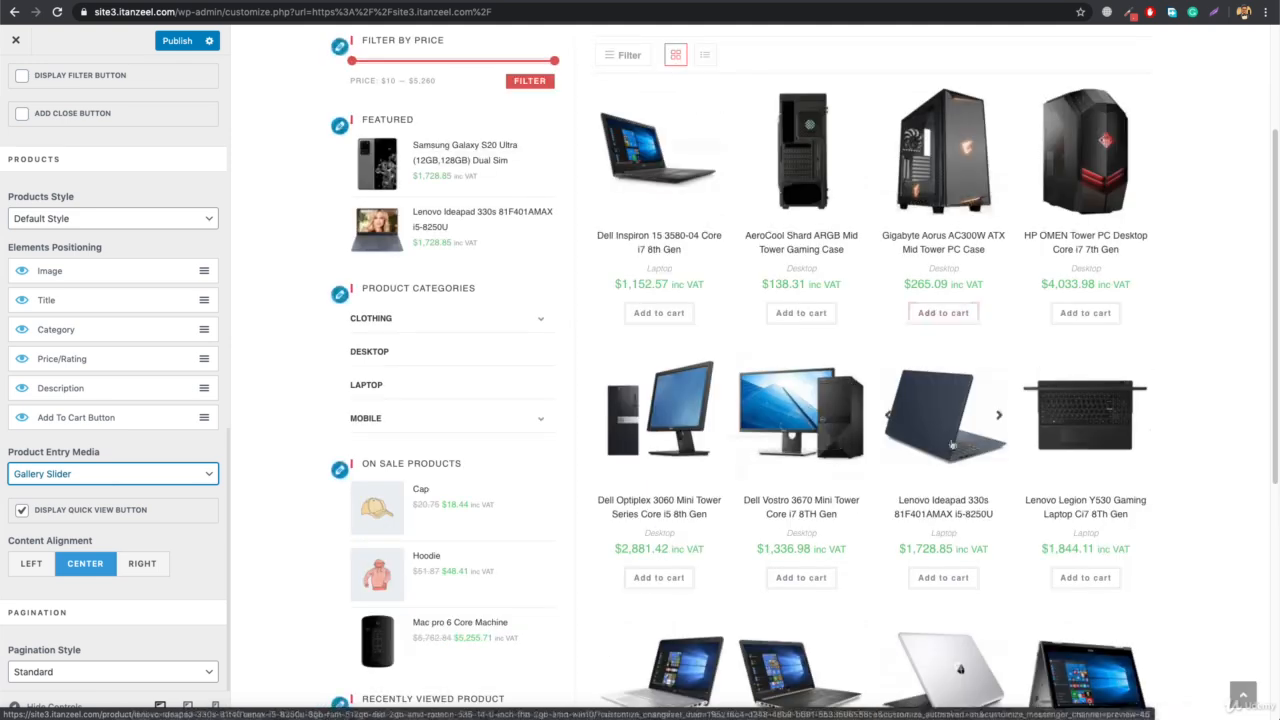
click(1001, 418)
click(1001, 418)
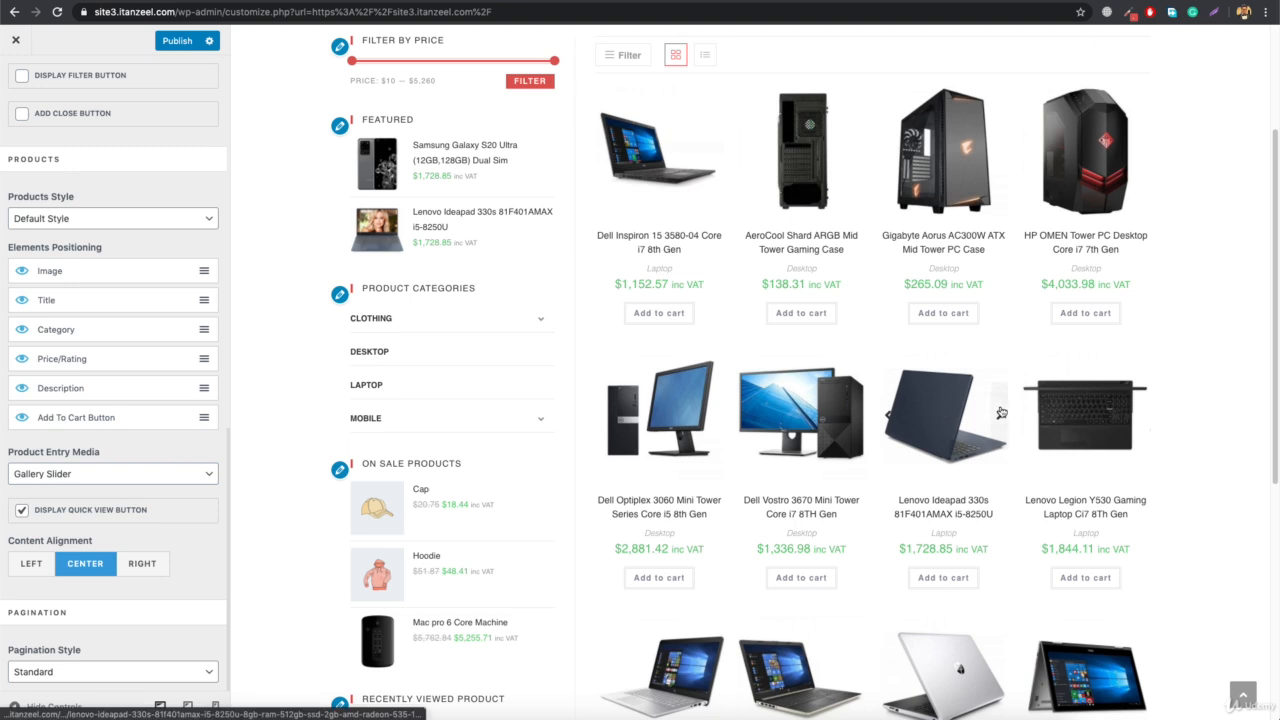
click(885, 418)
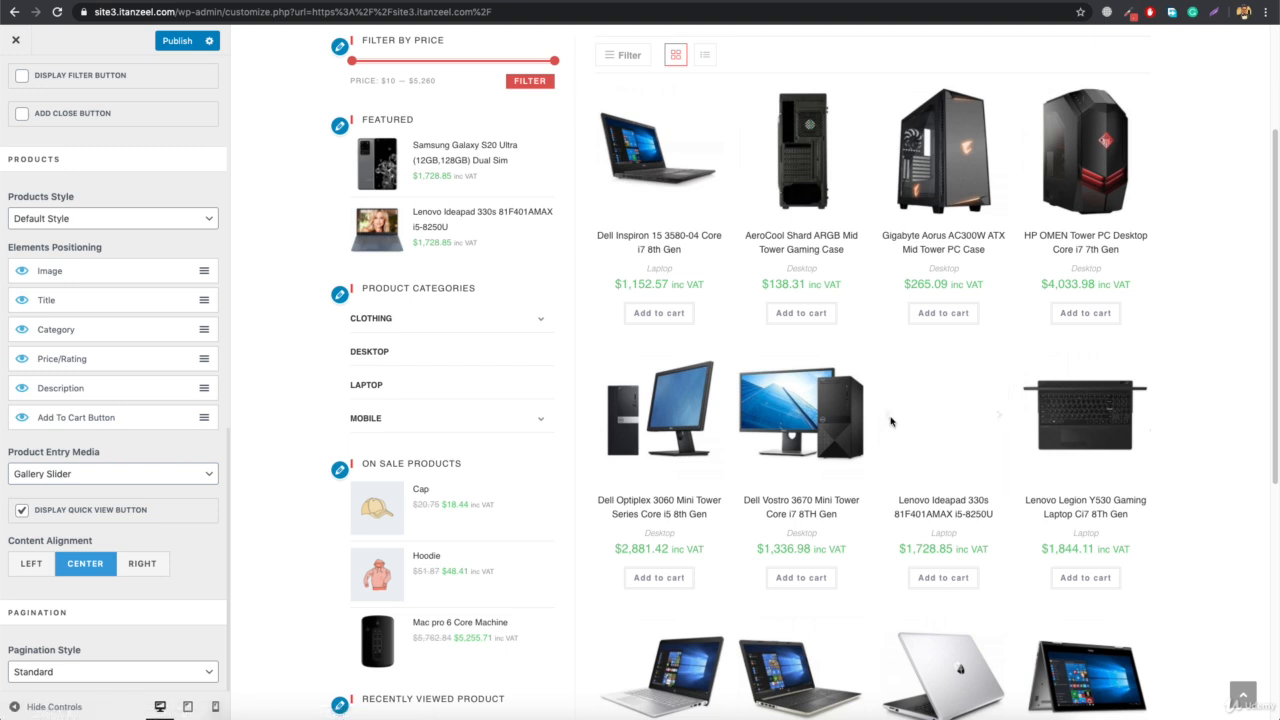
Set Product Entry Media back to Image Swap
scroll(269, 437, down, 4)
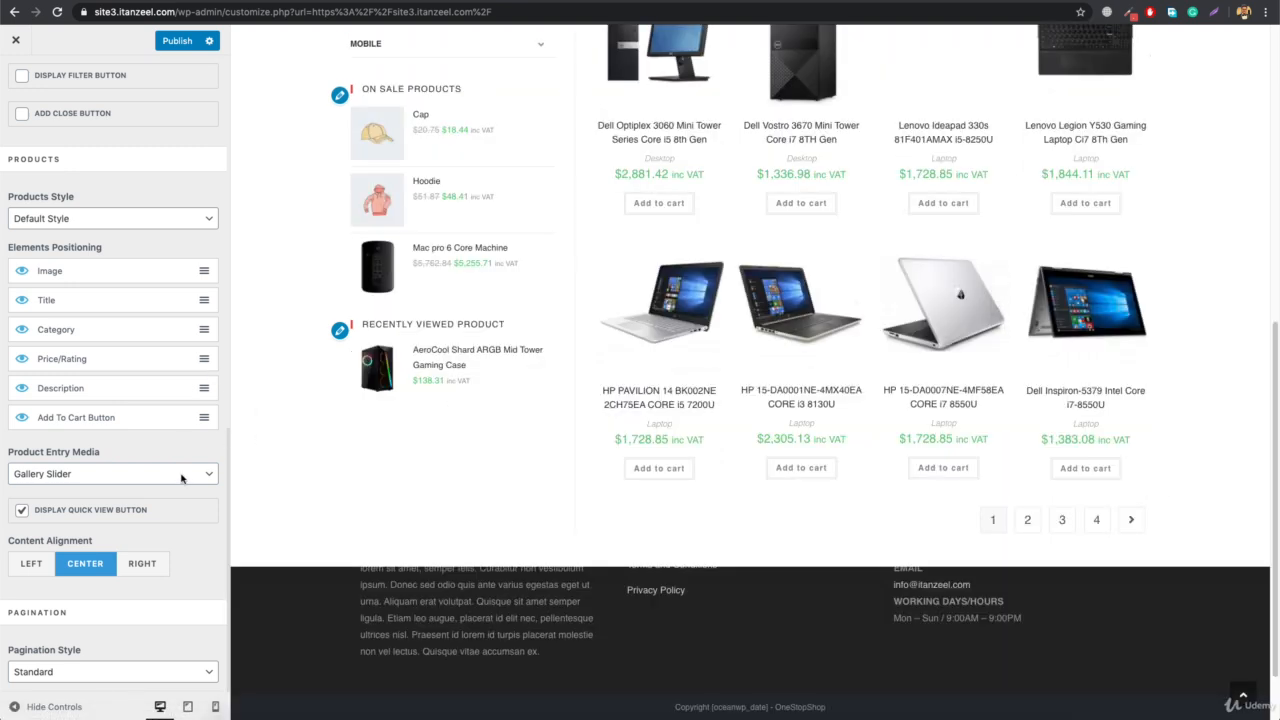
click(97, 480)
click(88, 463)
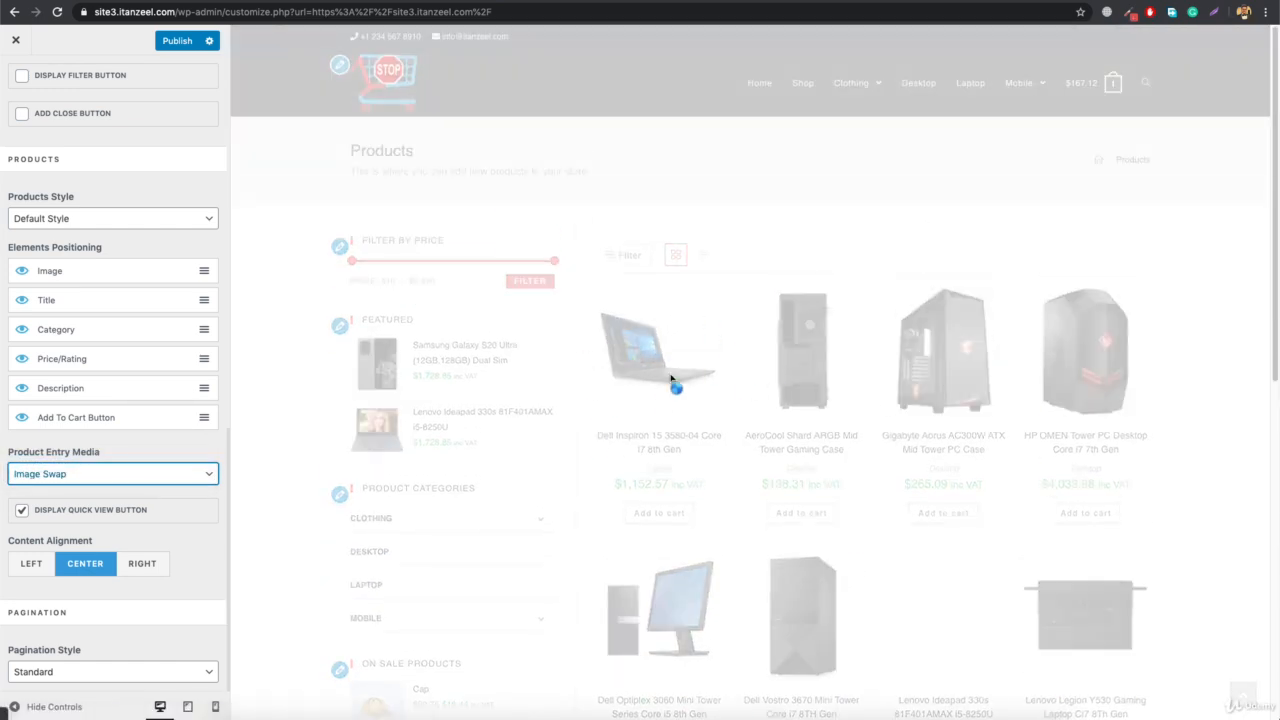
Try Left and Right content alignment for the products and return it to Center
click(30, 566)
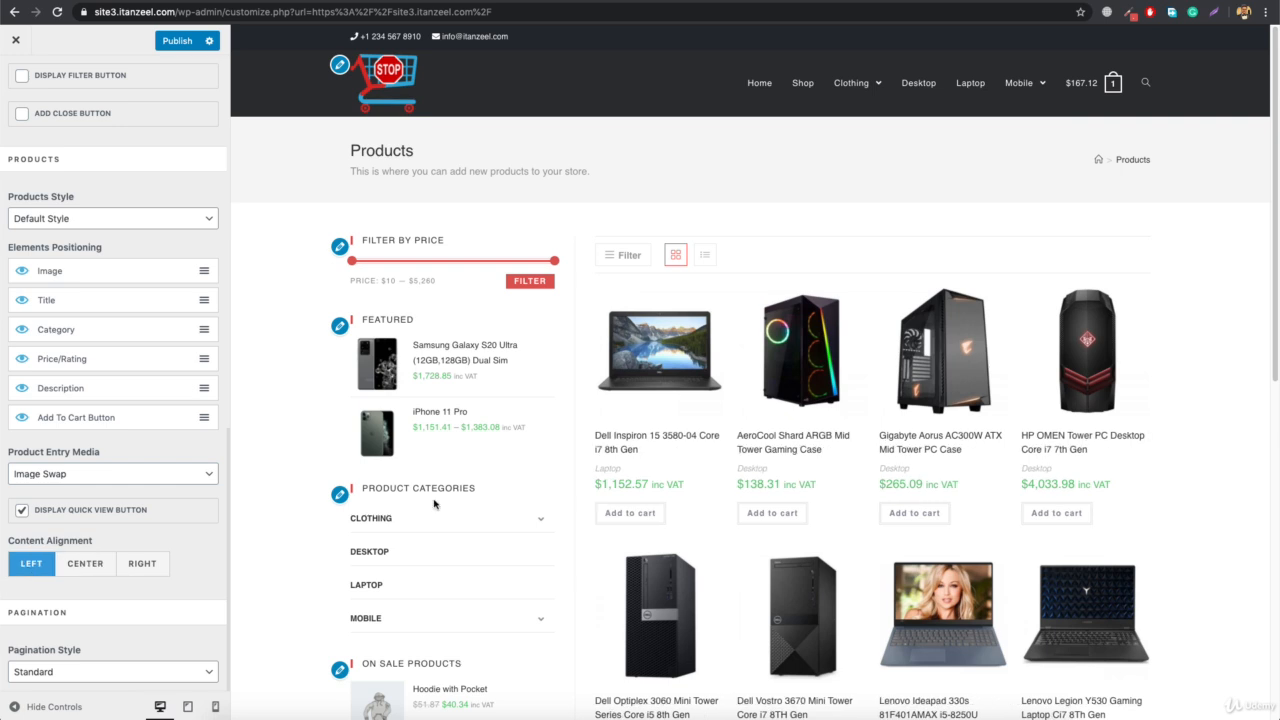
click(134, 566)
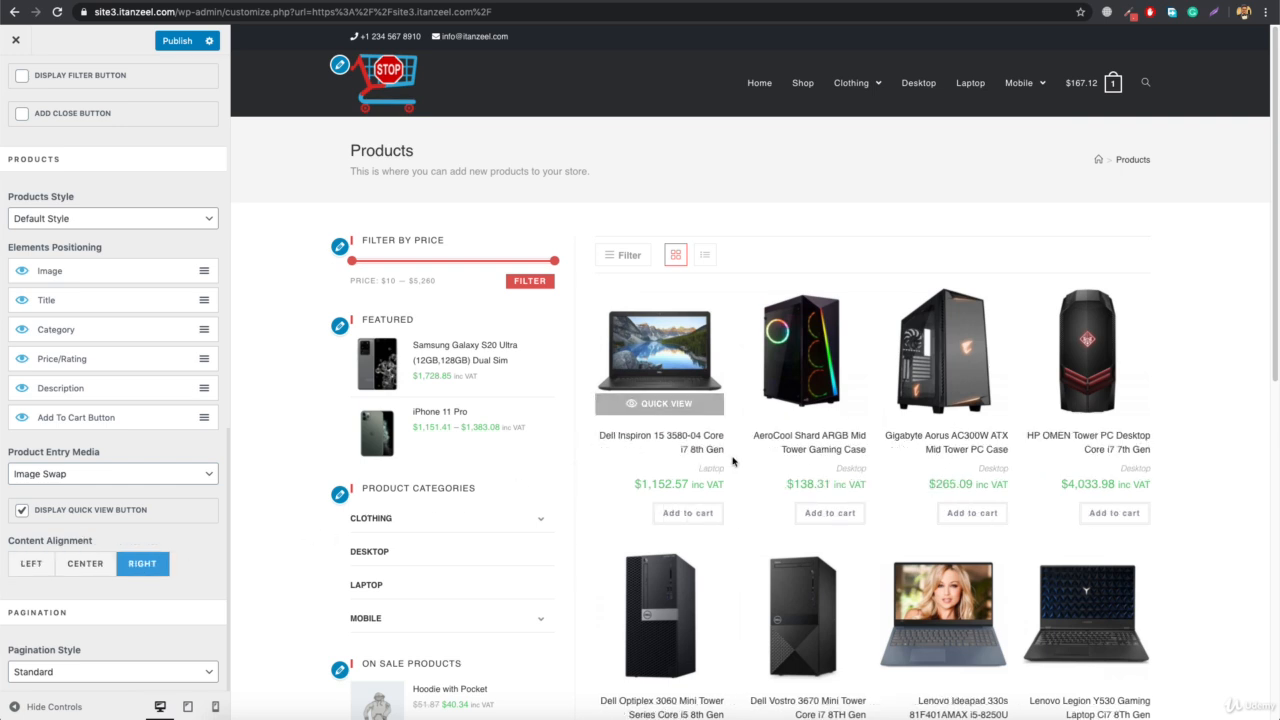
click(86, 569)
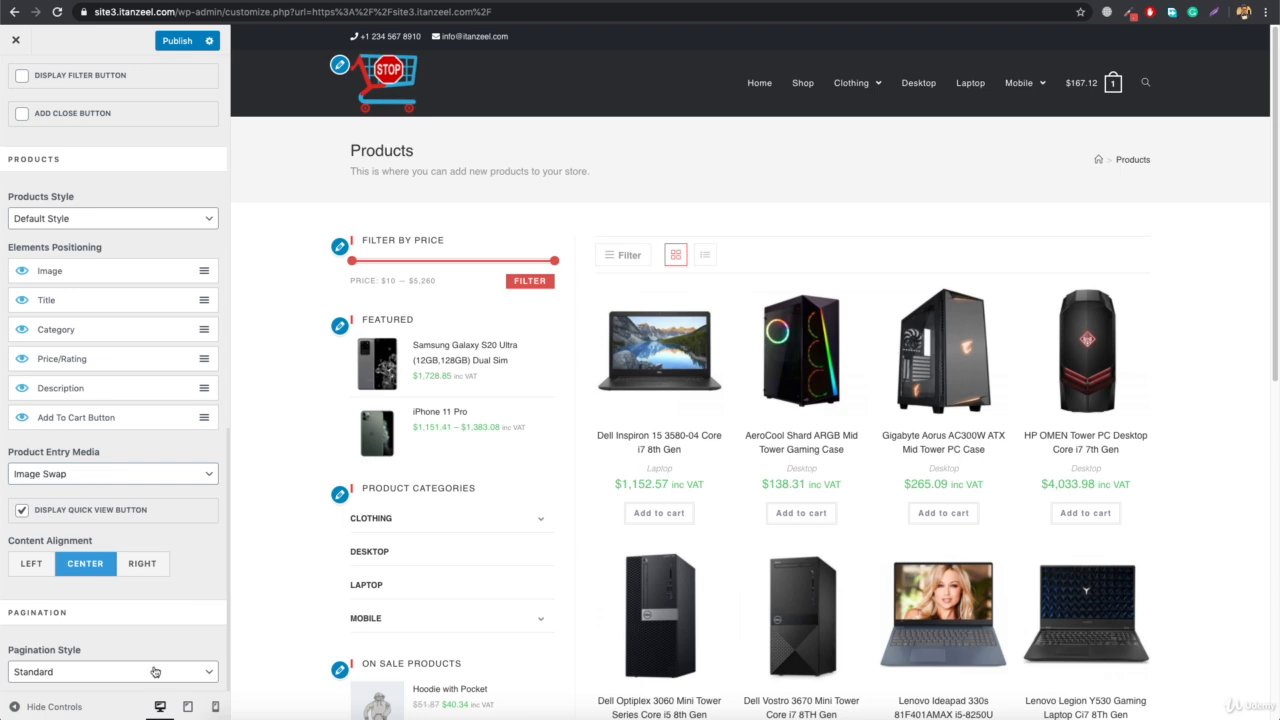
Set Pagination Style to Infinite Scroll and review its result in the shop preview and its additional options
scroll(700, 450, down, 6)
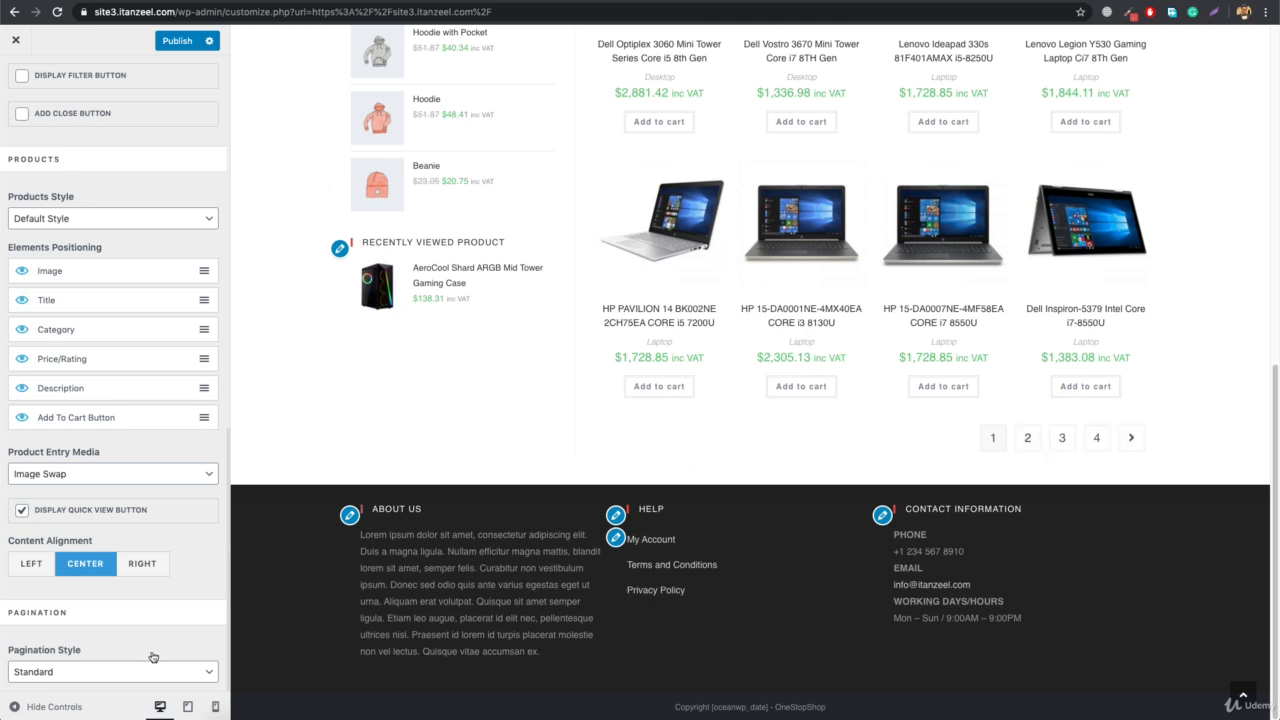
click(145, 672)
click(84, 689)
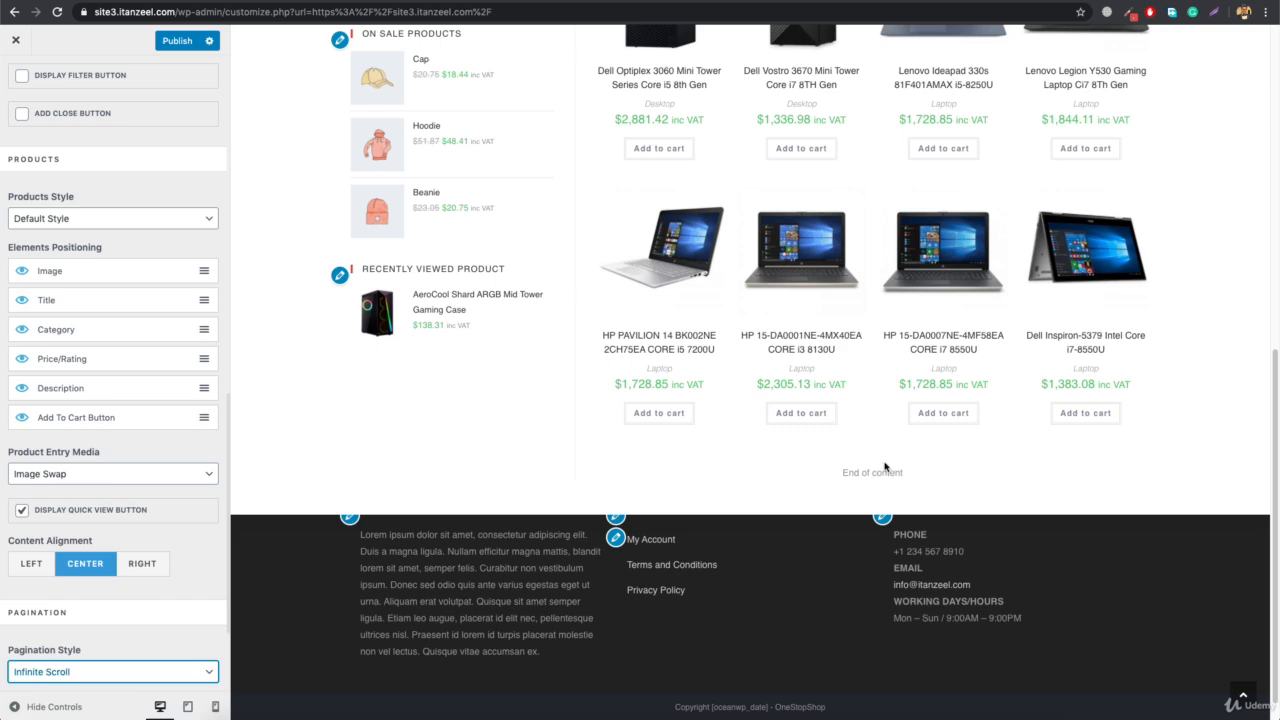
scroll(923, 457, up, 6)
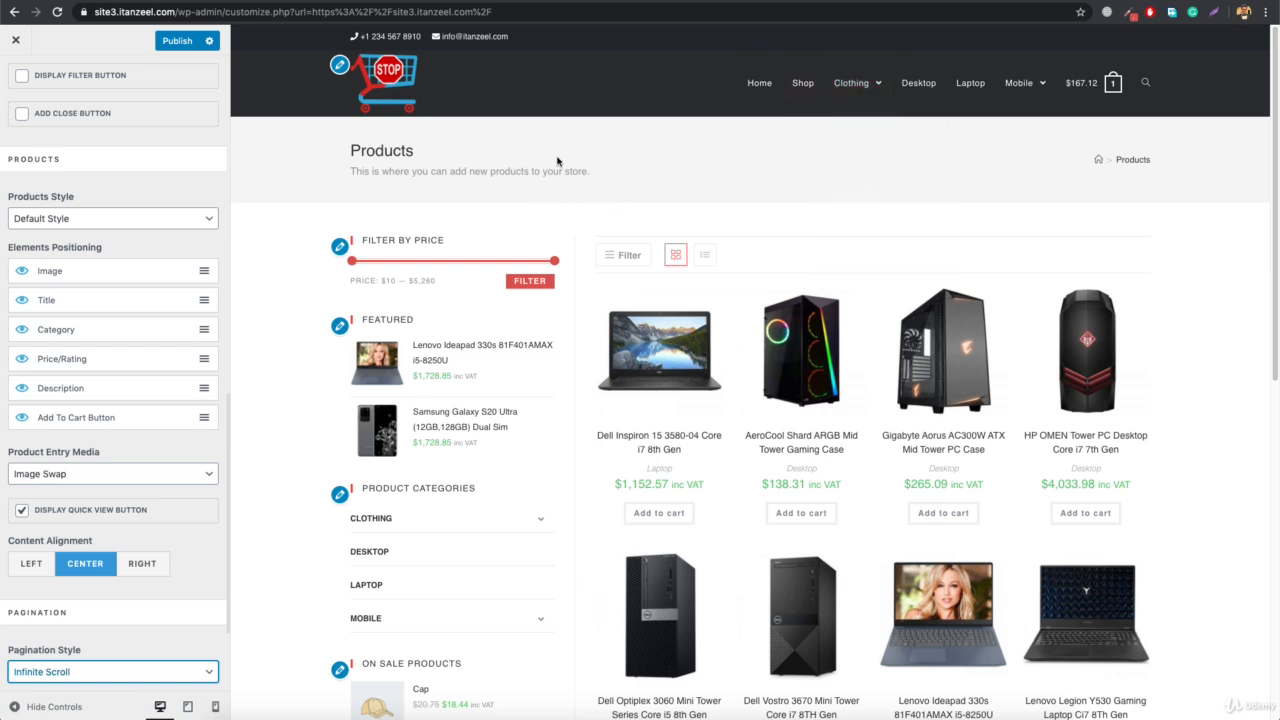
scroll(660, 390, down, 3)
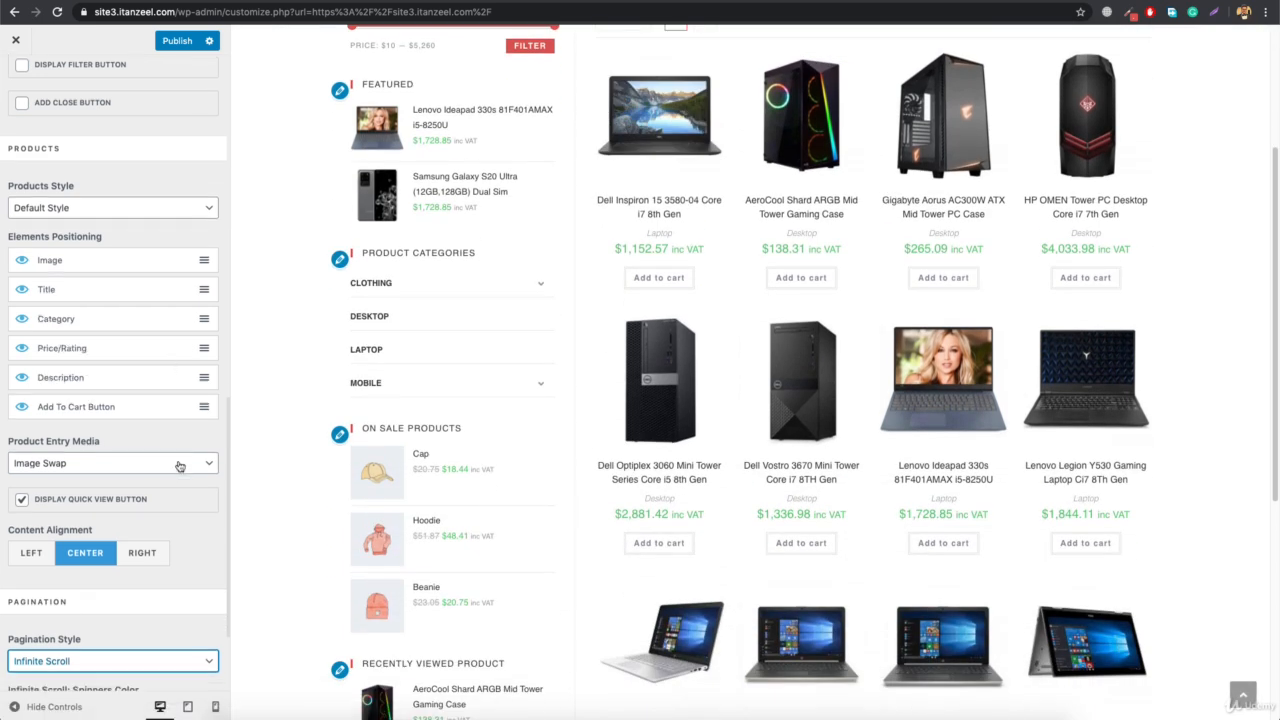
scroll(185, 505, down, 3)
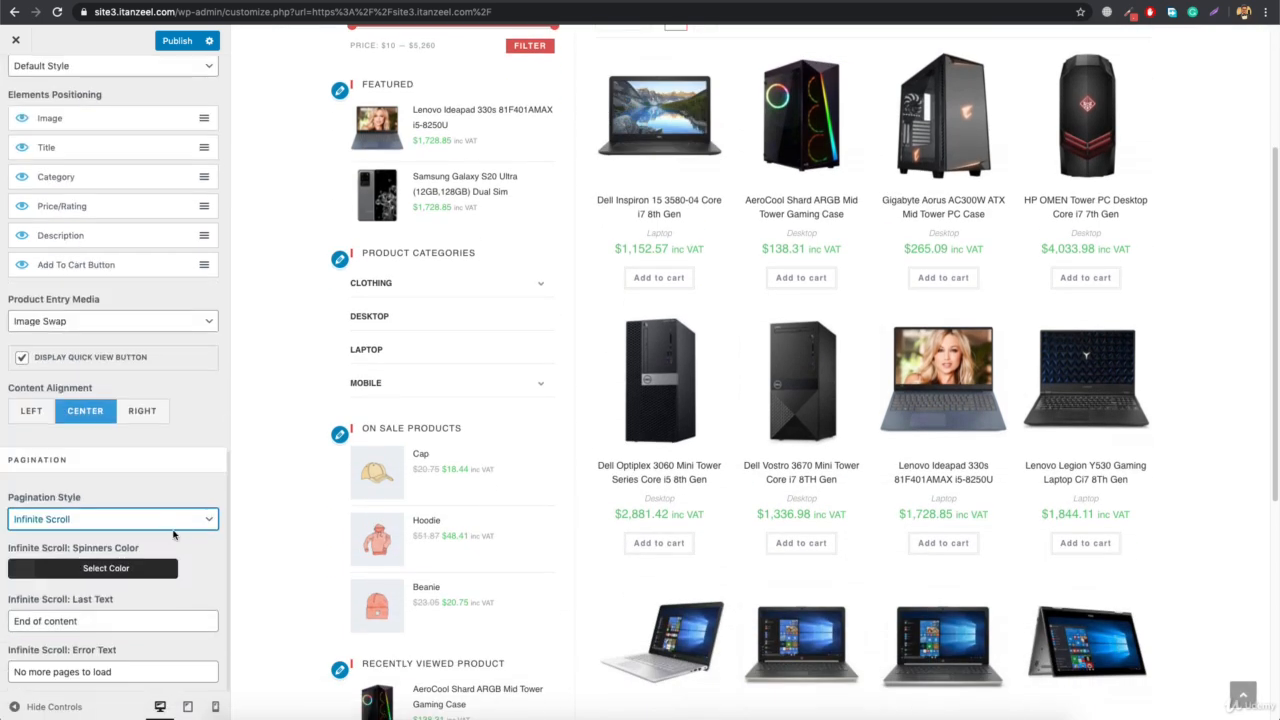
Set the Infinite Scroll spinners color to #d8514e and publish the change
click(99, 571)
click(99, 571)
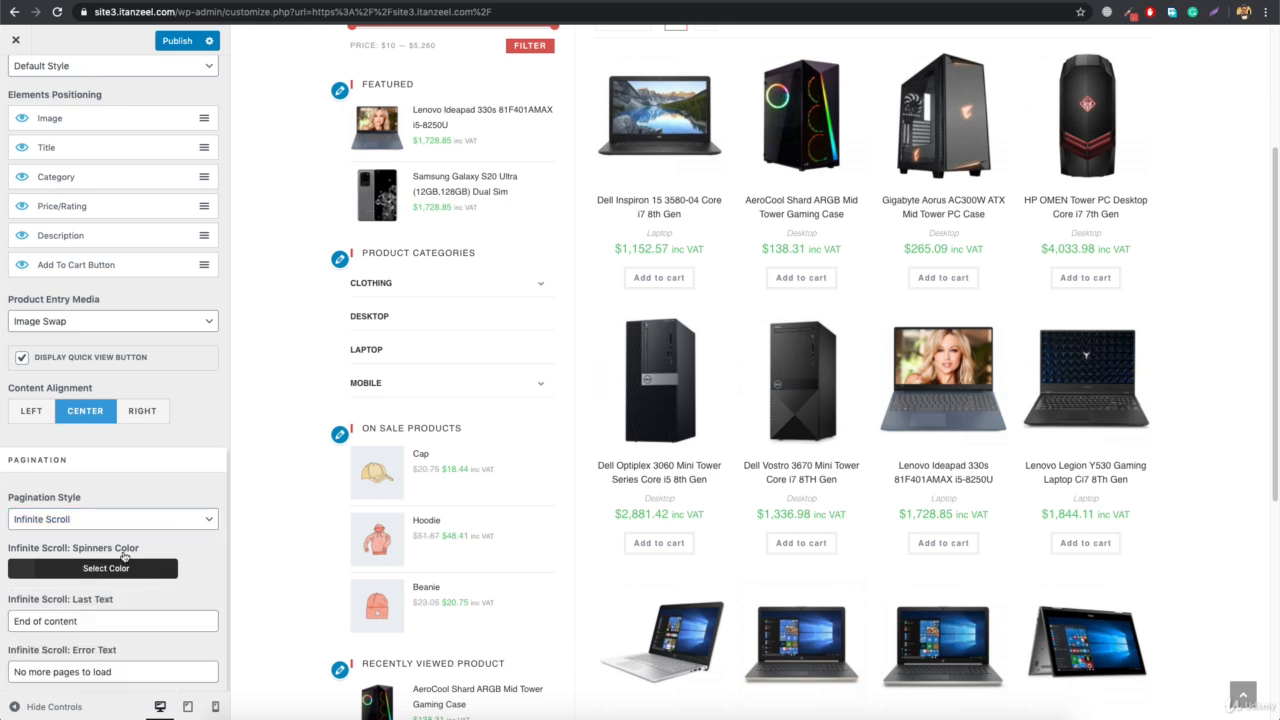
click(118, 571)
triple_click(64, 594)
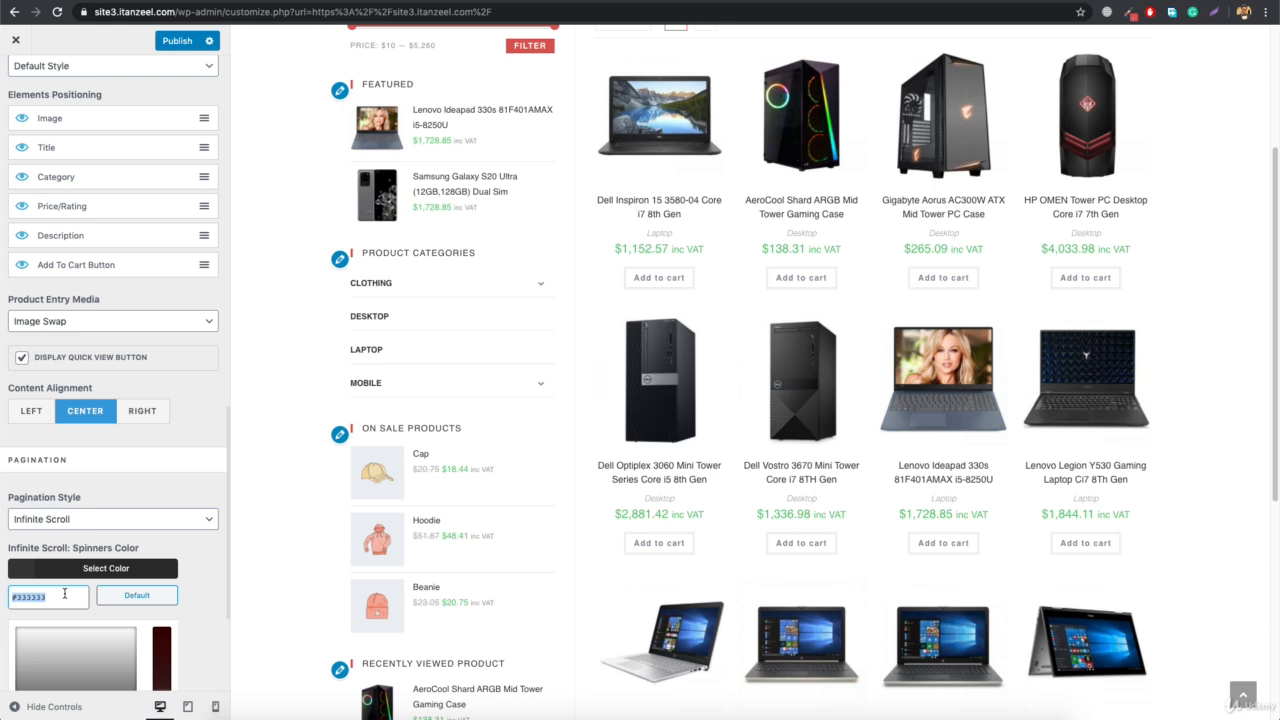
text(#d8514e)
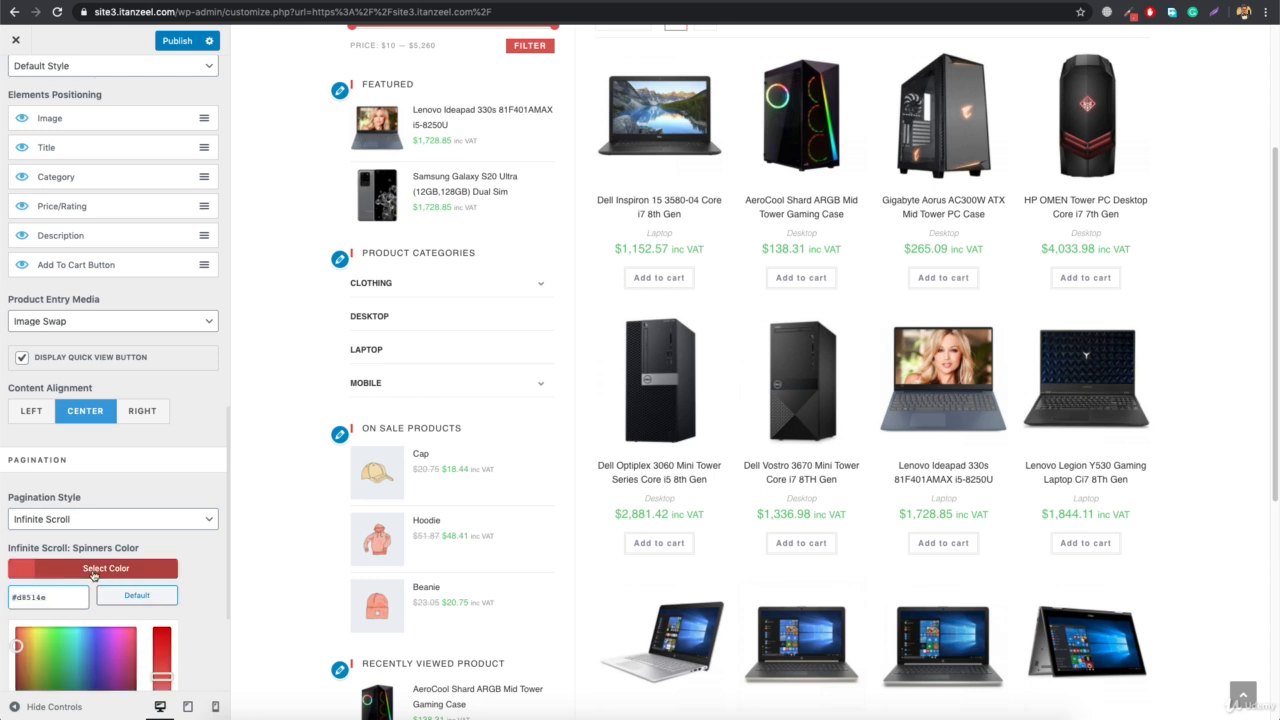
click(126, 572)
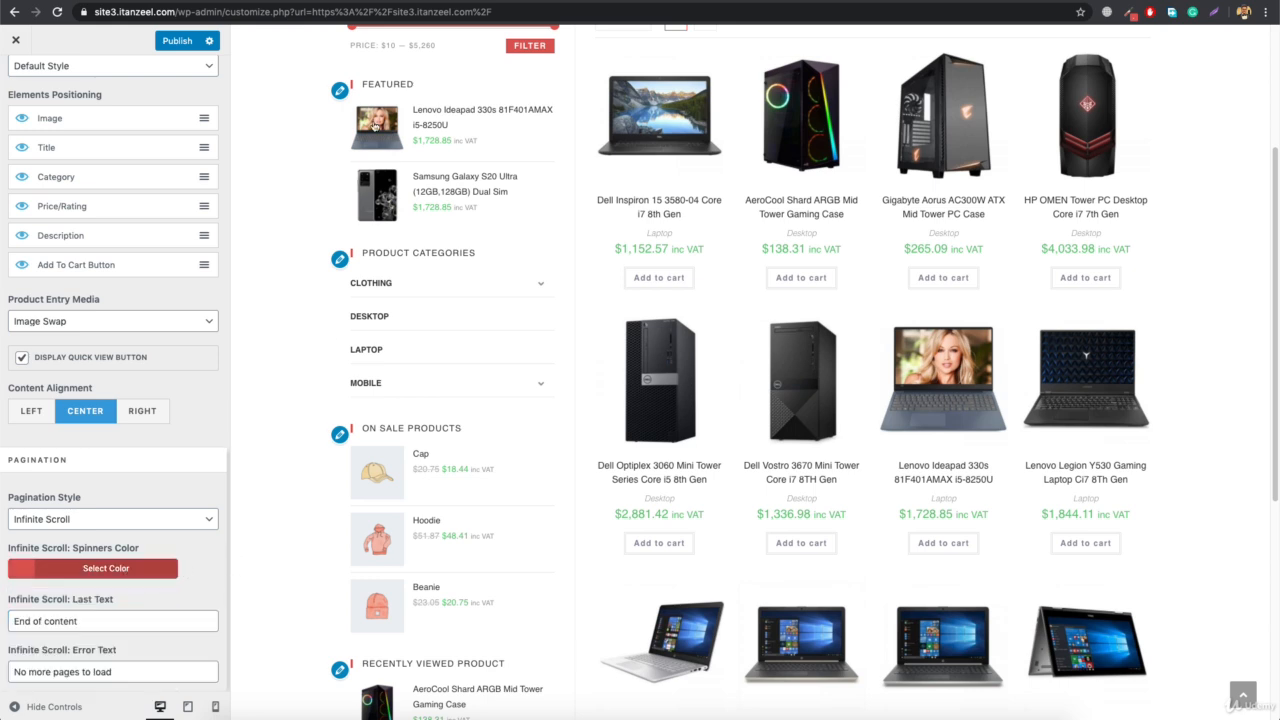
click(180, 43)
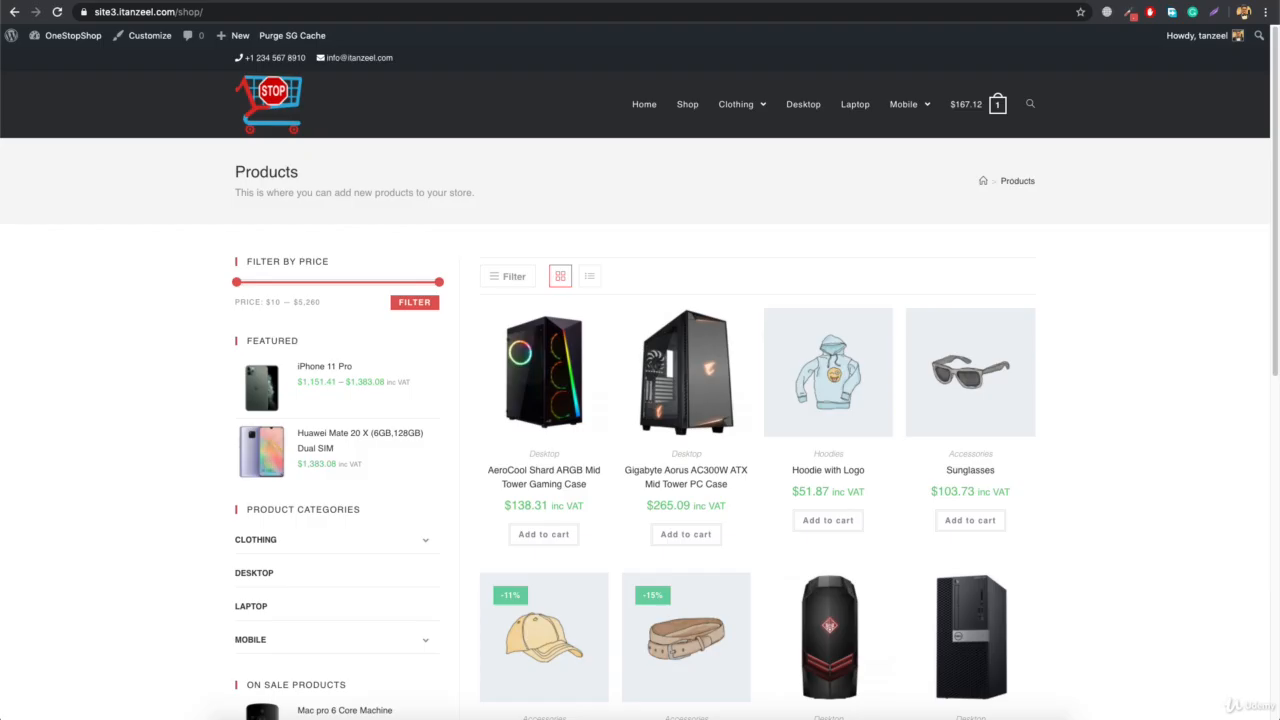
Reload the live shop page and check the infinite scrolling down to the end of the product list
click(359, 13)
key(Return)
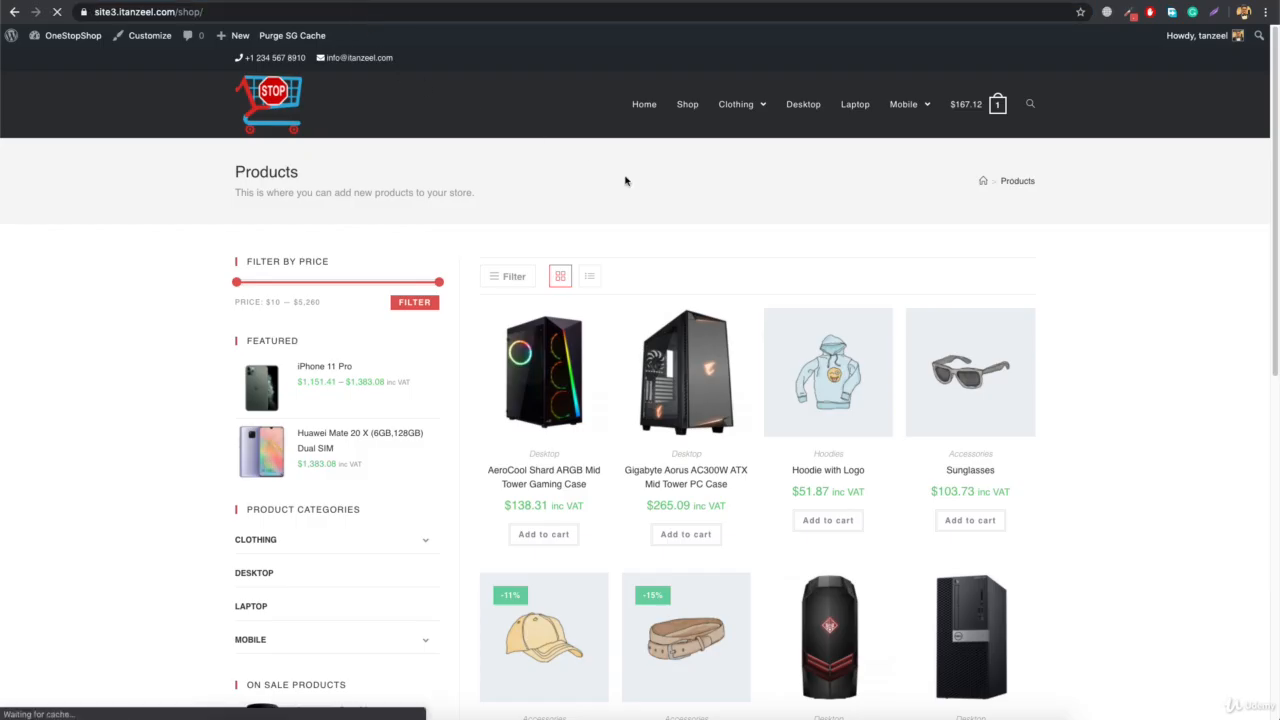
scroll(730, 342, down, 3)
scroll(730, 342, down, 12)
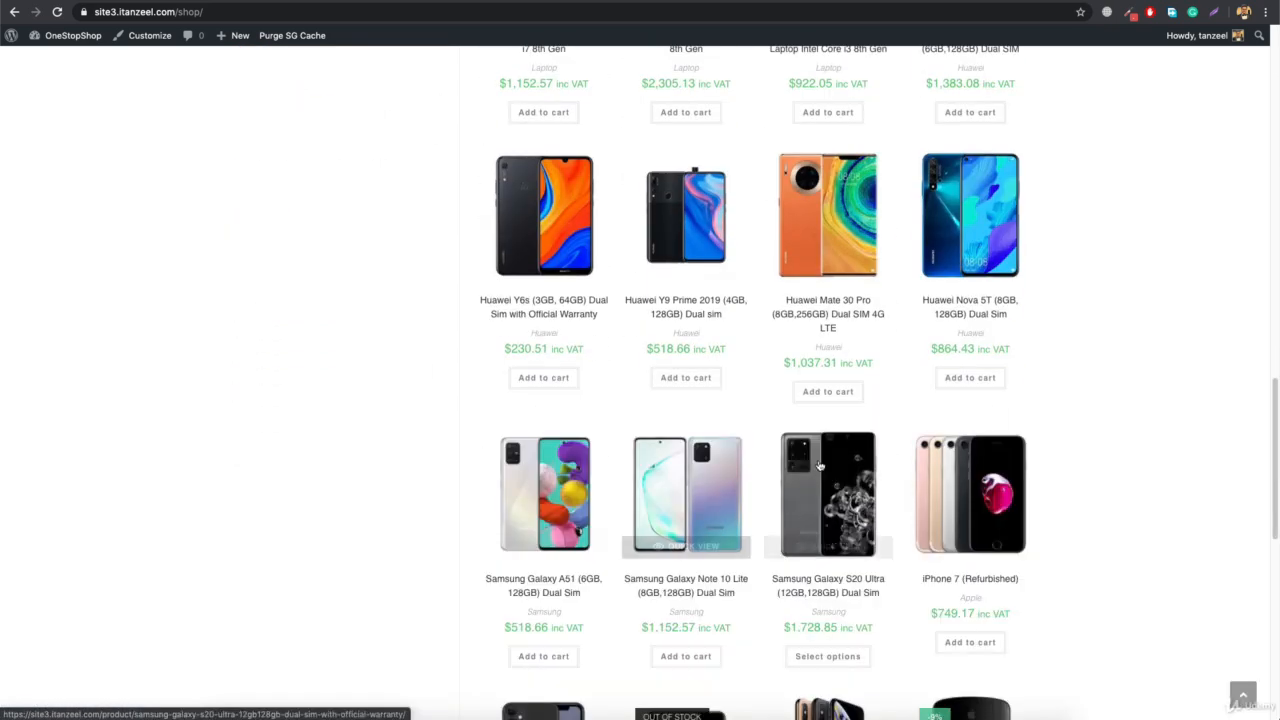
scroll(740, 525, down, 8)
scroll(755, 490, down, 3)
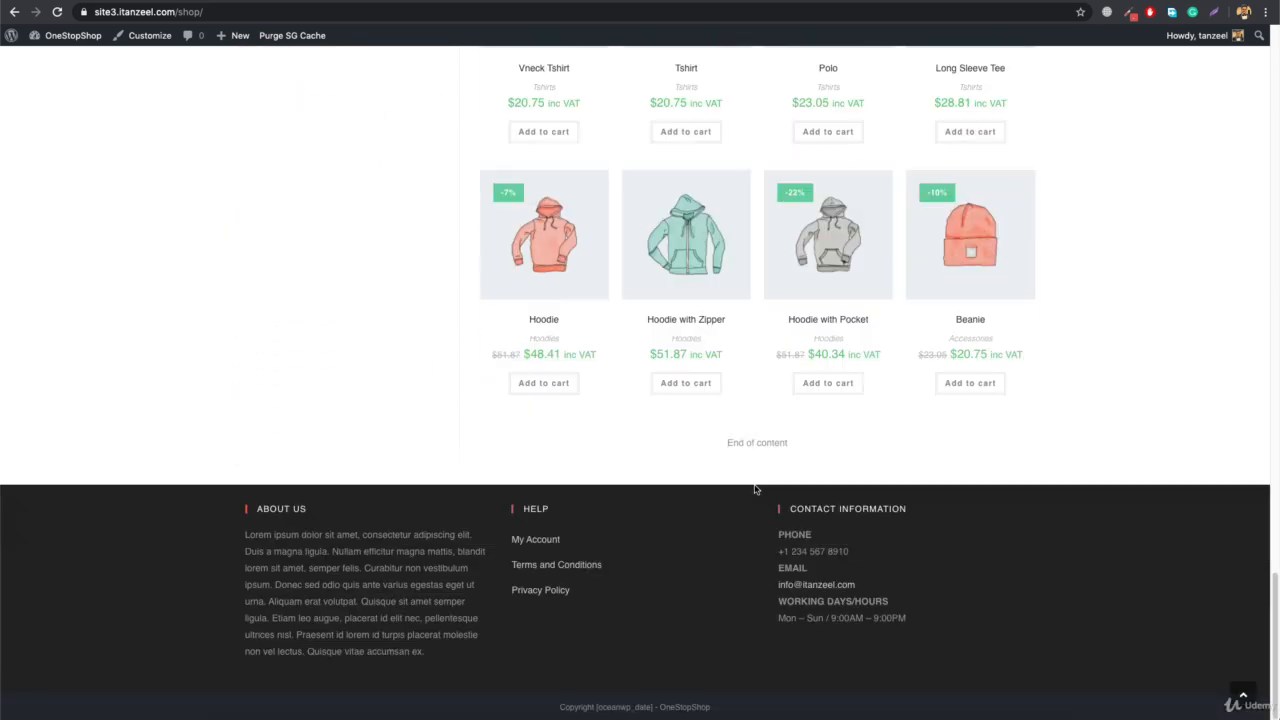
scroll(420, 145, up, 15)
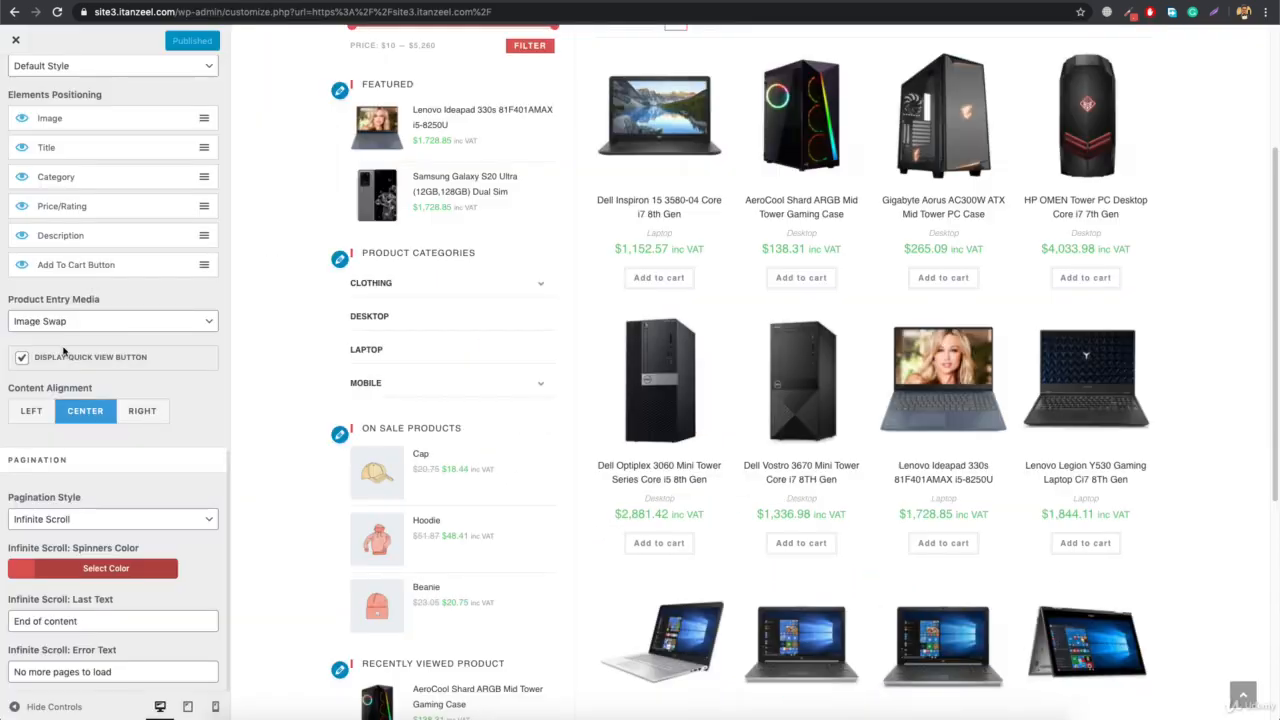
Enable Shop Sort and Shop Result Count in the Archives options and publish the changes
scroll(79, 385, up, 4)
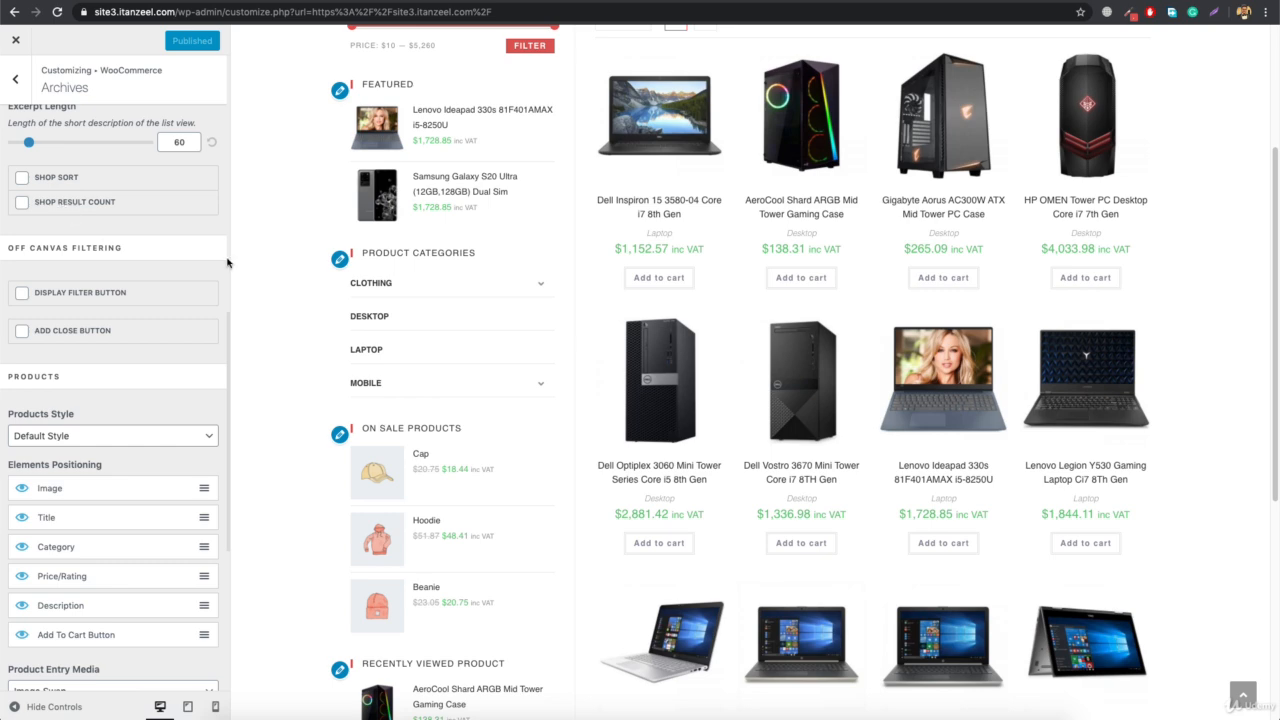
scroll(586, 350, up, 3)
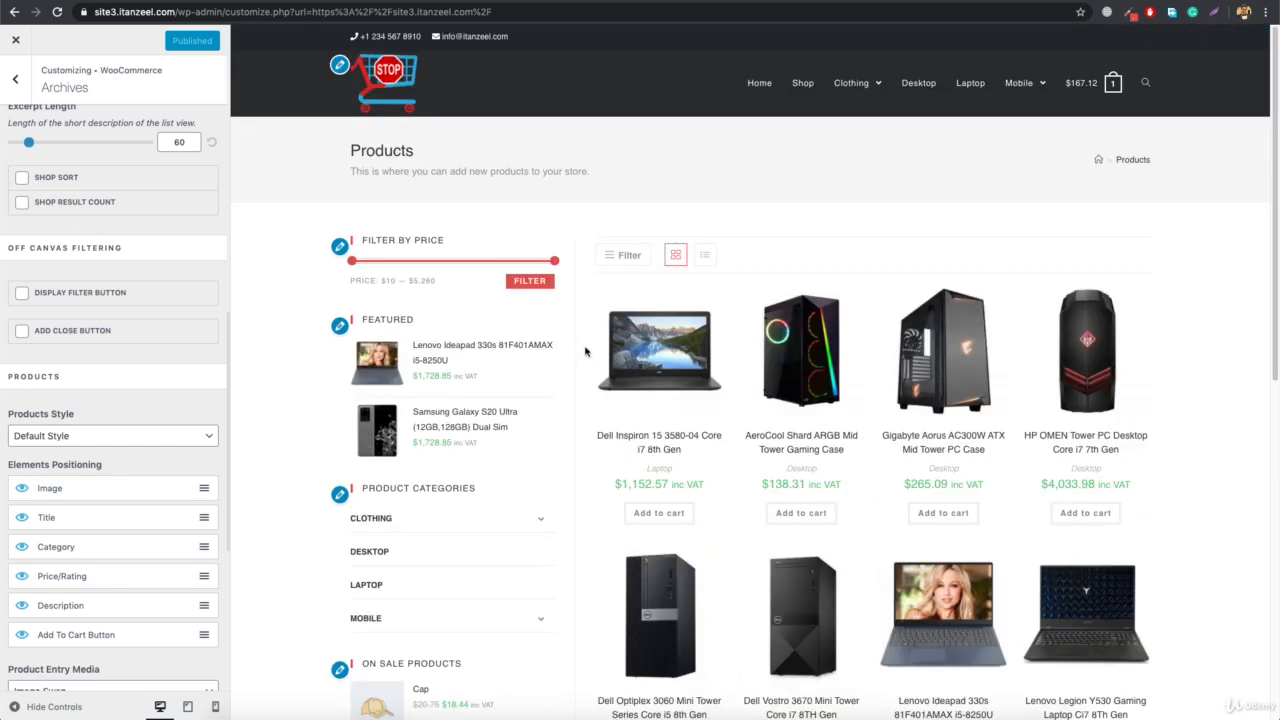
click(21, 178)
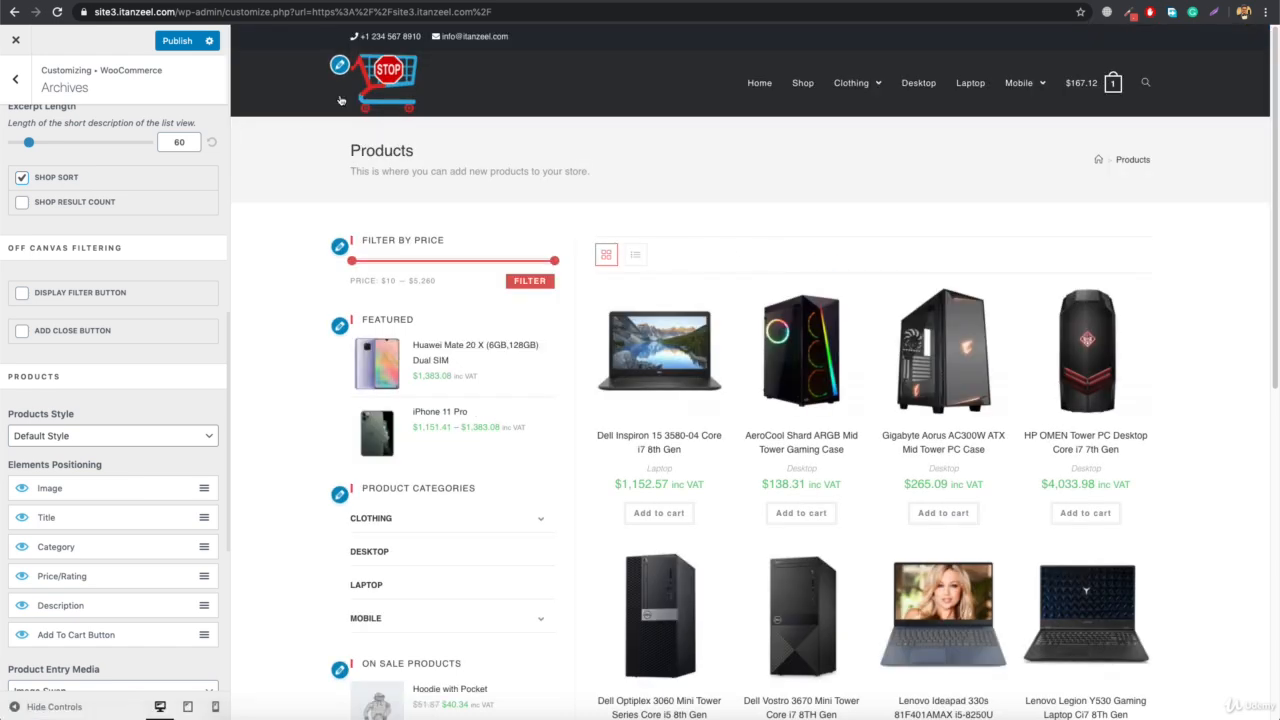
click(807, 93)
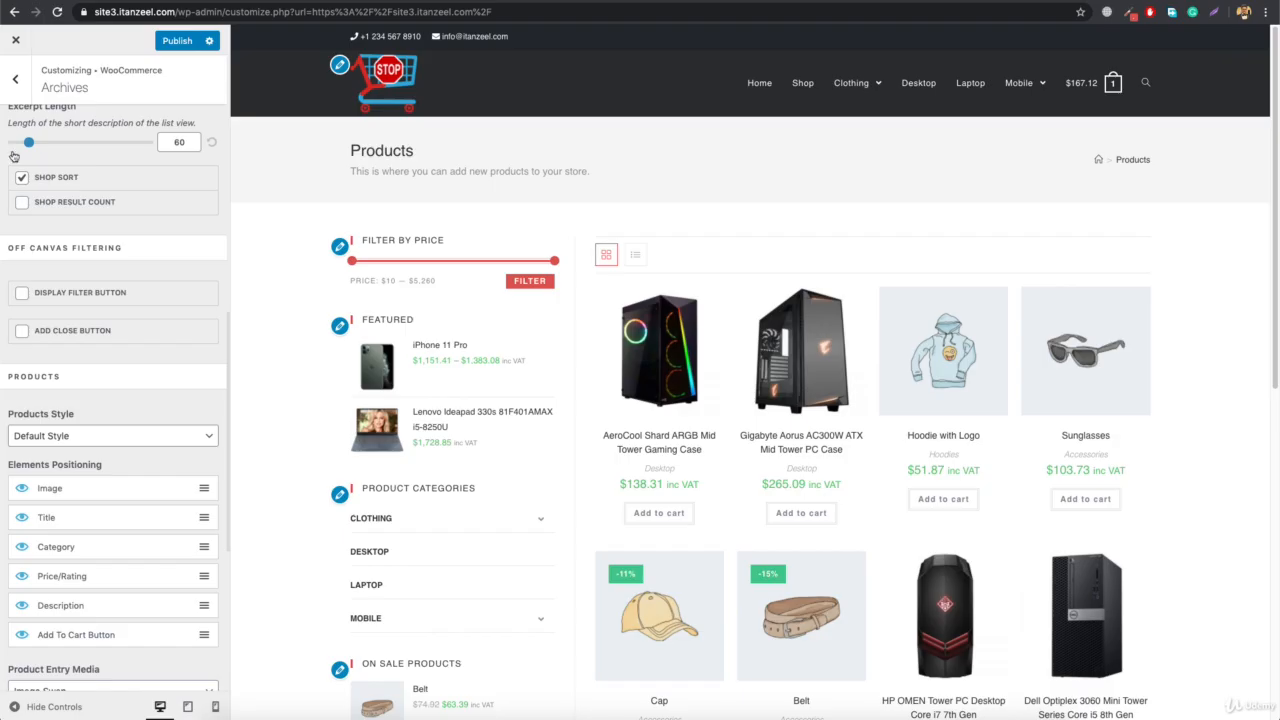
click(176, 41)
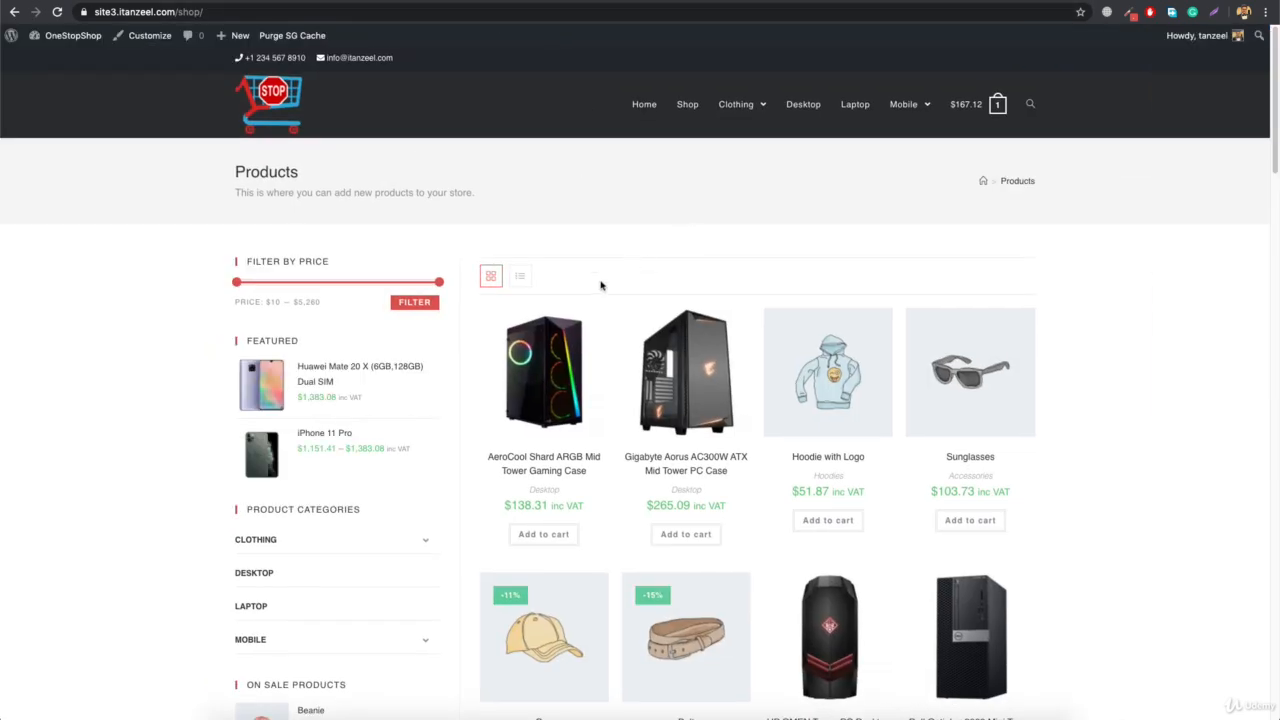
Reload the live shop page and check the product sorting list and result count
click(443, 11)
key(Return)
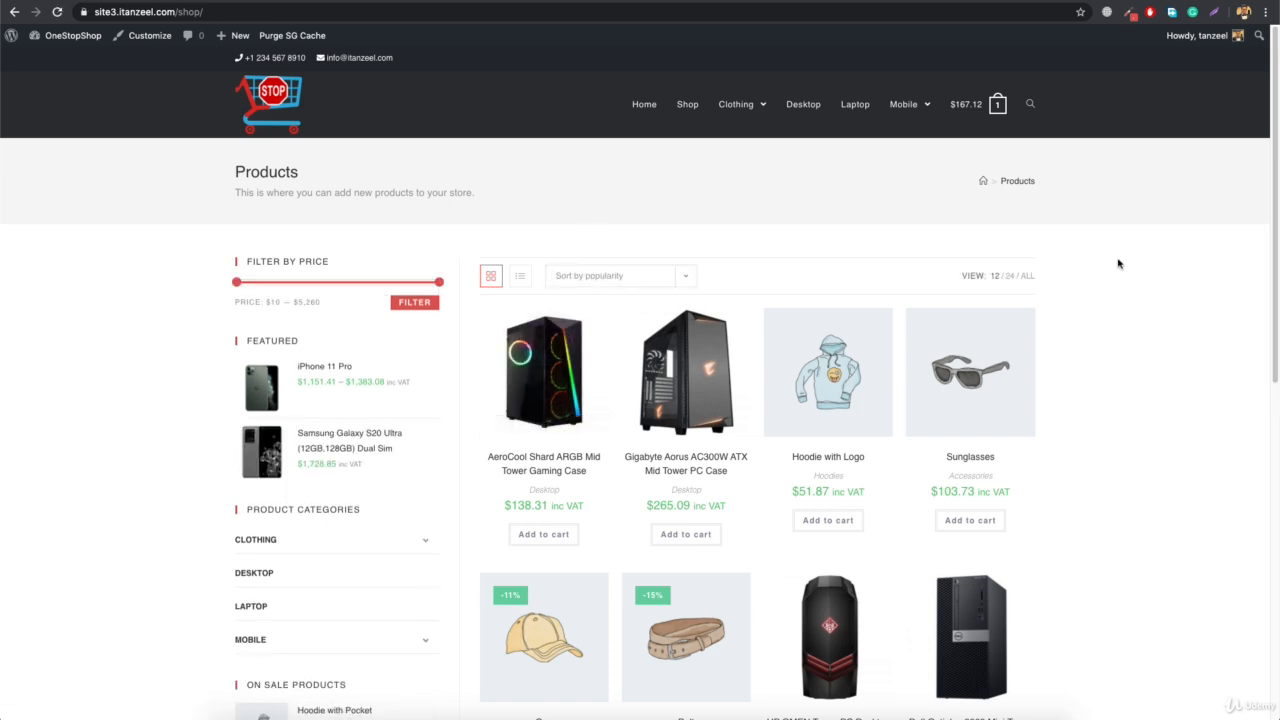
click(636, 286)
click(711, 221)
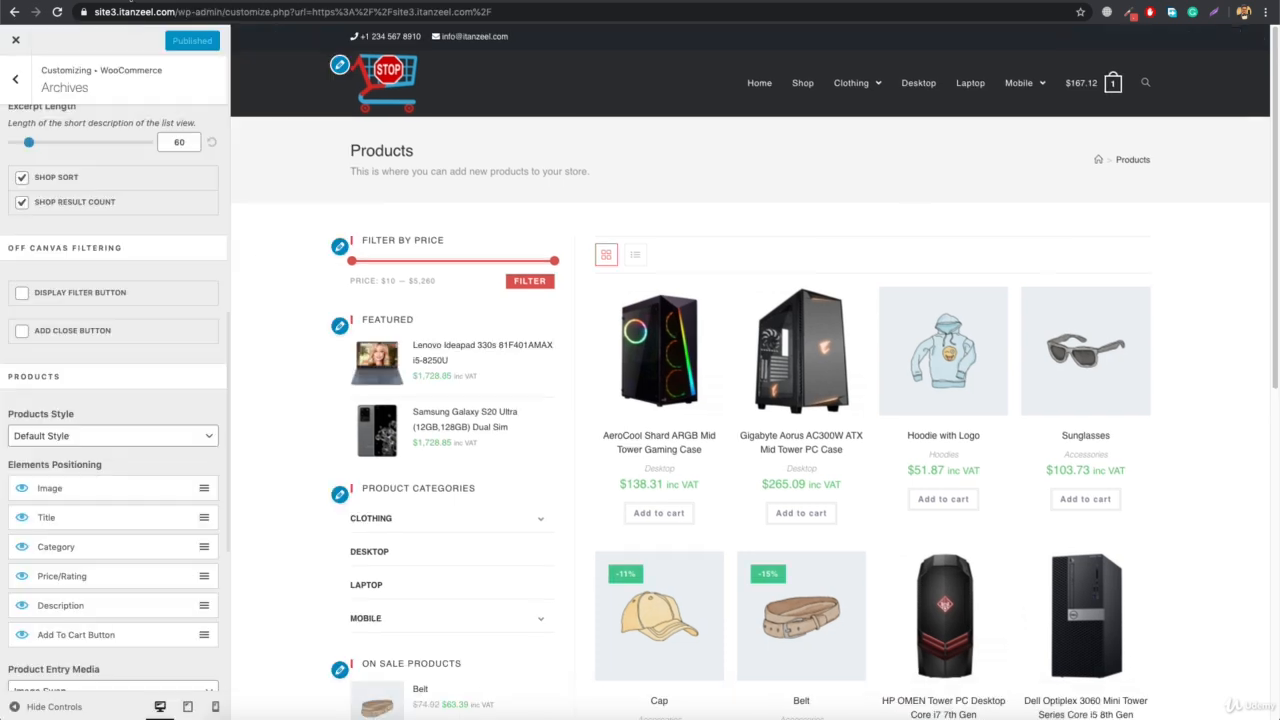
Disable Shop Result Count in the Archives options, publish, and check the reloaded live shop page
click(21, 204)
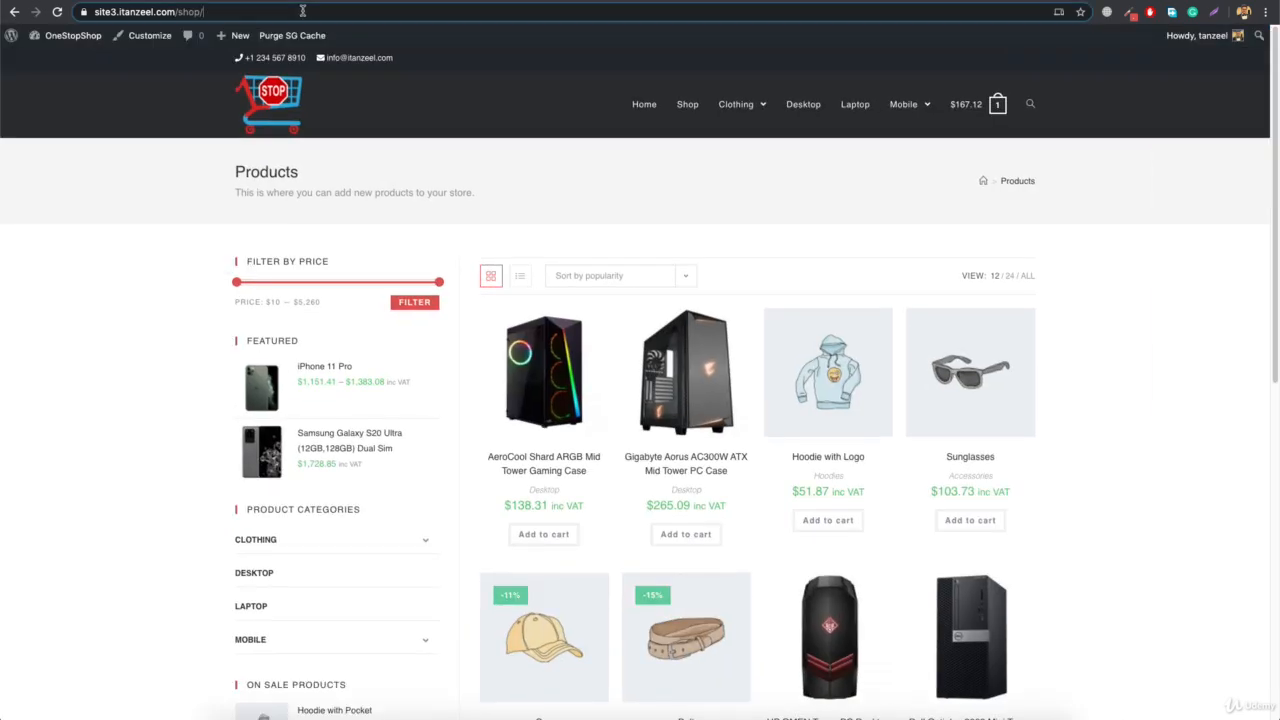
click(302, 11)
key(Return)
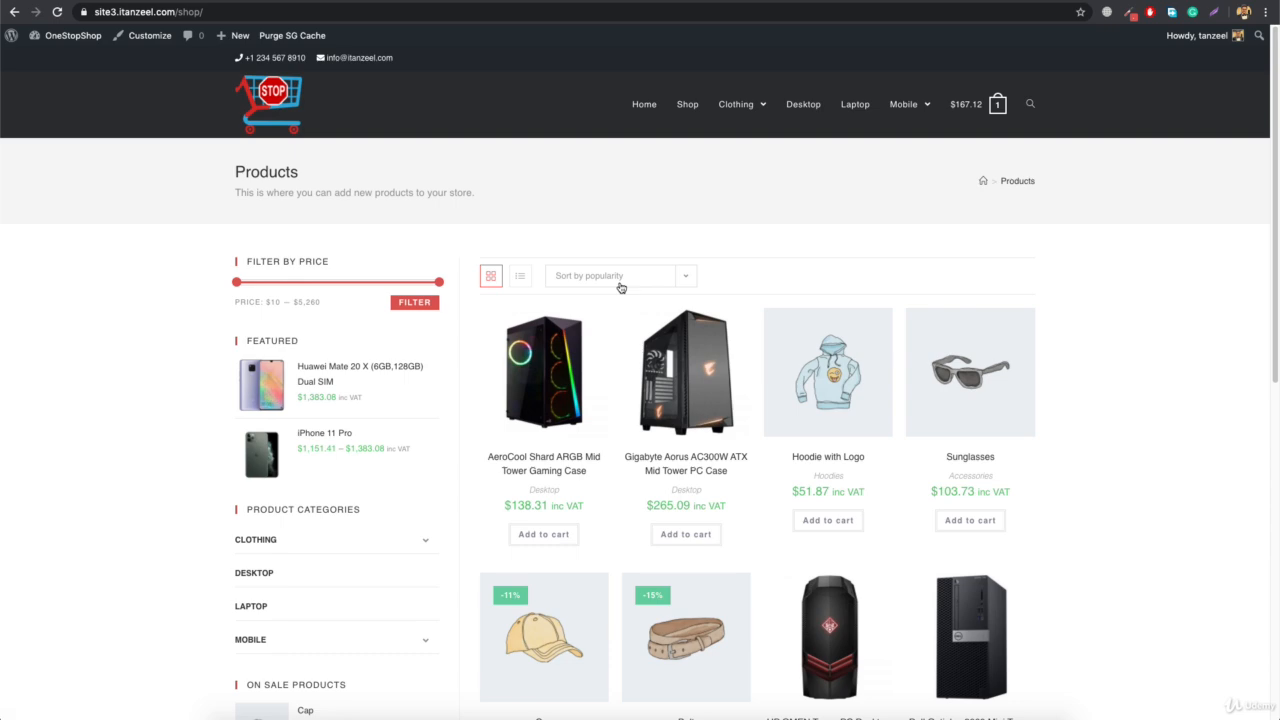
scroll(617, 434, down, 7)
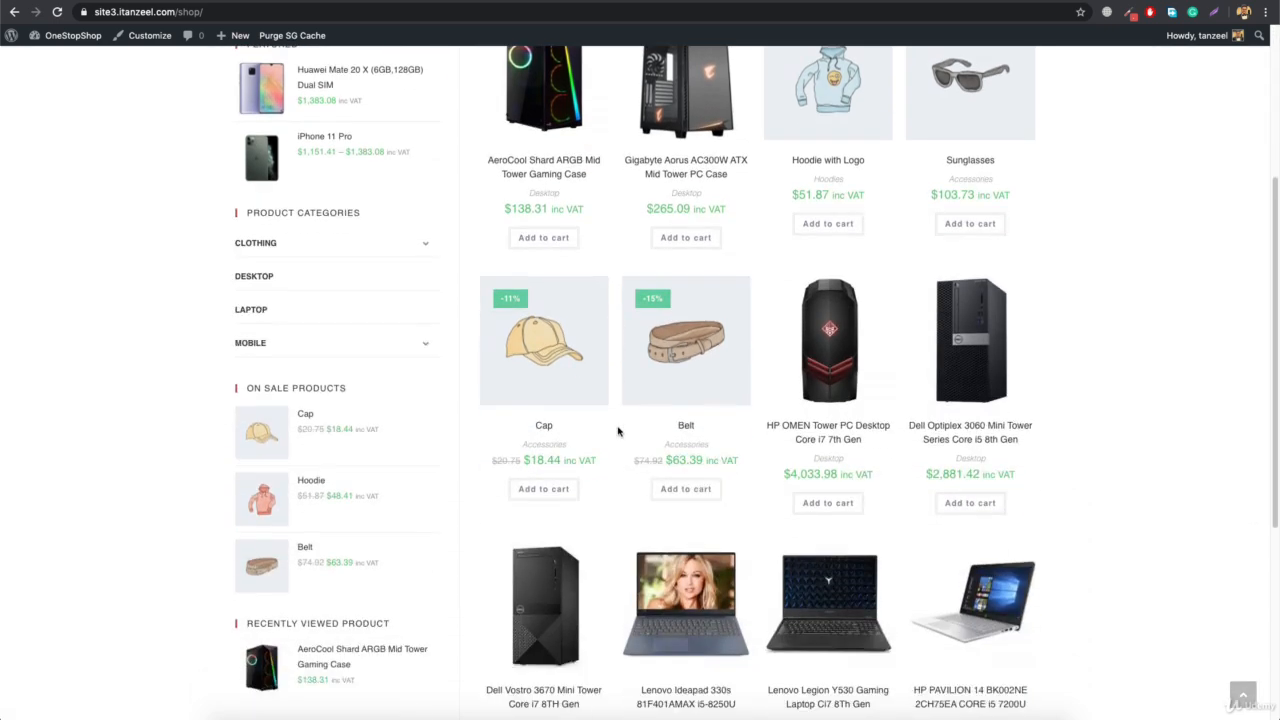
scroll(617, 434, up, 7)
Return to the list of WooCommerce sections in the customizer
click(150, 35)
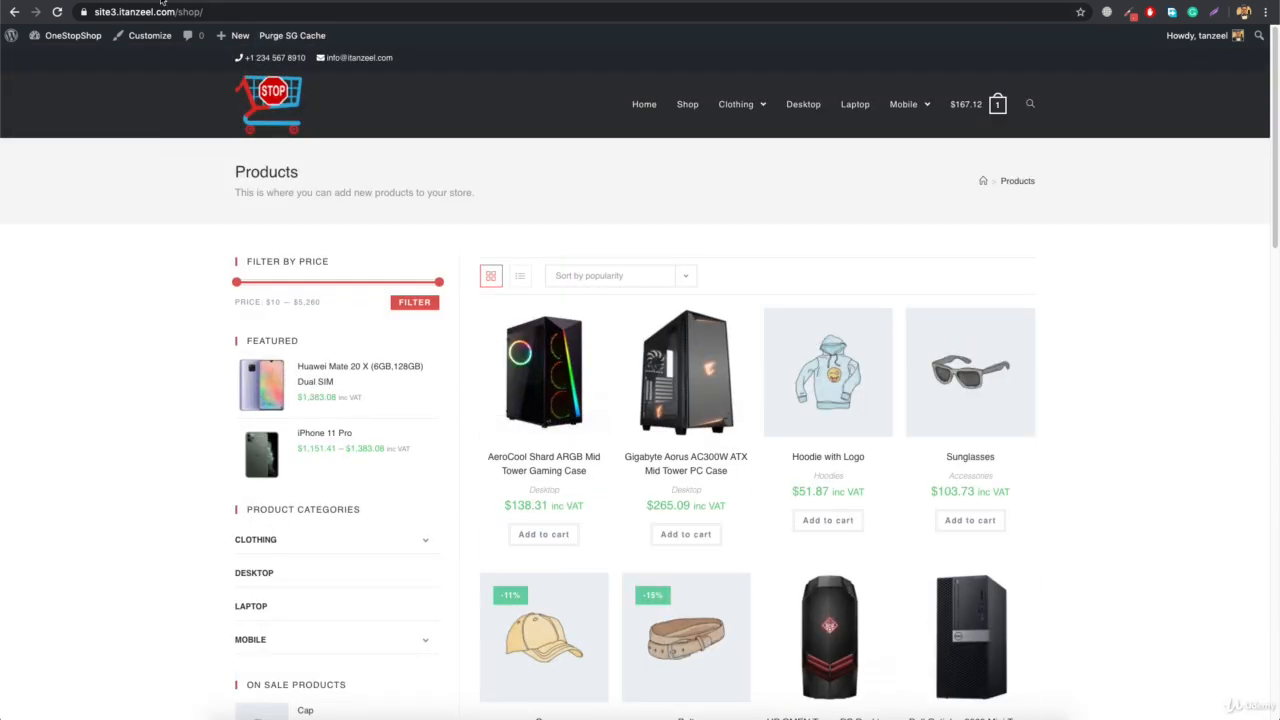
click(125, 212)
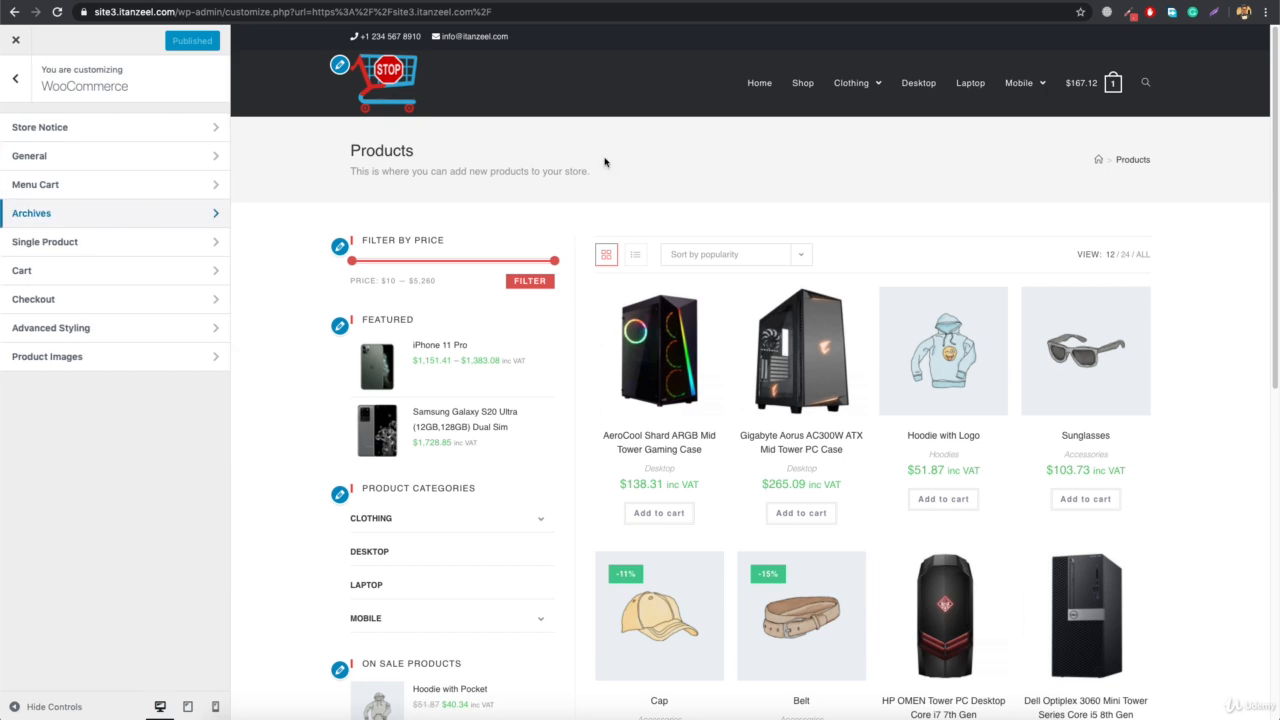